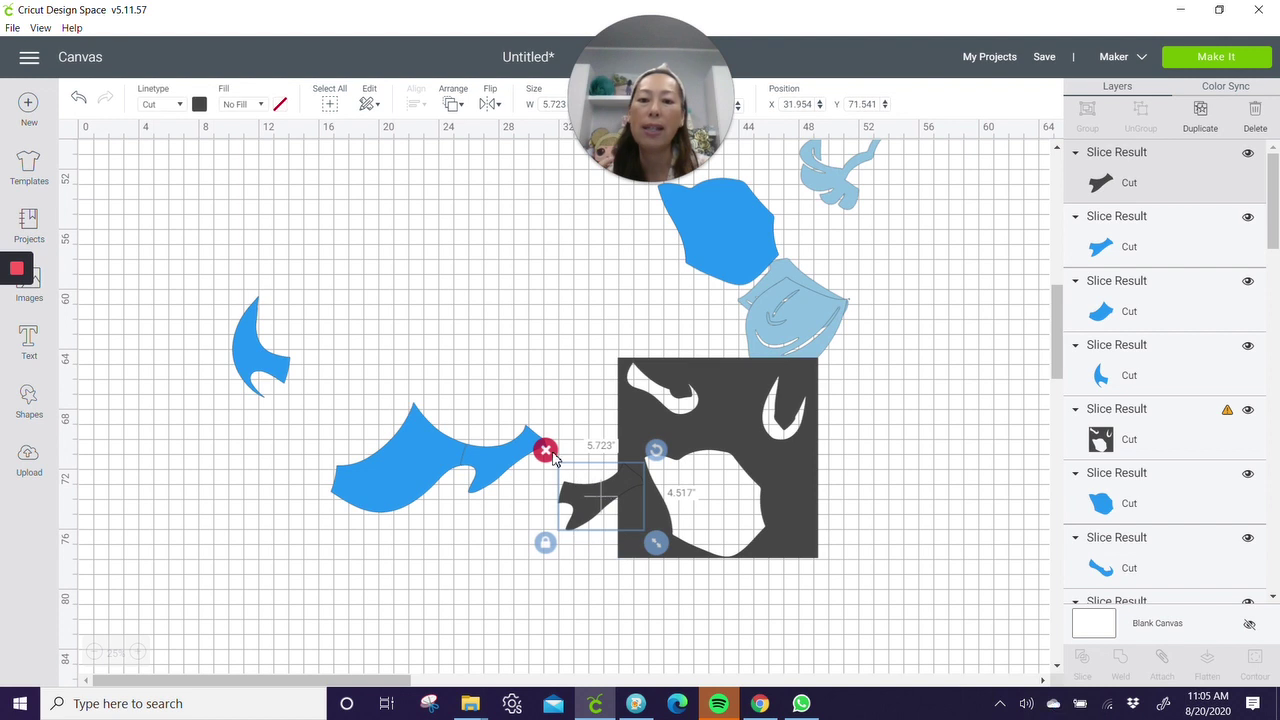
Line up the three small blue slice pieces edge to edge in a row on the empty canvas area
drag(417, 455, 386, 450)
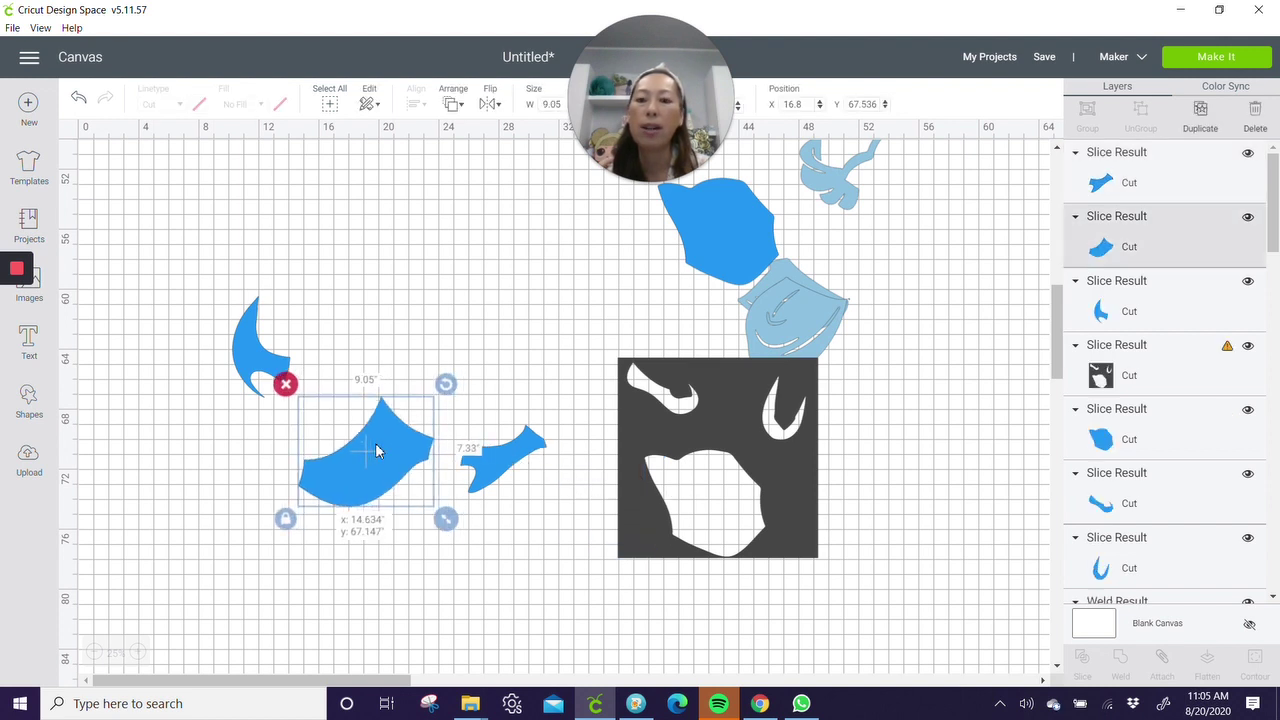
drag(488, 471, 458, 465)
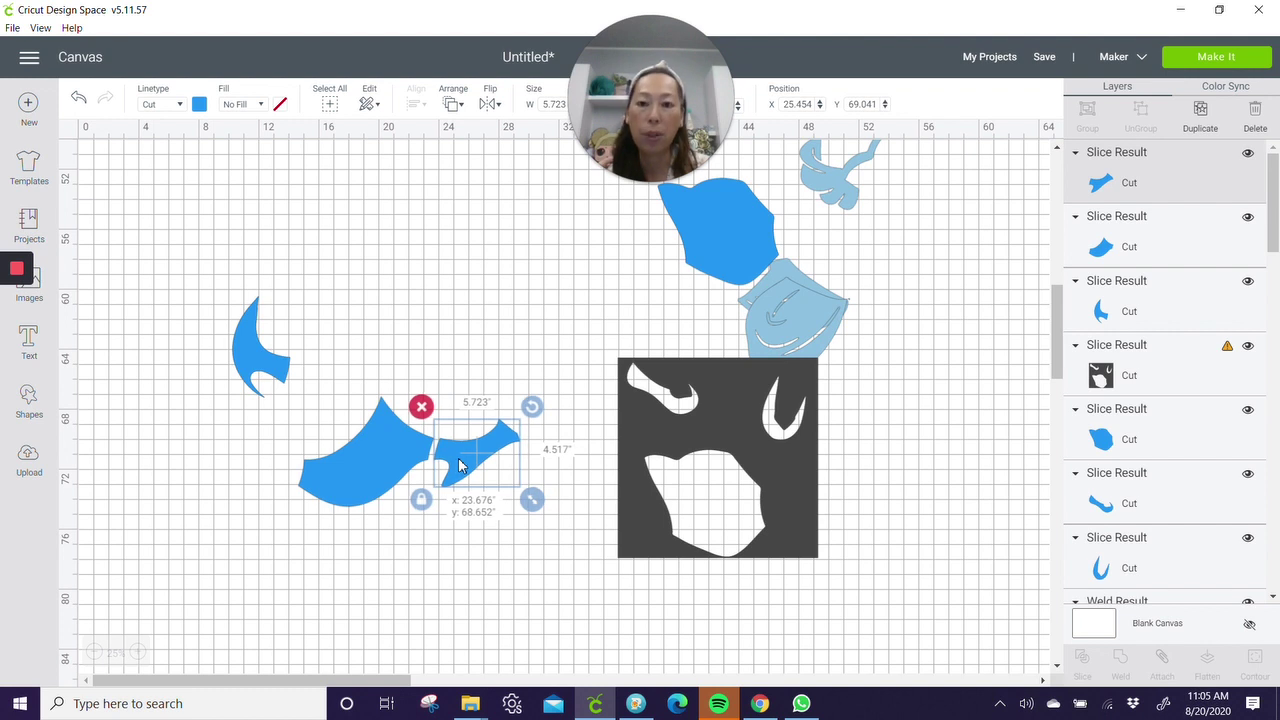
drag(458, 465, 447, 460)
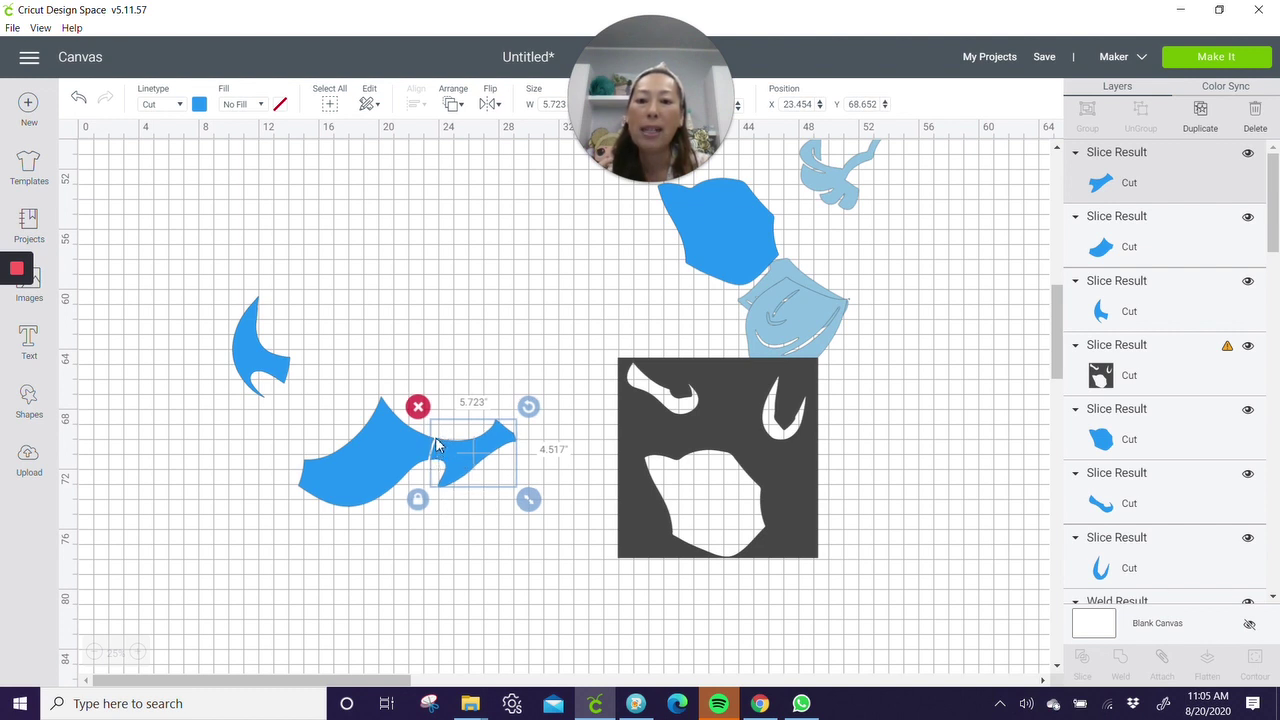
drag(437, 462, 283, 466)
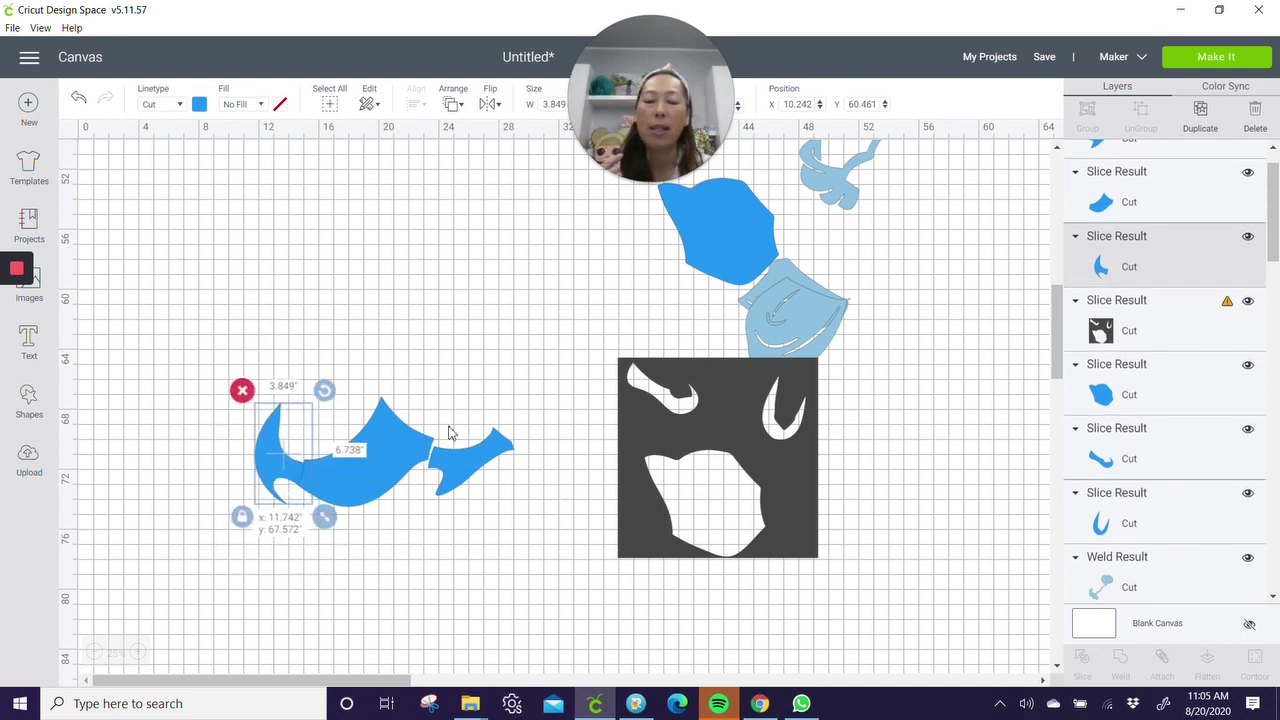
Move the three small blue slice pieces back onto the large blue dress piece
key(ctrl+z)
key(ctrl+z)
key(ctrl+z)
key(ctrl+z)
key(ctrl+z)
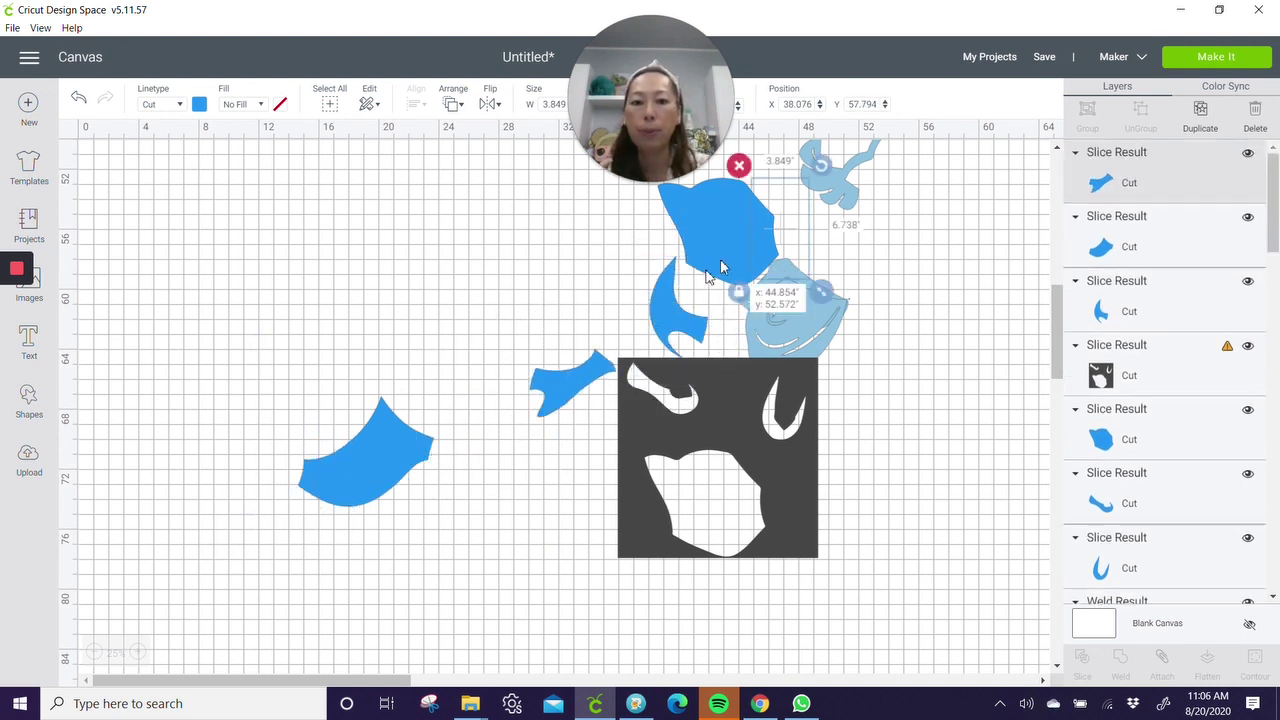
key(ctrl+z)
key(ctrl+z)
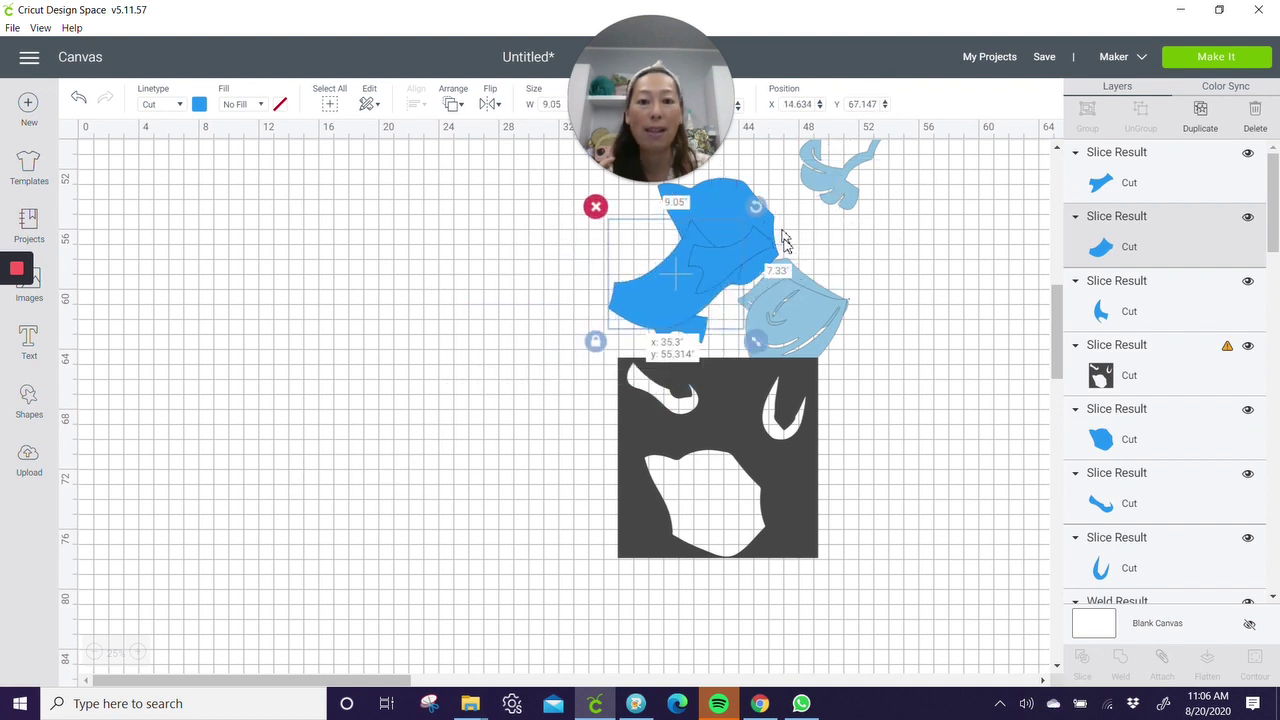
Delete the dark square with the sliced-out openings below the dress pieces
click(796, 499)
click(605, 346)
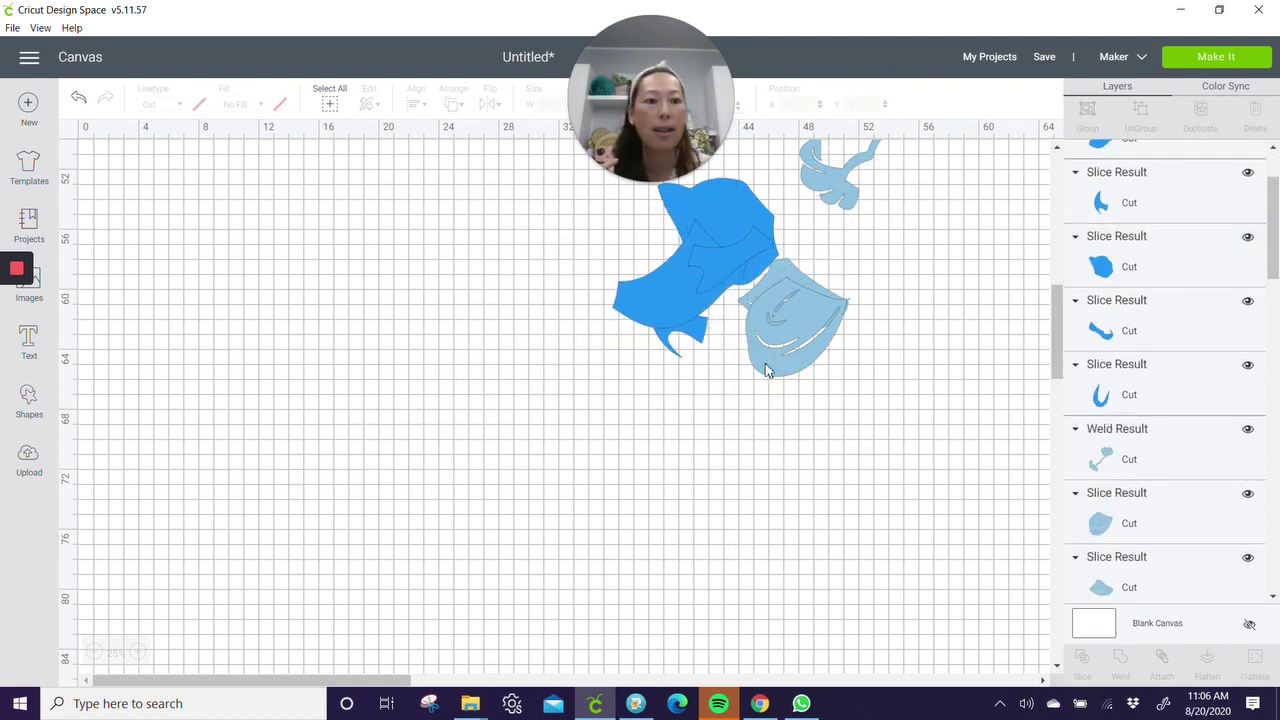
Look through the whole layer list from the newest slice results down to the original cinder silhouette
scroll(1147, 319, up, 2)
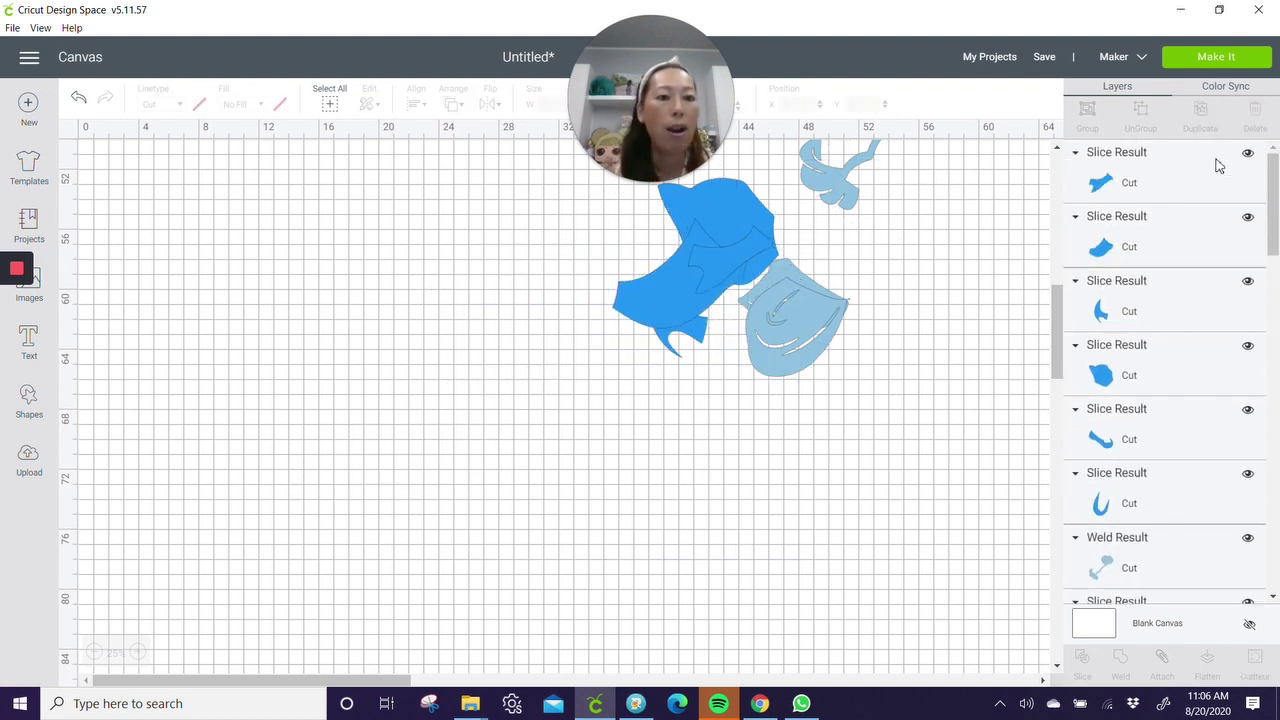
scroll(1192, 200, down, 3)
scroll(1200, 260, down, 8)
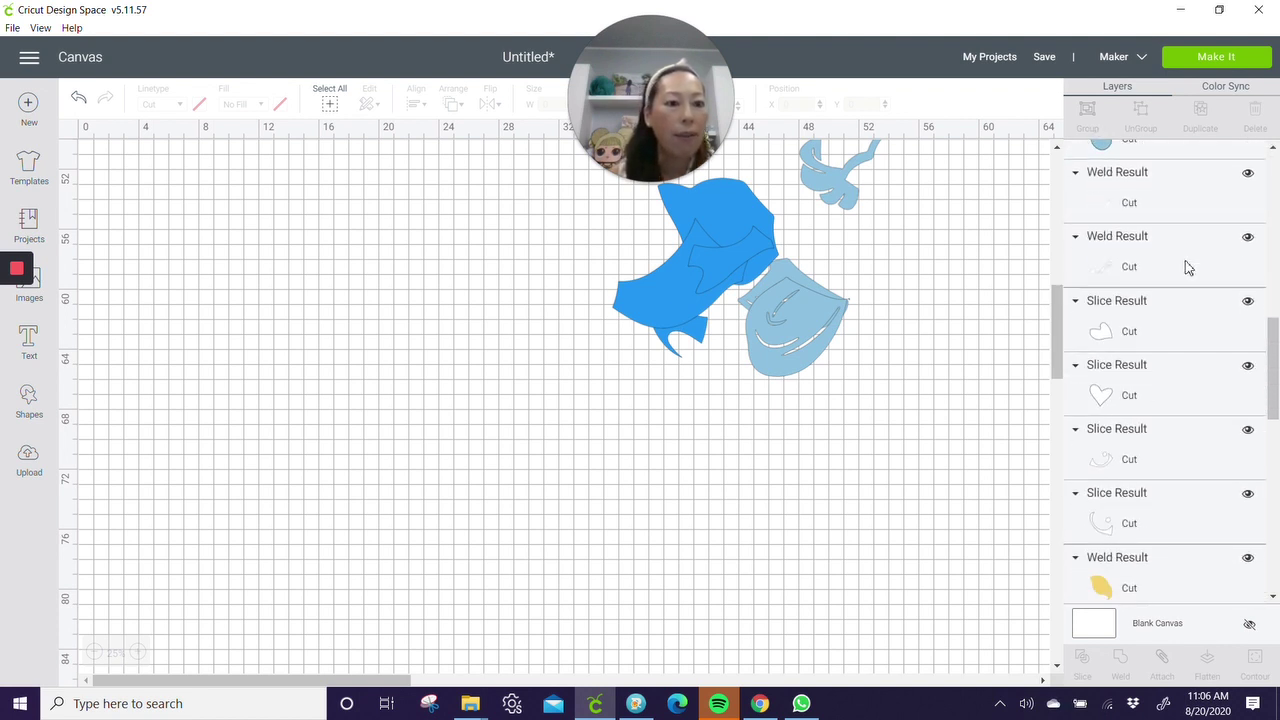
scroll(1187, 267, down, 8)
scroll(1187, 267, down, 5)
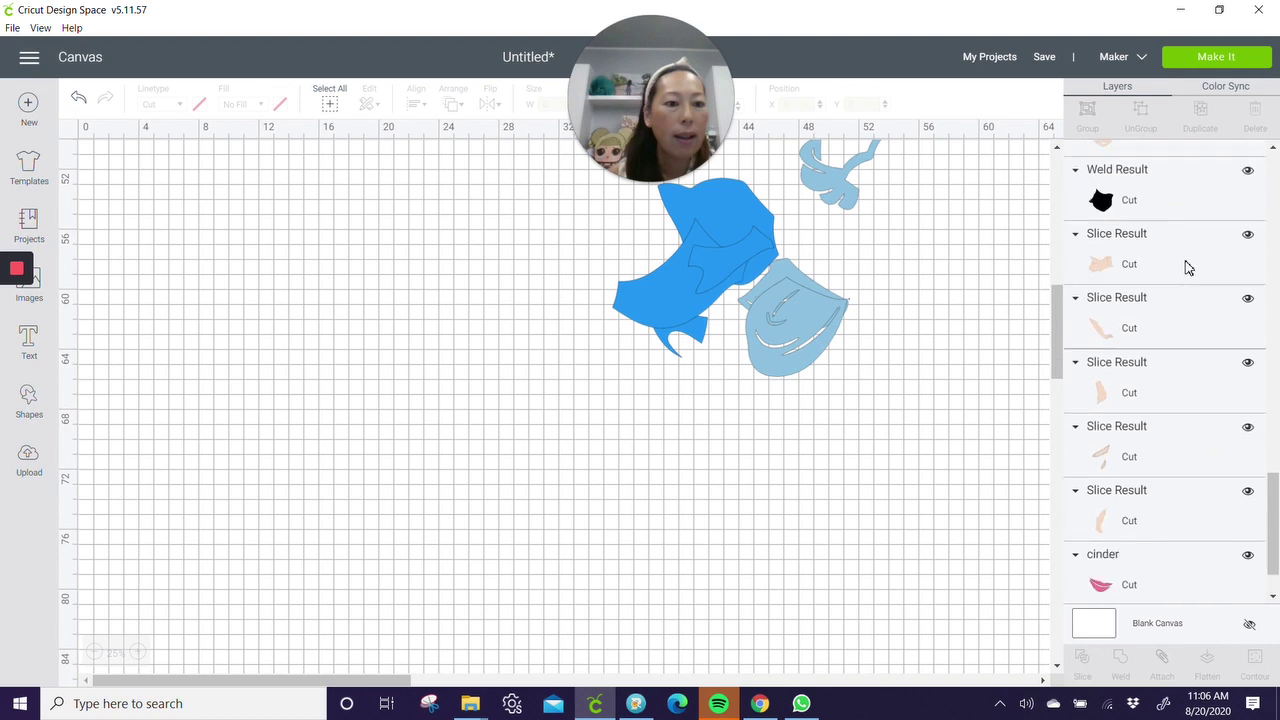
scroll(1150, 400, up, 3)
scroll(1143, 380, down, 3)
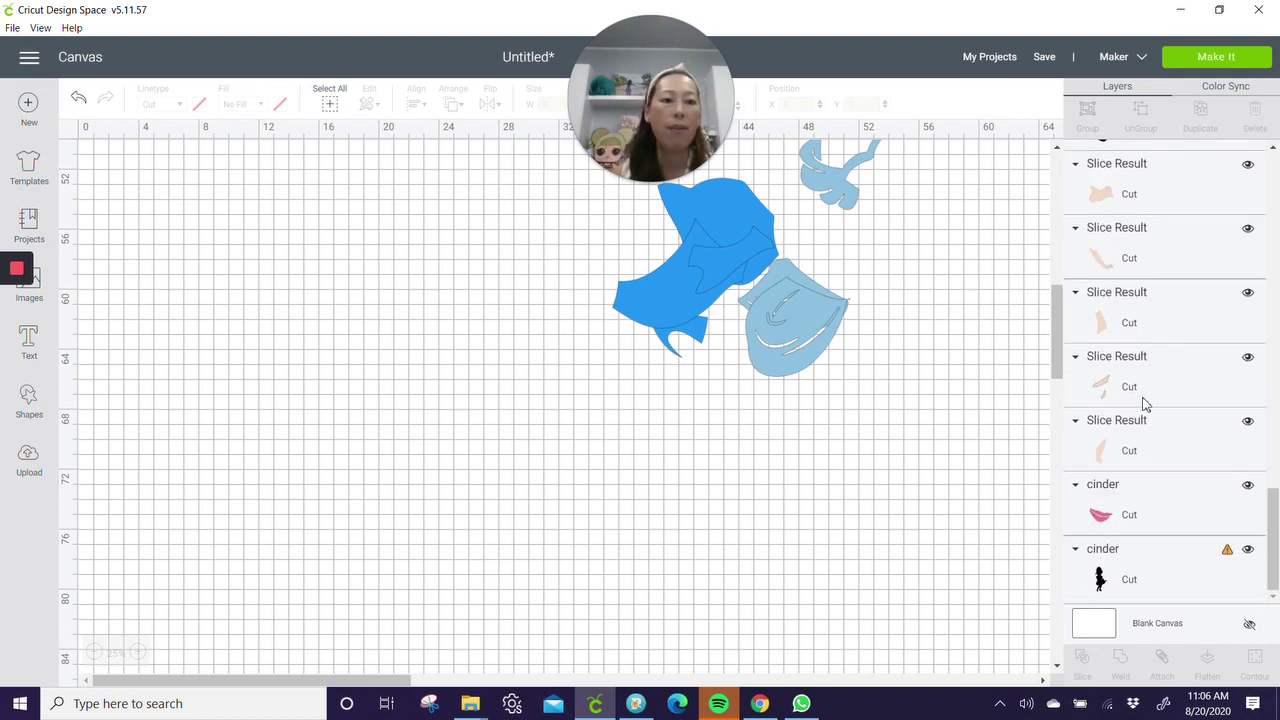
Save the project under the name "cinderella 48 inches"
click(1044, 57)
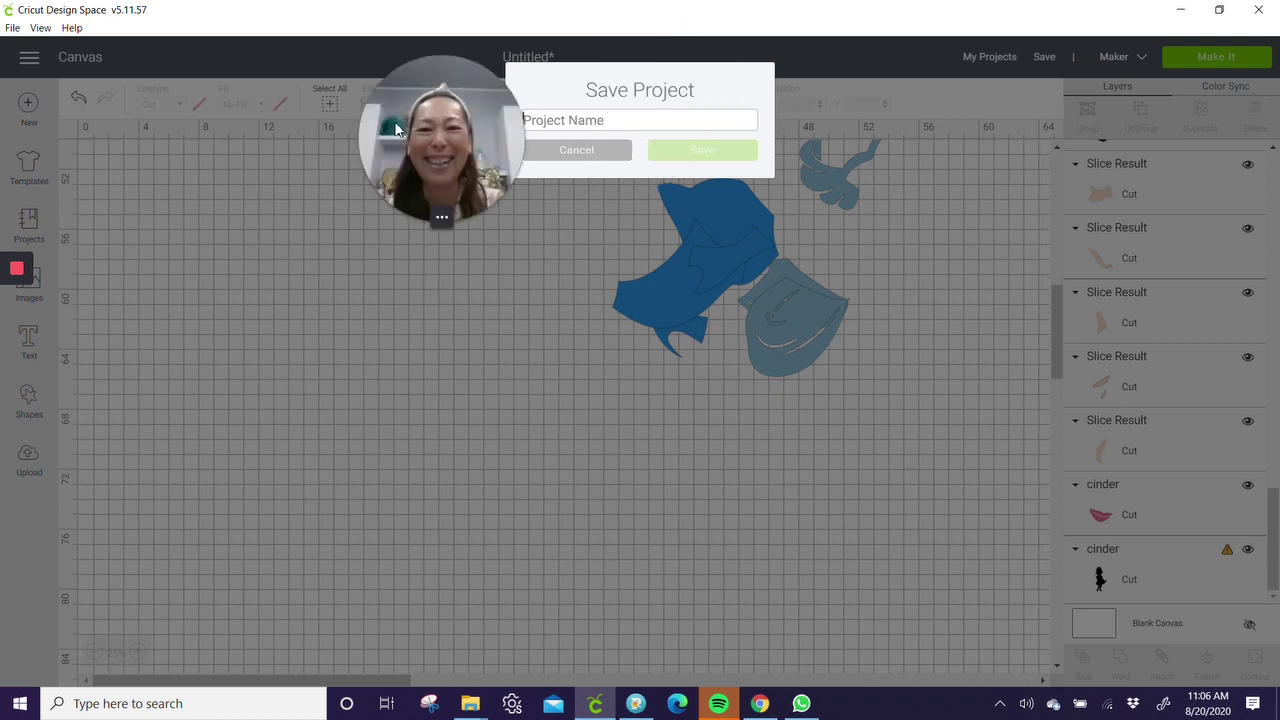
text(cindere)
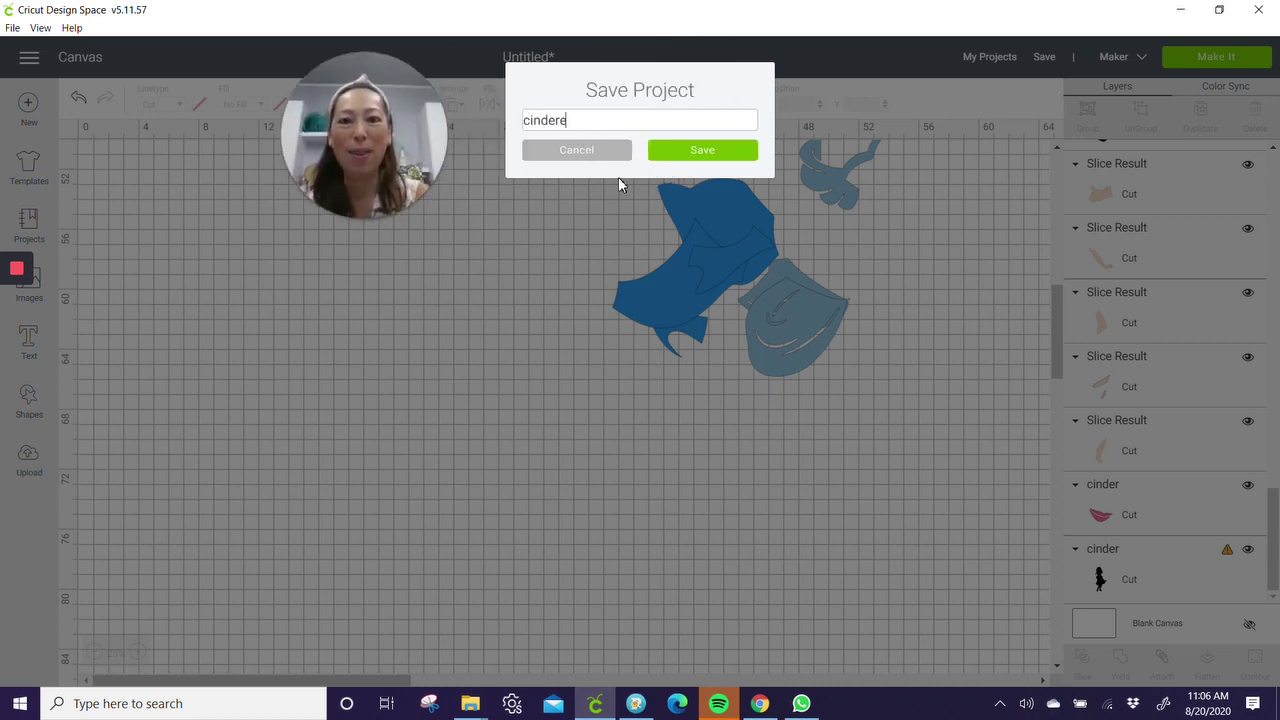
text(lla 48 inches)
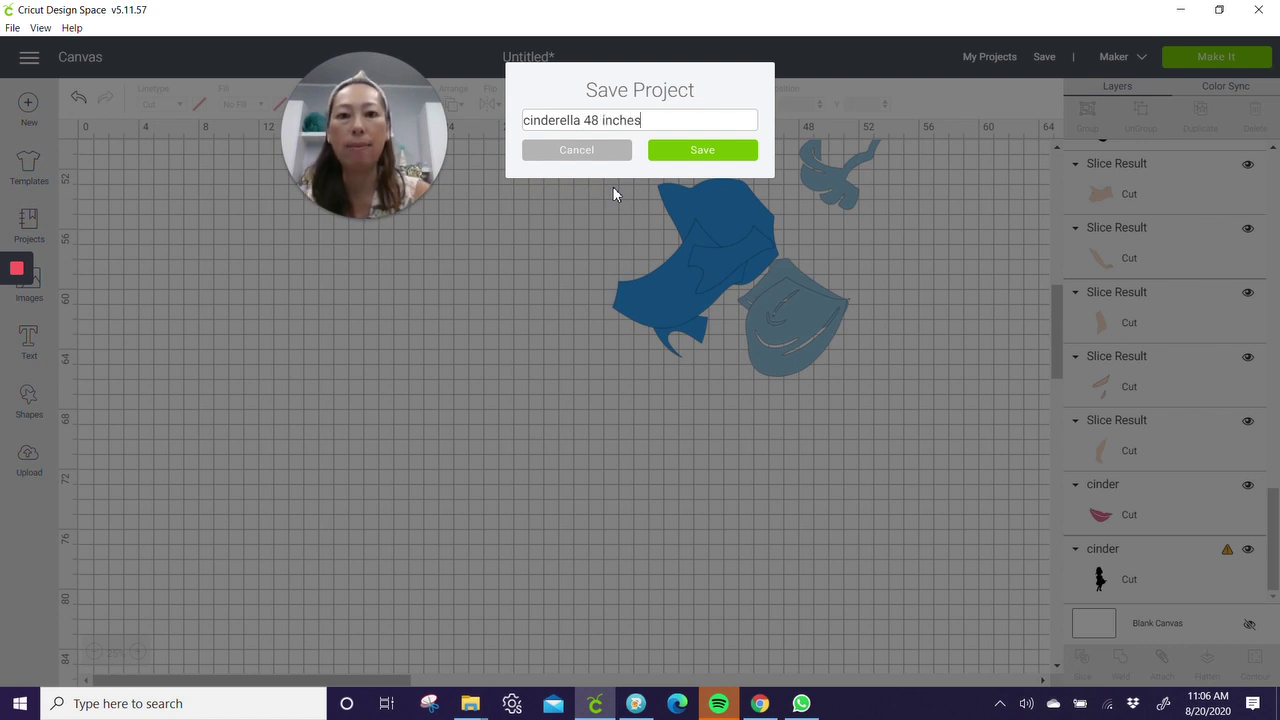
key(Return)
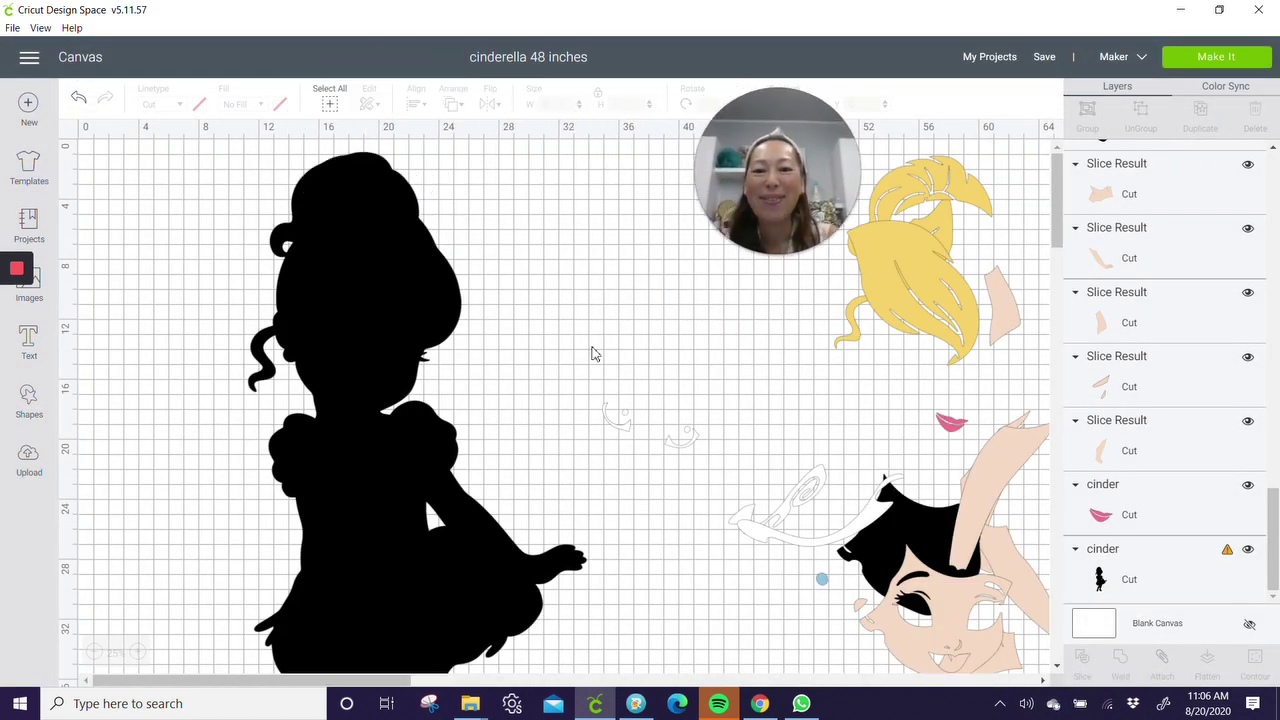
Move the full-body black silhouette down to about Y 5.8 inches and nearer to the canvas's left edge
click(398, 410)
scroll(398, 412, down, 5)
scroll(398, 410, up, 4)
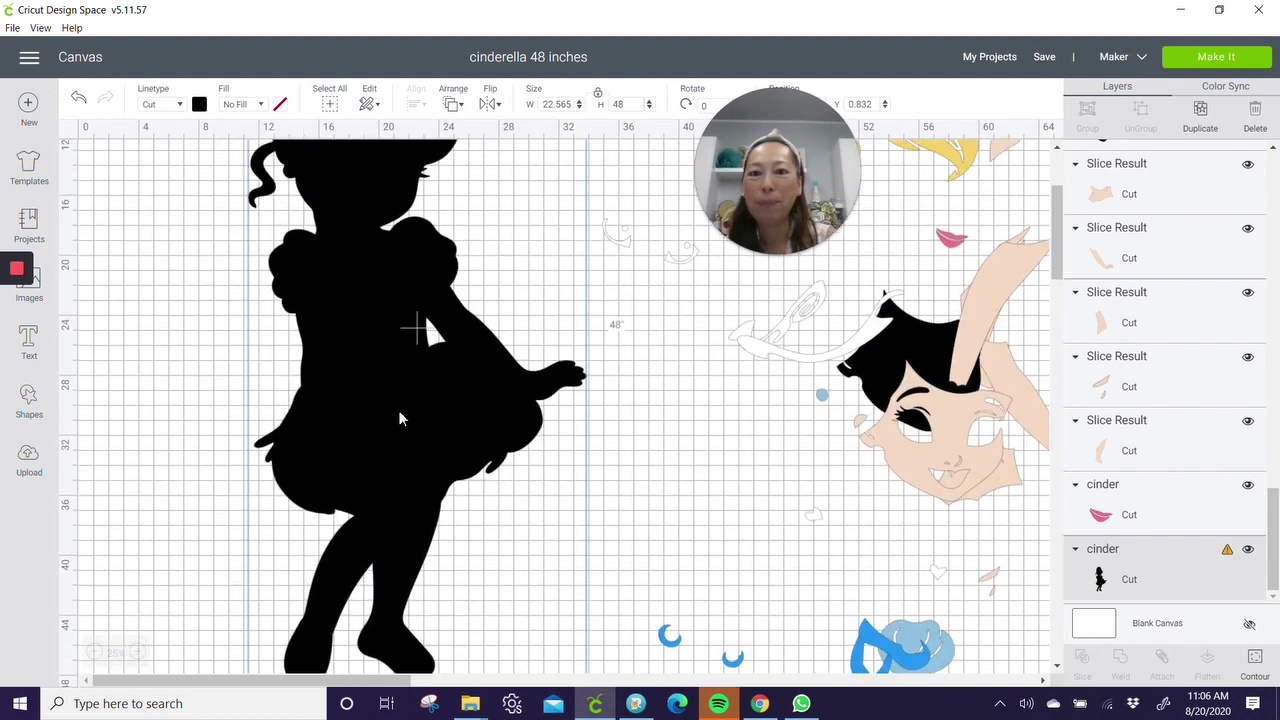
drag(398, 410, 360, 490)
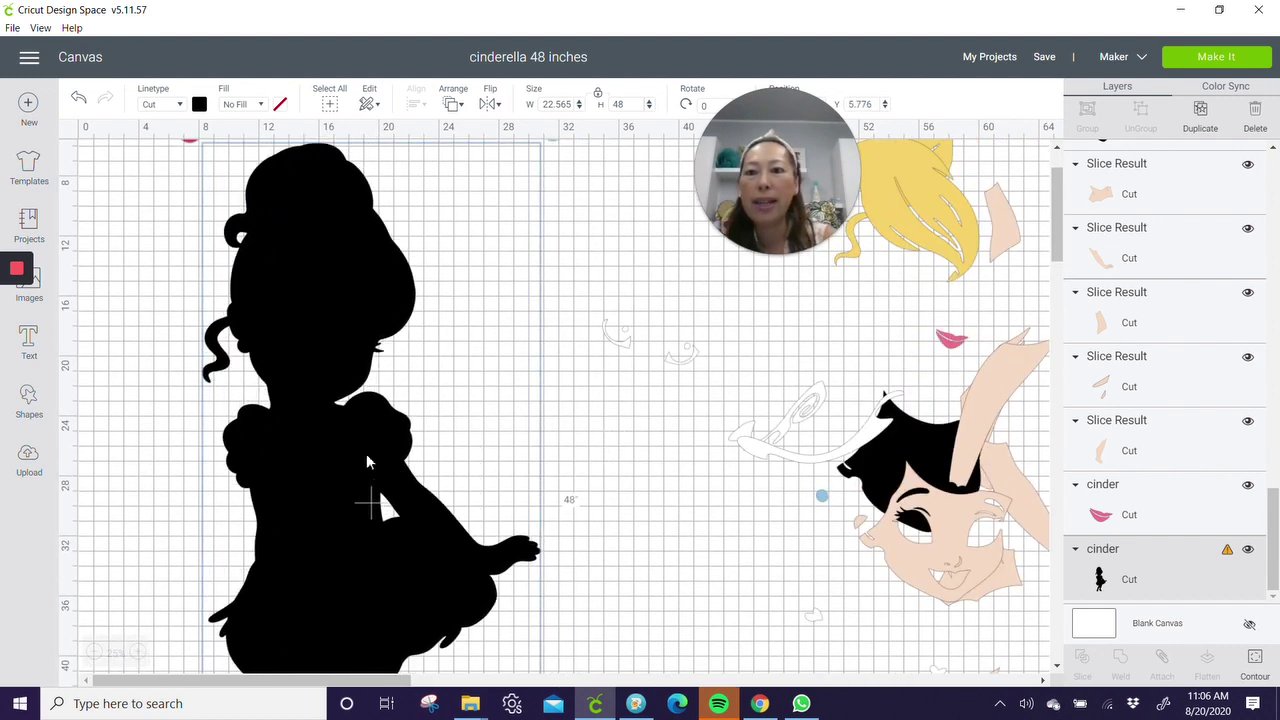
scroll(366, 470, up, 1)
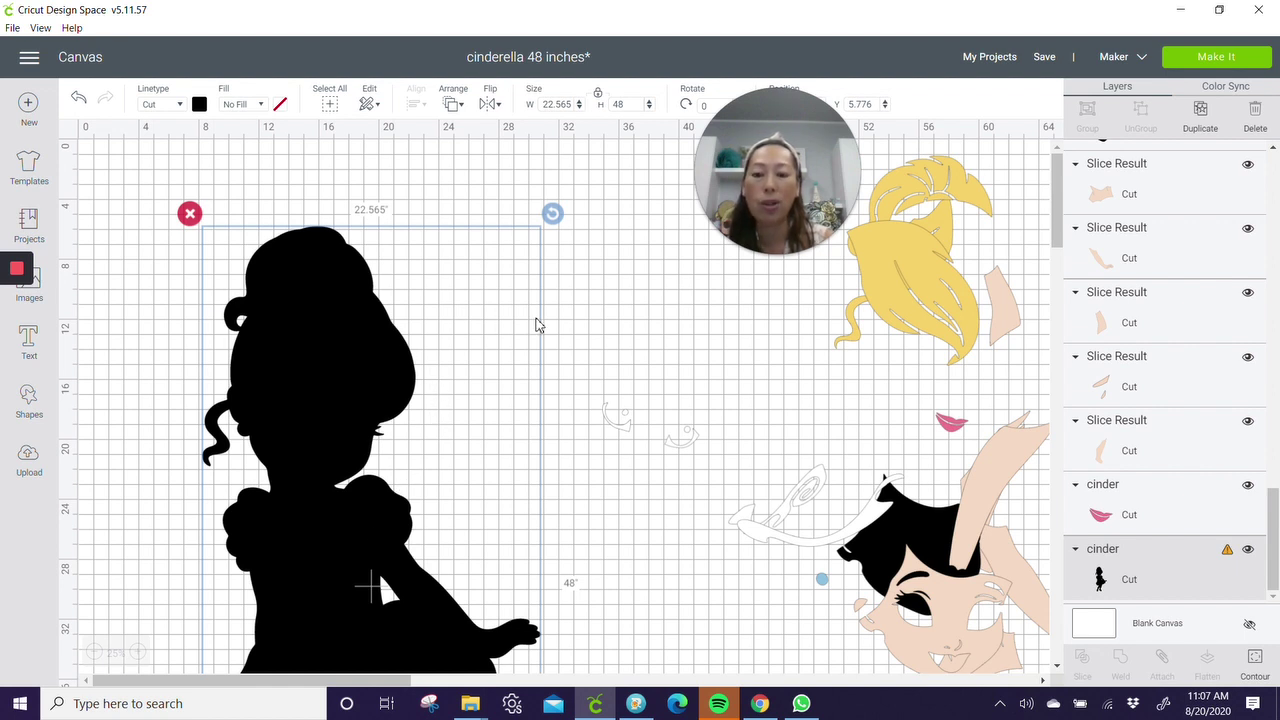
scroll(509, 319, down, 1)
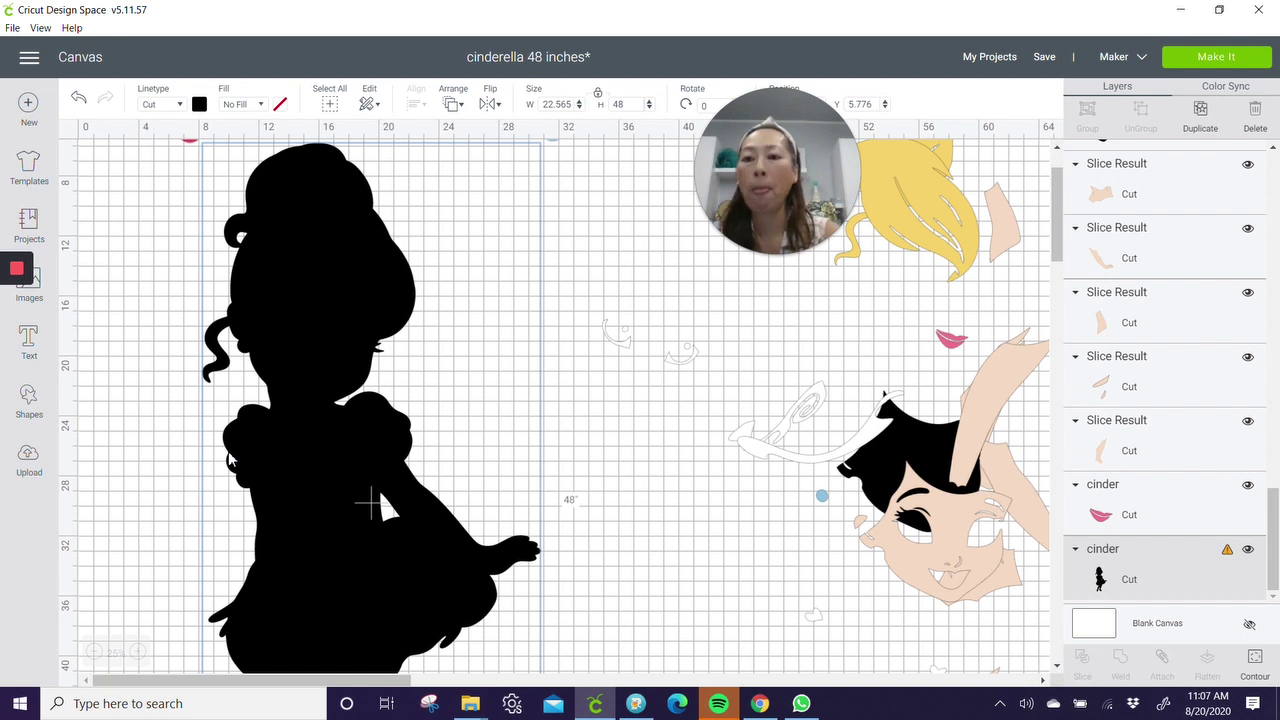
Add a square shape beside the silhouette's head and size it to 11 by 11 inches
scroll(229, 459, up, 2)
click(48, 414)
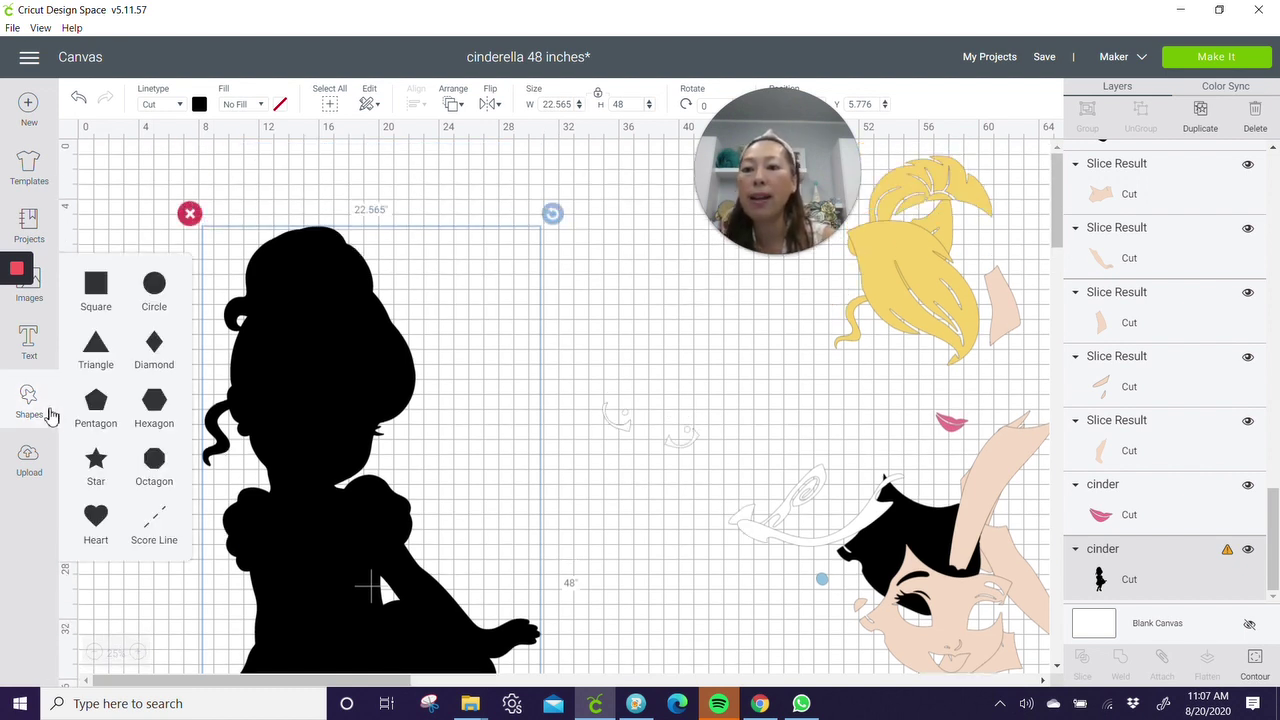
click(96, 285)
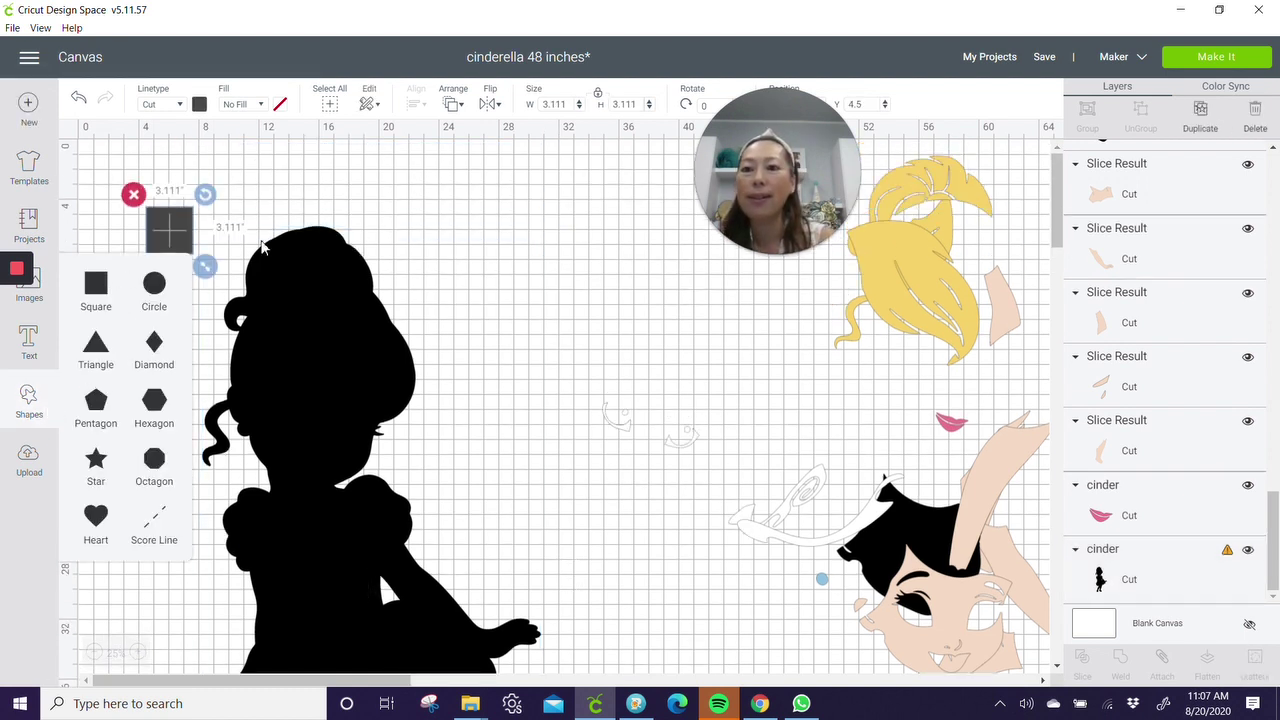
drag(182, 232, 207, 236)
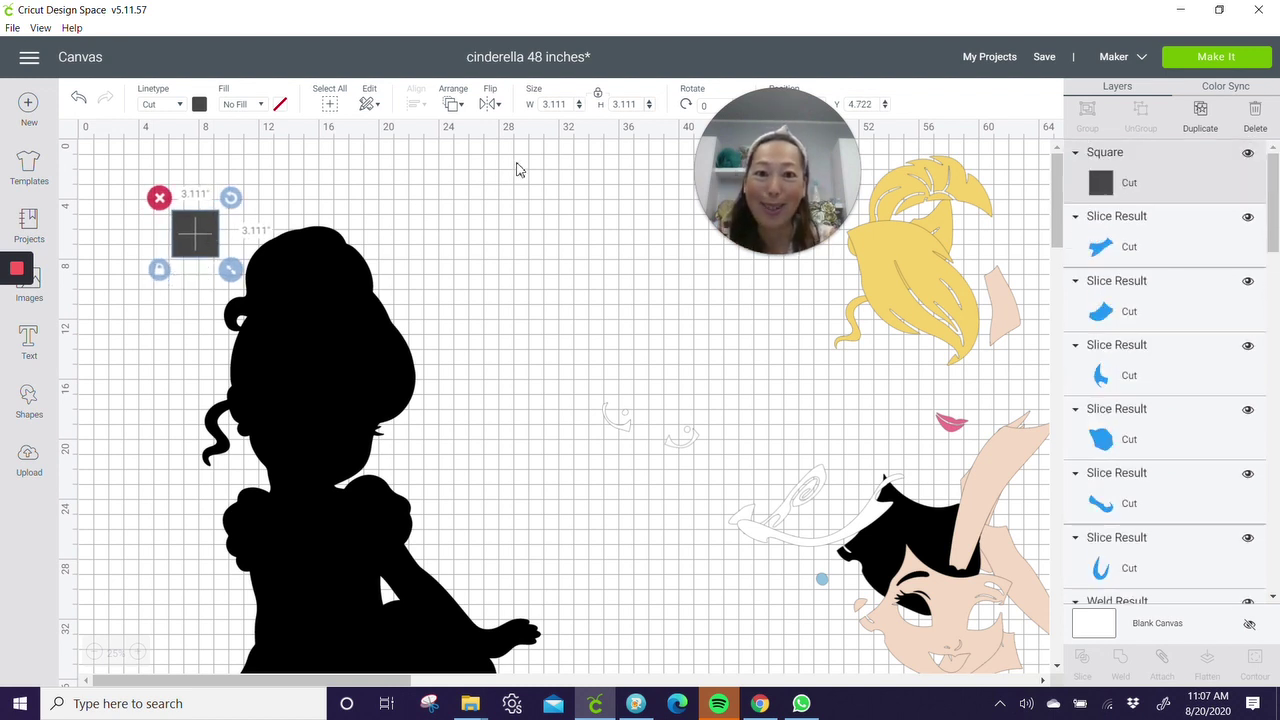
double_click(561, 104)
text(11)
key(Tab)
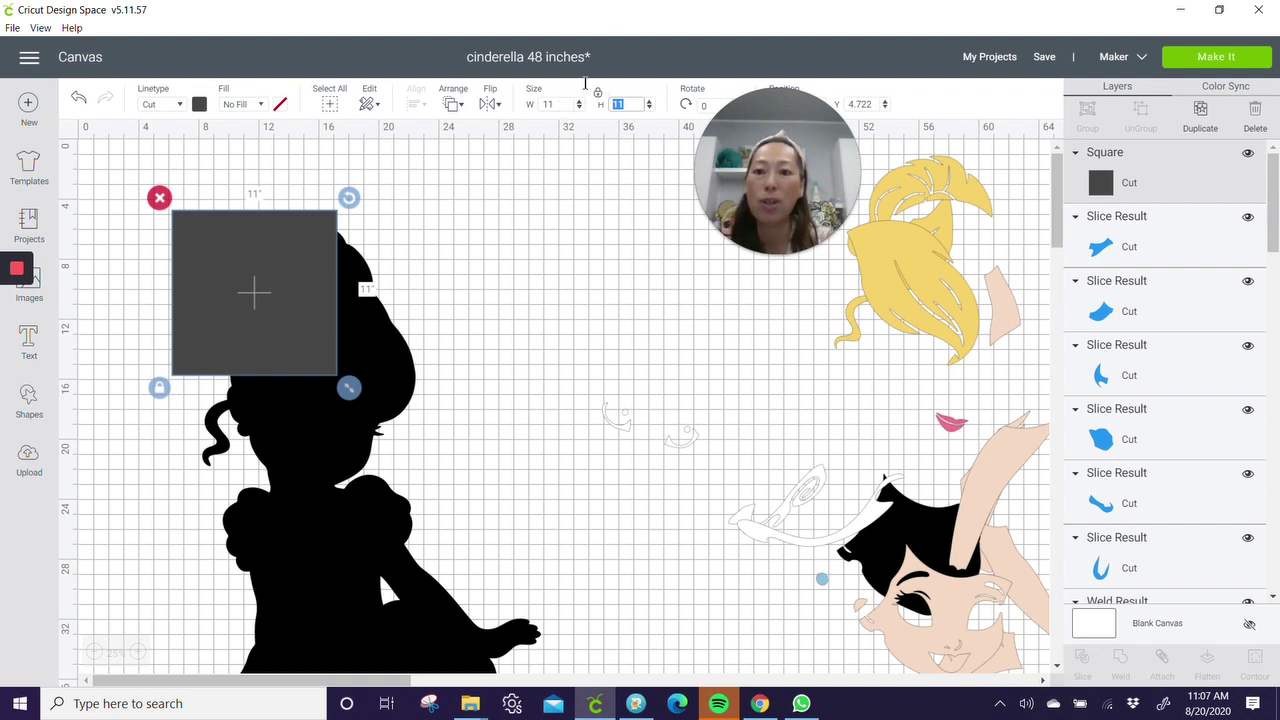
Position the 11-inch square over the silhouette's head at X 6 and Y 4
mouse_move(300, 300)
mouse_down()
mouse_move(251, 306)
mouse_move(256, 401)
mouse_move(290, 311)
mouse_move(372, 308)
mouse_move(295, 307)
mouse_move(506, 294)
mouse_move(292, 292)
mouse_up()
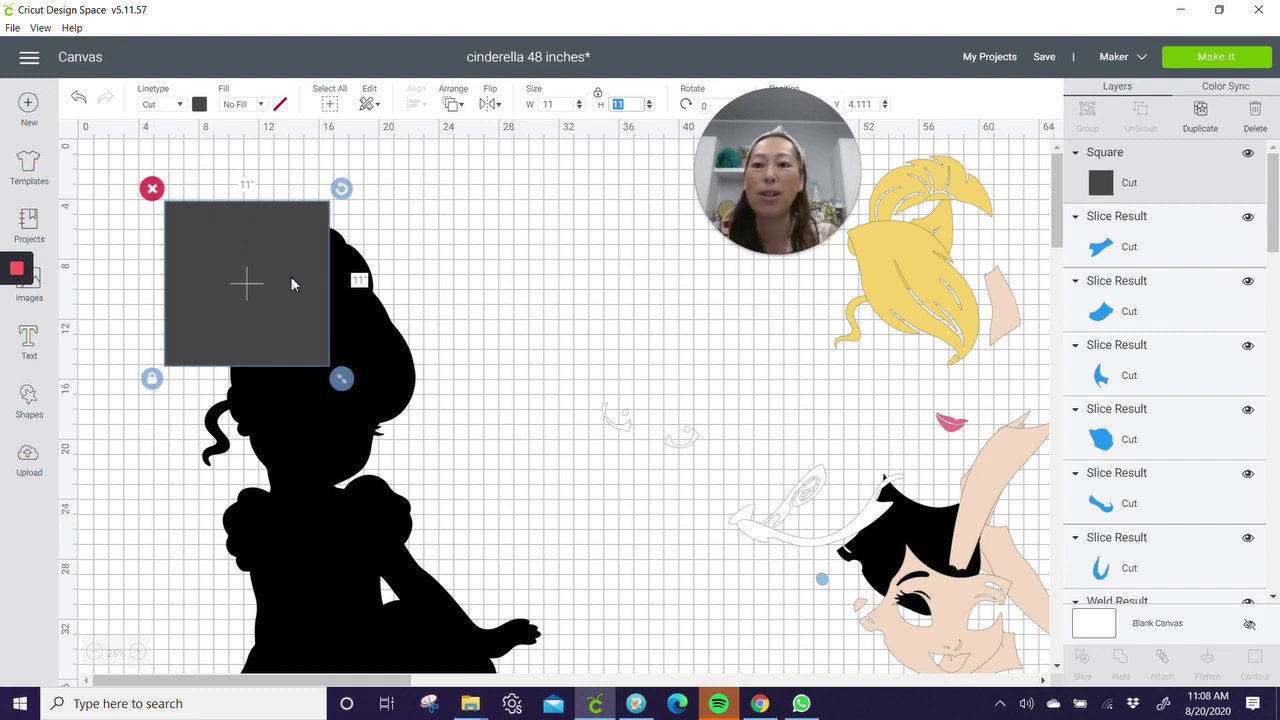
mouse_move(292, 285)
mouse_down()
mouse_move(331, 263)
mouse_move(304, 268)
mouse_up()
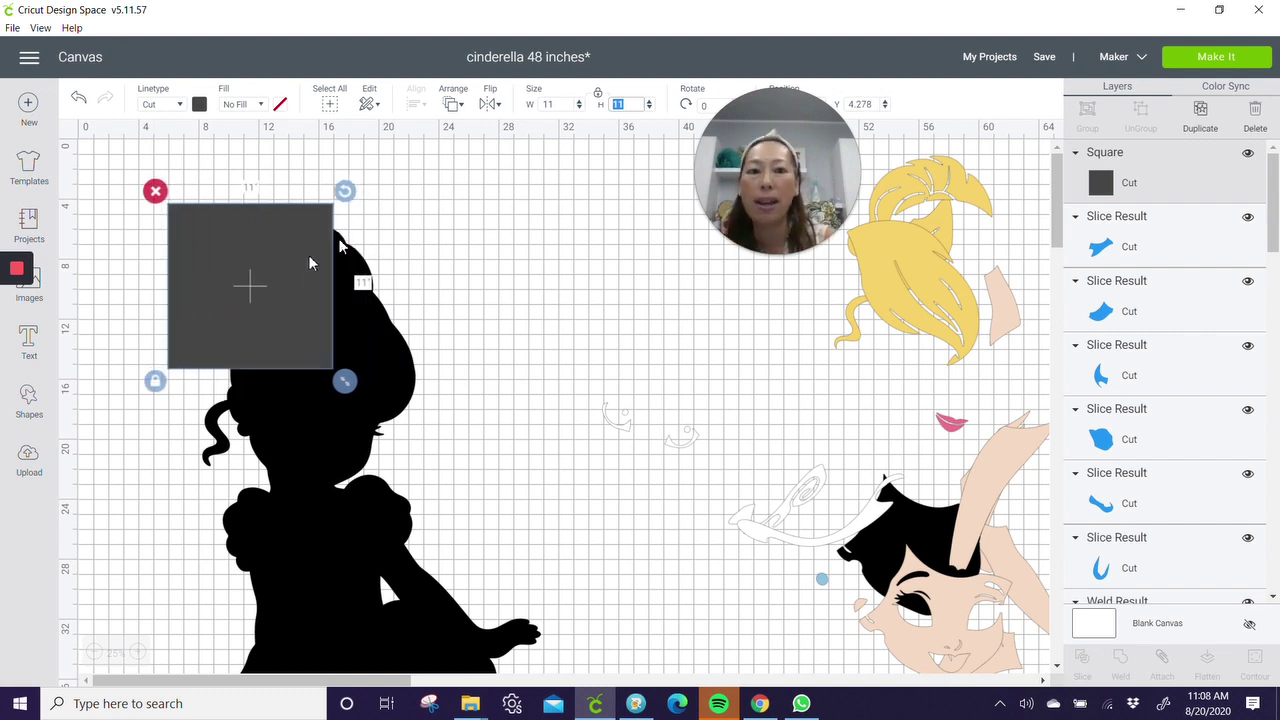
drag(799, 180, 566, 131)
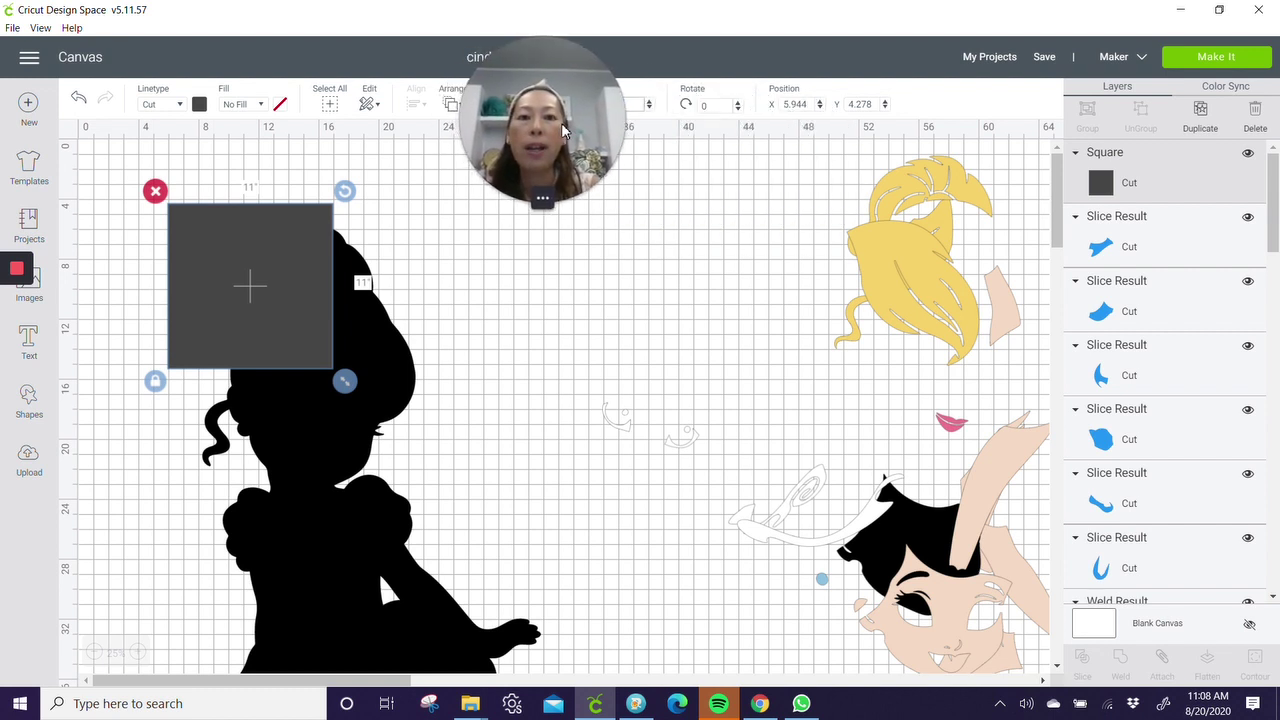
double_click(797, 105)
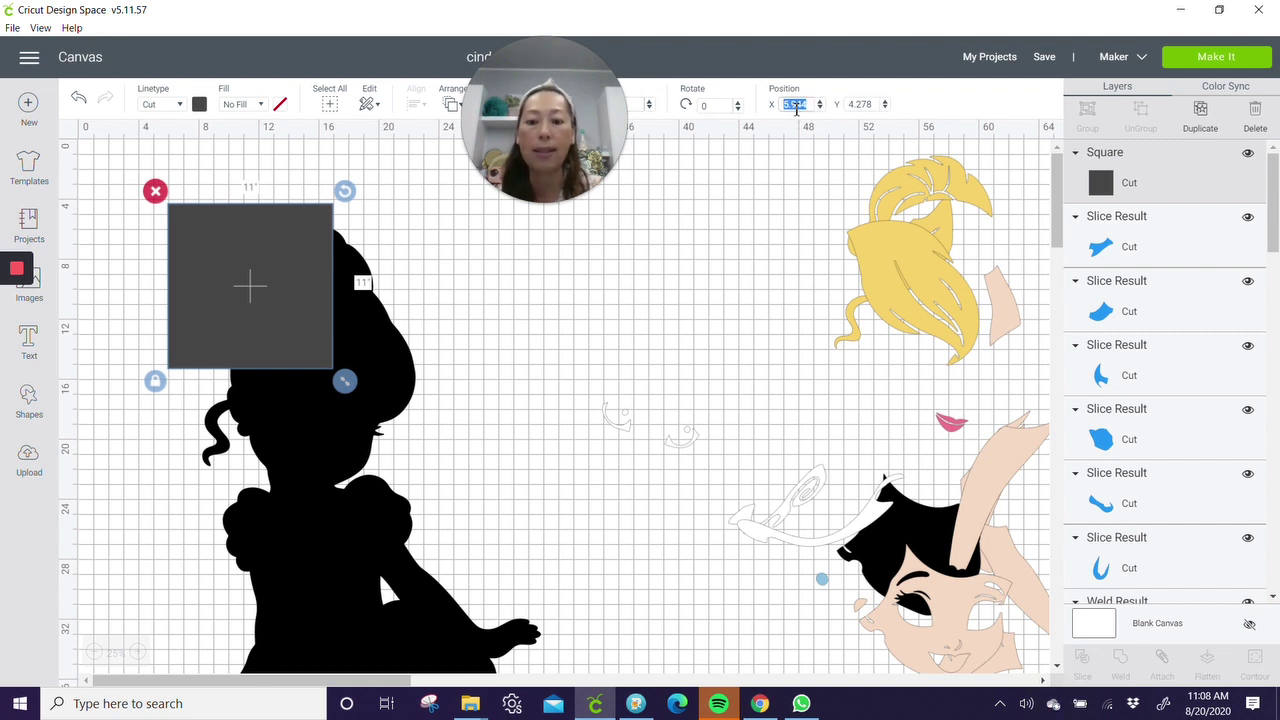
text(6)
key(Tab)
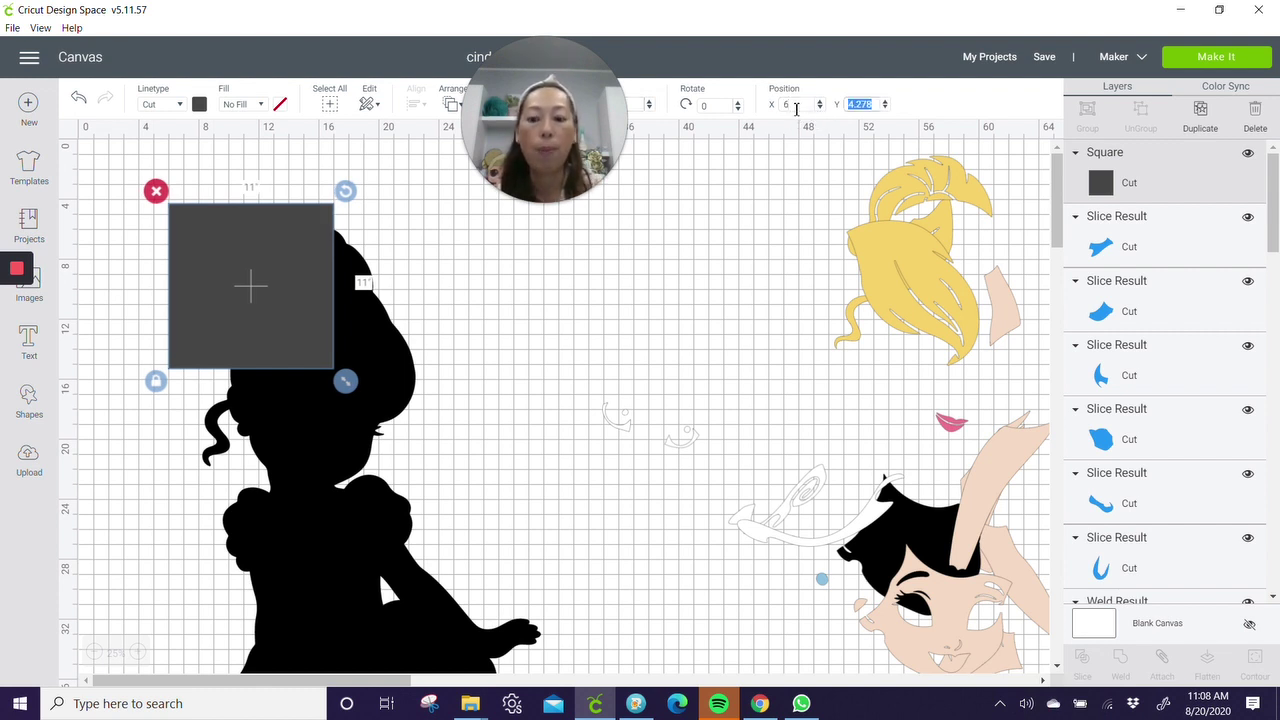
text(4)
key(Return)
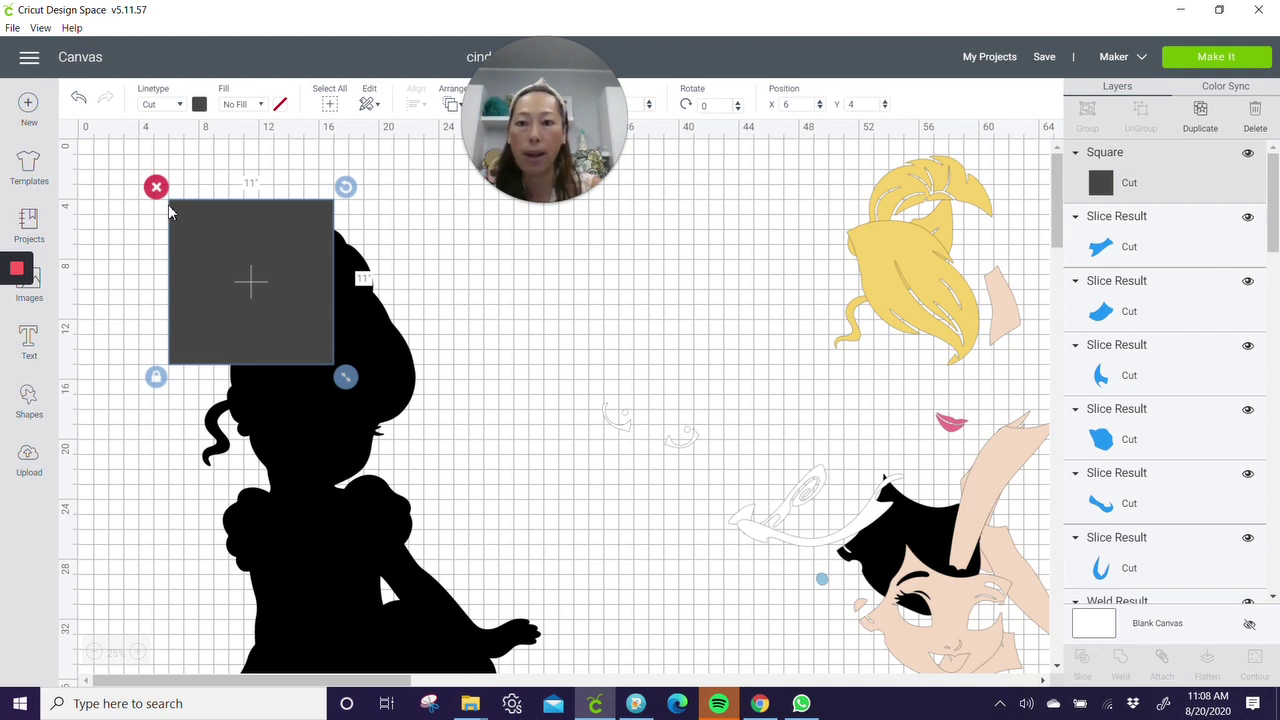
Duplicate the 11-inch square and position the copy beside the original over the silhouette's head at X 17 and Y 4
click(1200, 118)
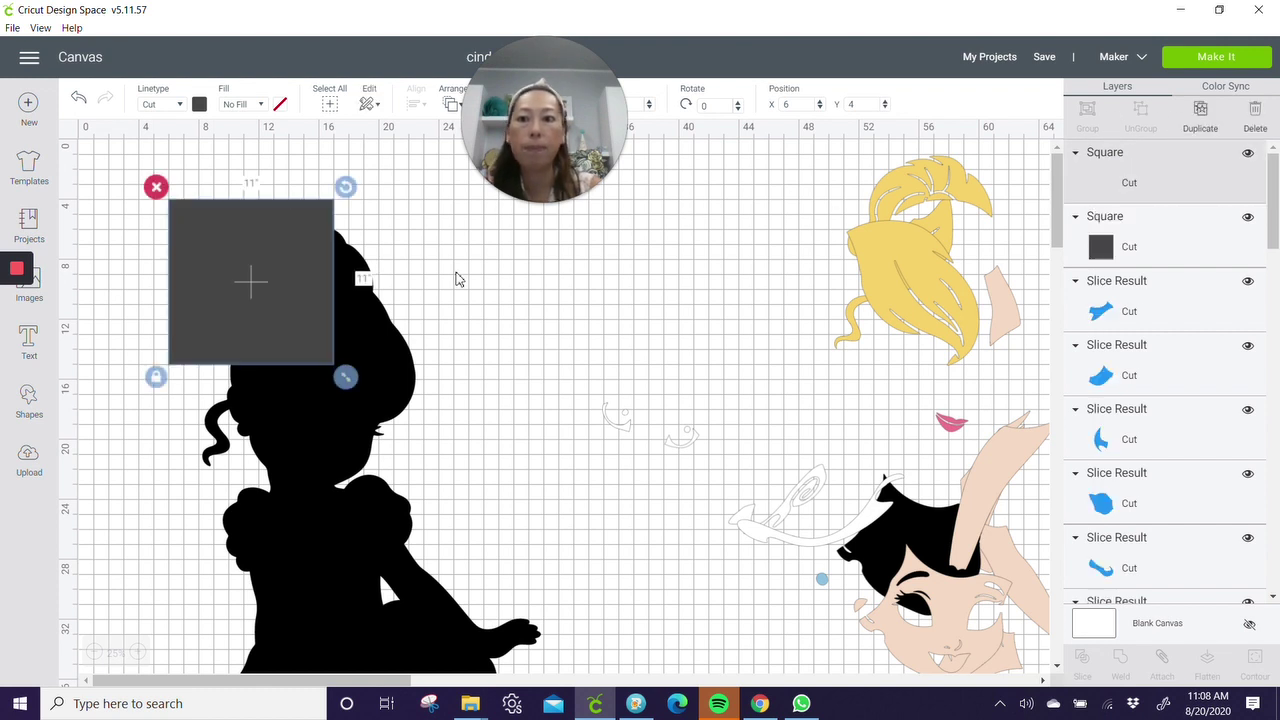
drag(257, 271, 414, 255)
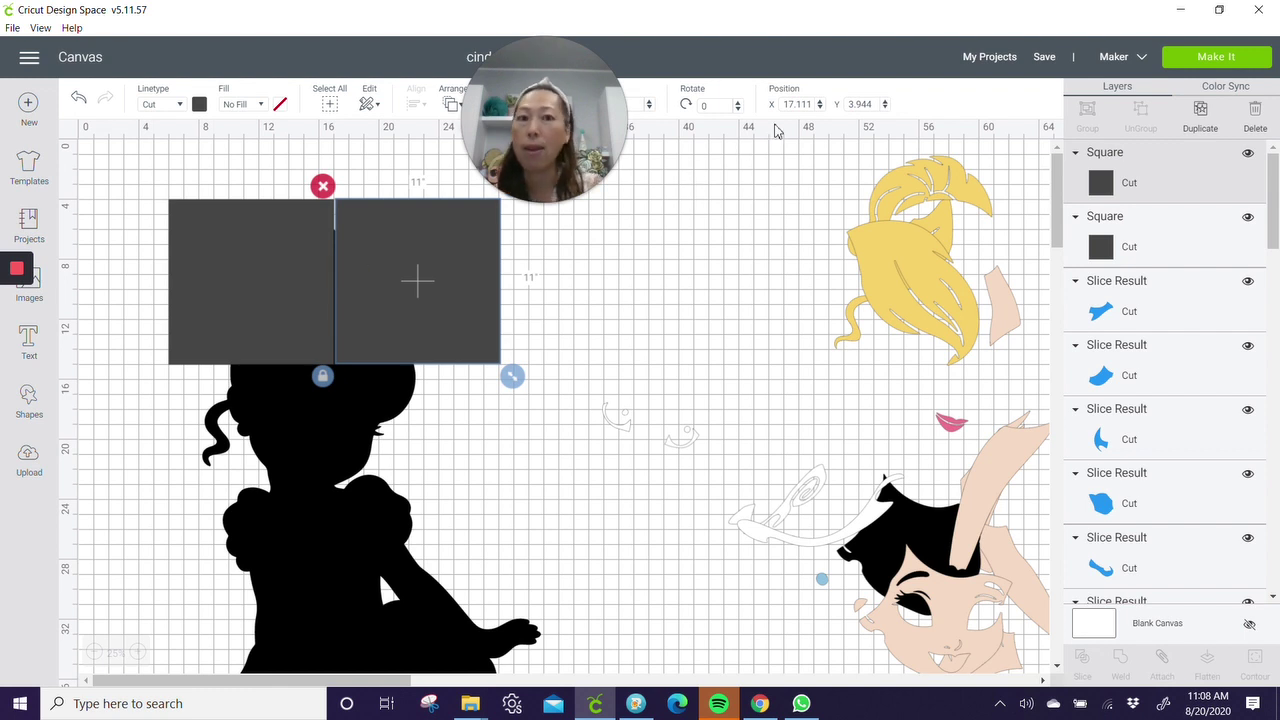
click(805, 108)
text(17)
key(Tab)
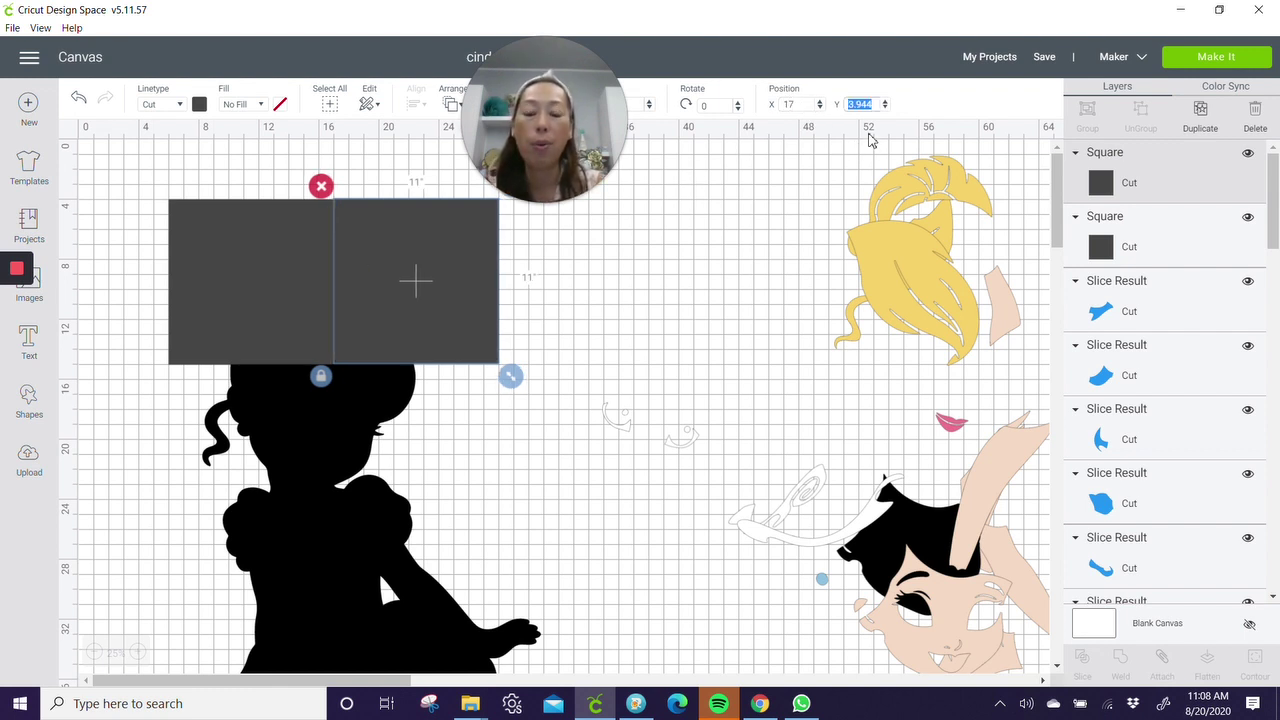
text(4)
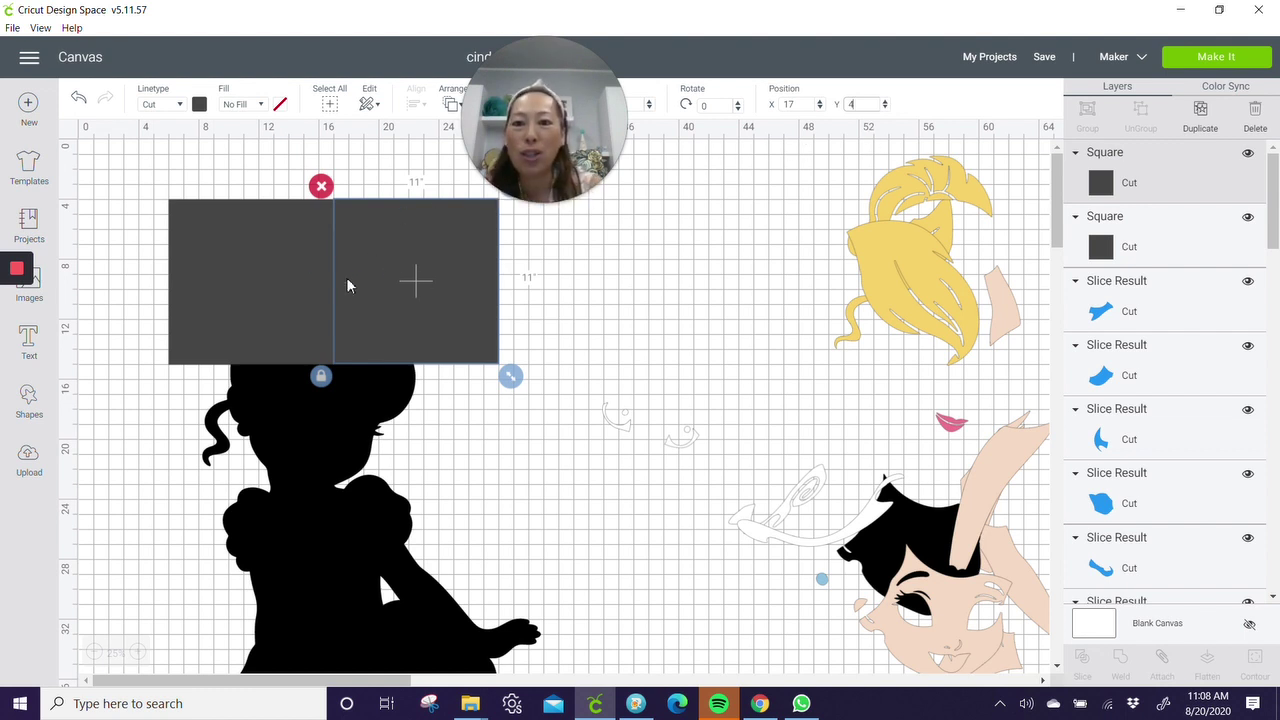
click(670, 302)
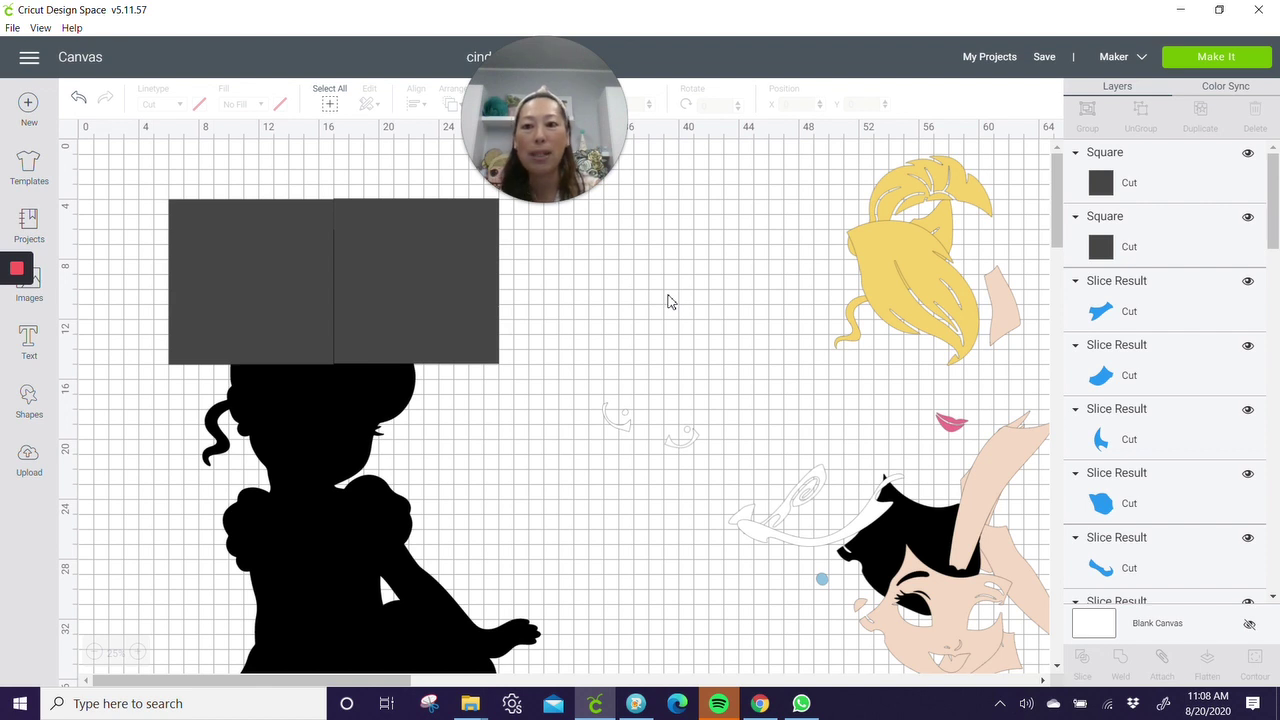
click(365, 279)
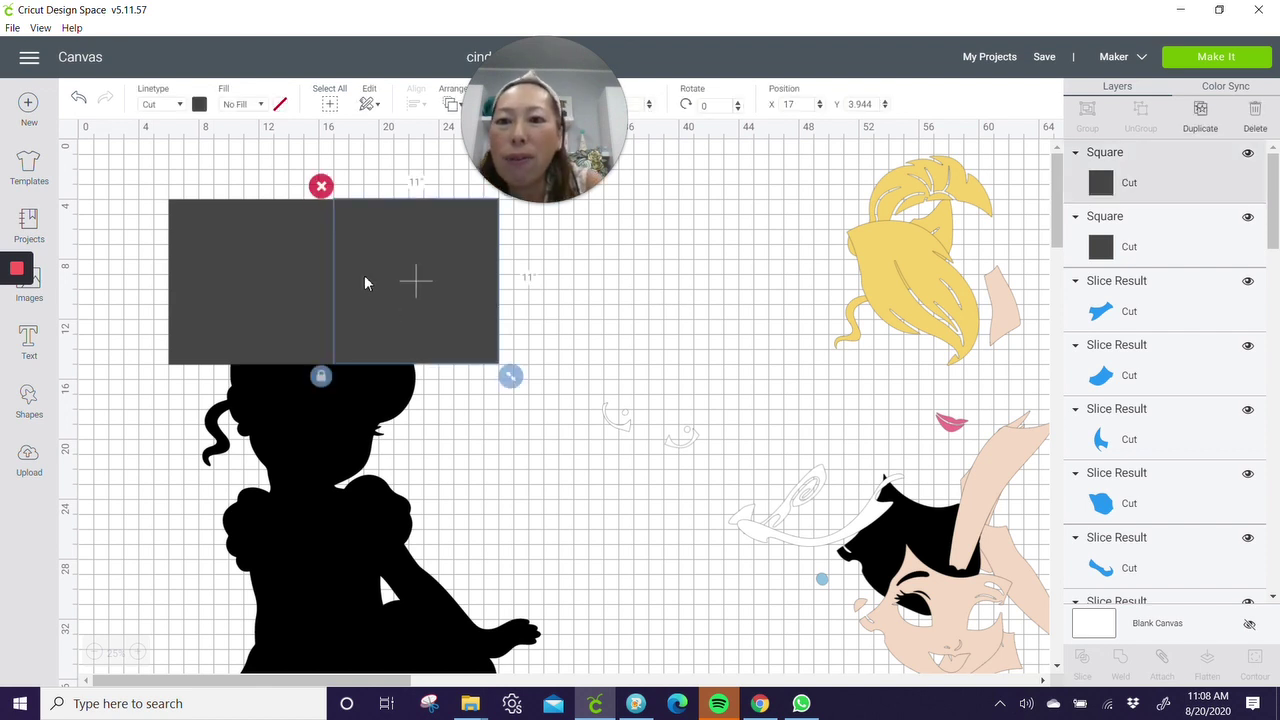
double_click(876, 106)
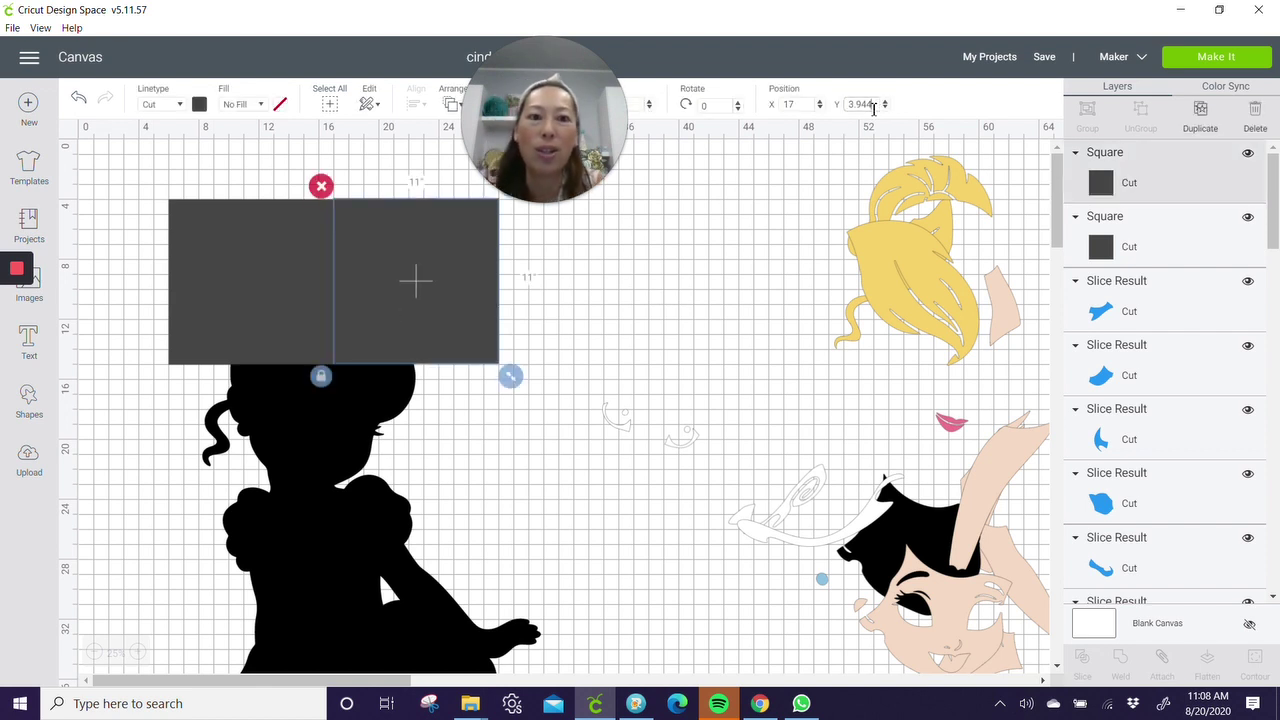
text(4)
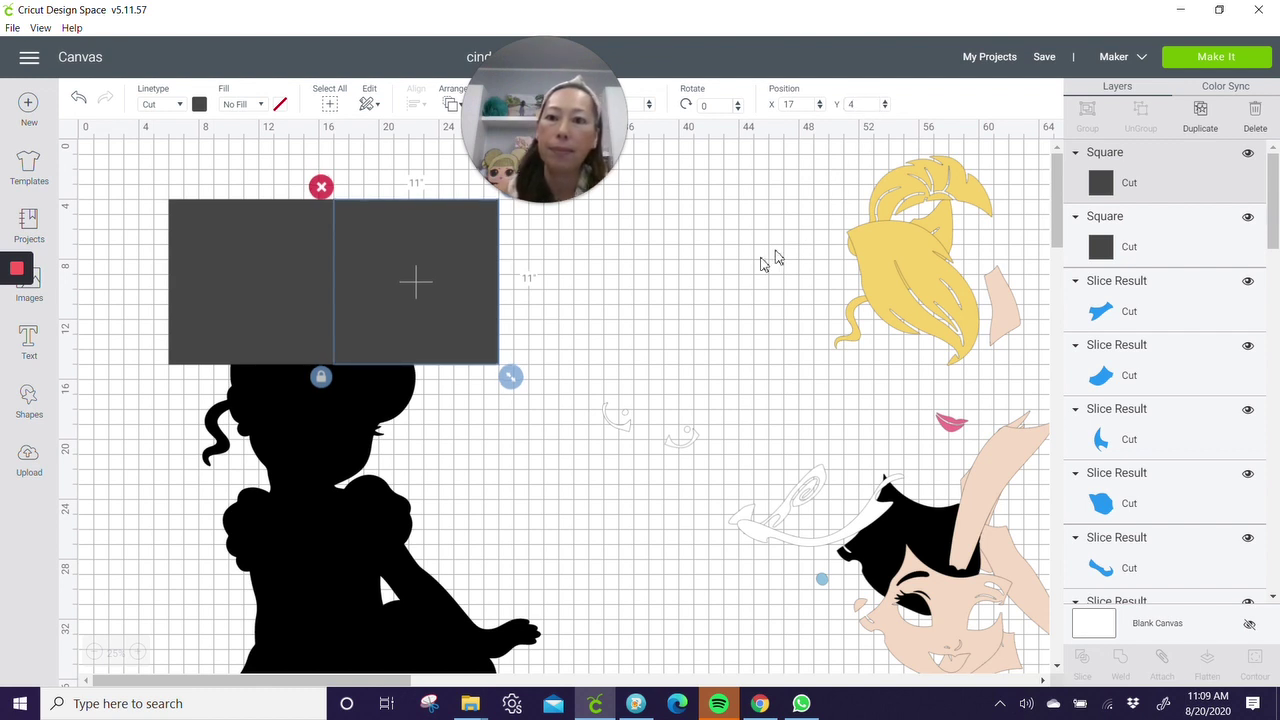
click(743, 304)
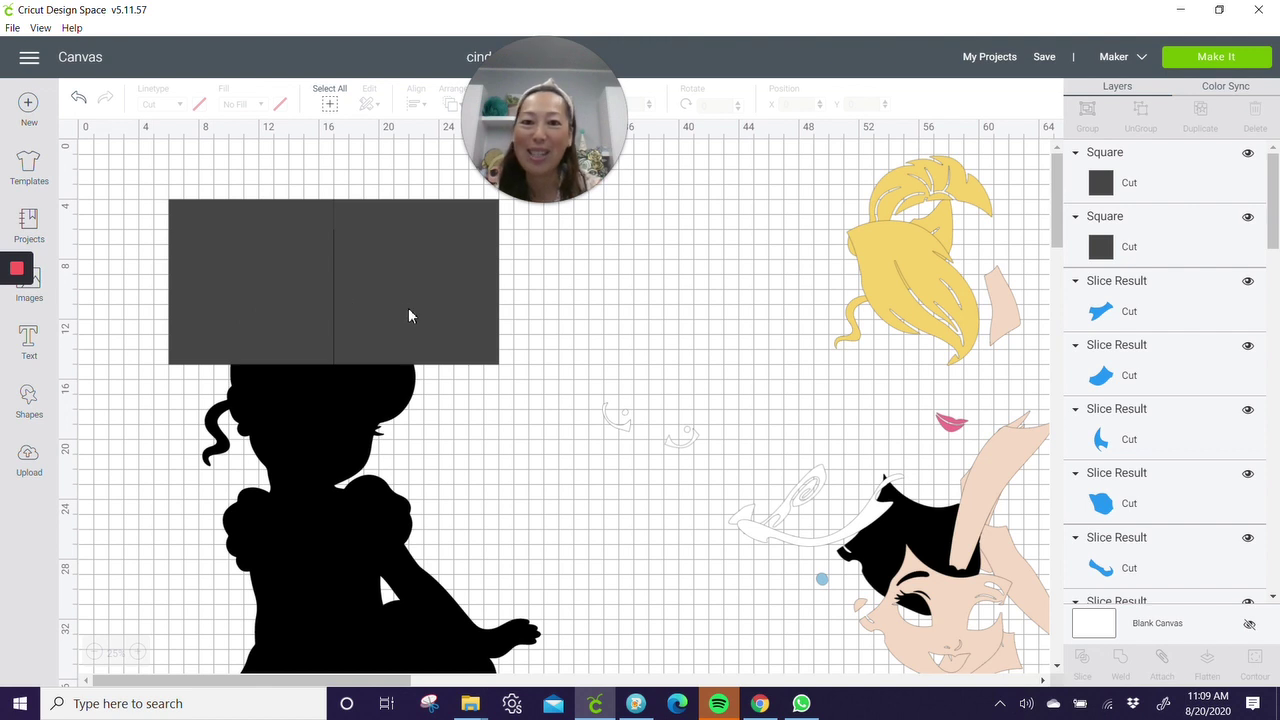
Duplicate both 11-inch squares together and position the copied pair directly beneath the first row at X 6 and Y 15
click(266, 284)
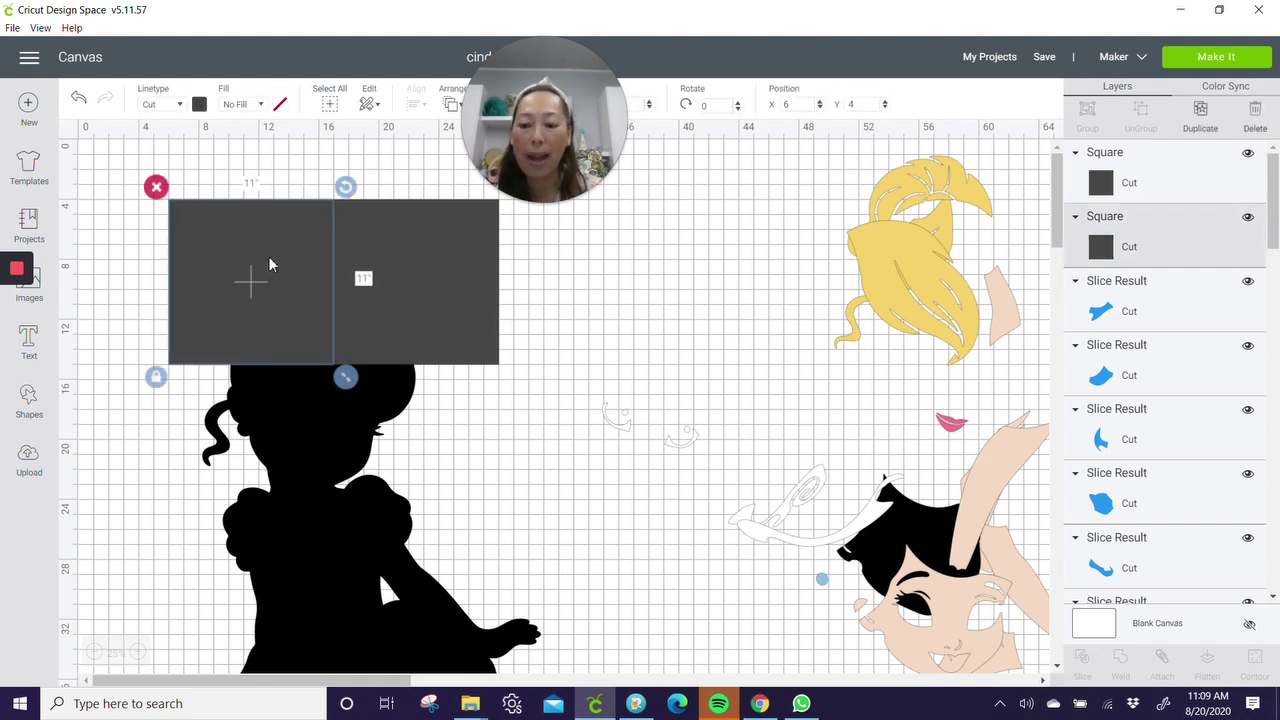
shift+click(444, 256)
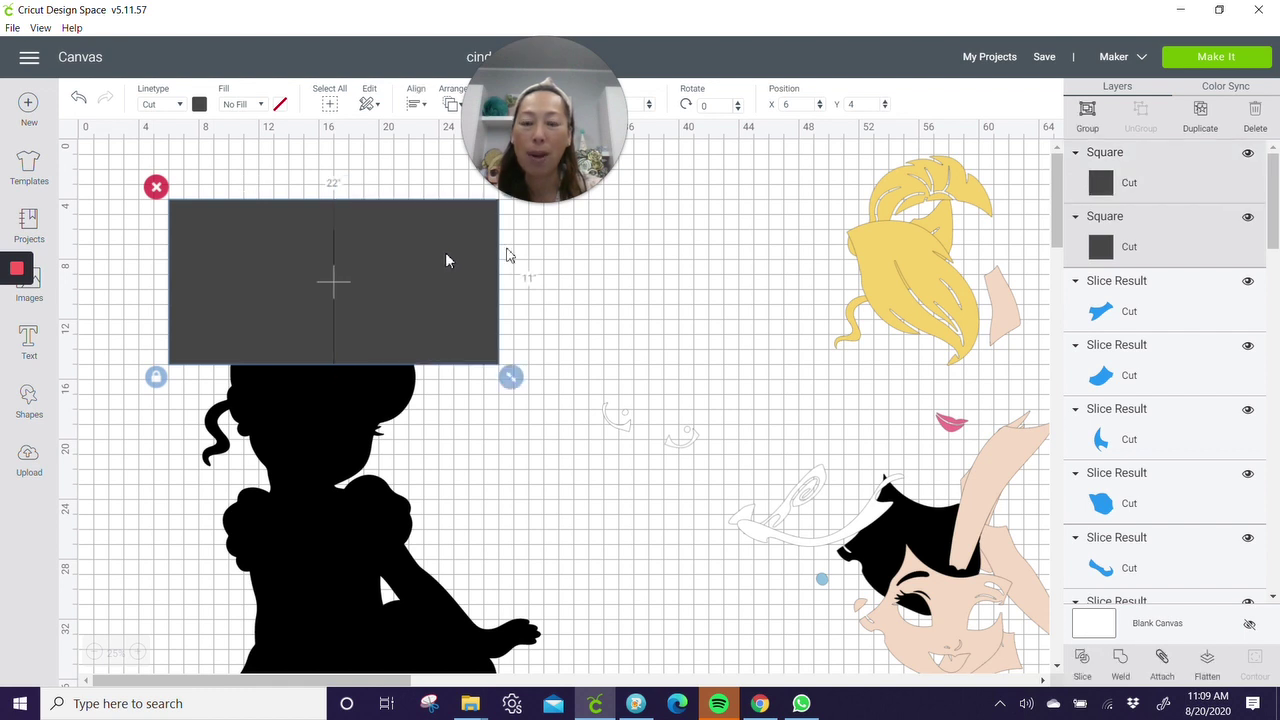
click(1205, 118)
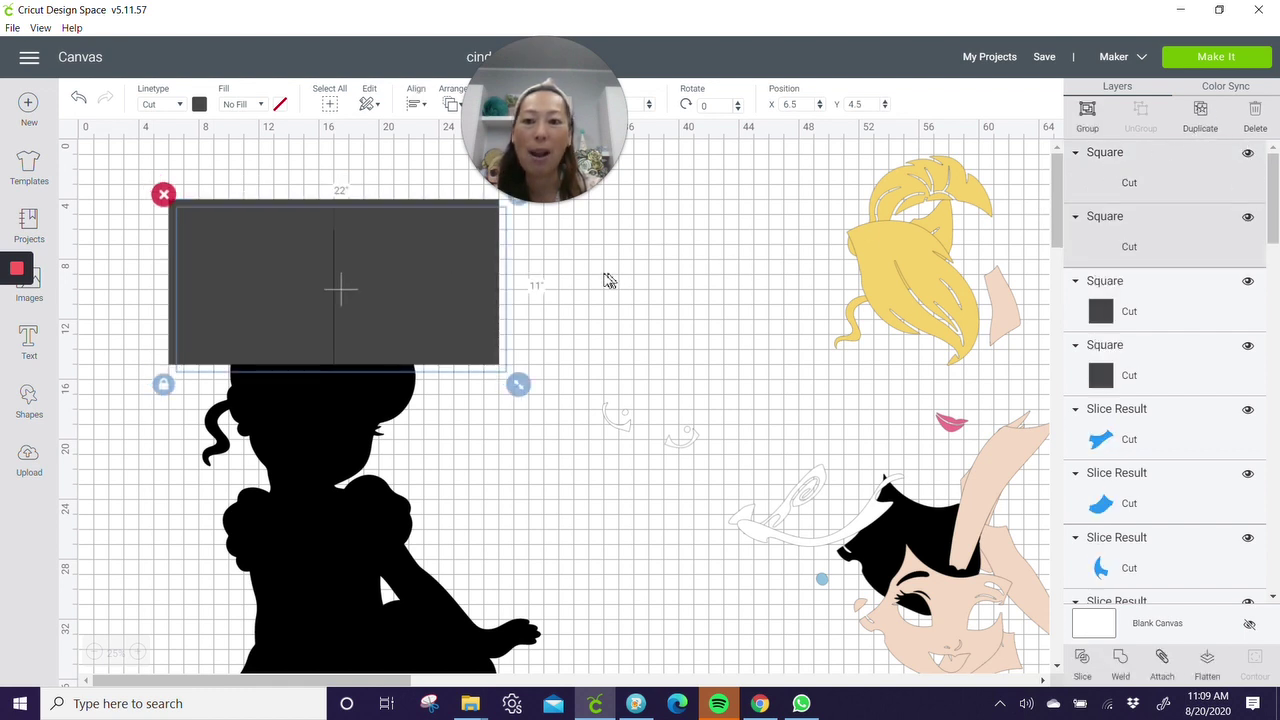
drag(461, 266, 456, 427)
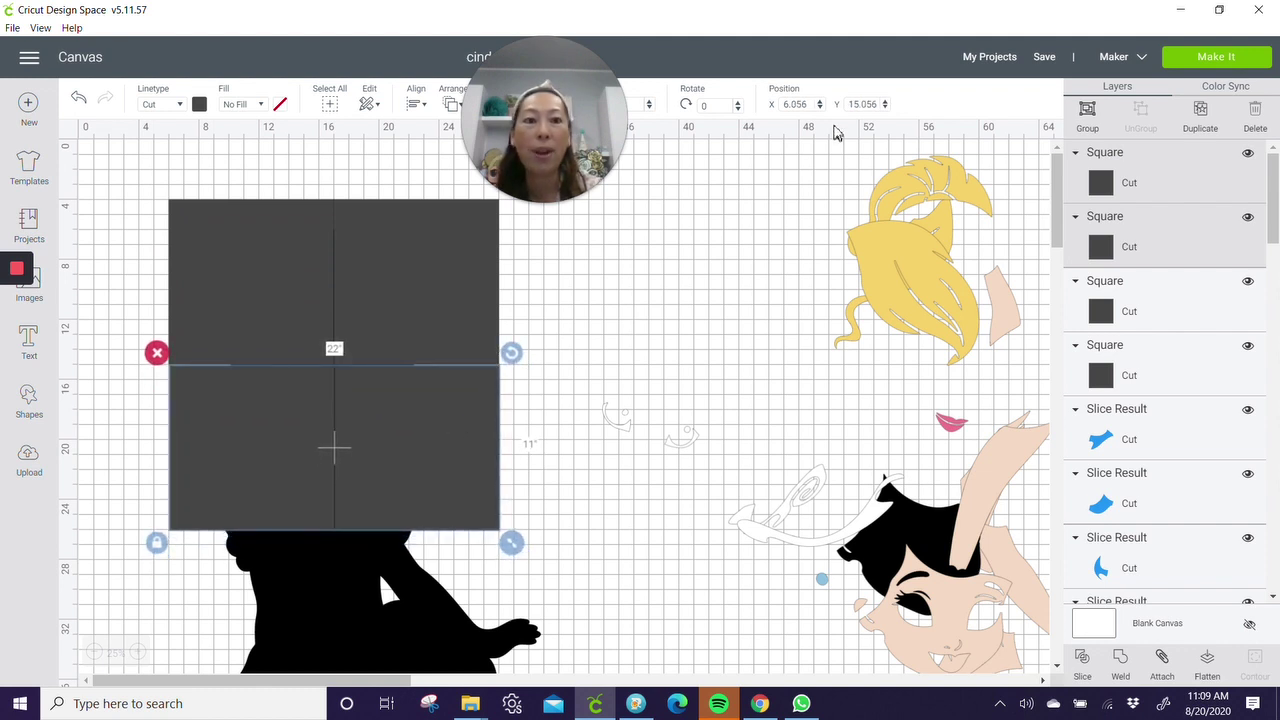
triple_click(814, 108)
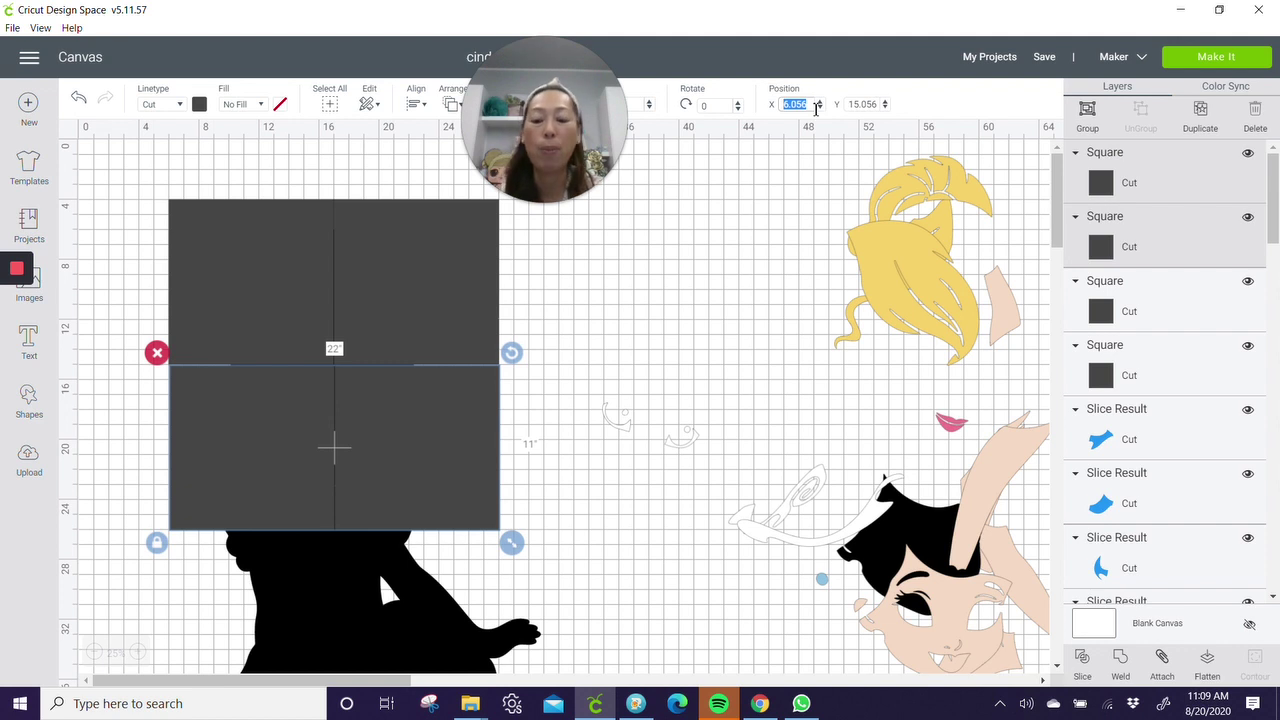
text(6)
key(Tab)
text(15)
key(Return)
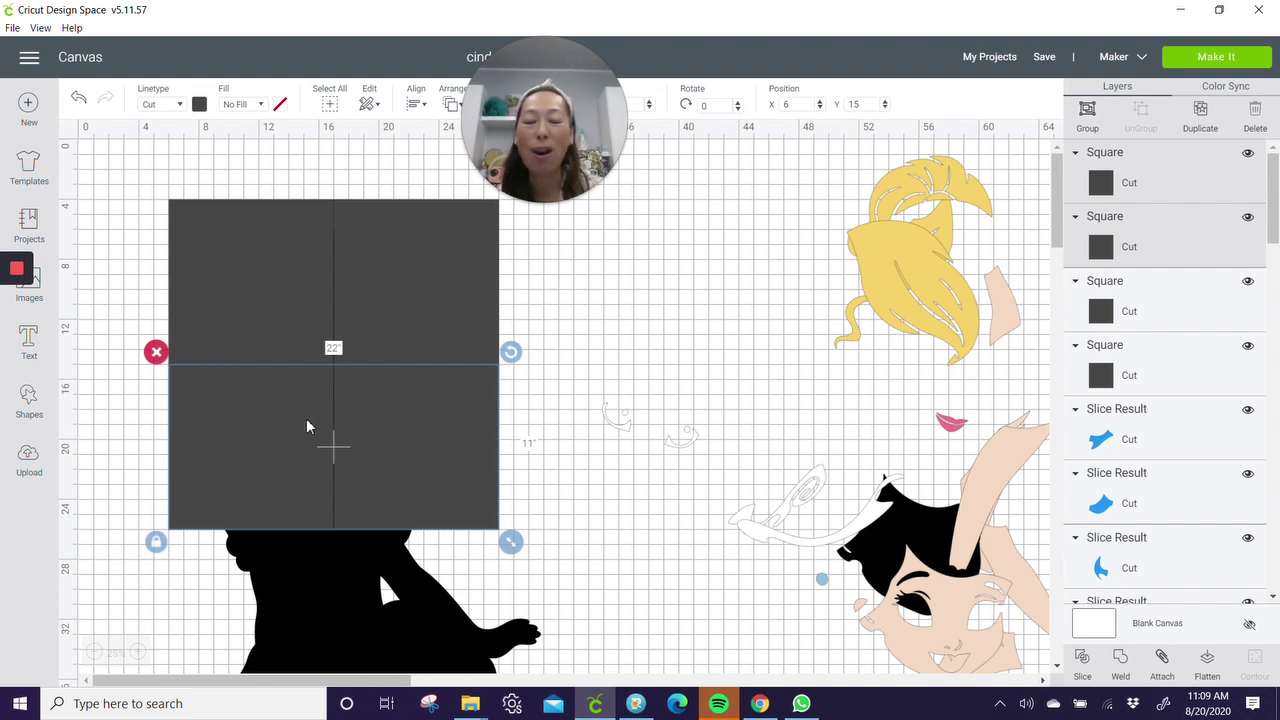
Duplicate the block of four squares and position the copied block beneath it at X 6 and Y 26
click(269, 269)
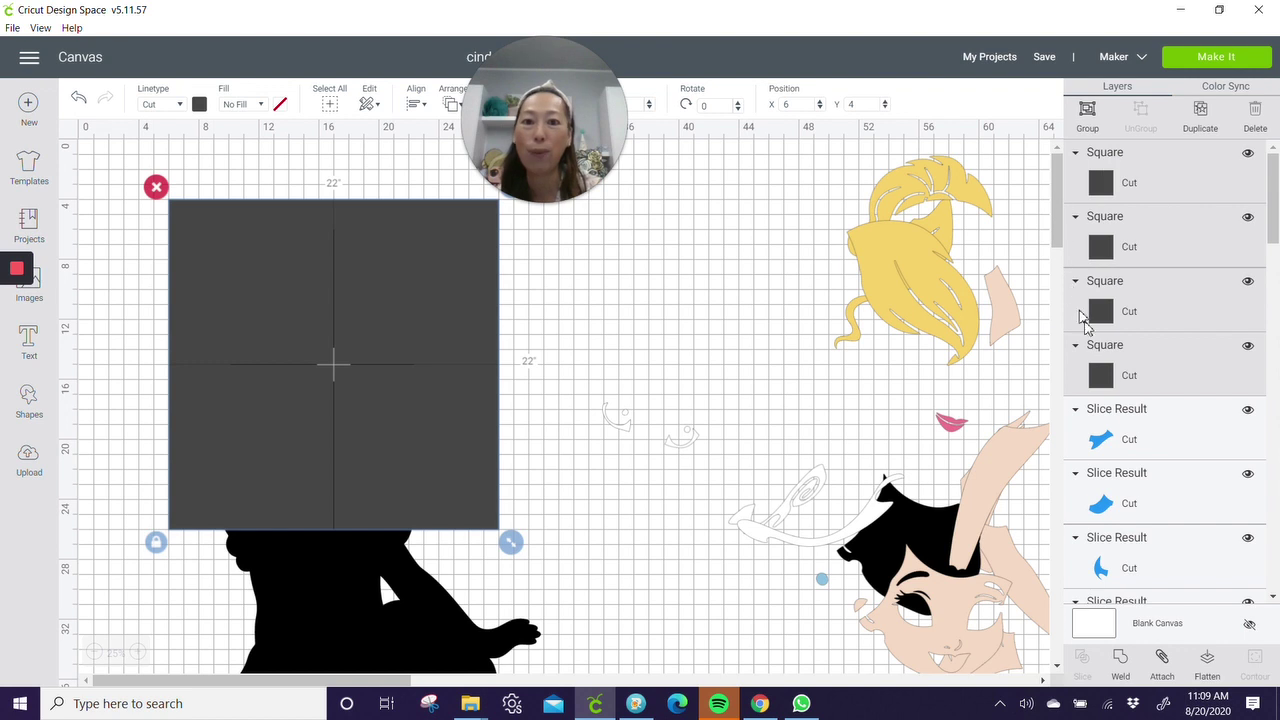
click(1201, 113)
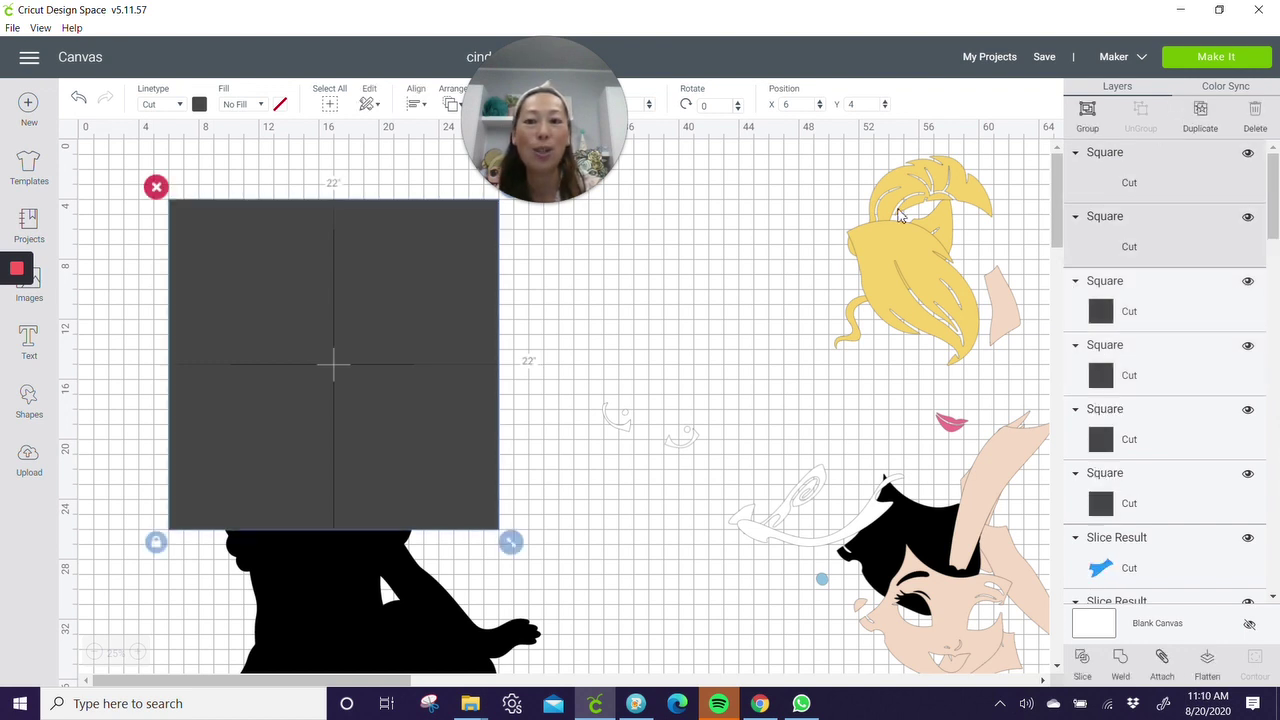
drag(445, 306, 433, 615)
click(795, 104)
text(6)
key(Tab)
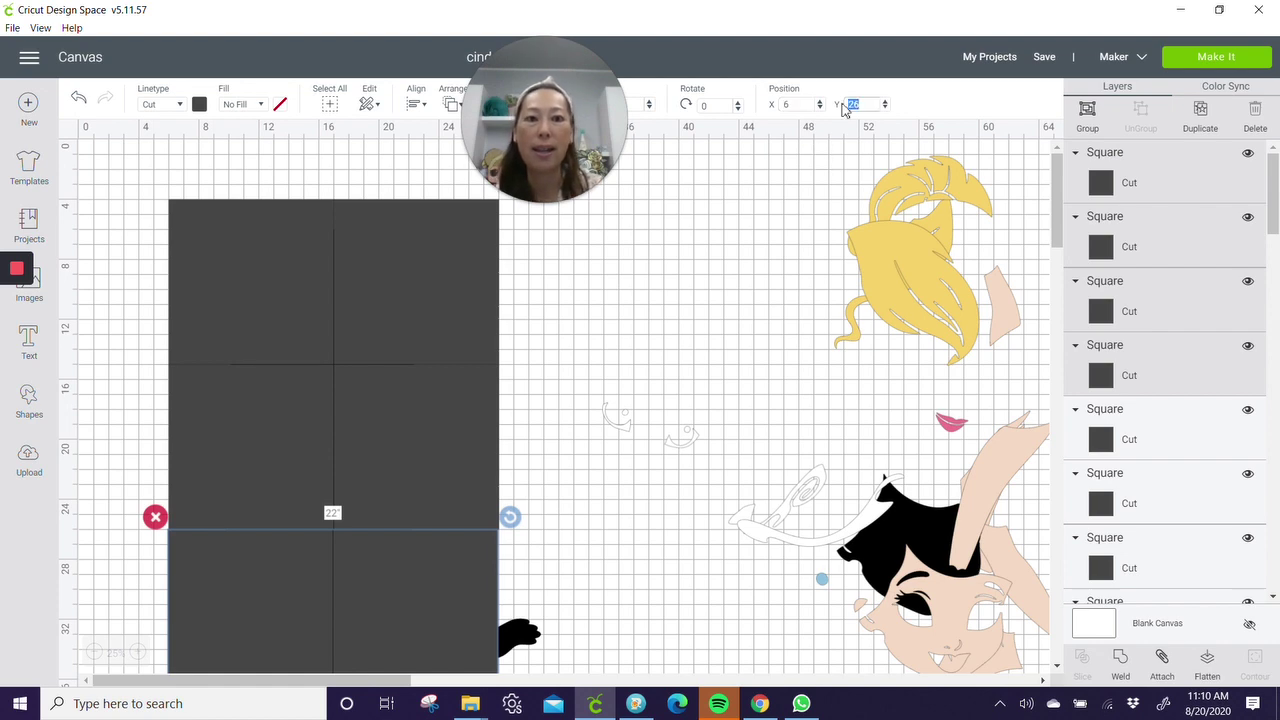
Duplicate the lowest pair of squares and place the copy over the silhouette's feet at X 6 and Y 48
scroll(613, 312, down, 5)
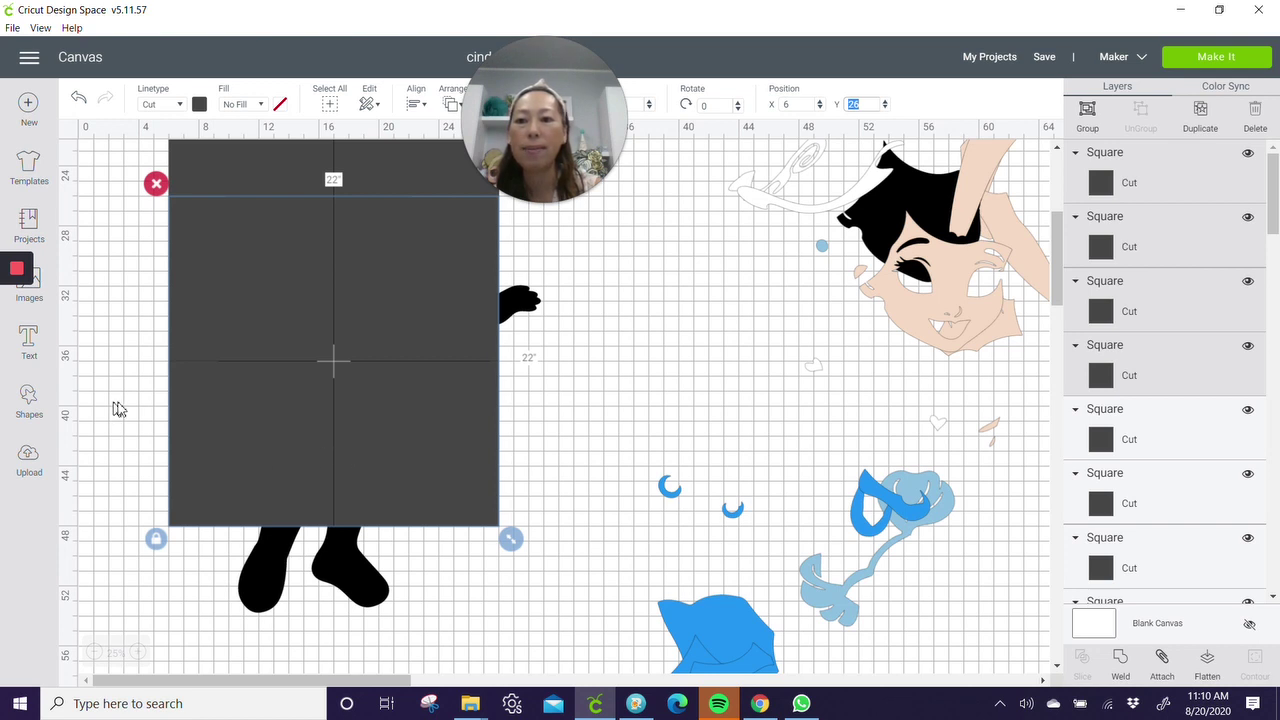
click(148, 410)
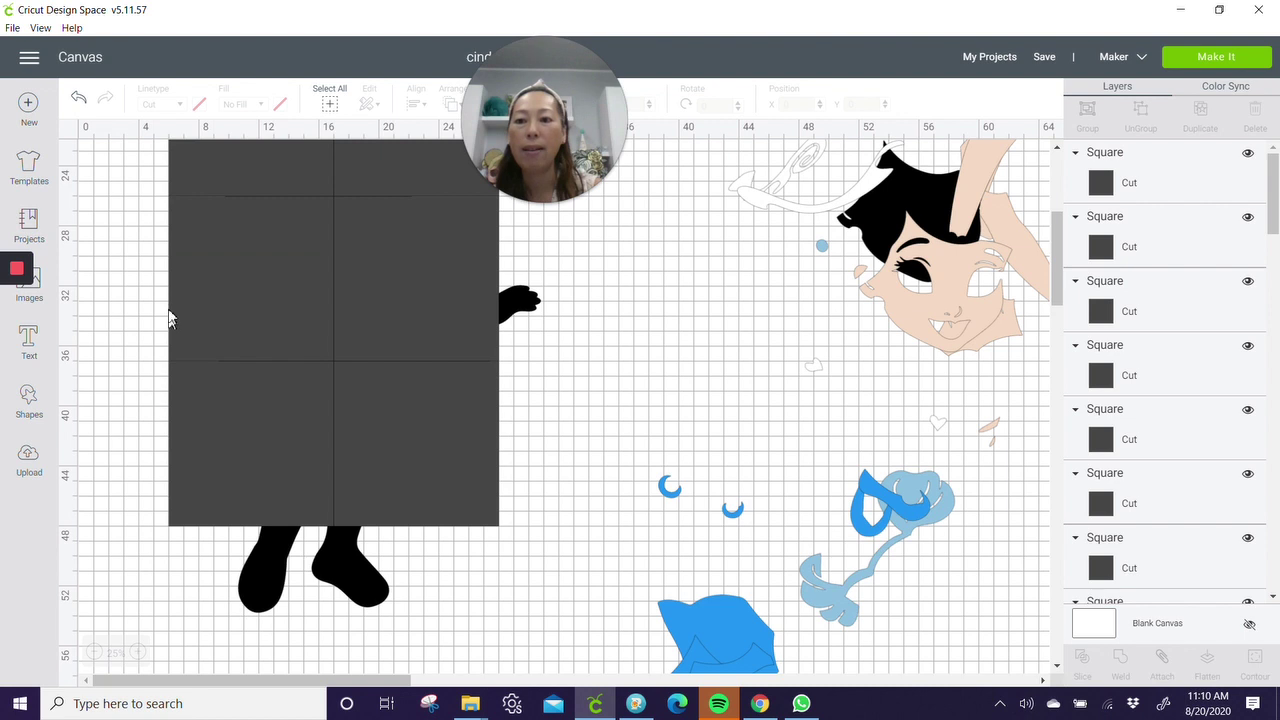
click(214, 410)
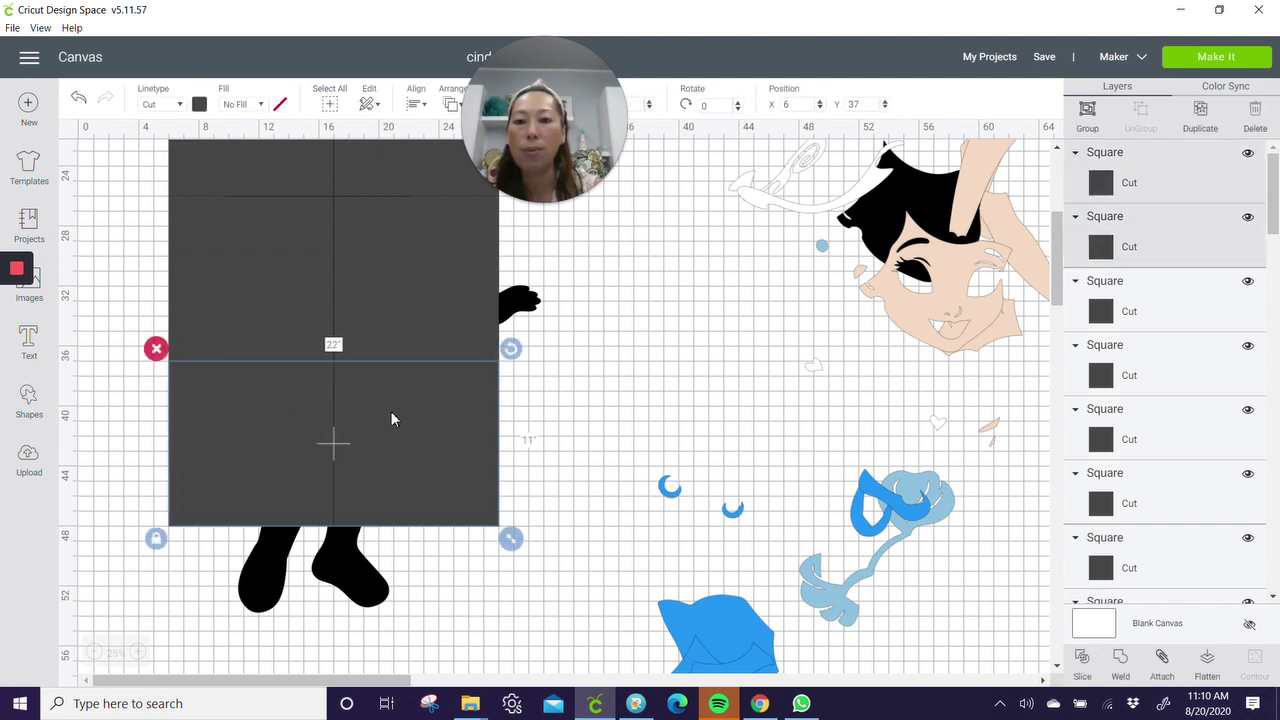
click(1200, 112)
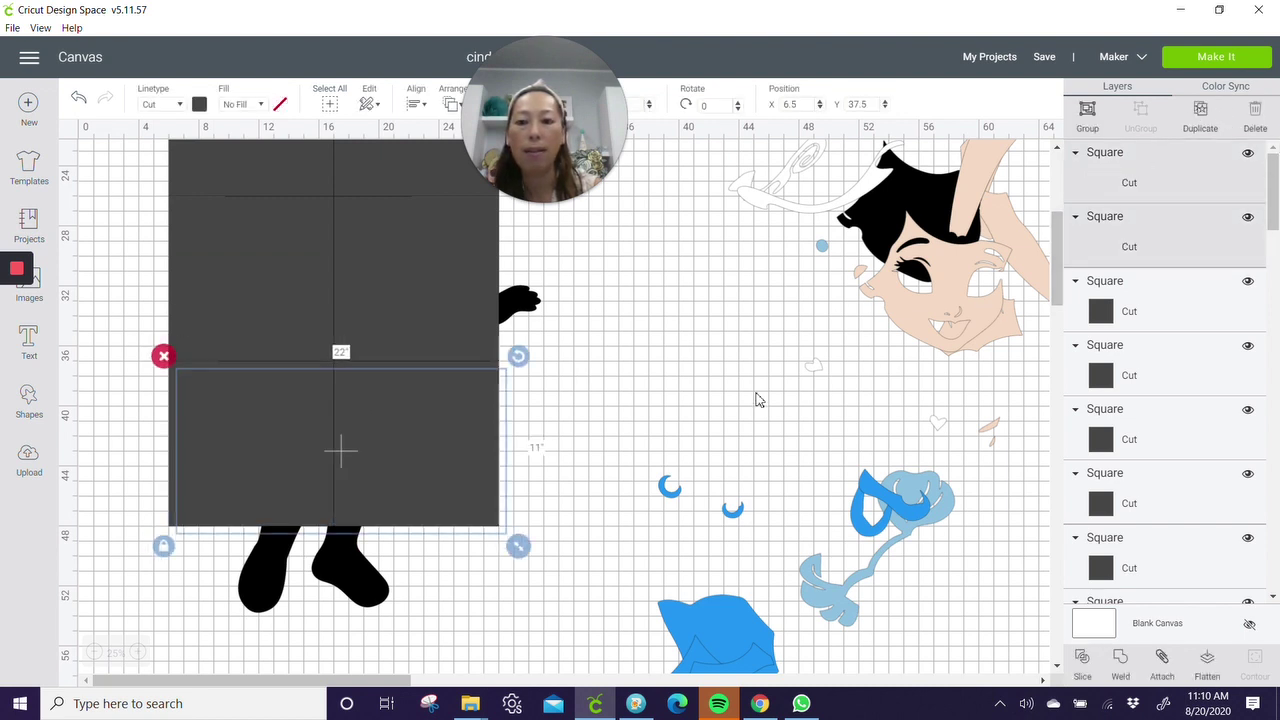
drag(449, 437, 439, 602)
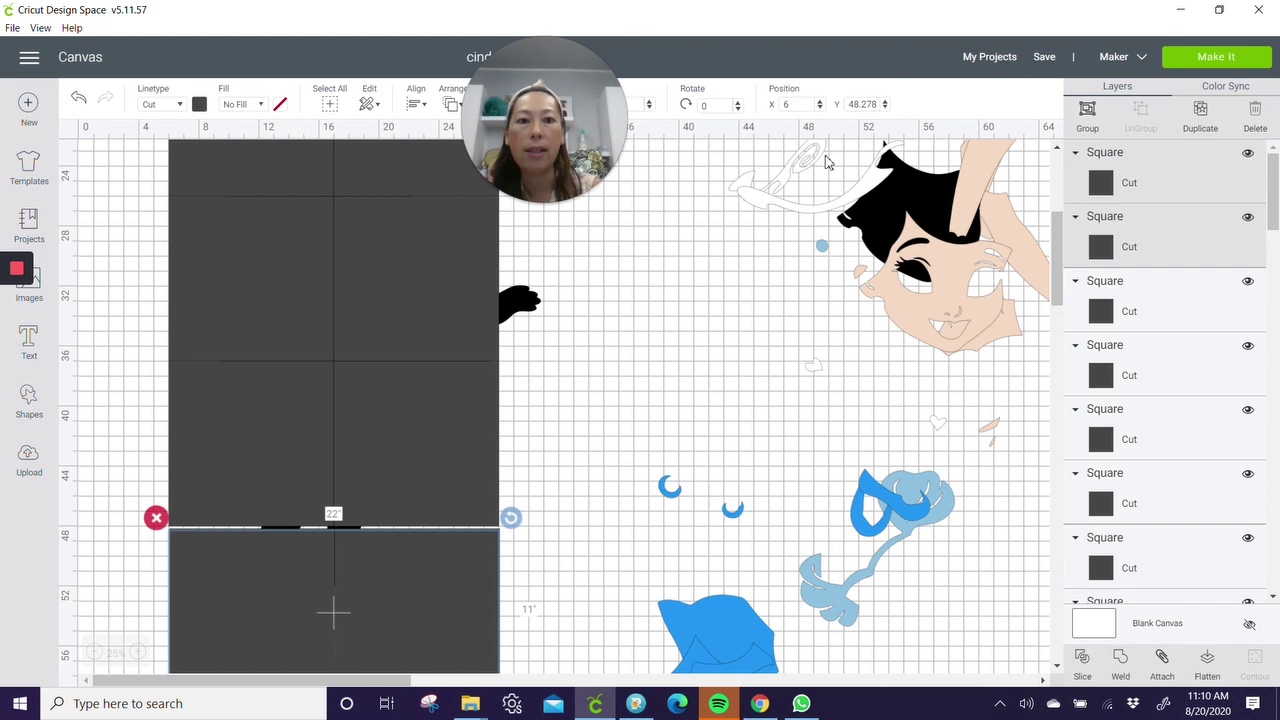
click(862, 103)
text(48)
key(Return)
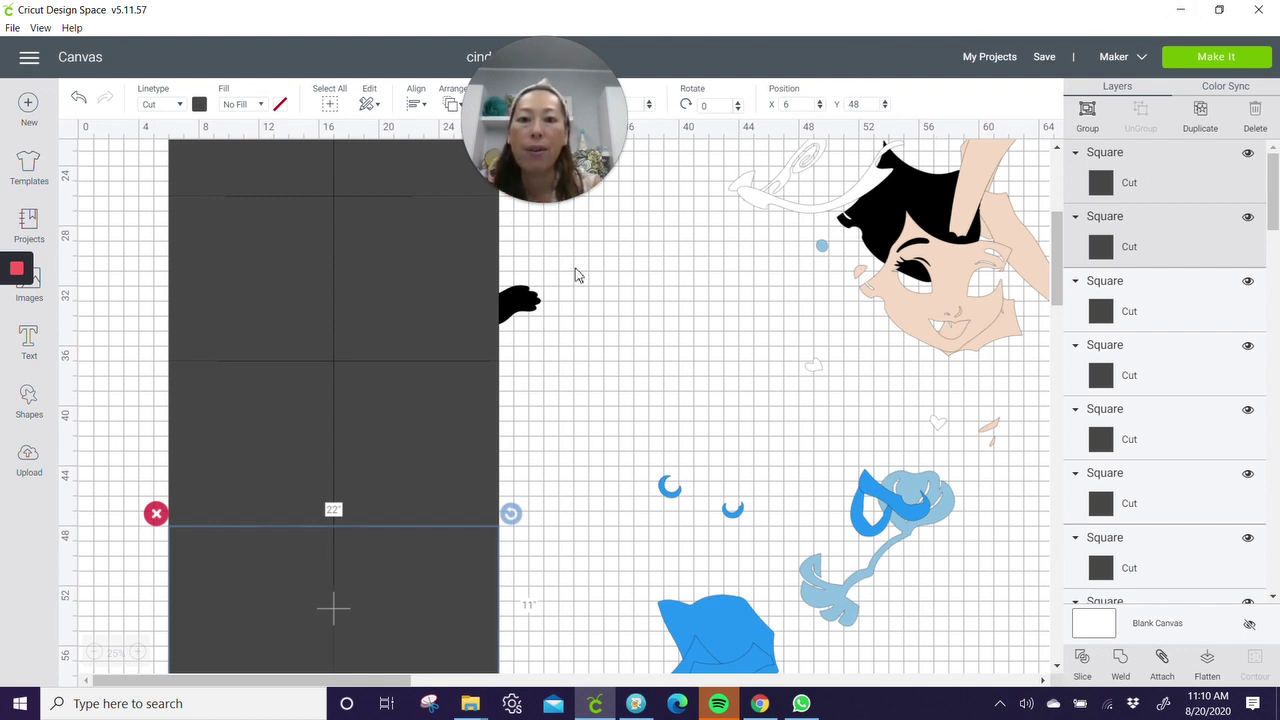
Bring the full-body black silhouette in front of the grid of squares
click(537, 310)
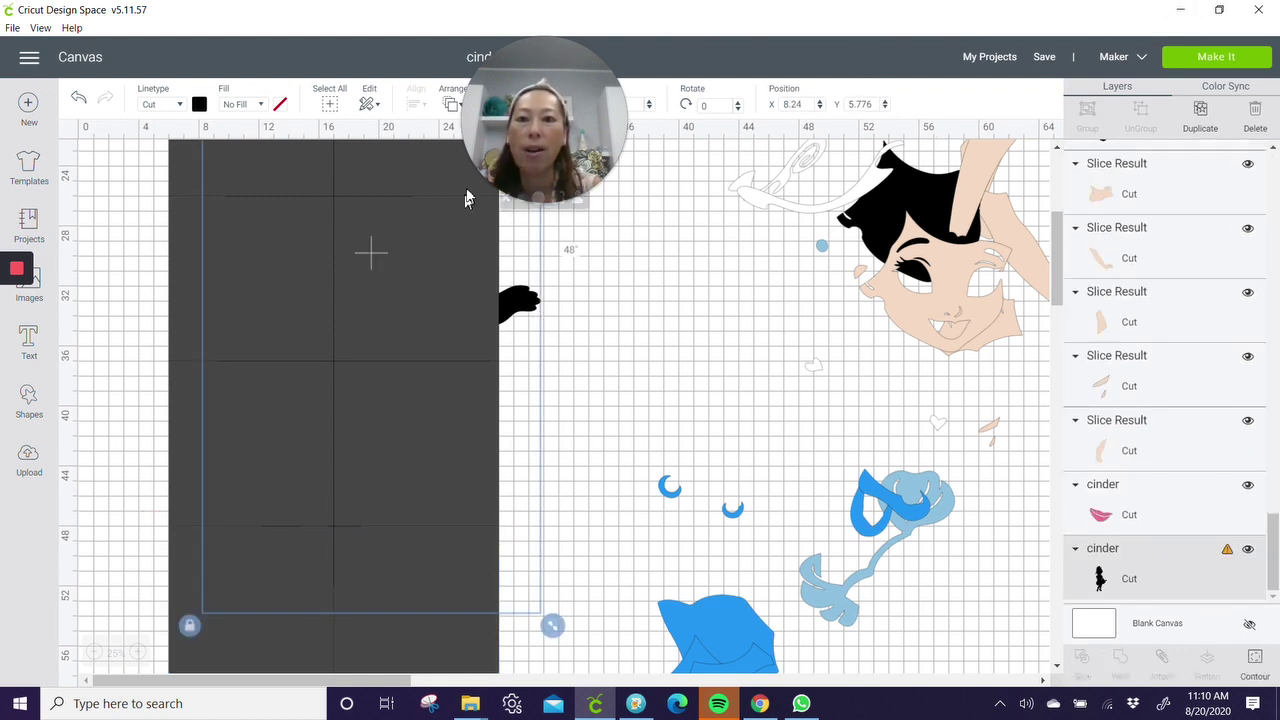
click(462, 108)
click(481, 215)
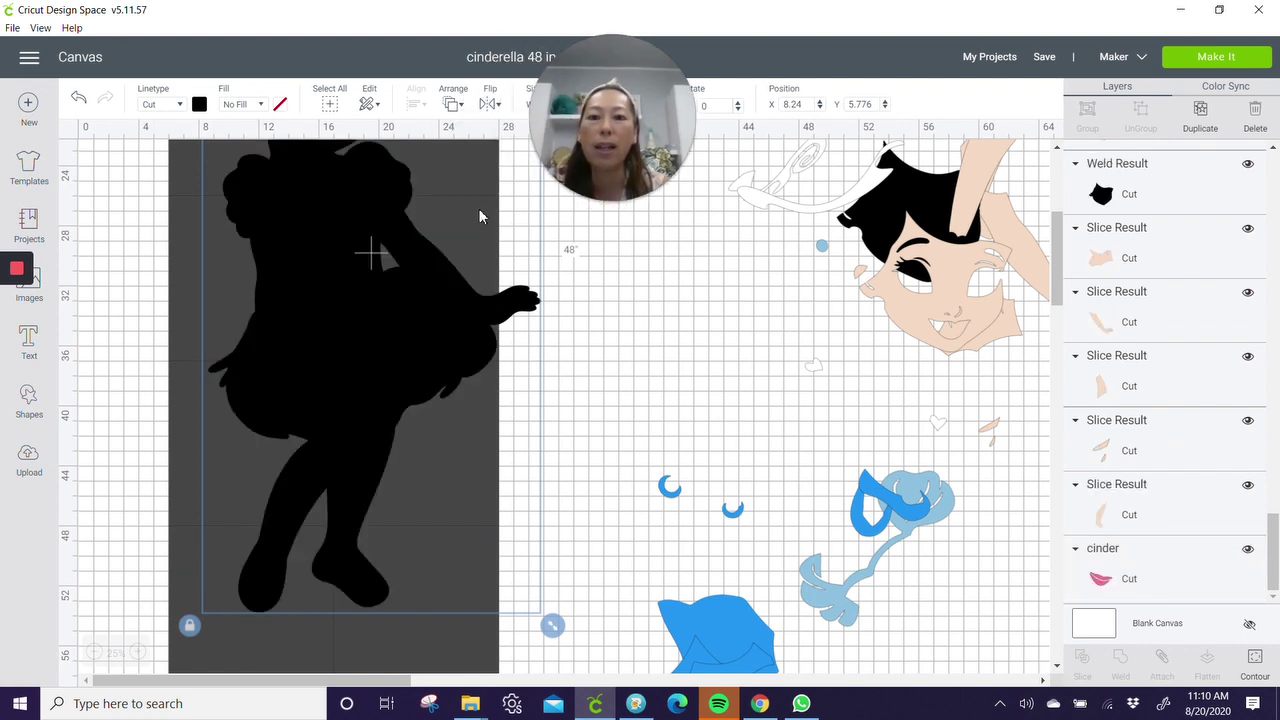
Shift the full-body silhouette over the square grid to about X 9.96 and Y 6.61
scroll(486, 482, up, 2)
scroll(378, 414, up, 5)
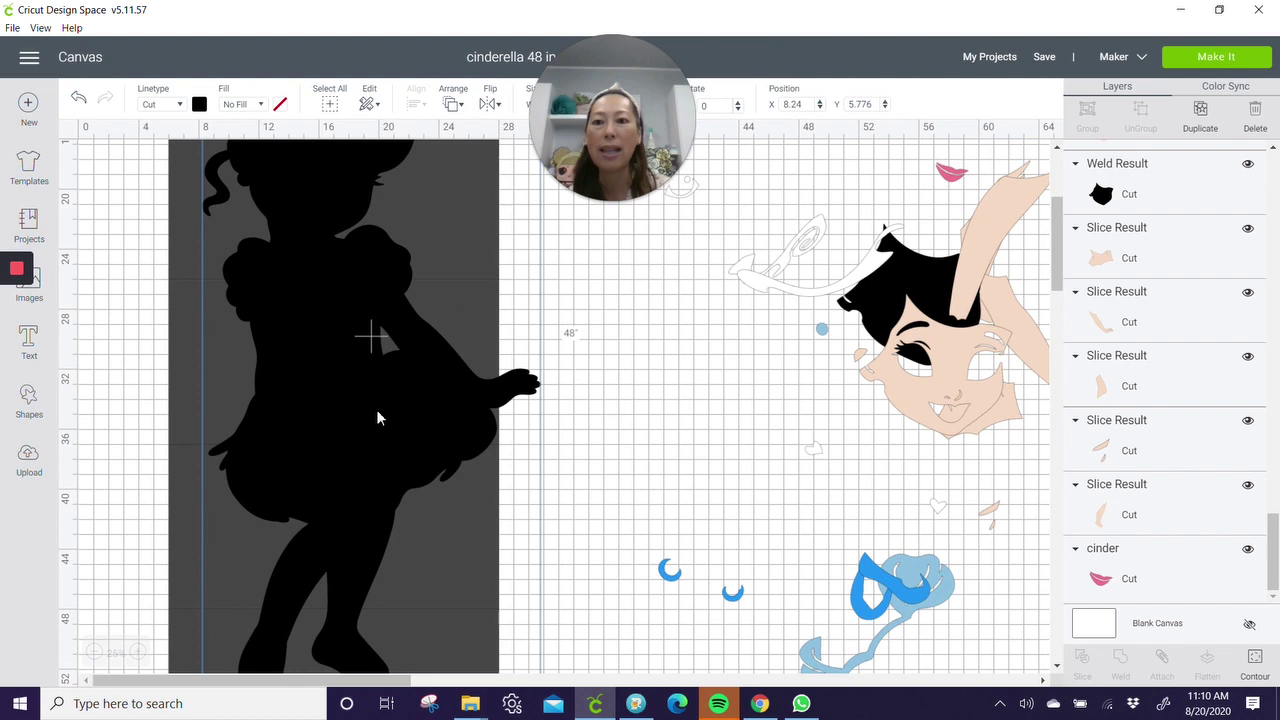
scroll(378, 414, up, 2)
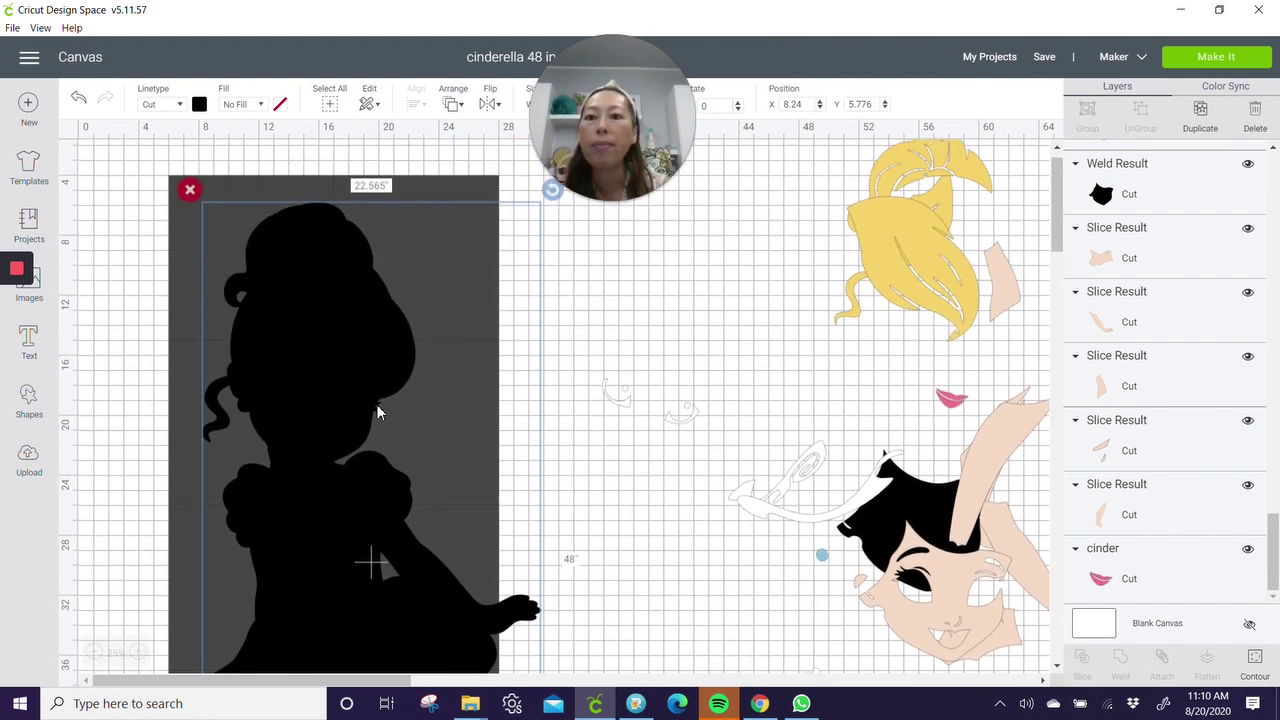
drag(366, 394, 377, 404)
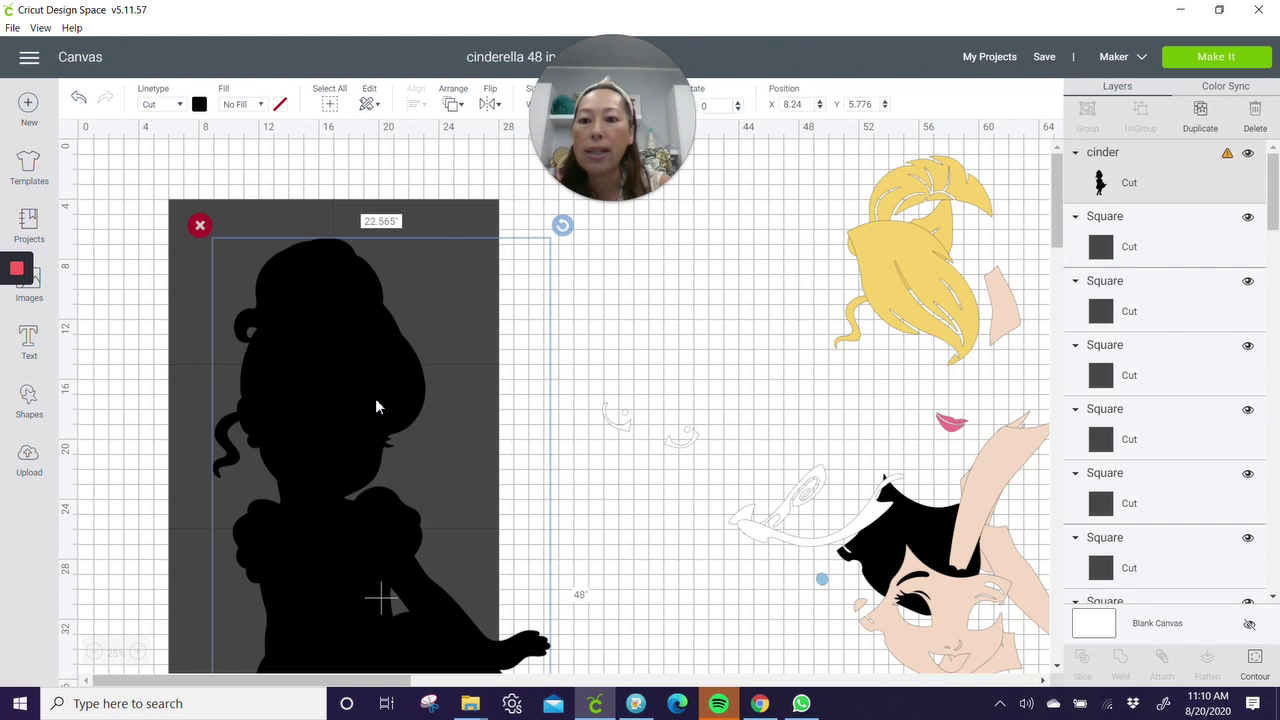
drag(375, 400, 358, 399)
scroll(445, 412, down, 5)
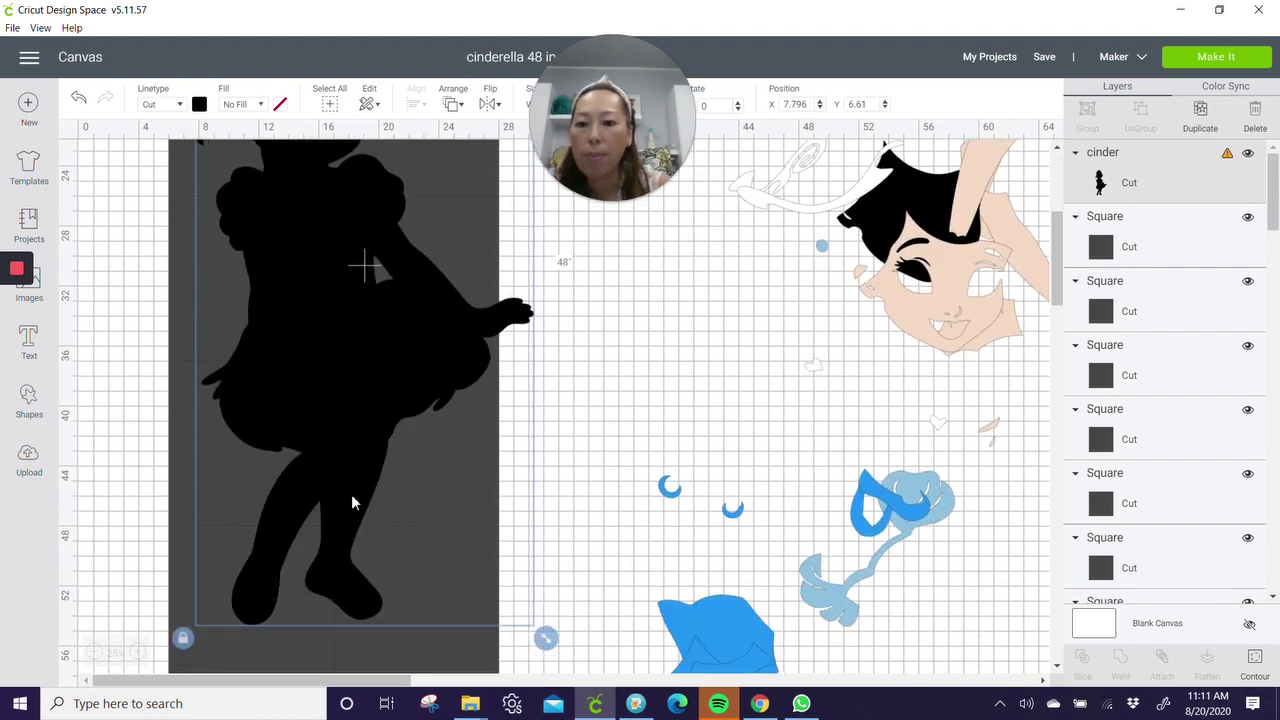
drag(378, 410, 411, 418)
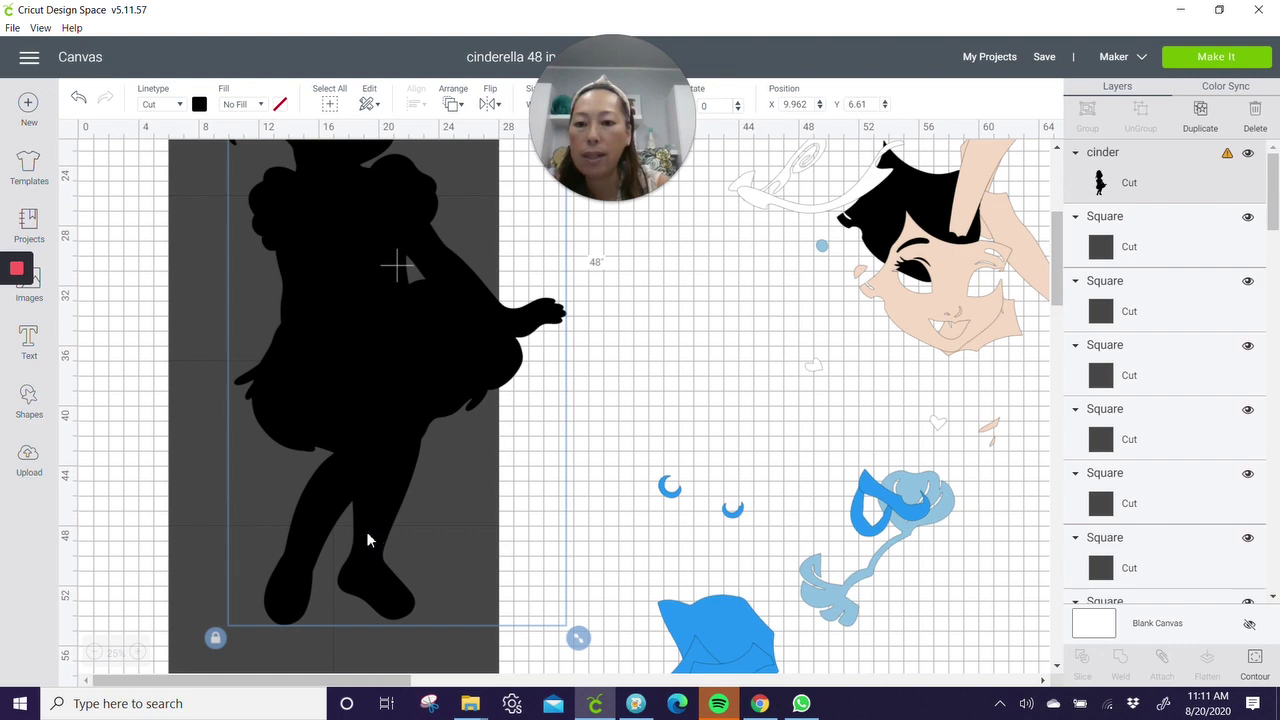
scroll(384, 467, up, 5)
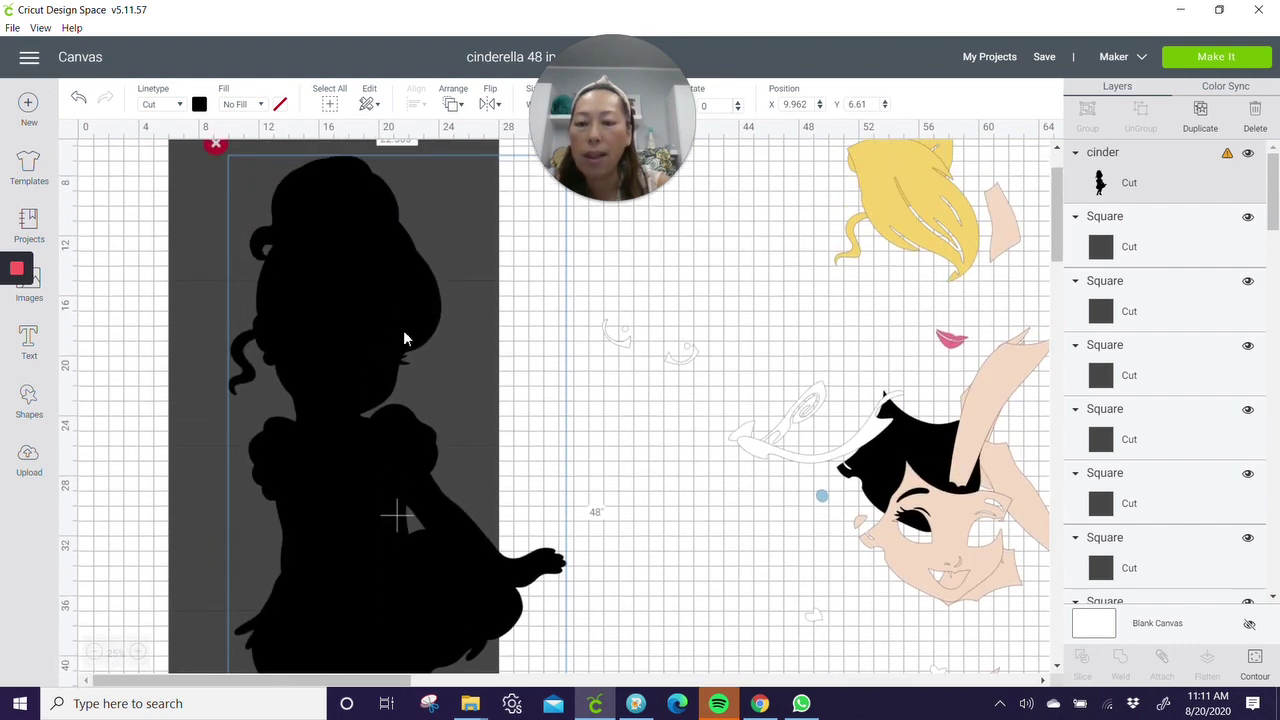
scroll(403, 338, down, 2)
click(143, 457)
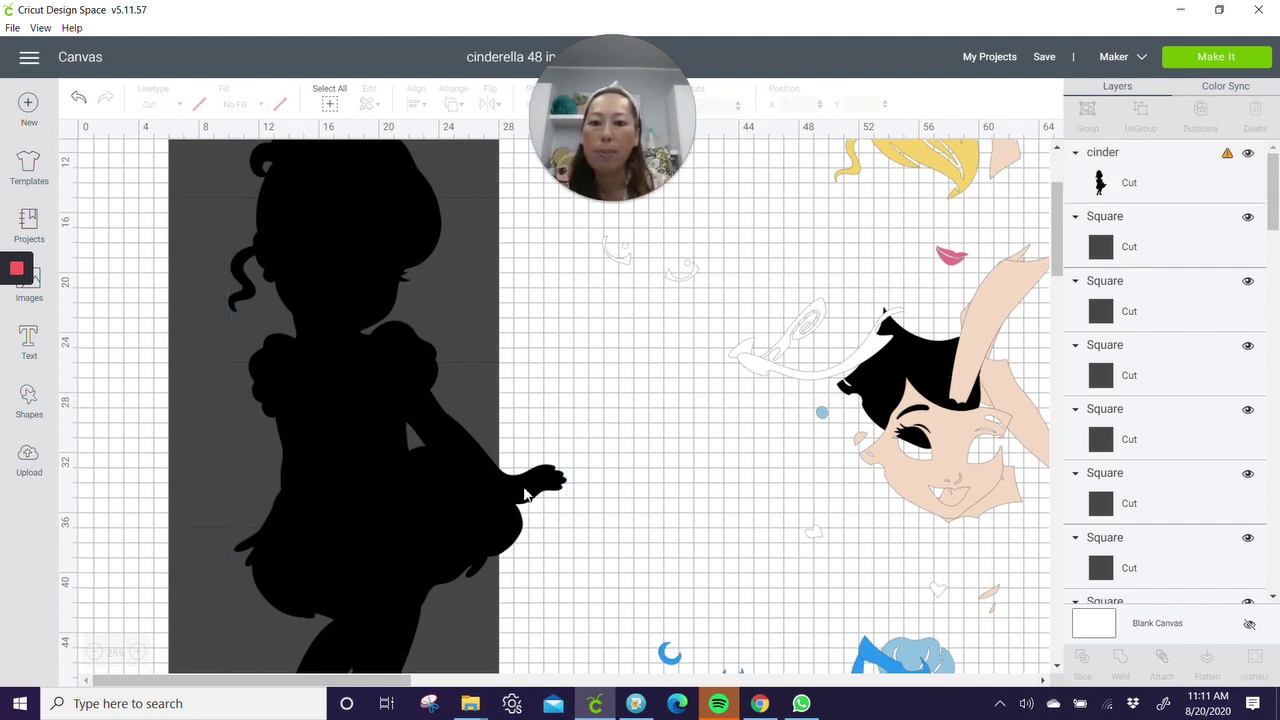
Send the full-body black silhouette behind the grid of squares
click(190, 424)
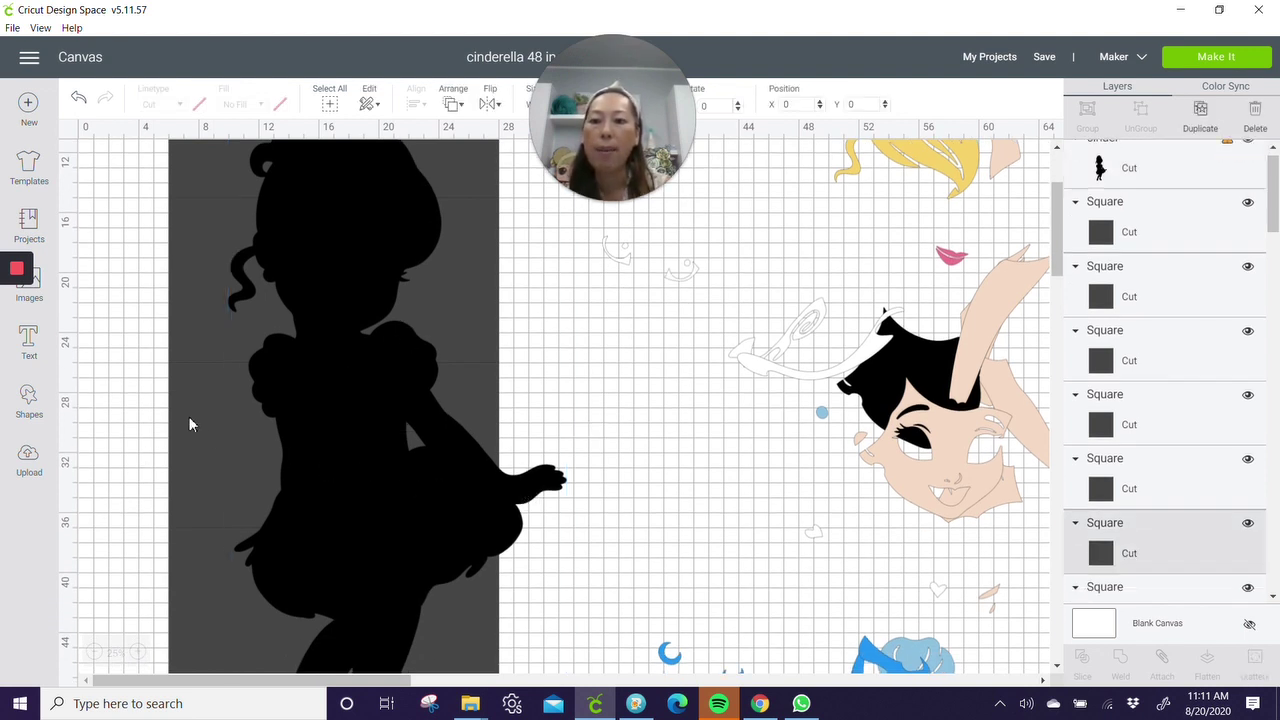
shift+click(490, 400)
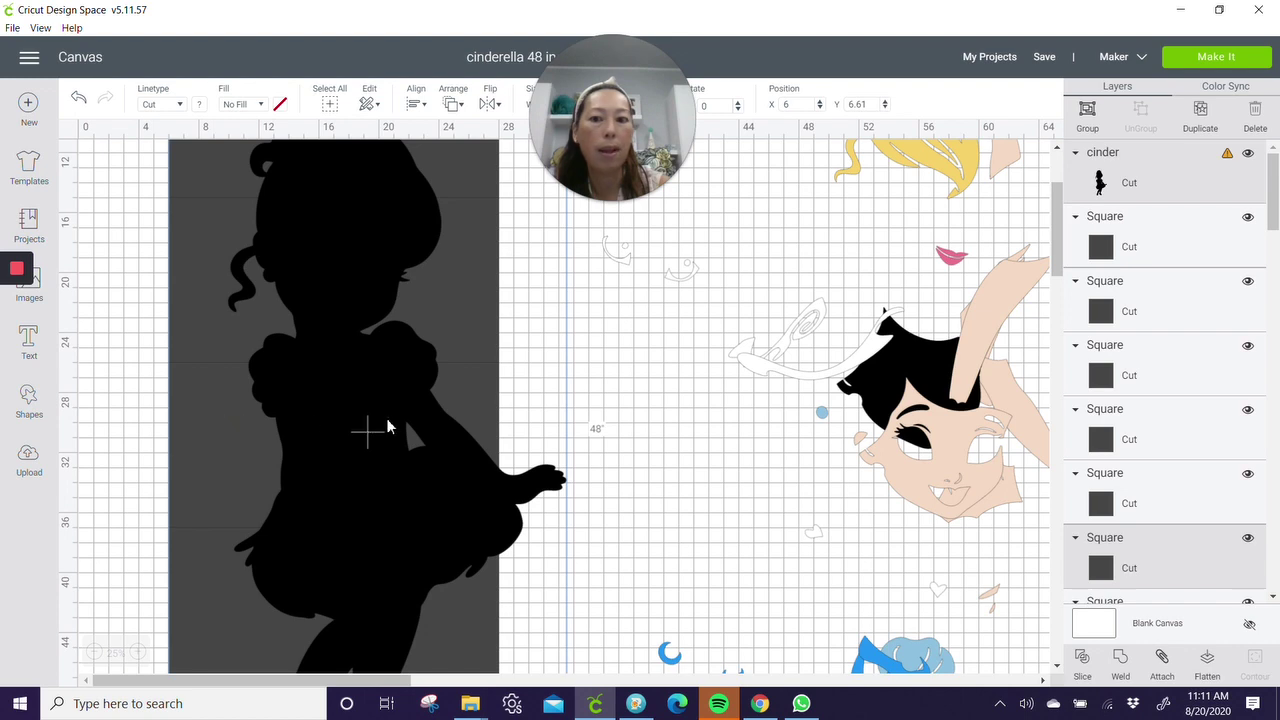
click(357, 245)
scroll(993, 172, up, 3)
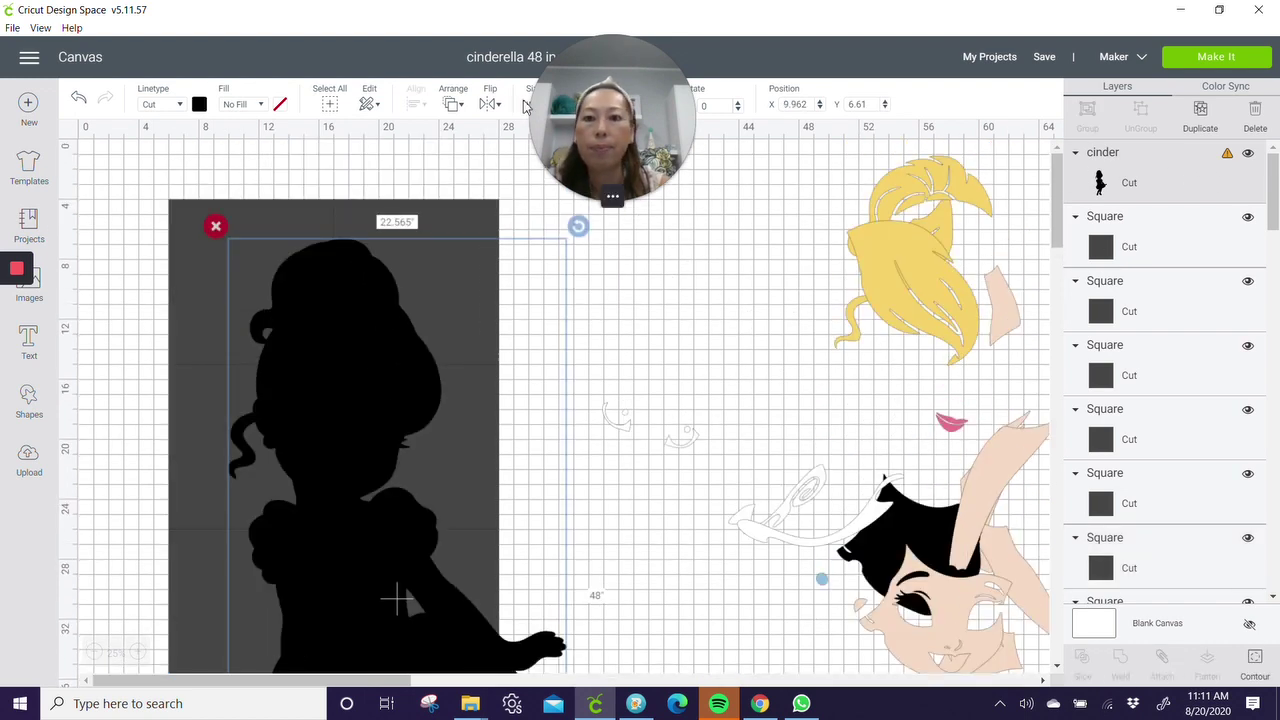
click(453, 104)
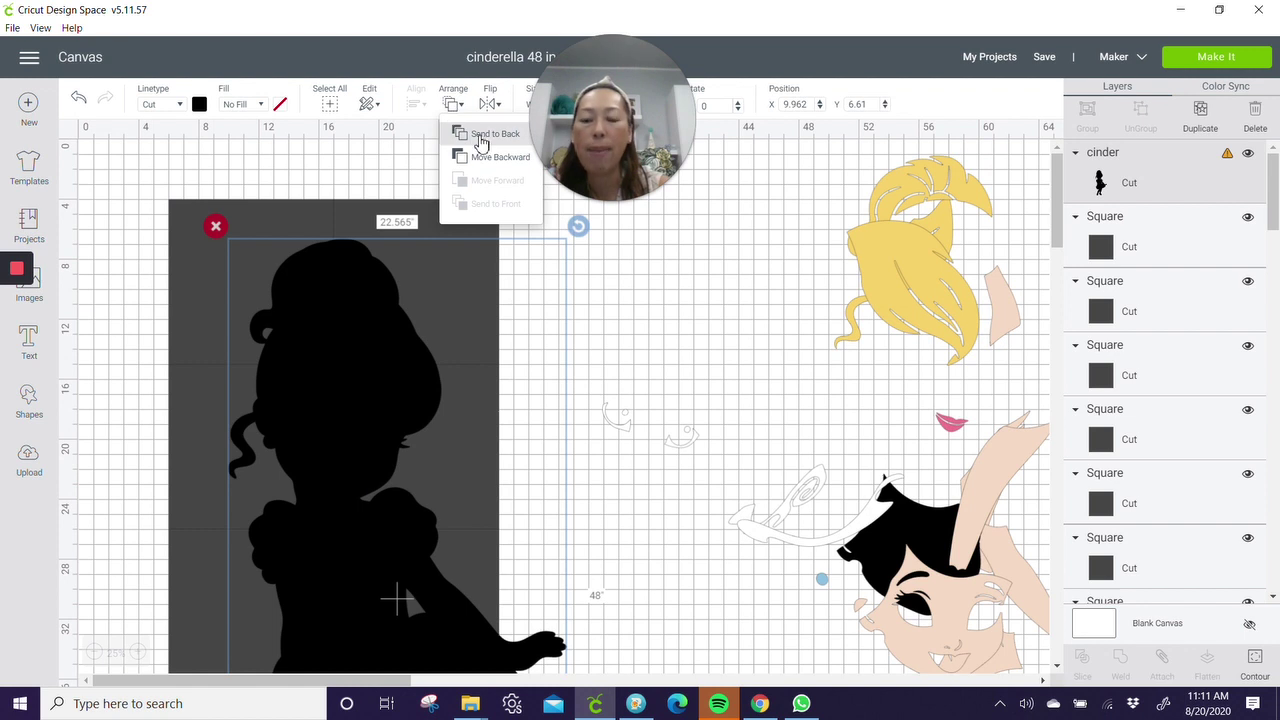
click(482, 156)
scroll(430, 340, down, 4)
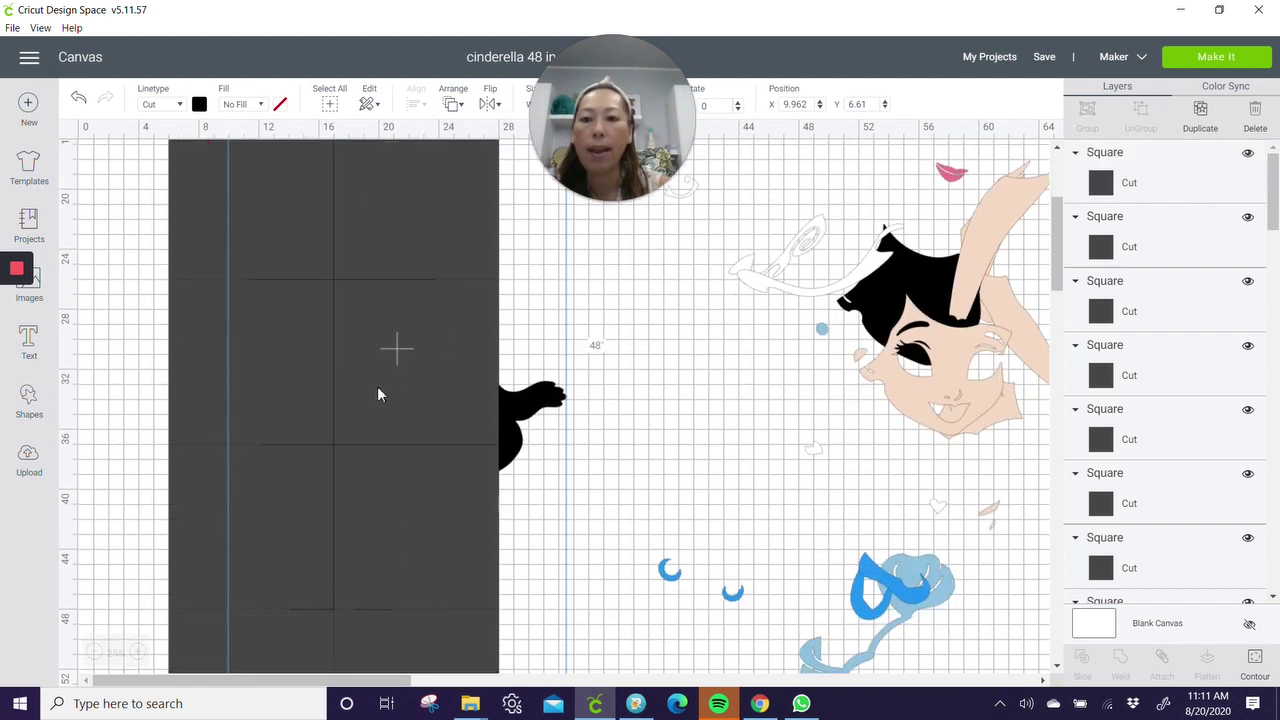
Shift the pair of squares in the row at Y 26 sideways to X 10.7 to cover the silhouette's outstretched hand
click(186, 334)
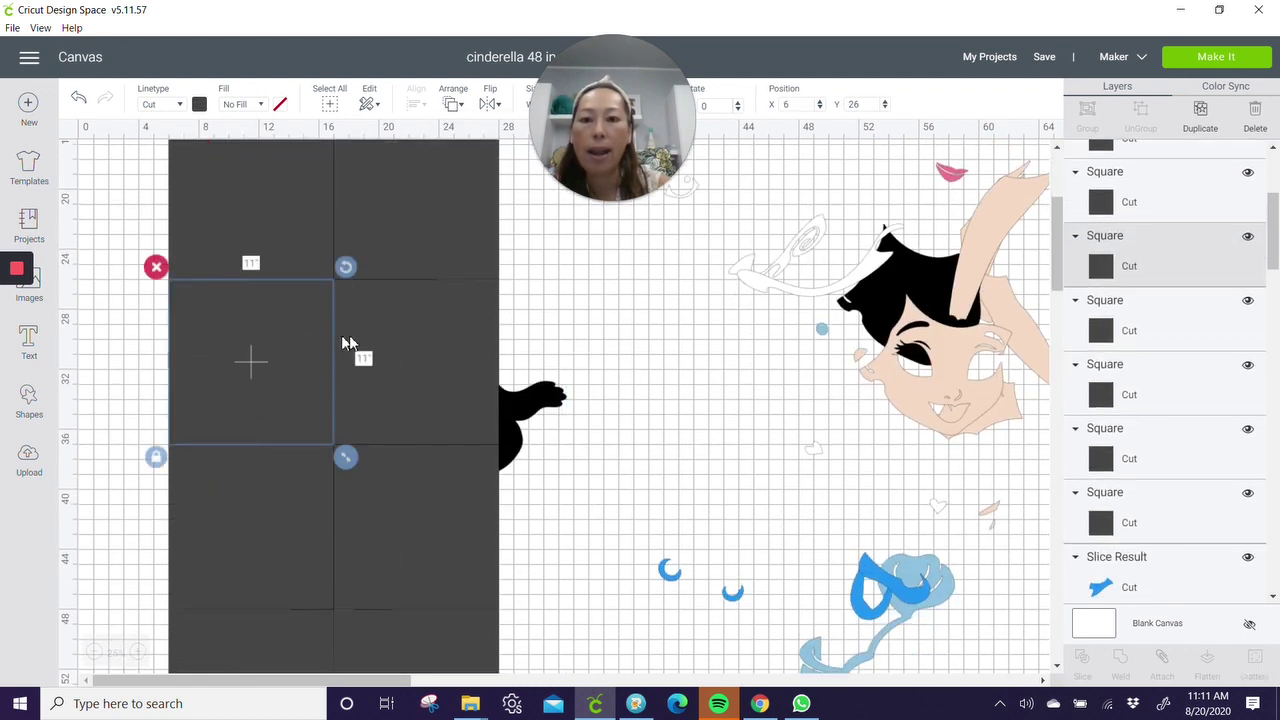
shift+click(413, 339)
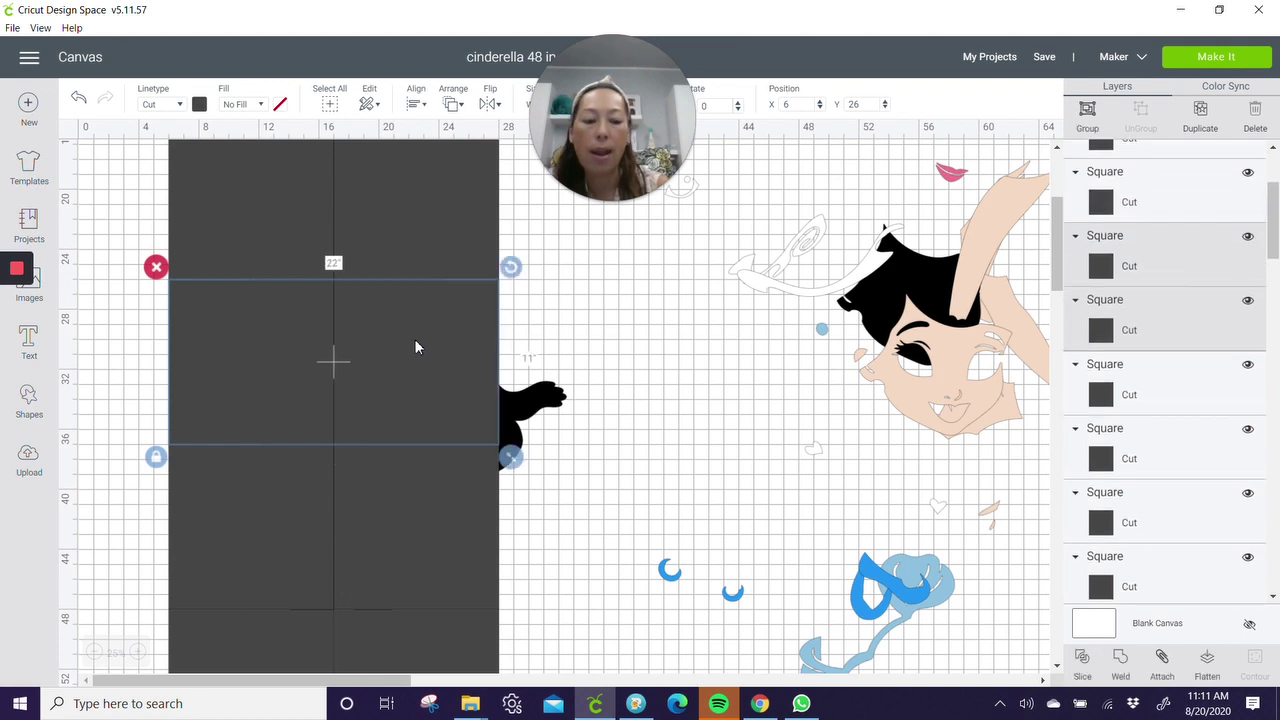
drag(413, 340, 416, 340)
key(Right)
key(Right)
key(Right)
key(Right)
key(Right)
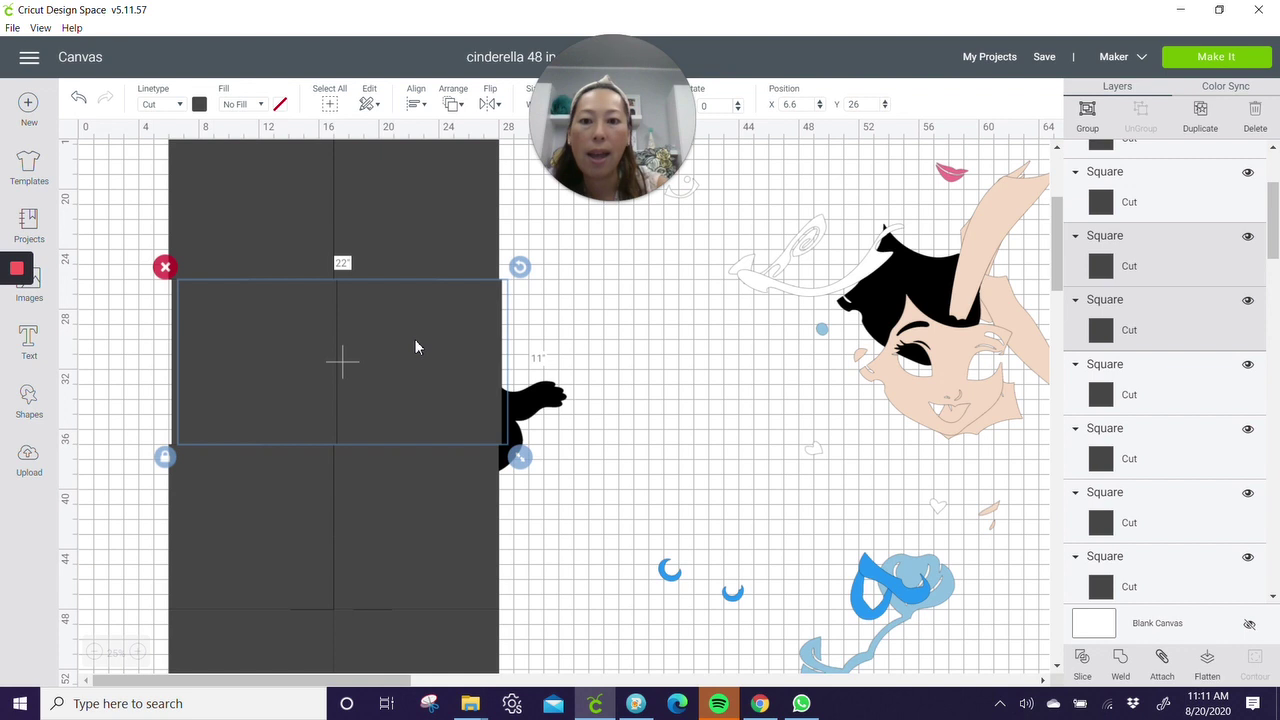
key(Right)
key(Right)
key(Right)
key(Right)
key(Right)
key(Right)
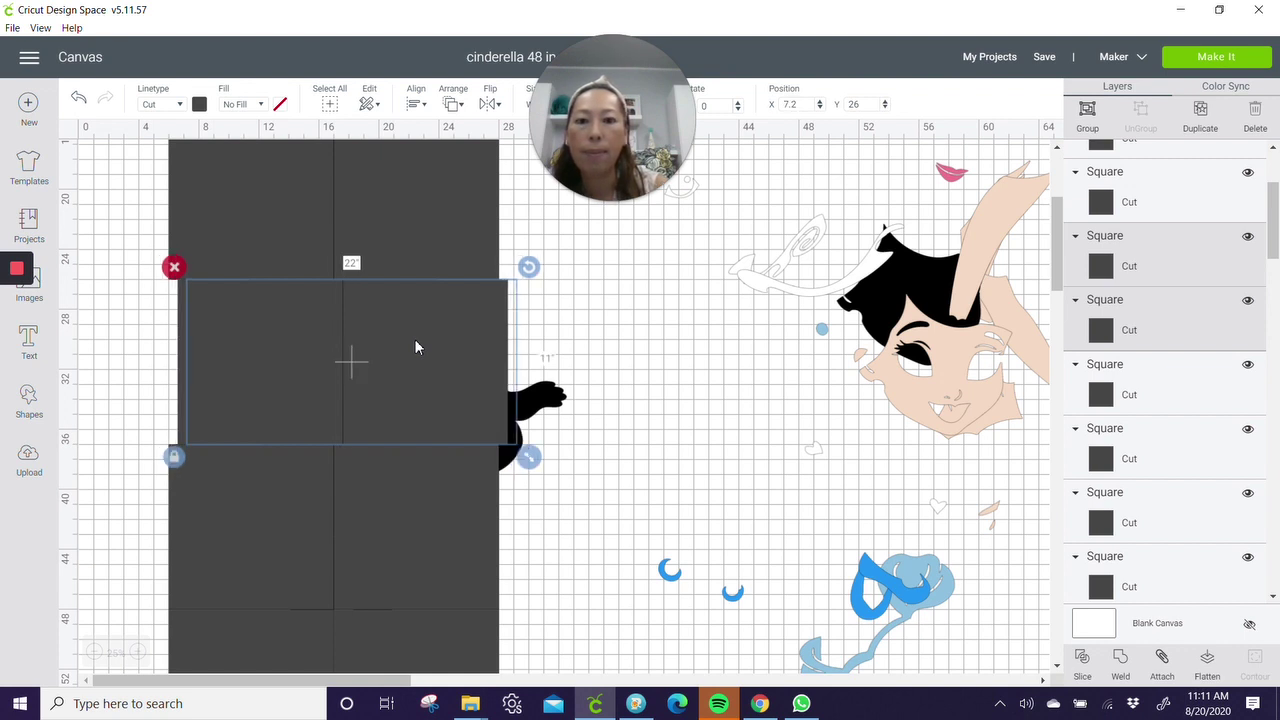
key(Right)
key(Right)
key(Right)
key(Right)
key(Right)
key(Right)
key(Right)
key(Right)
key(Right)
key(Right)
key(Right)
key(Right)
key(Right)
key(Right)
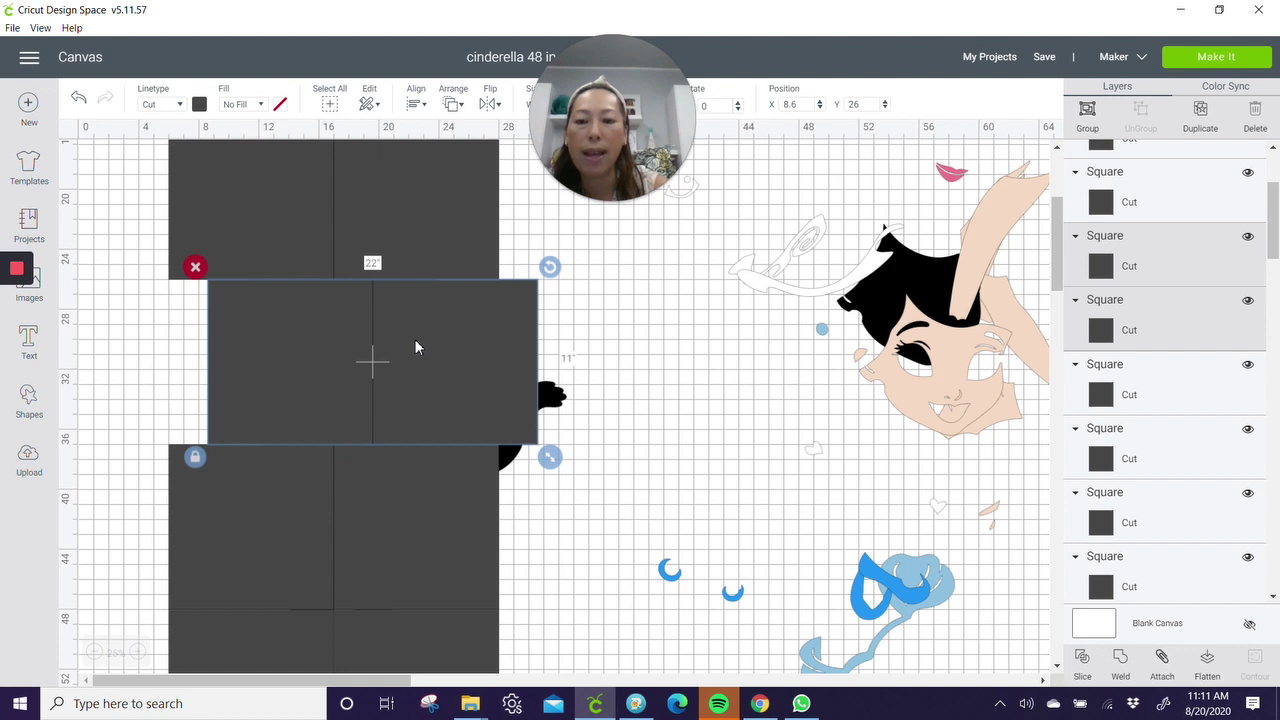
key(Right)
key(Right)
key(Right)
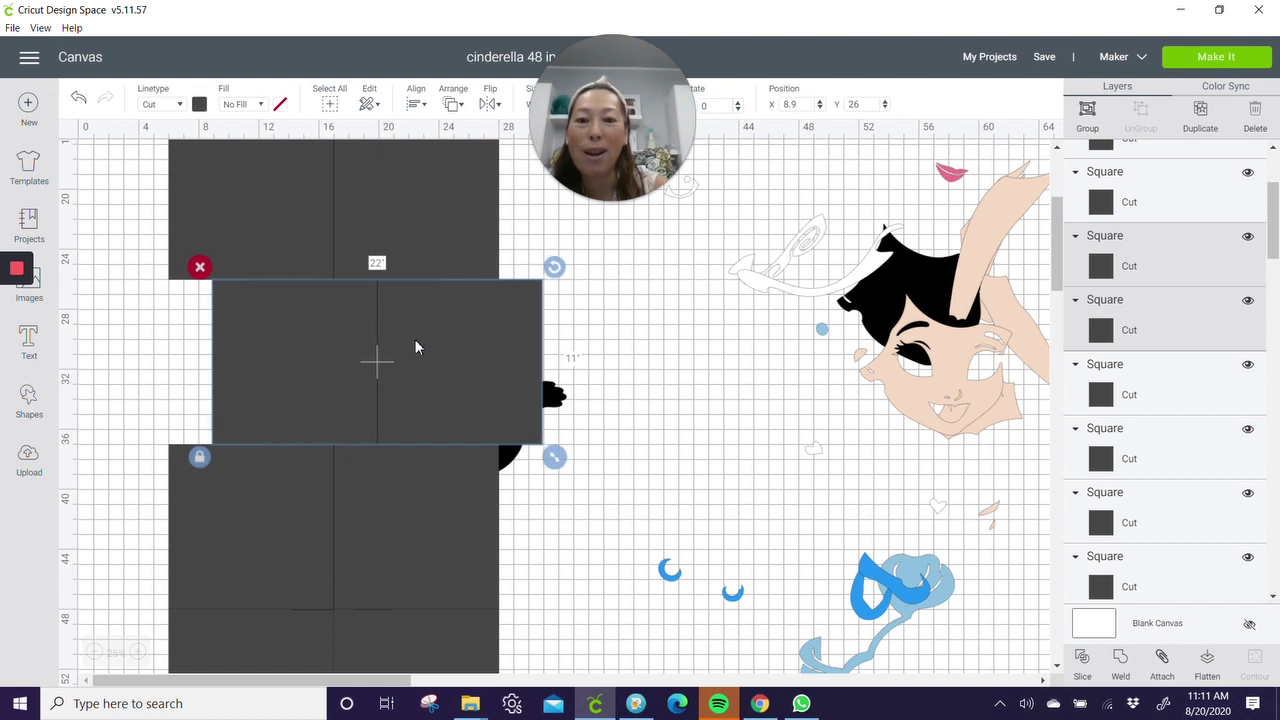
key(Right)
key(Right)
key(Right)
key(Right)
key(Right)
key(Right)
key(Right)
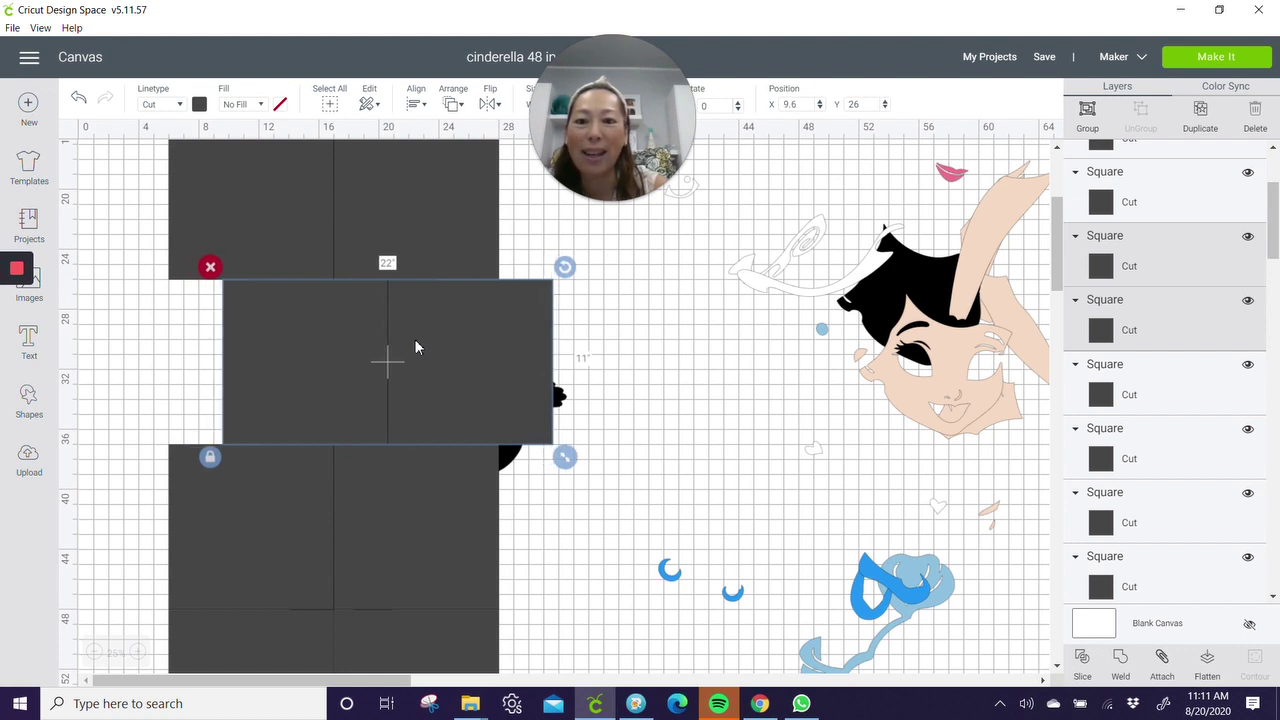
key(Right)
key(Right)
key(Right)
key(Right)
key(Right)
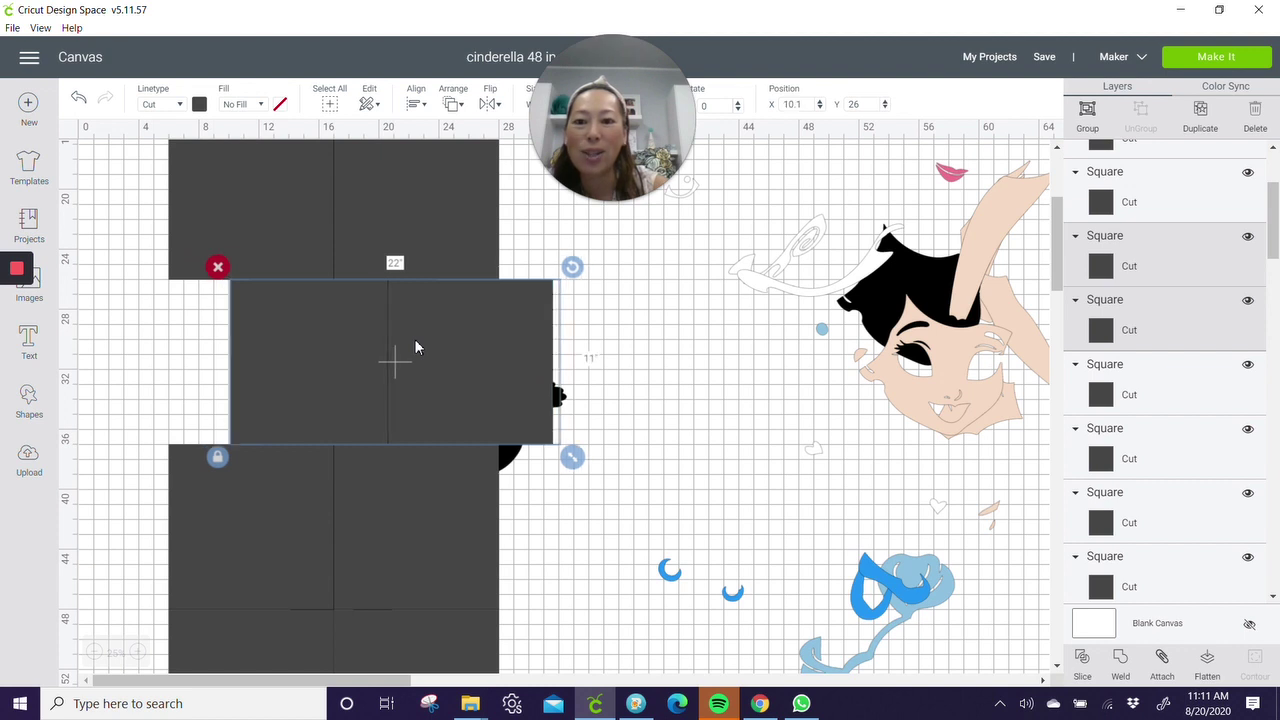
key(Right)
key(Right)
key(Right)
key(Right)
key(Right)
key(Right)
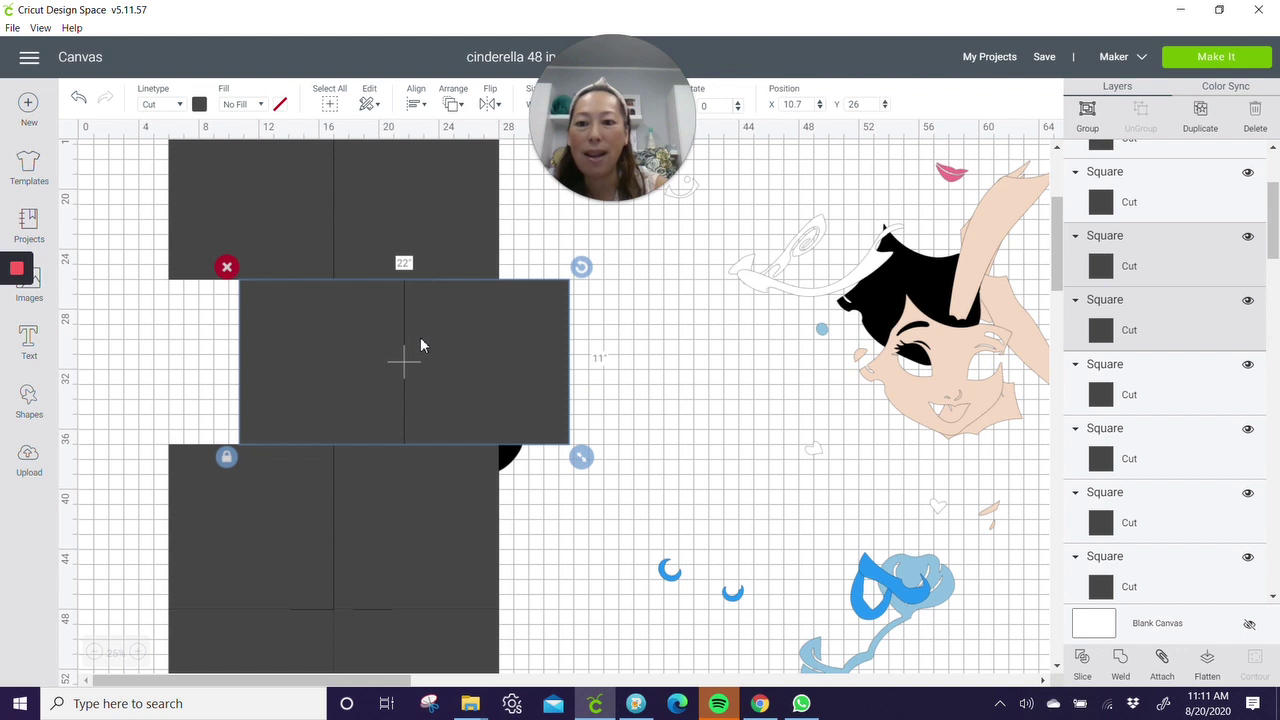
Shift the pair of squares in the row at Y 37 sideways to X 7.9 to cover the skirt
click(248, 530)
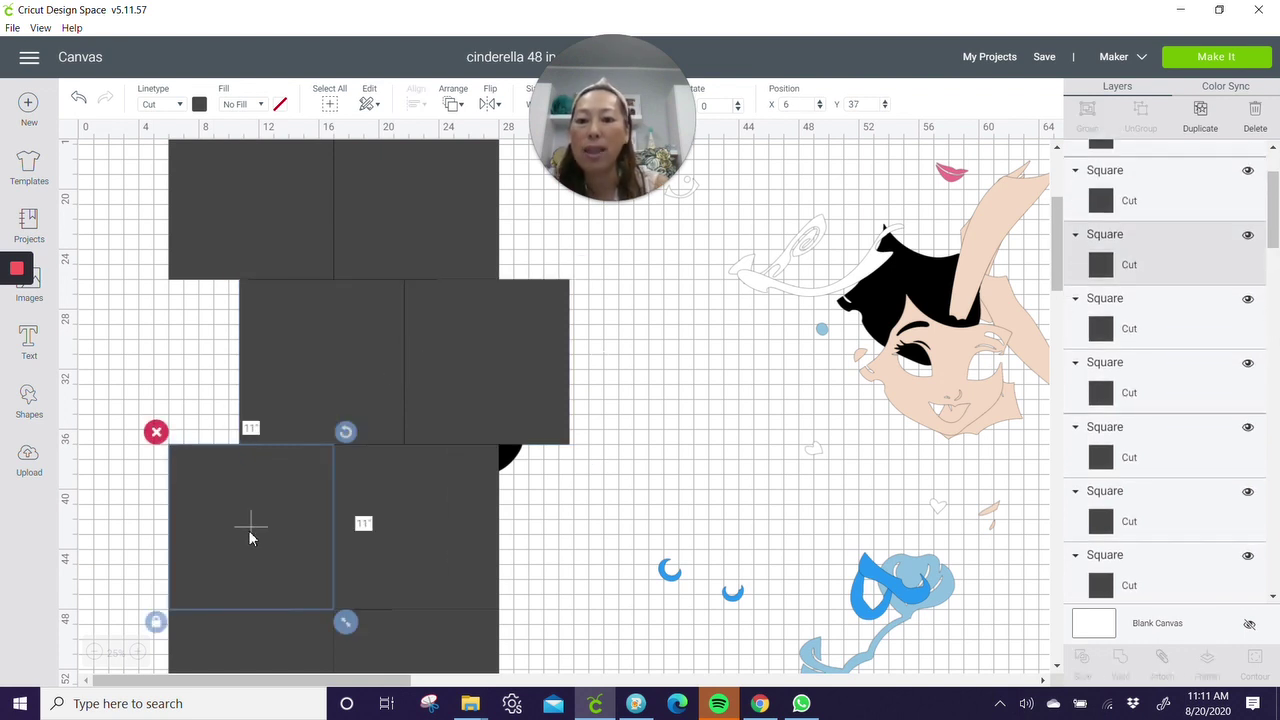
shift+click(422, 520)
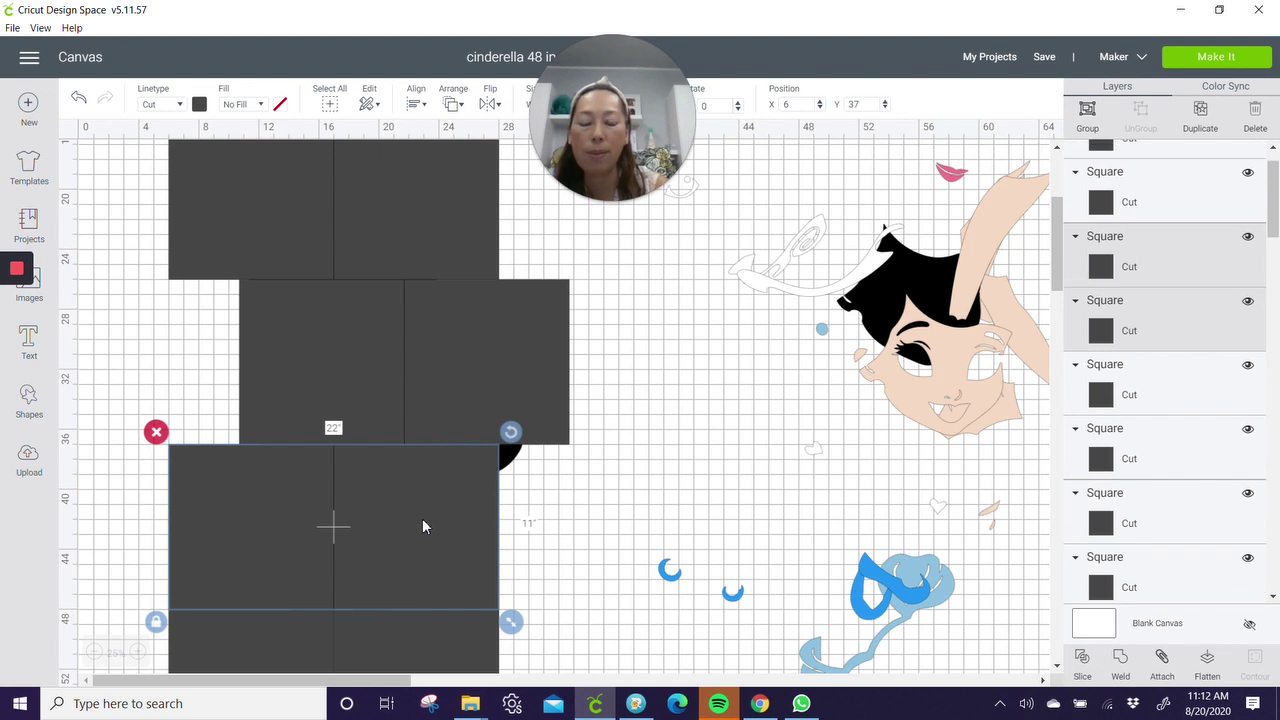
key(Right)
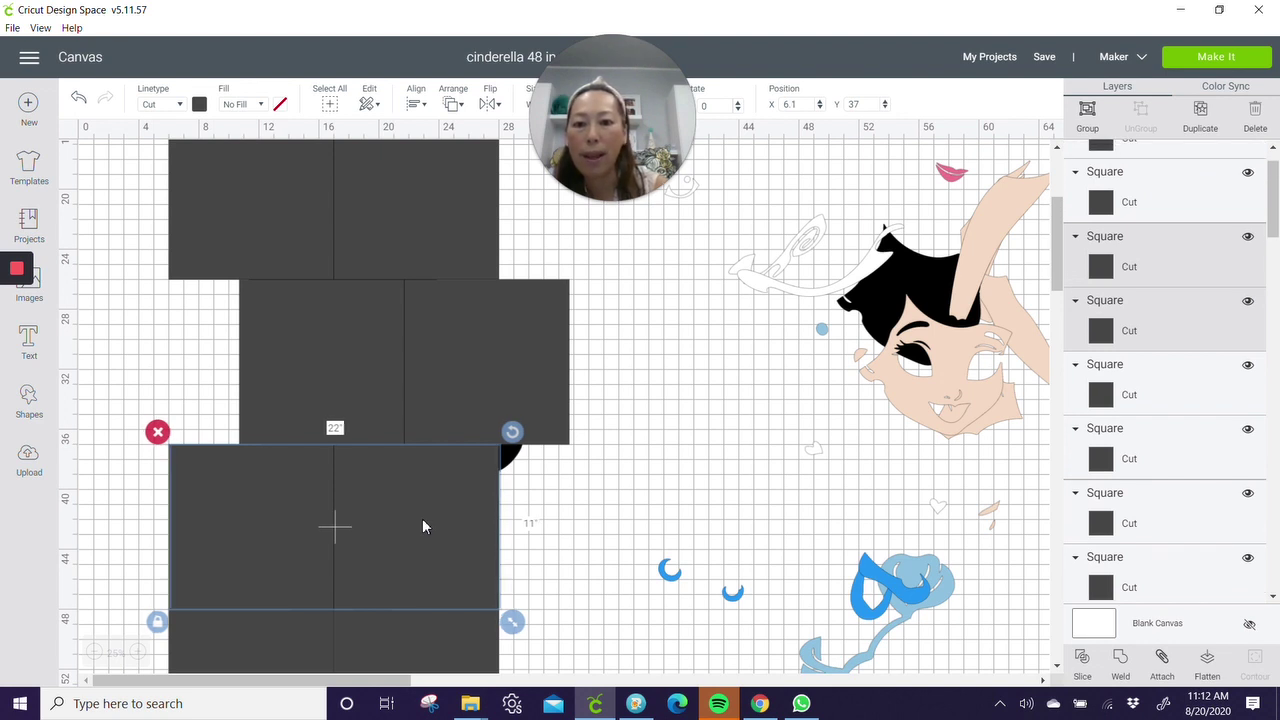
key(Right)
key(Right)
key(Right)
key(Right)
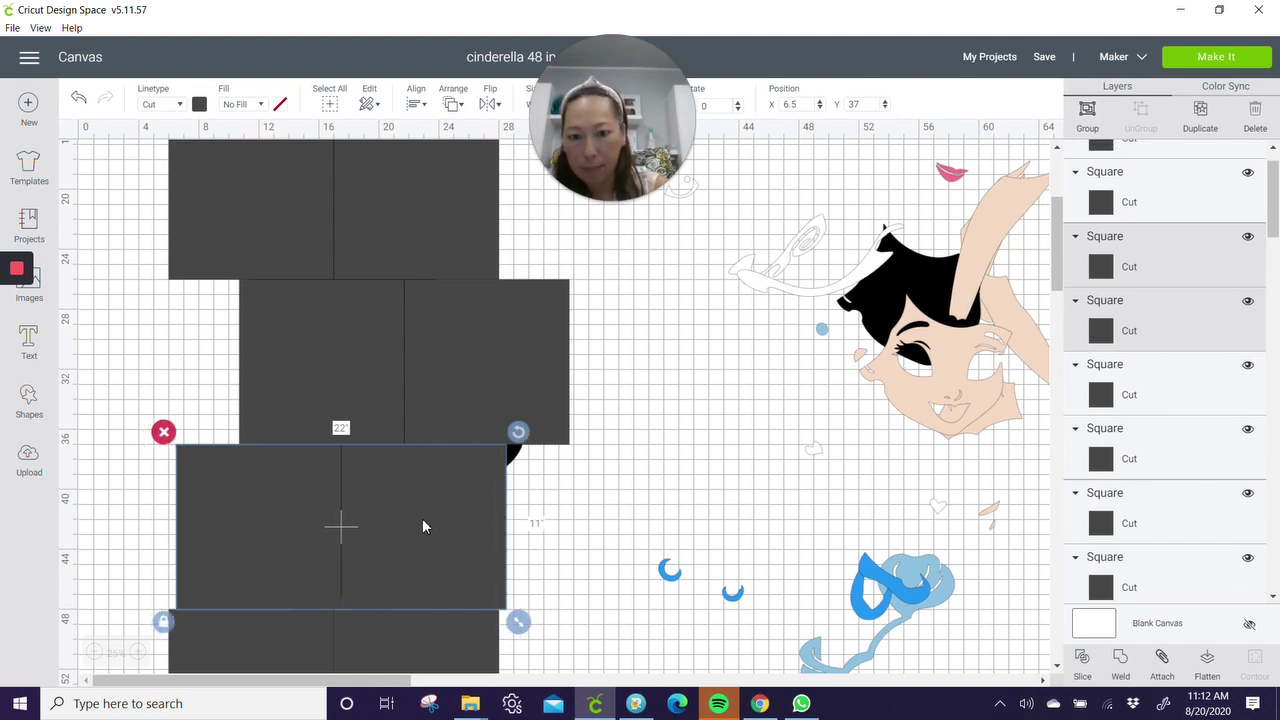
key(Right)
key(Right)
key(Right)
key(Right)
key(Right)
key(Right)
key(Right)
key(Right)
key(Right)
key(Right)
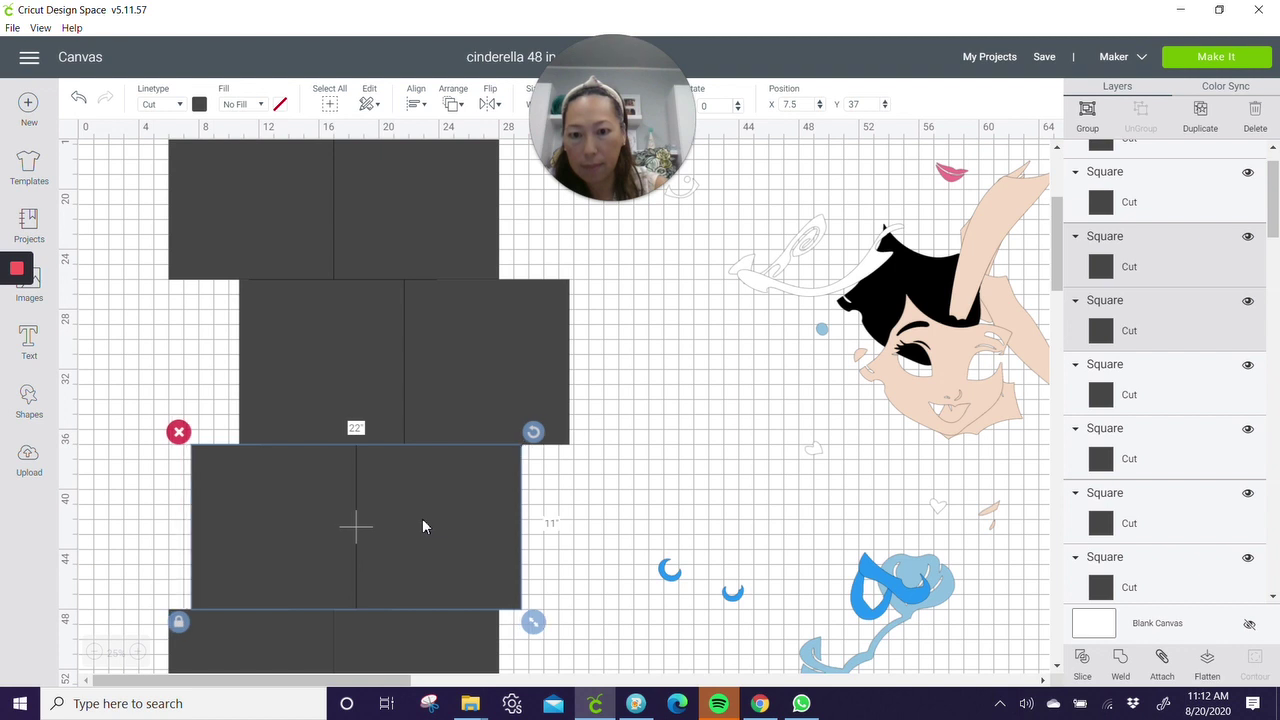
key(Right)
key(Right)
key(Right)
key(Right)
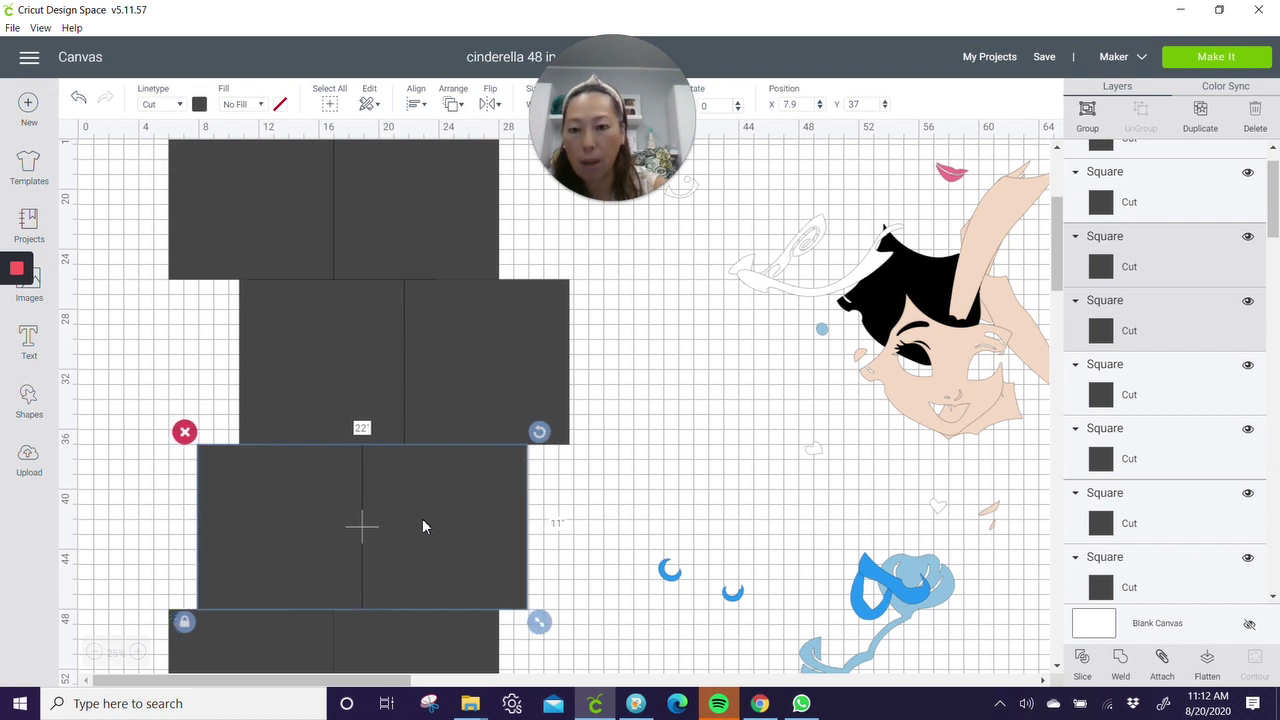
Bring the full-body black silhouette back in front of the squares
drag(1274, 200, 1274, 598)
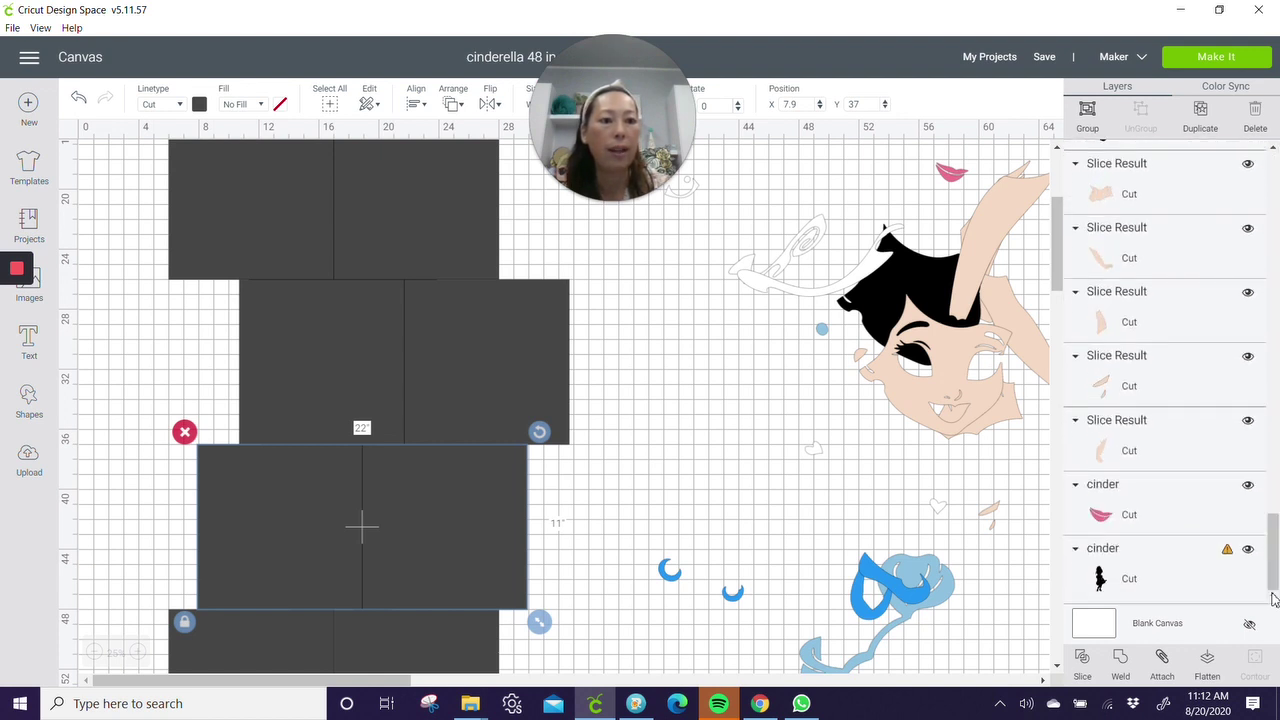
click(1130, 570)
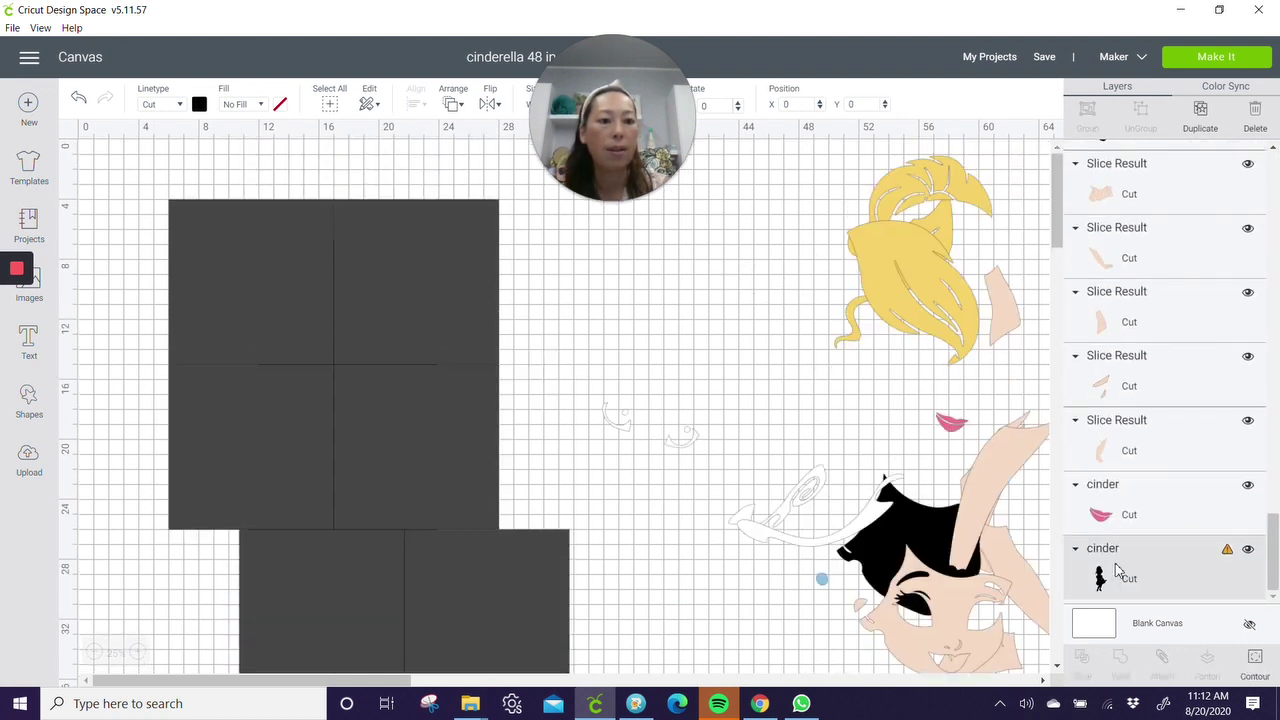
click(453, 104)
click(477, 206)
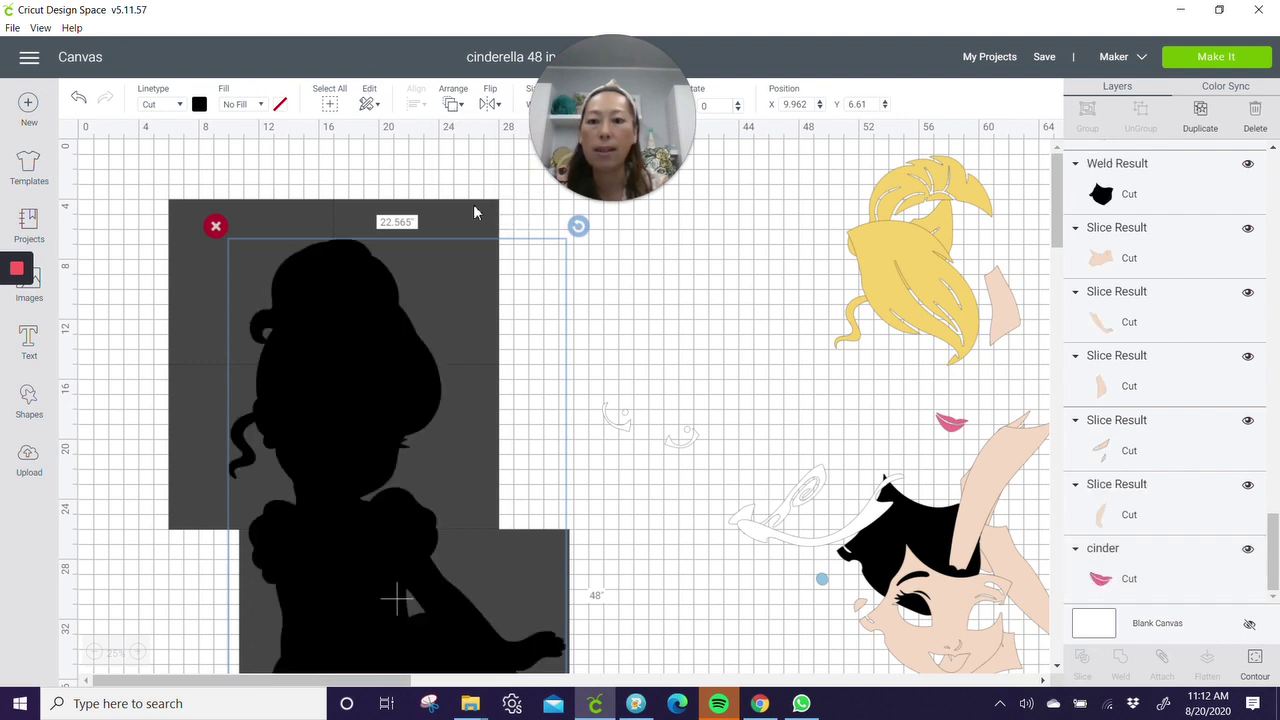
Delete the square at X 17 and Y 48 in the lowest row under the feet
scroll(452, 378, down, 2)
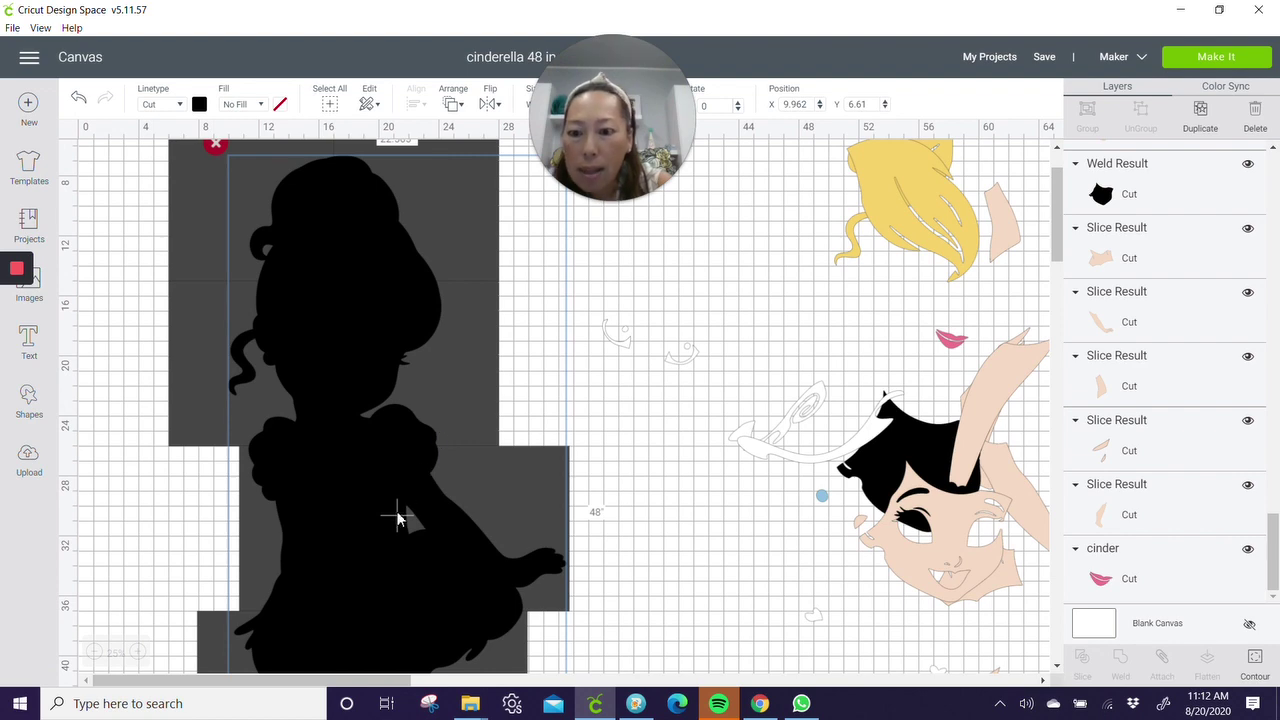
scroll(400, 514, down, 6)
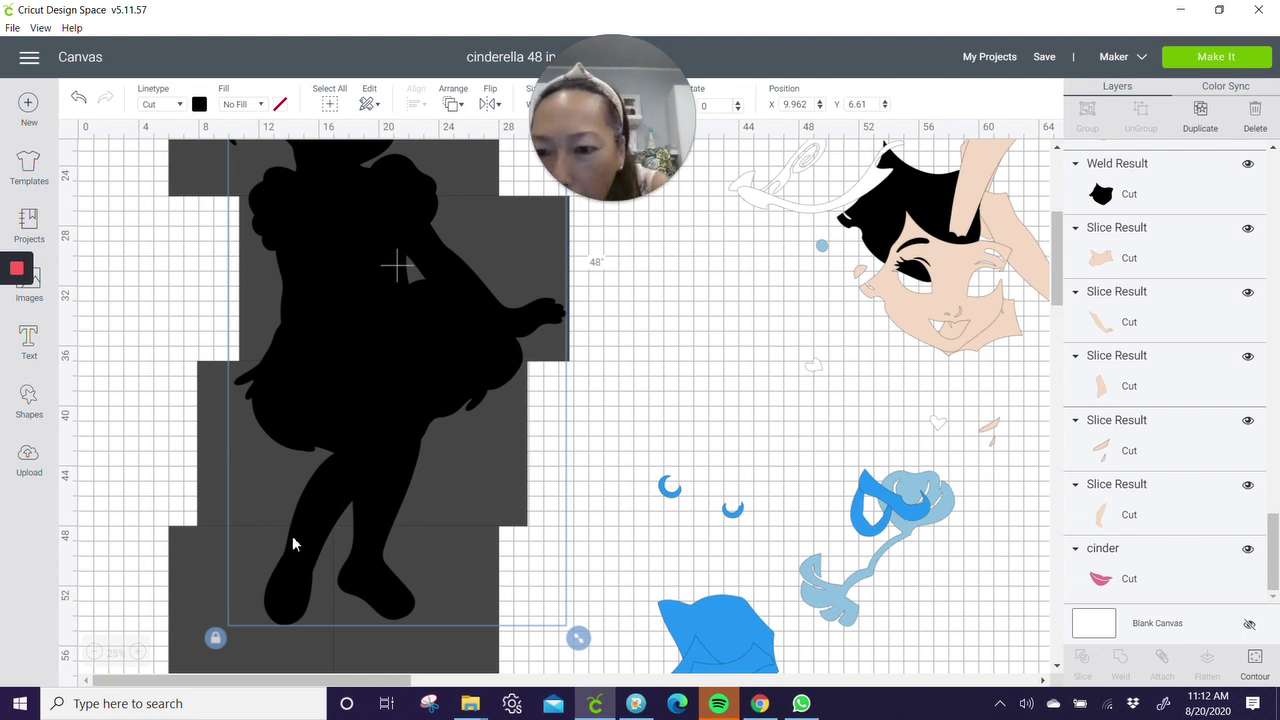
click(123, 560)
scroll(130, 553, down, 2)
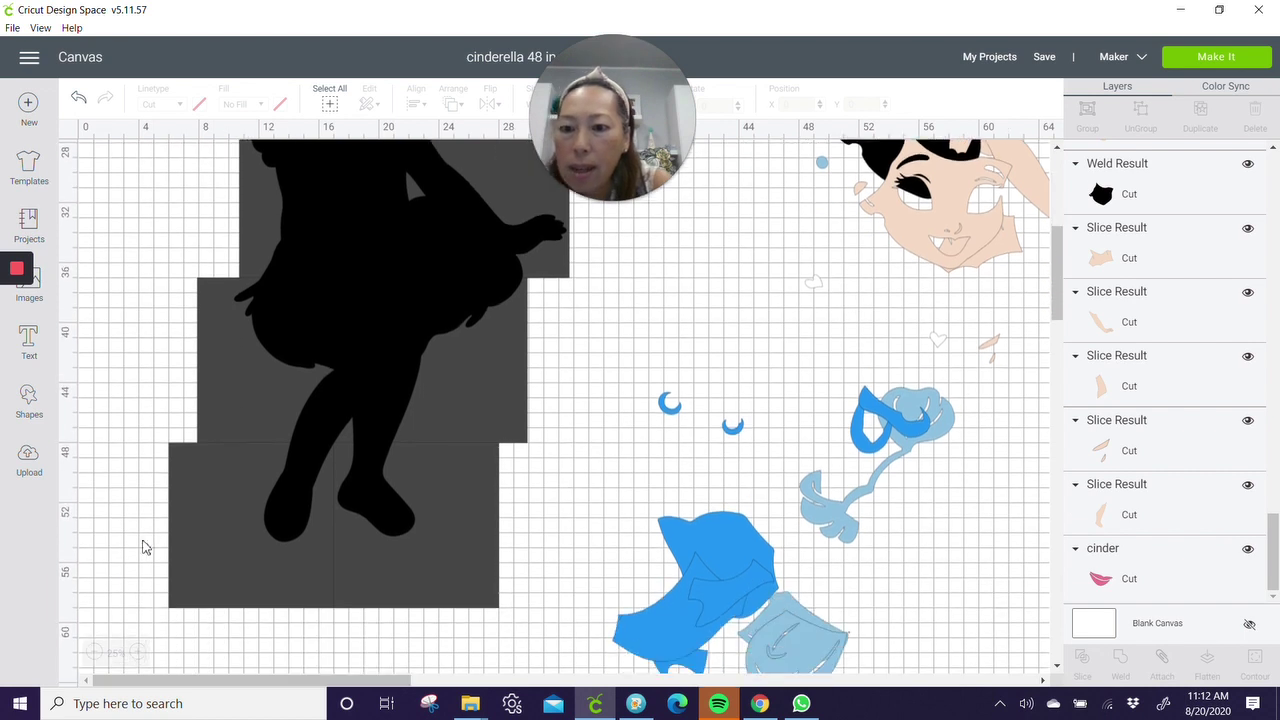
click(366, 570)
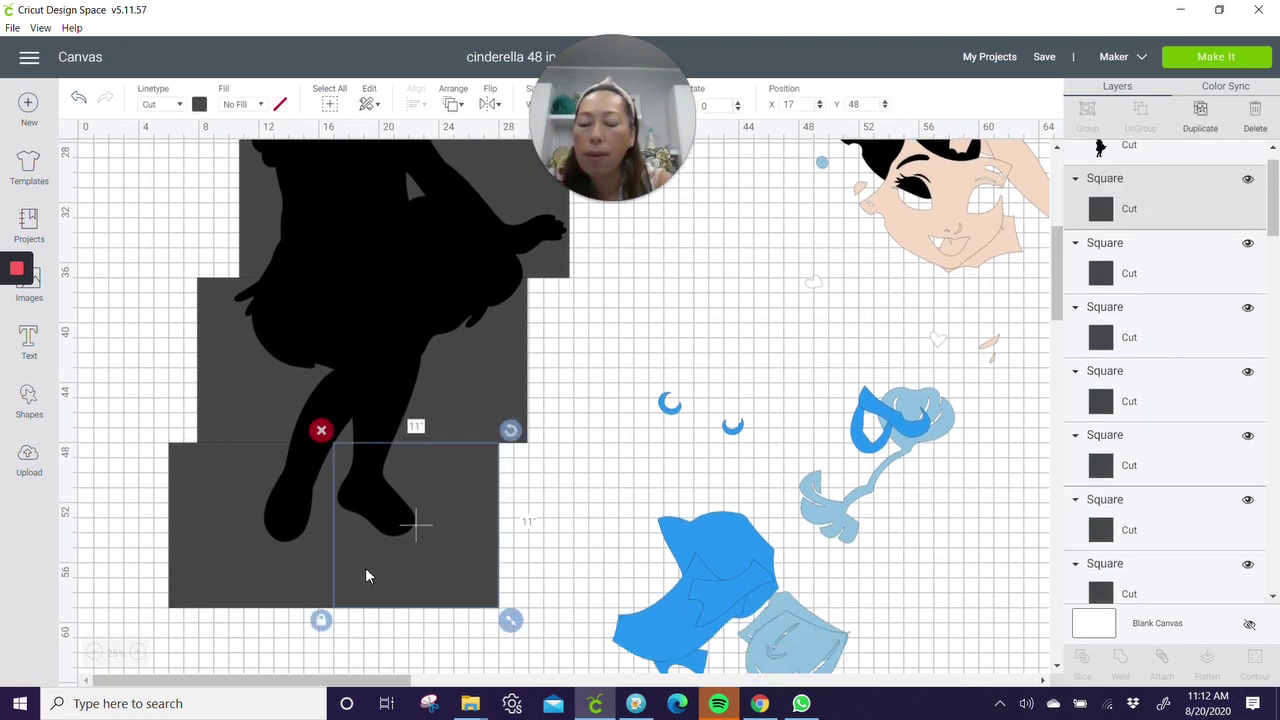
click(321, 432)
Move the remaining lowest square sideways to about X 12.07 at Y 48 so it sits under both feet
click(291, 566)
key(Right)
key(Right)
key(Right)
key(Right)
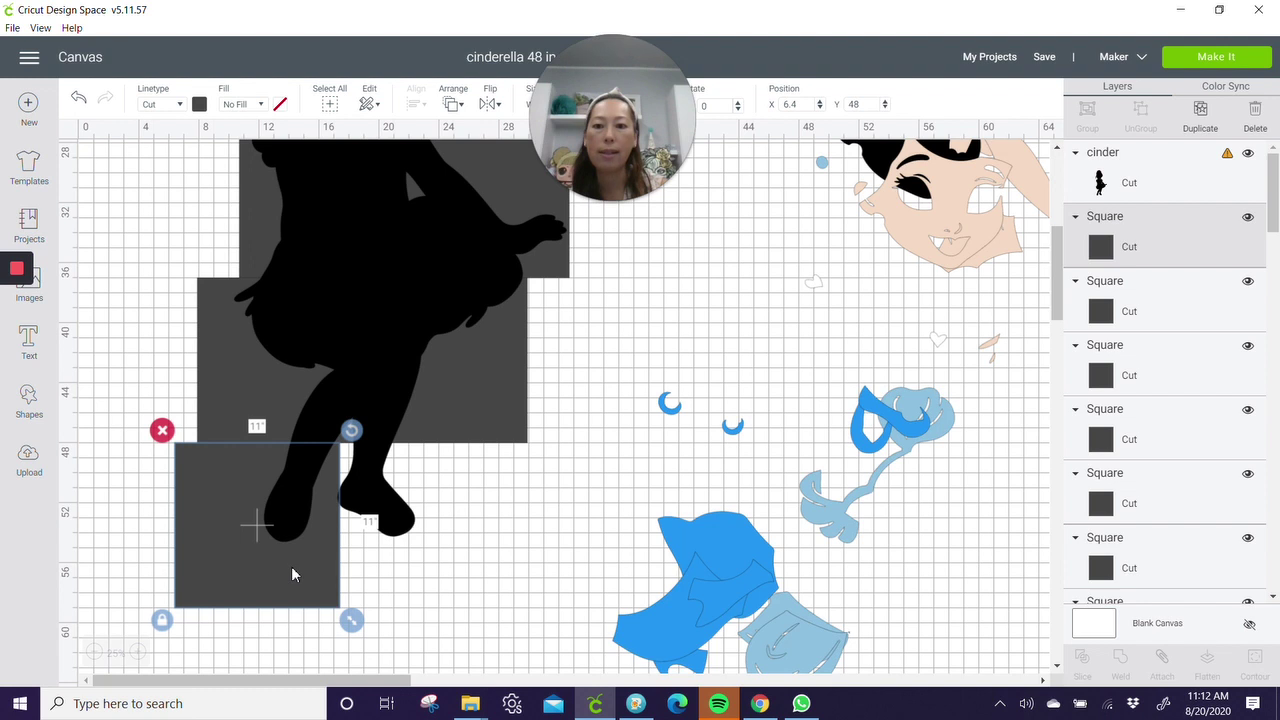
key(Right)
key(Right)
key(Right)
key(Right)
key(Right)
key(Right)
key(Right)
key(Right)
key(Right)
key(Right)
key(Right)
key(Right)
key(Right)
key(Right)
key(Right)
key(Right)
key(Right)
key(Right)
key(Right)
key(Right)
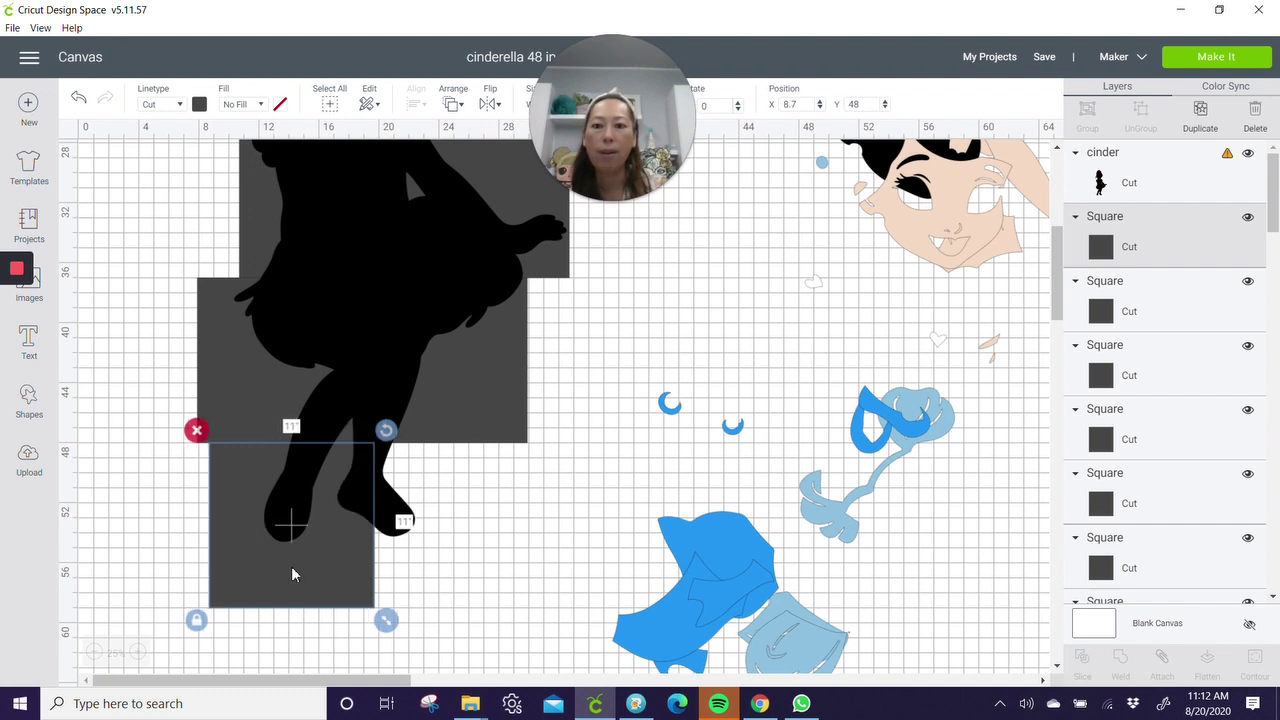
key(Right)
key(Right)
key(Right)
key(Right)
key(Right)
key(Right)
key(Right)
key(Right)
key(Right)
key(Right)
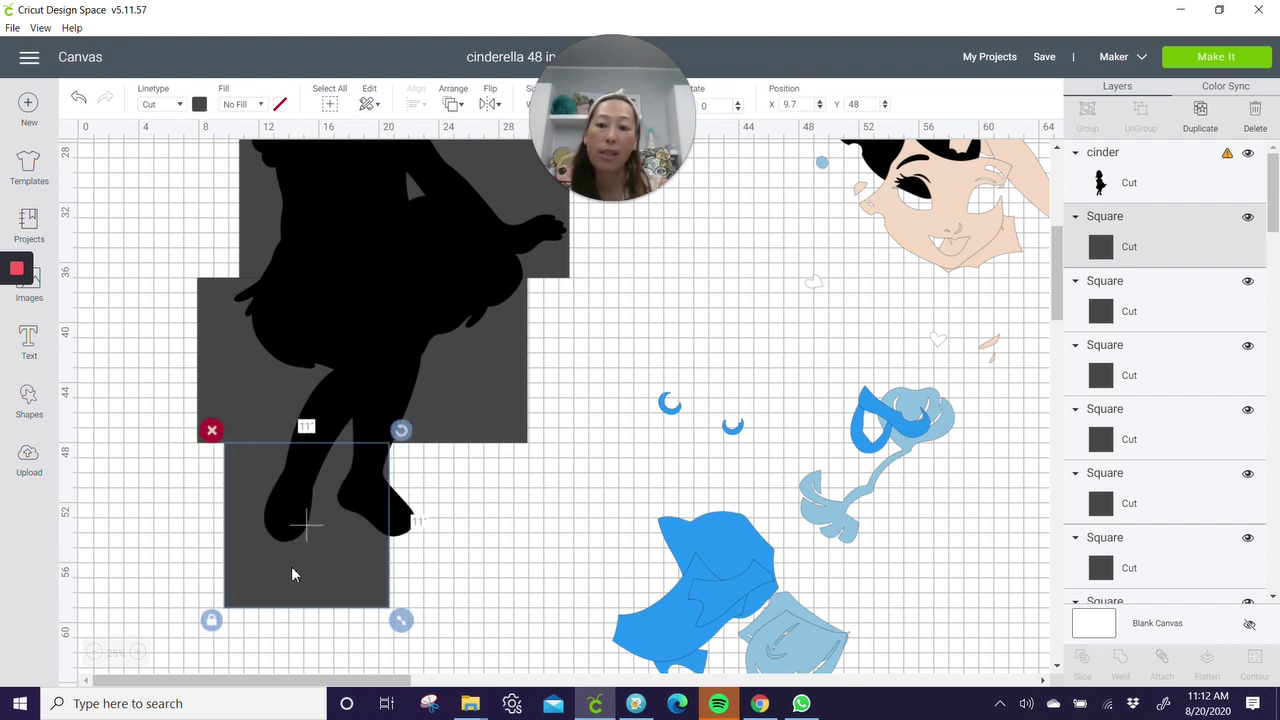
key(Right)
key(Right)
key(Right)
key(Right)
key(Right)
key(Right)
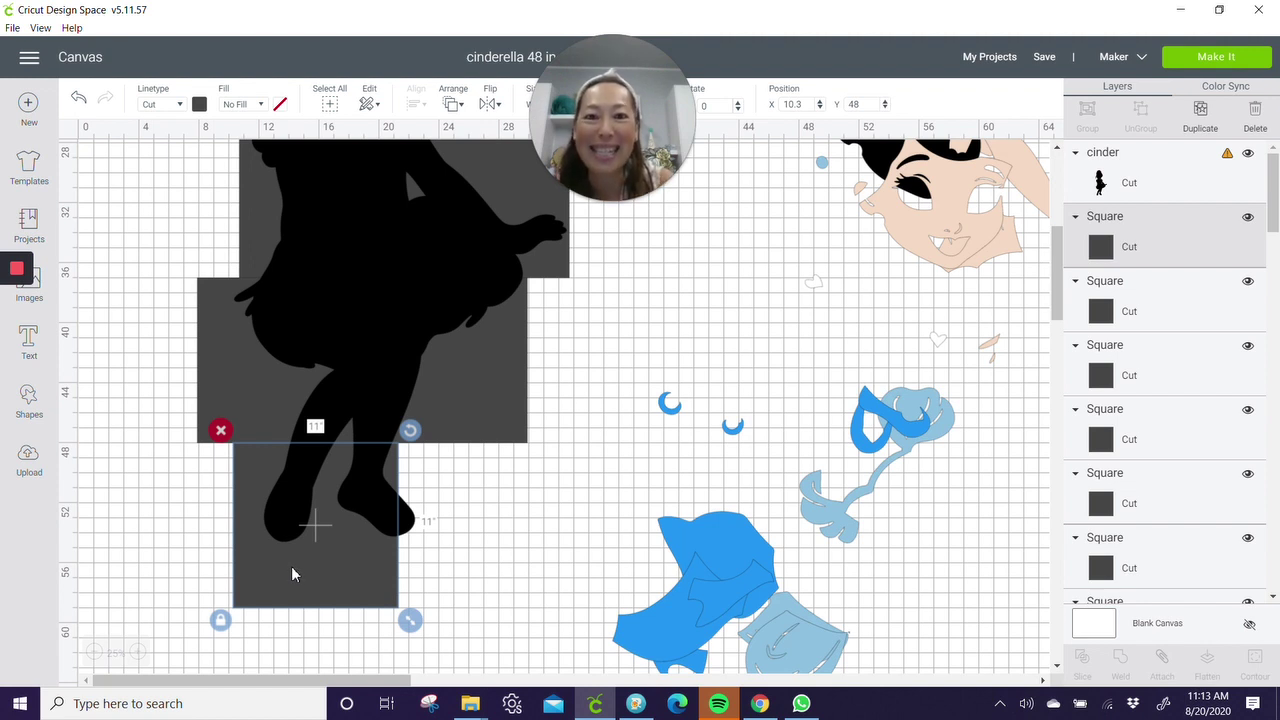
key(Right)
key(Right)
key(Right)
key(Right)
key(Right)
key(Right)
key(Right)
key(Right)
key(Right)
key(Right)
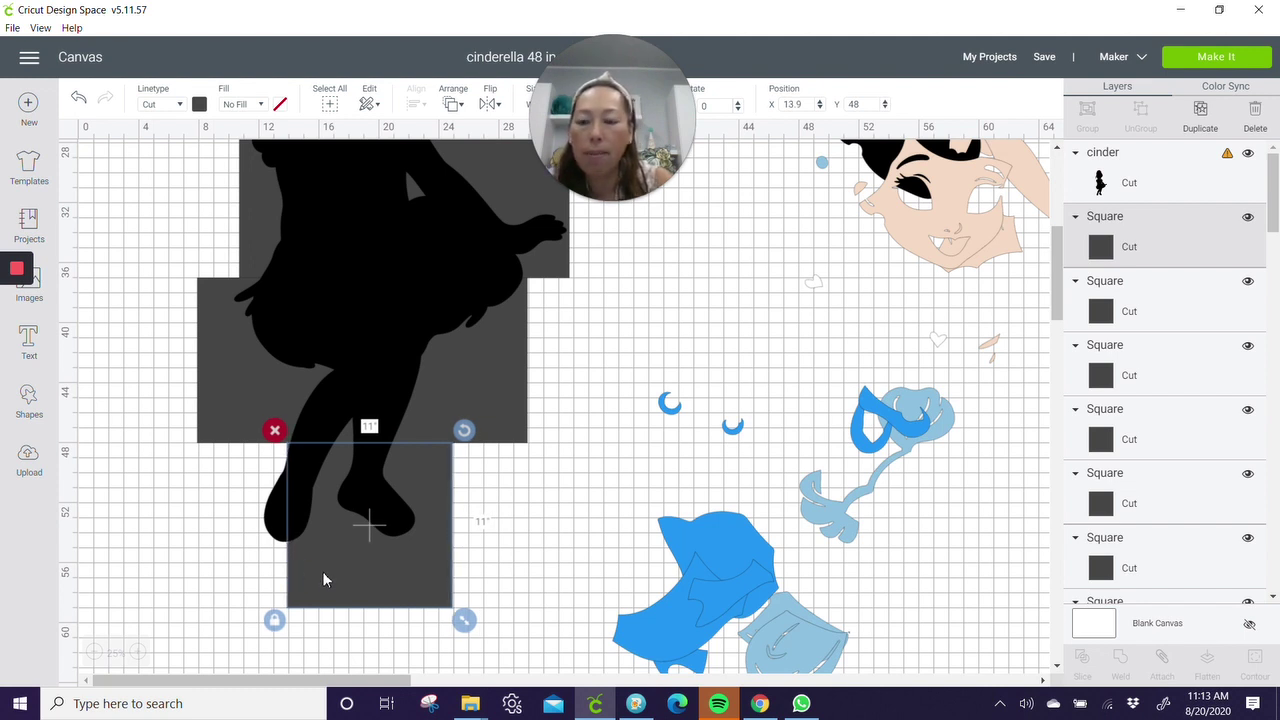
drag(322, 571, 292, 571)
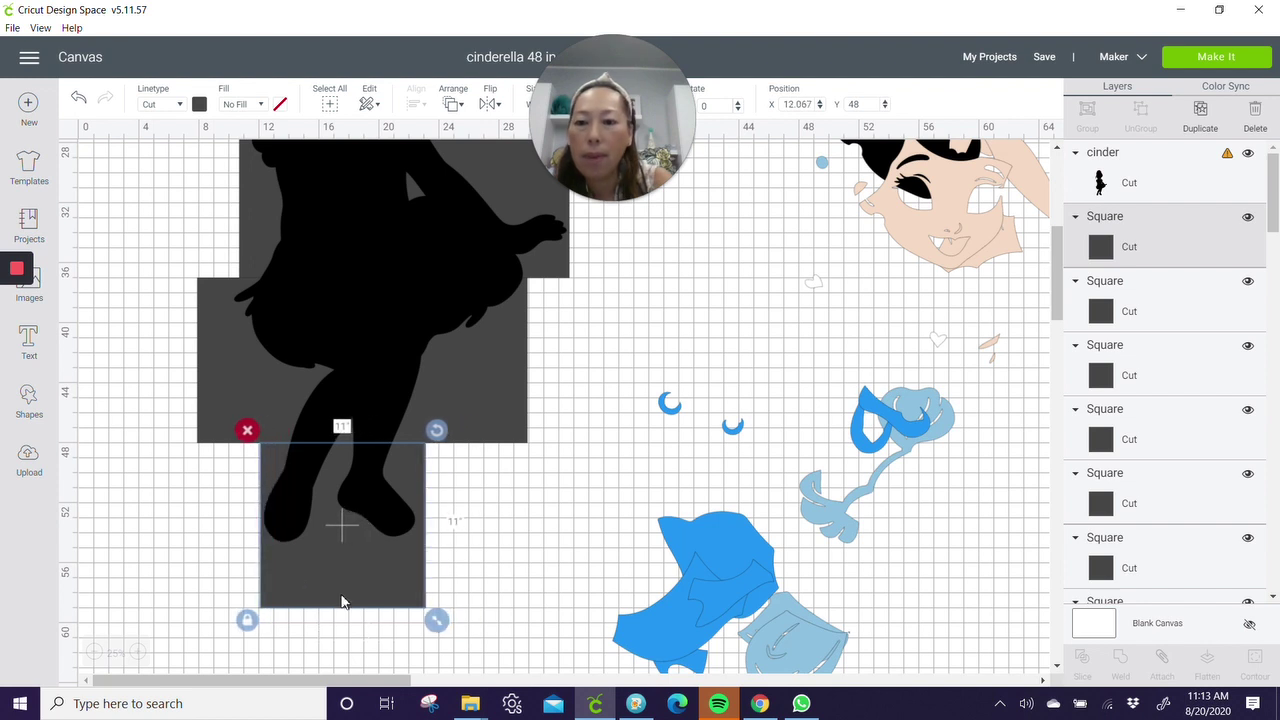
click(370, 663)
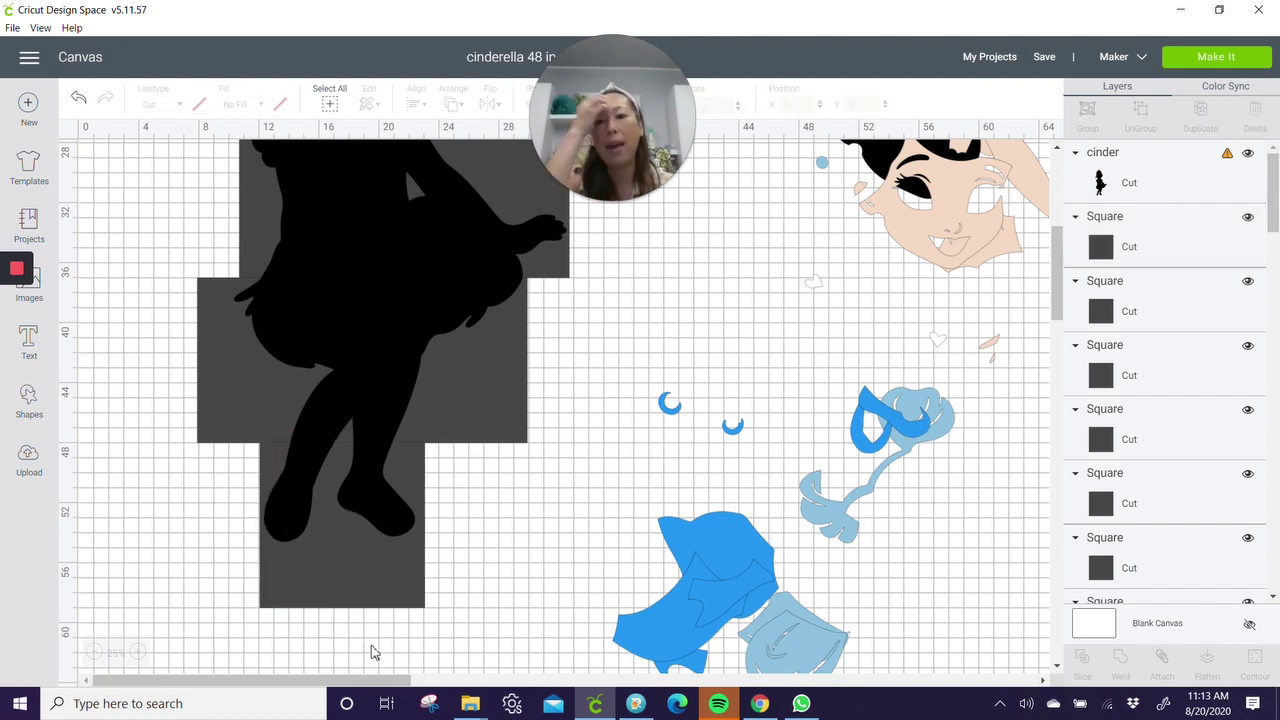
scroll(409, 620, up, 1)
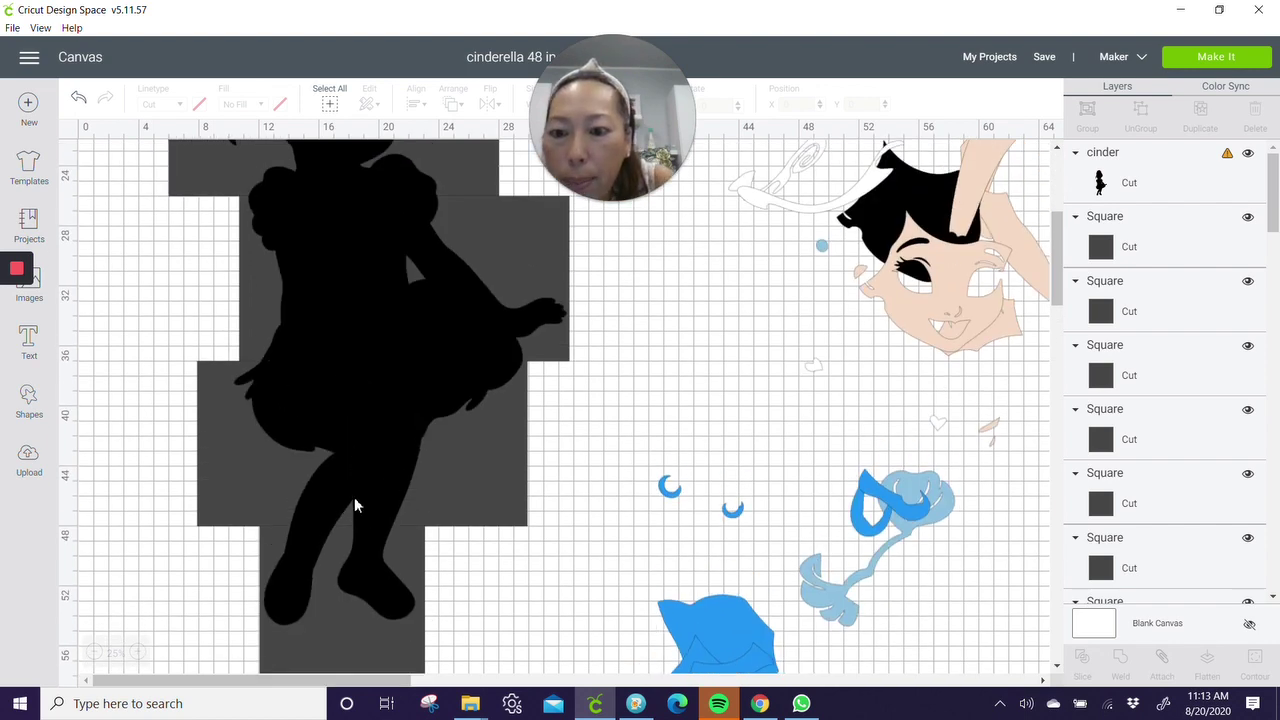
Slice the full-body black silhouette with the two squares stacked behind the half of the head at X 6
scroll(354, 497, up, 3)
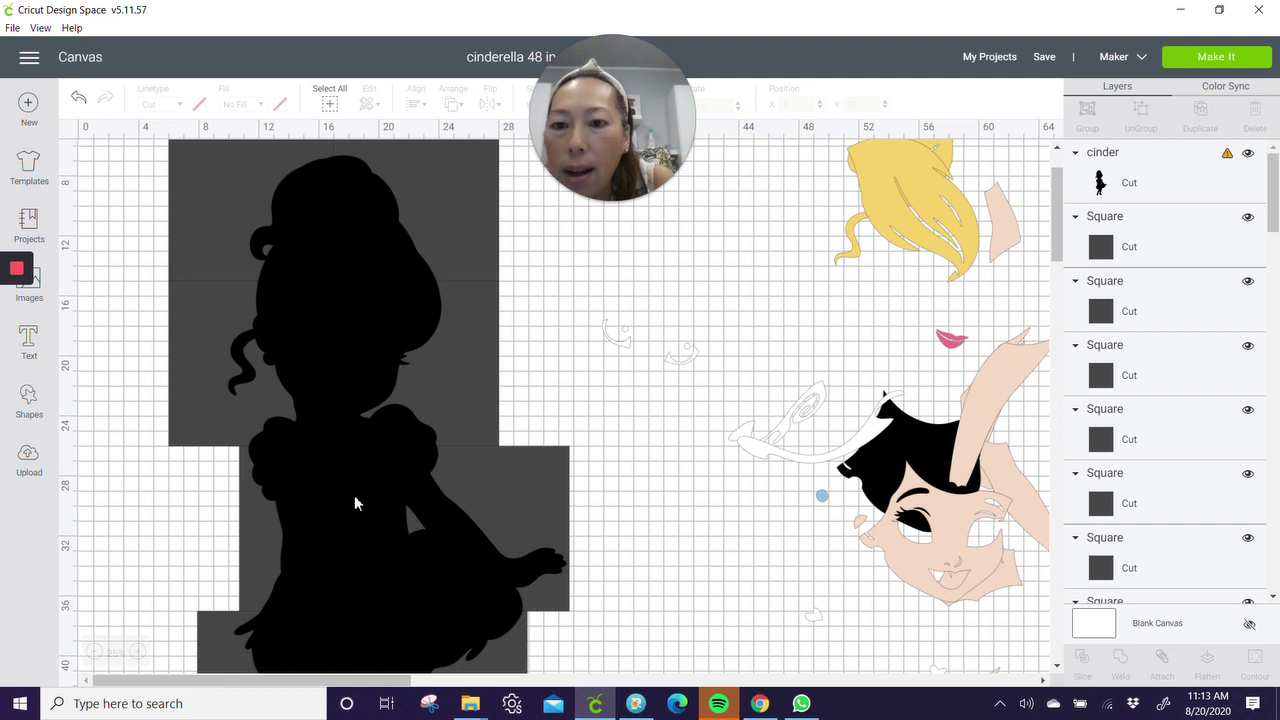
scroll(354, 502, up, 1)
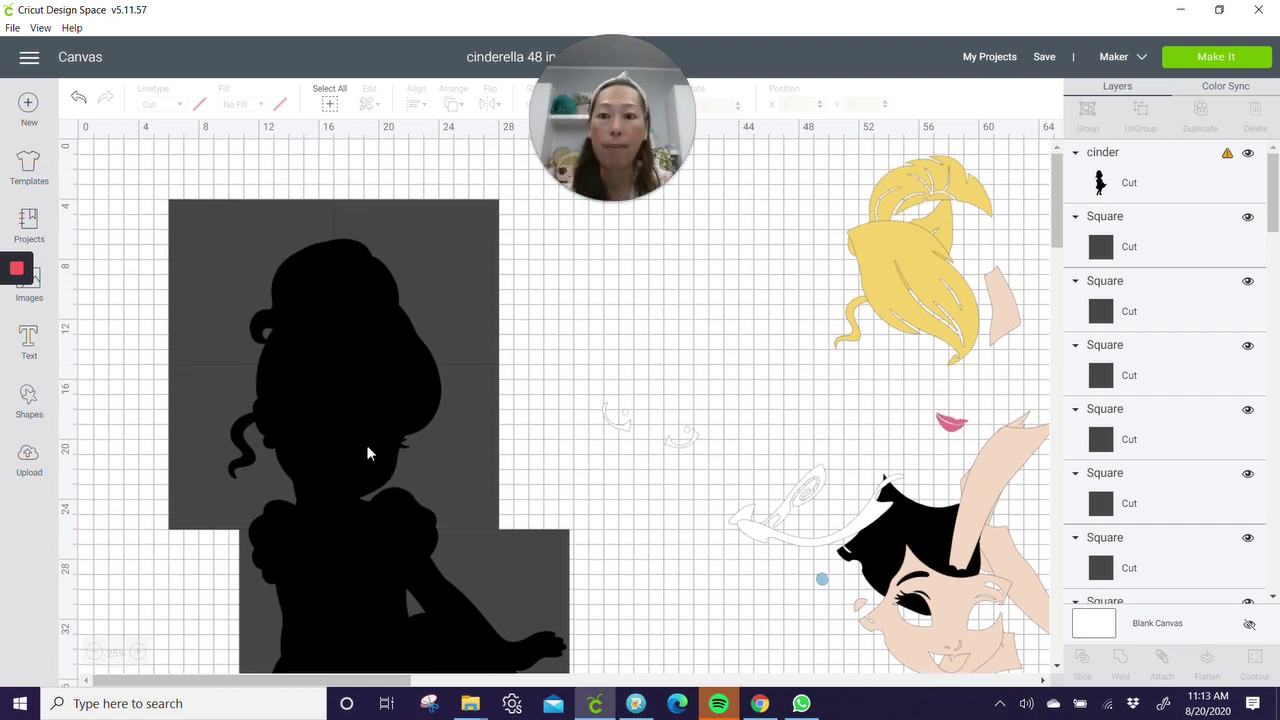
click(304, 272)
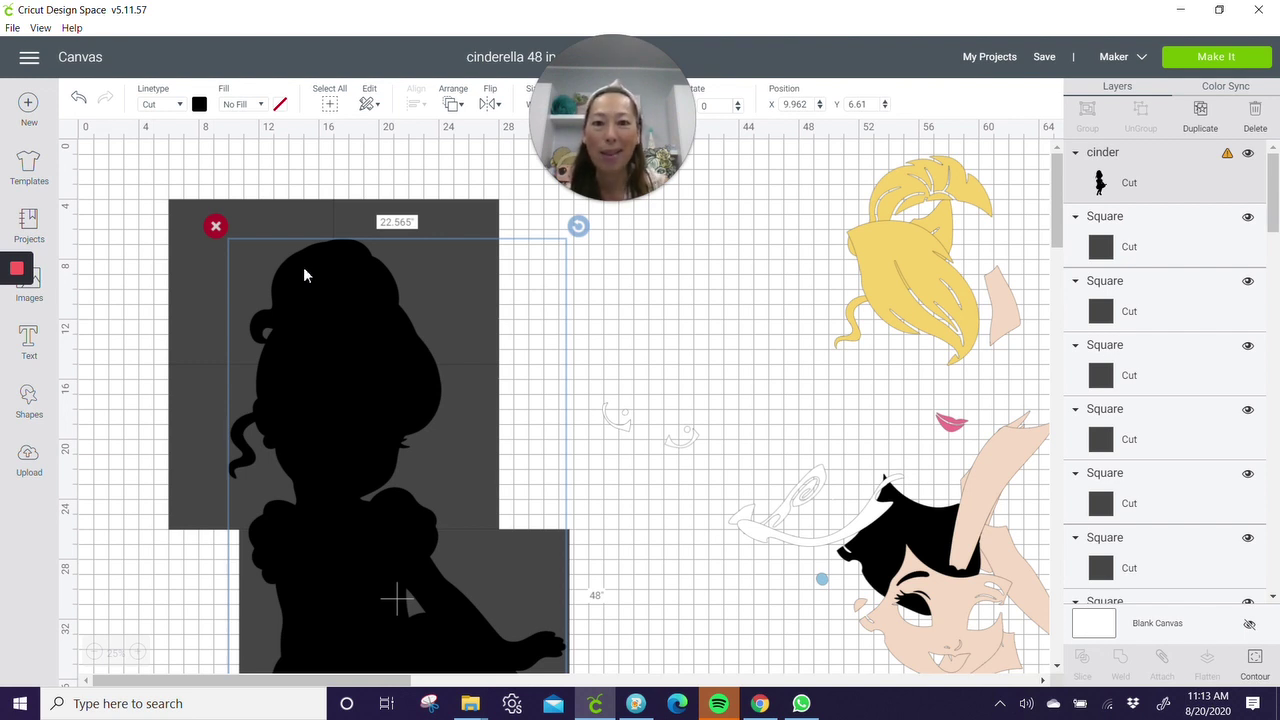
click(160, 245)
drag(138, 232, 295, 303)
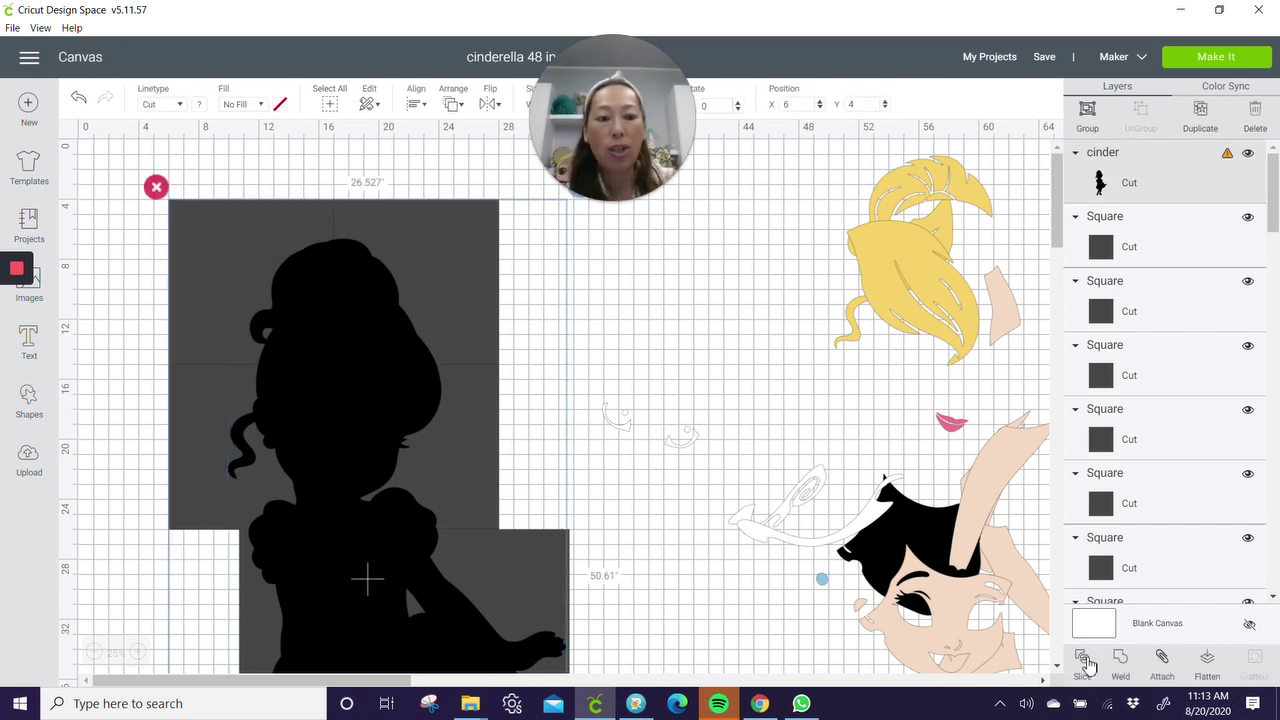
click(1084, 660)
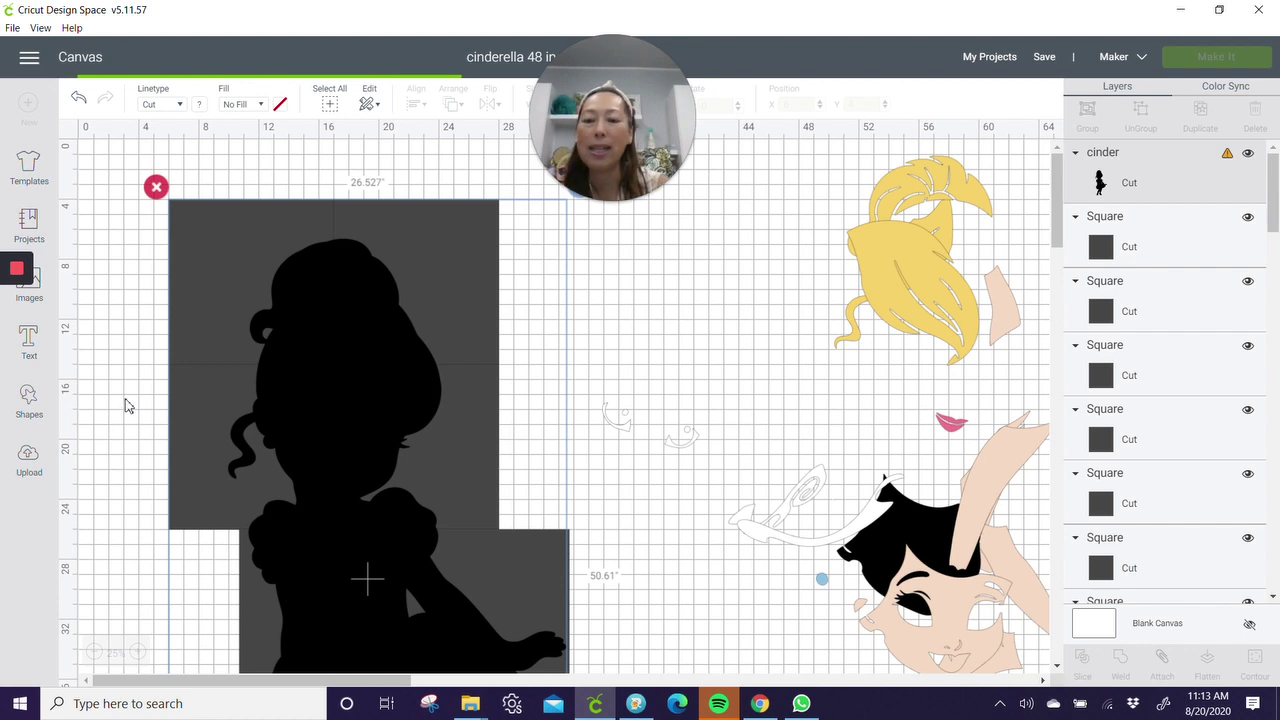
drag(124, 403, 256, 456)
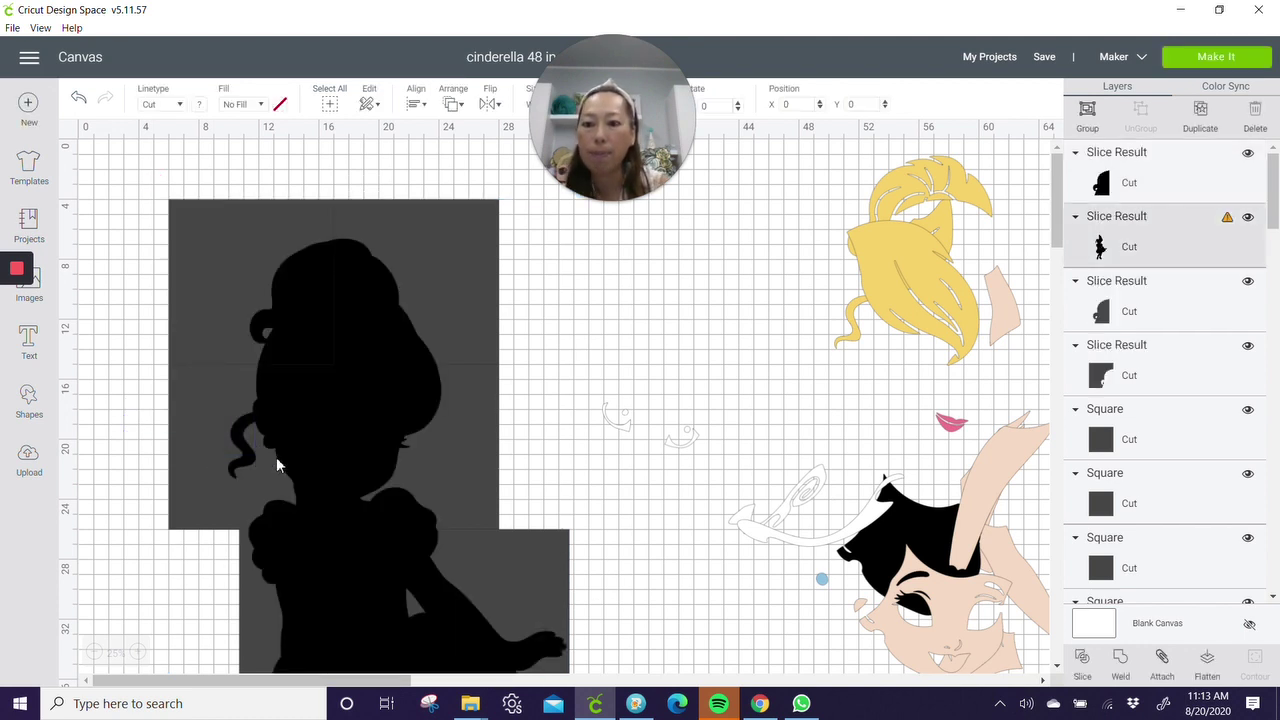
click(1083, 656)
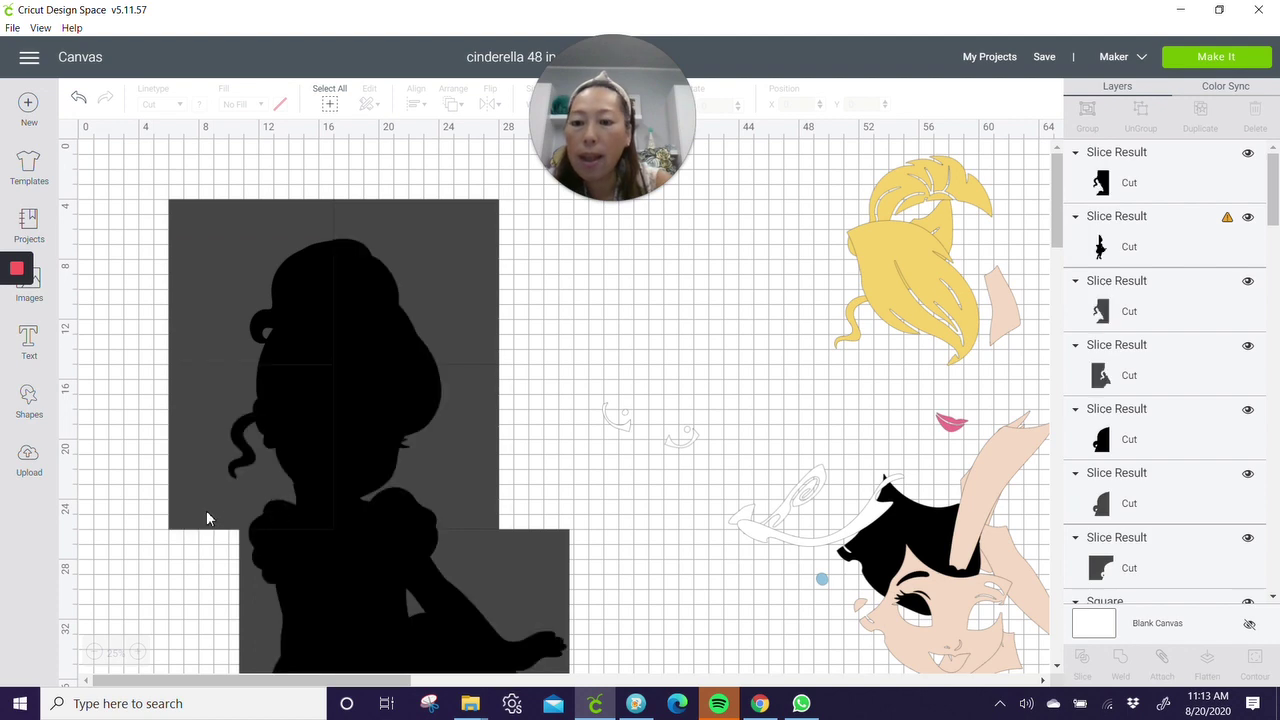
Slice the remaining silhouette with the square behind the torso and puffed sleeve in the row at Y 26
scroll(206, 518, down, 5)
drag(143, 345, 319, 383)
click(1083, 656)
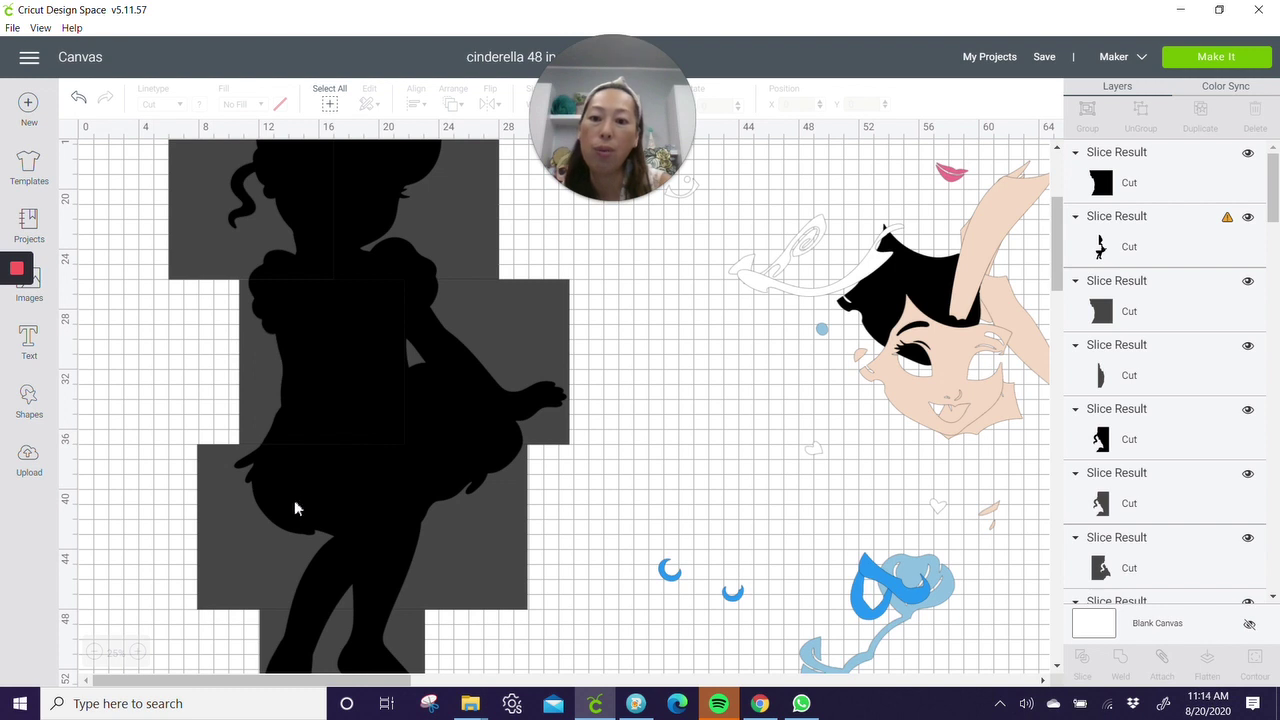
Slice the remaining silhouette with the skirt square at X 7.9, Y 37, and with the feet square at about X 12.07, Y 48
drag(170, 495, 401, 563)
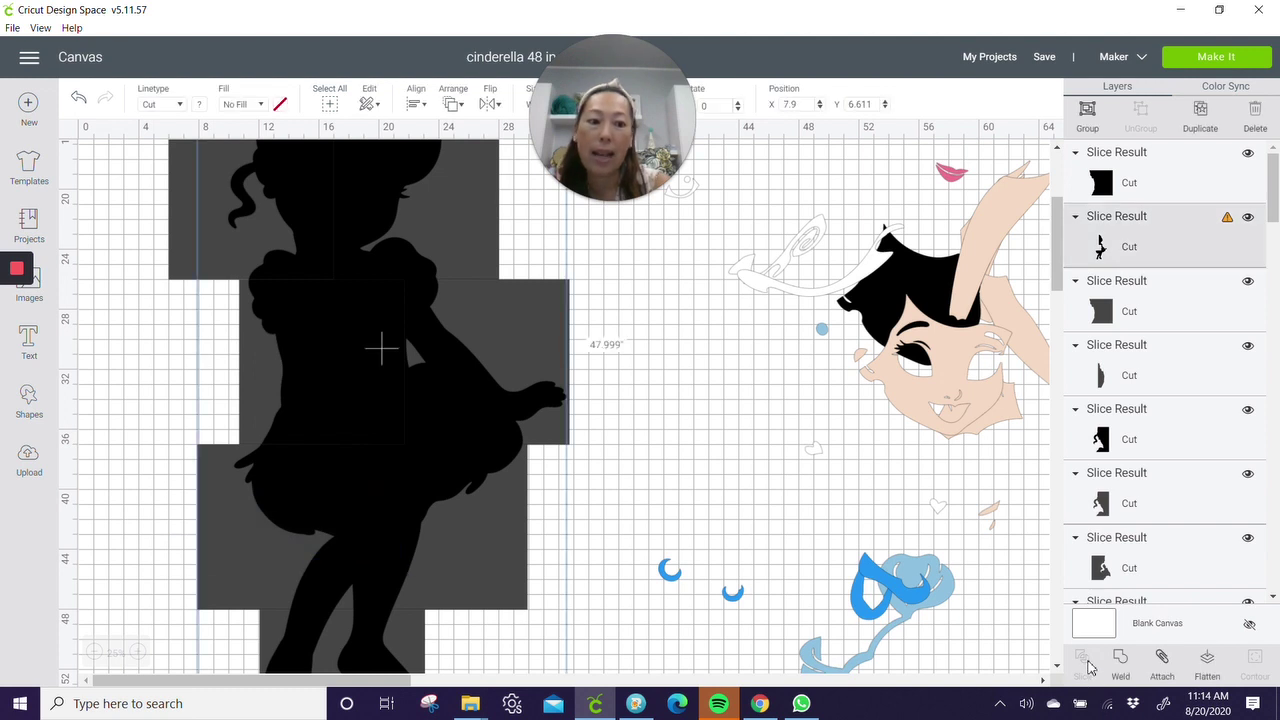
click(124, 531)
drag(145, 481, 293, 517)
scroll(293, 517, down, 3)
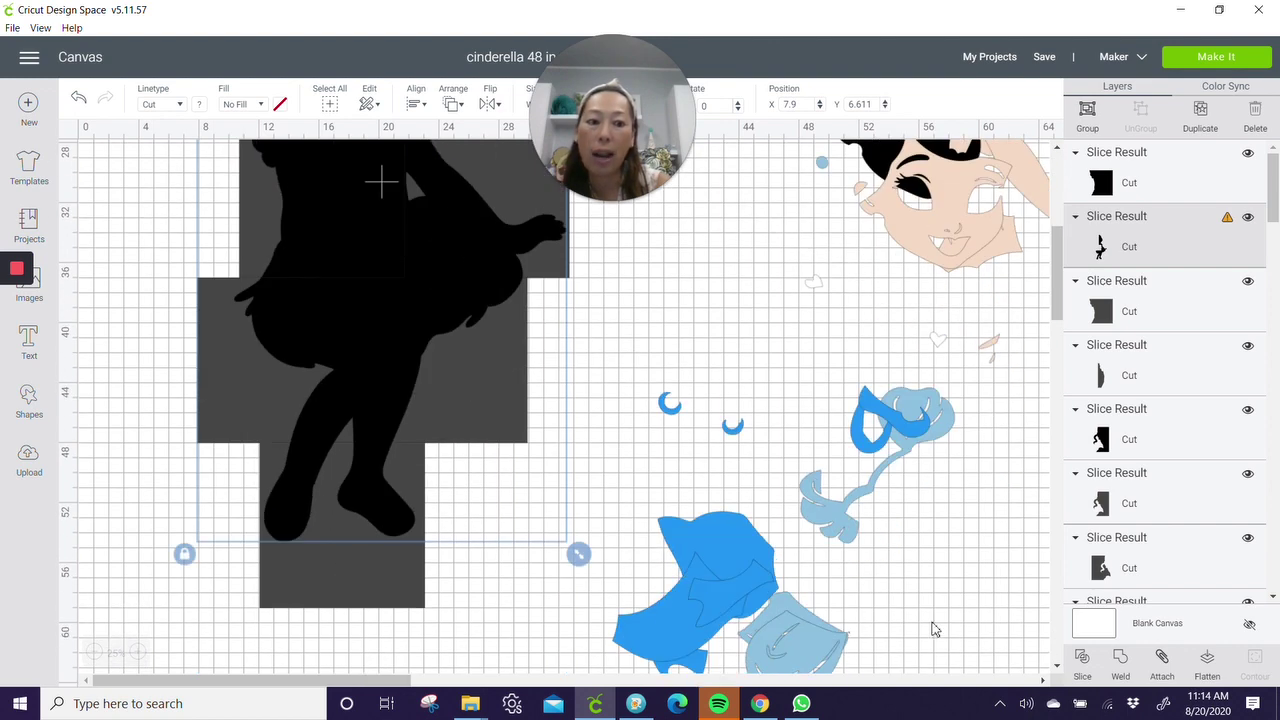
click(1082, 658)
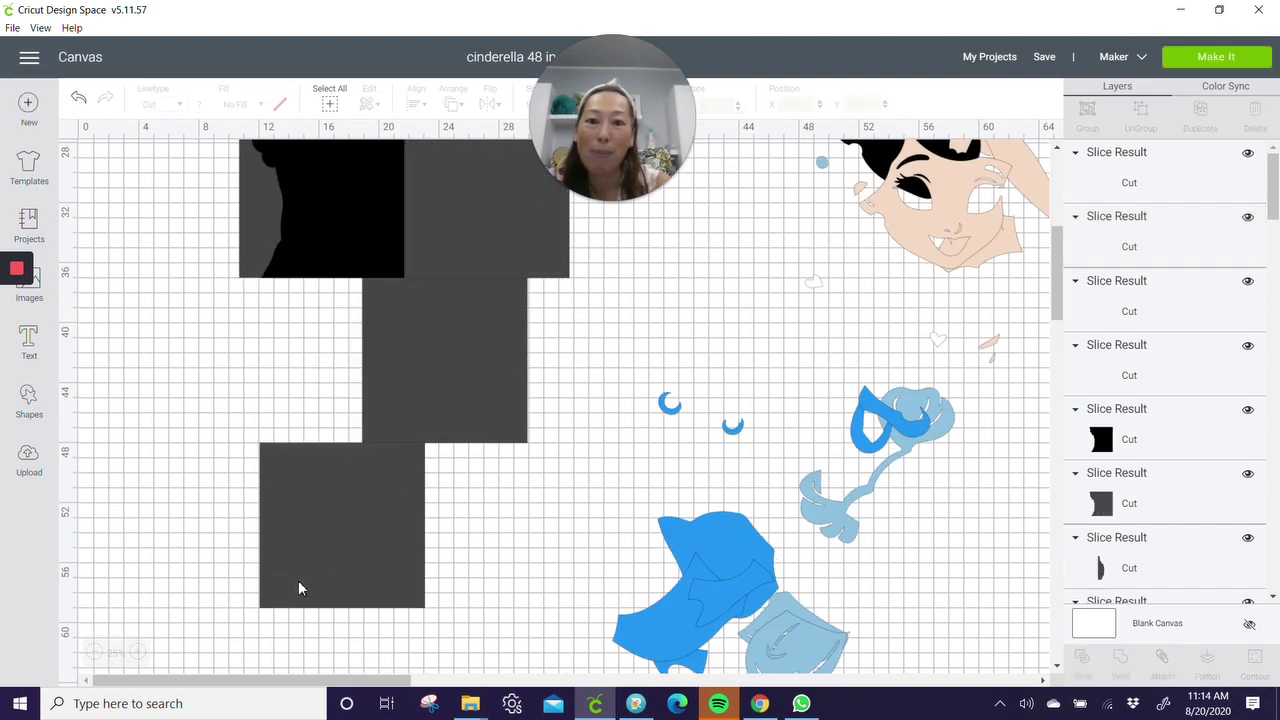
drag(207, 505, 428, 600)
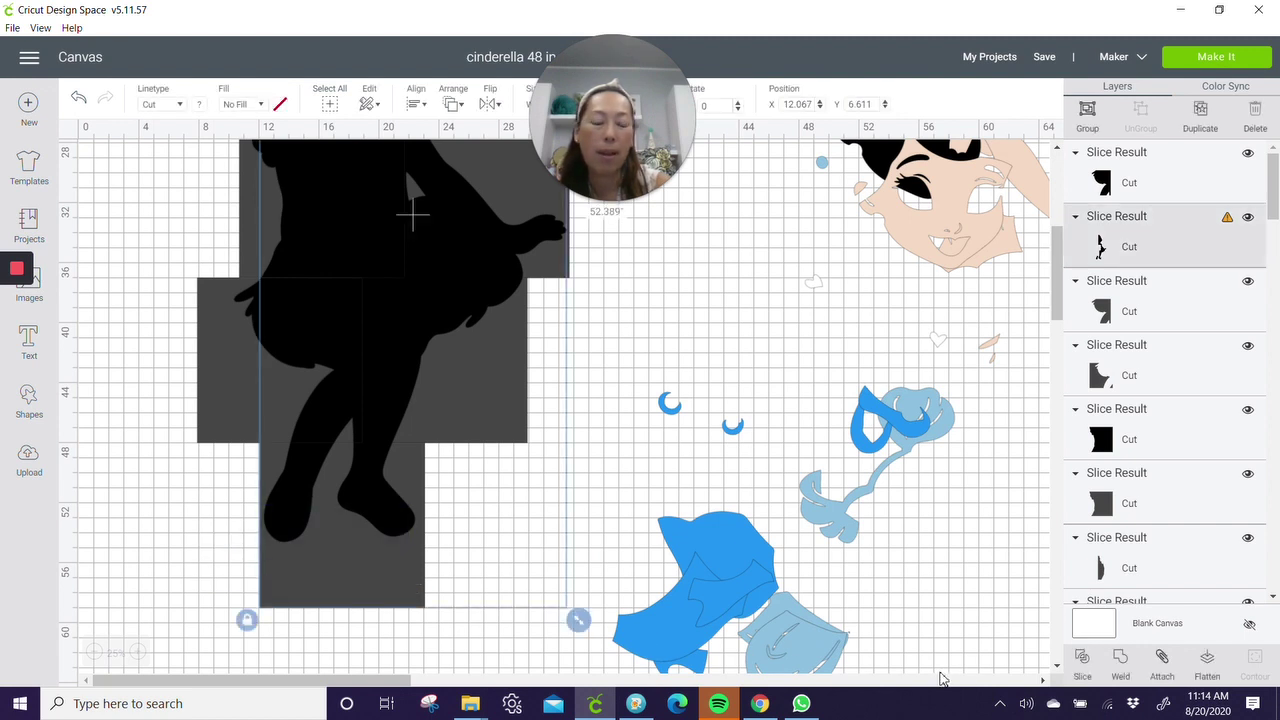
click(1084, 662)
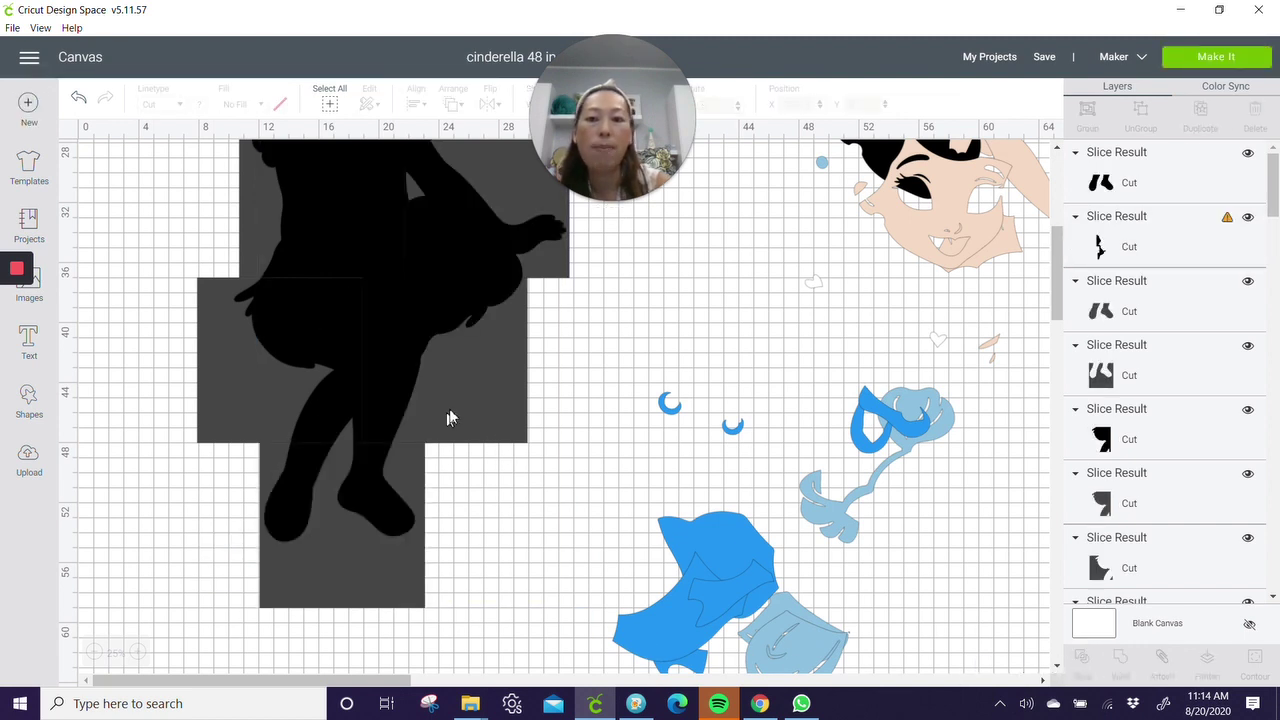
drag(548, 343, 466, 351)
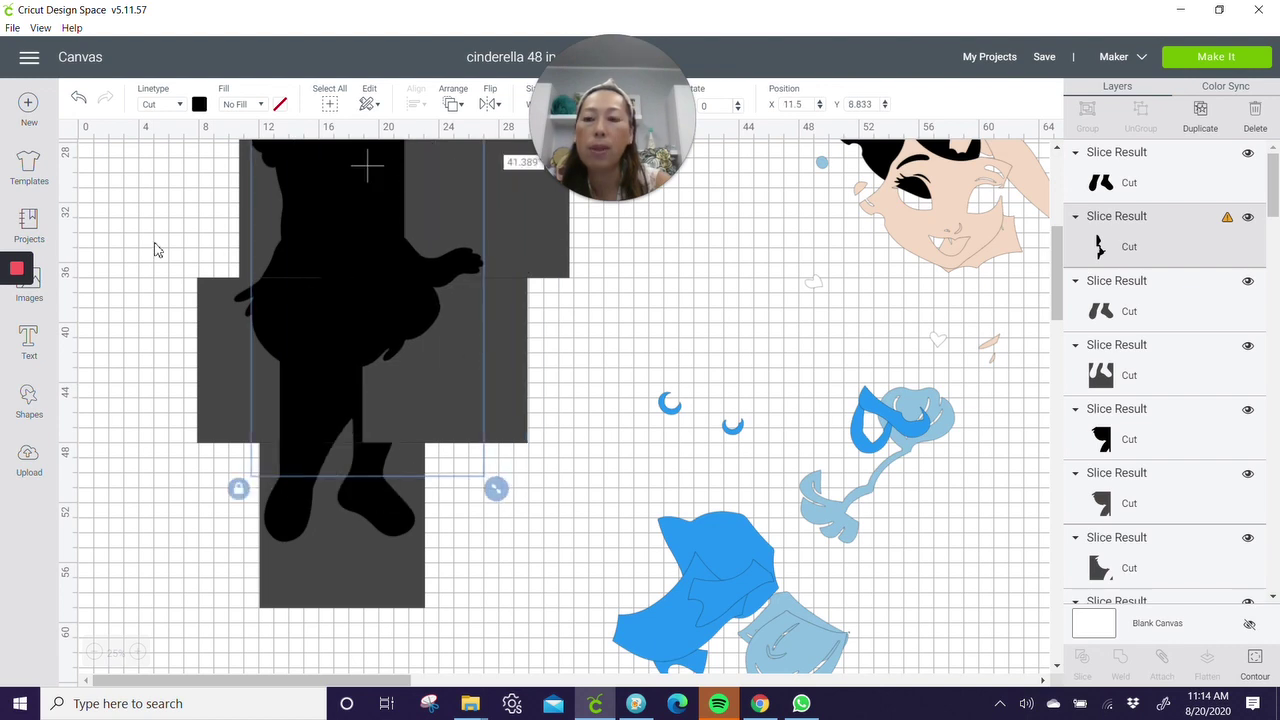
click(80, 99)
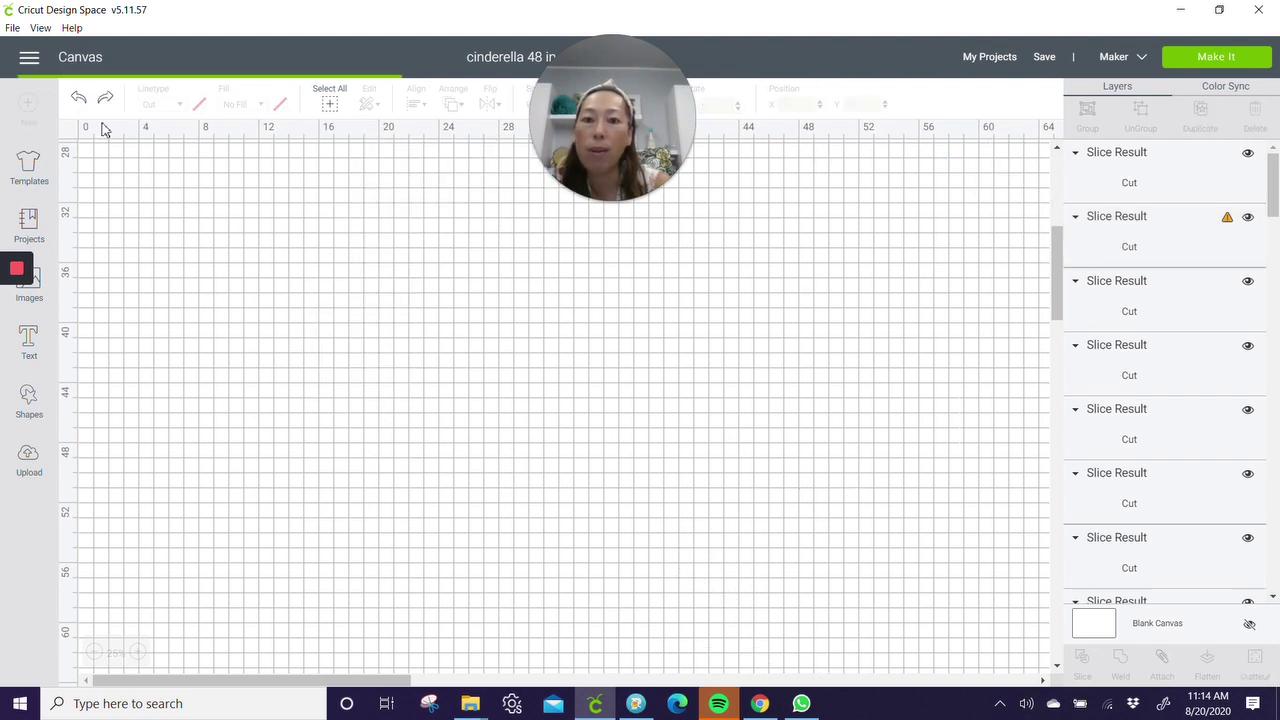
scroll(355, 327, up, 6)
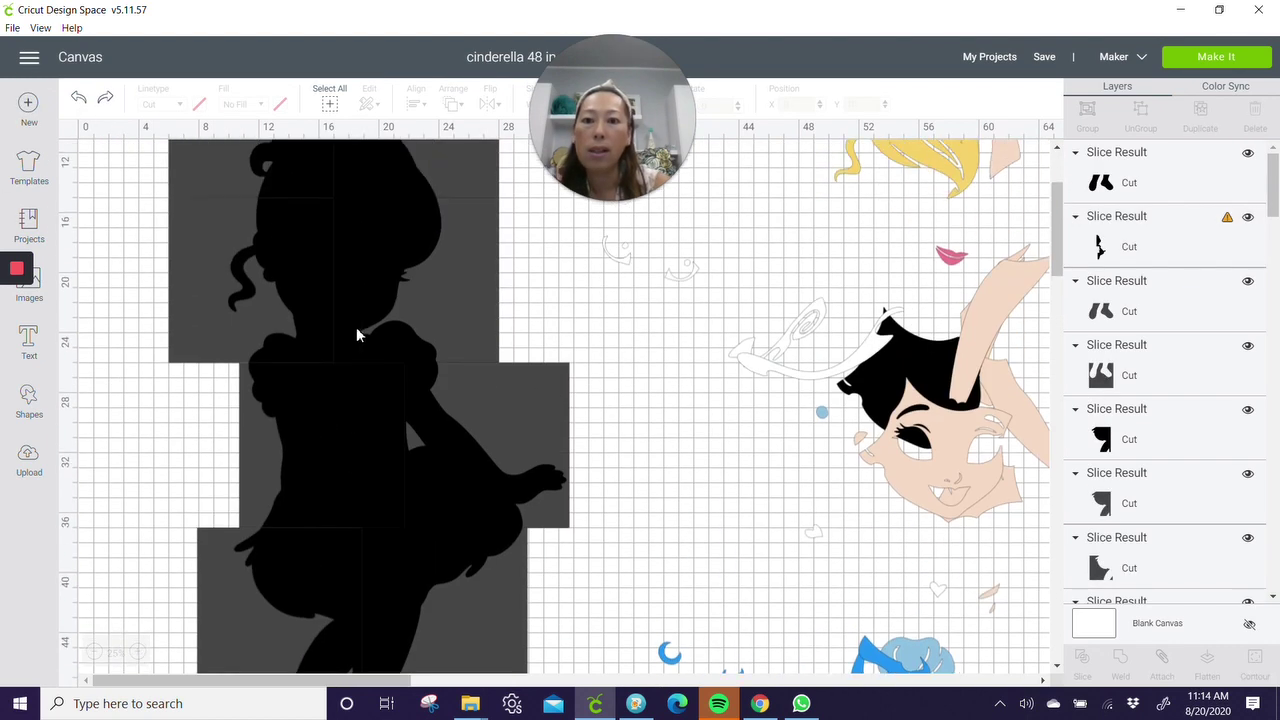
drag(515, 285, 457, 337)
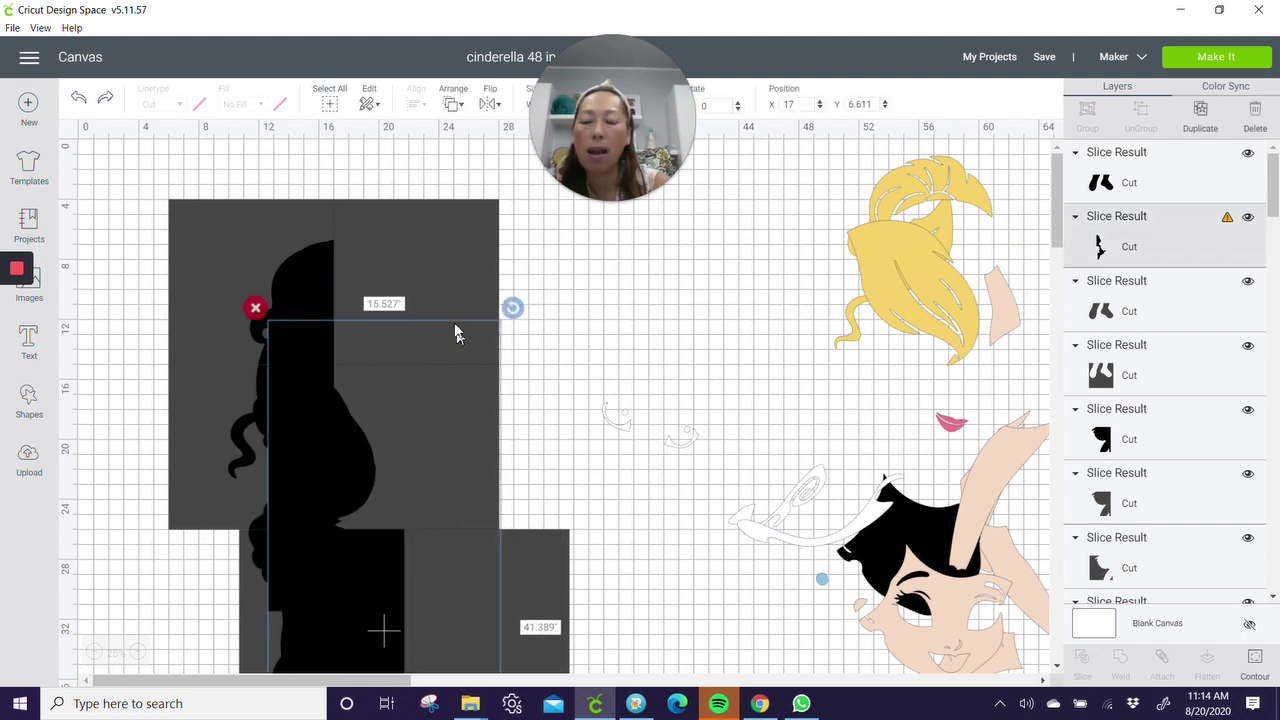
click(80, 99)
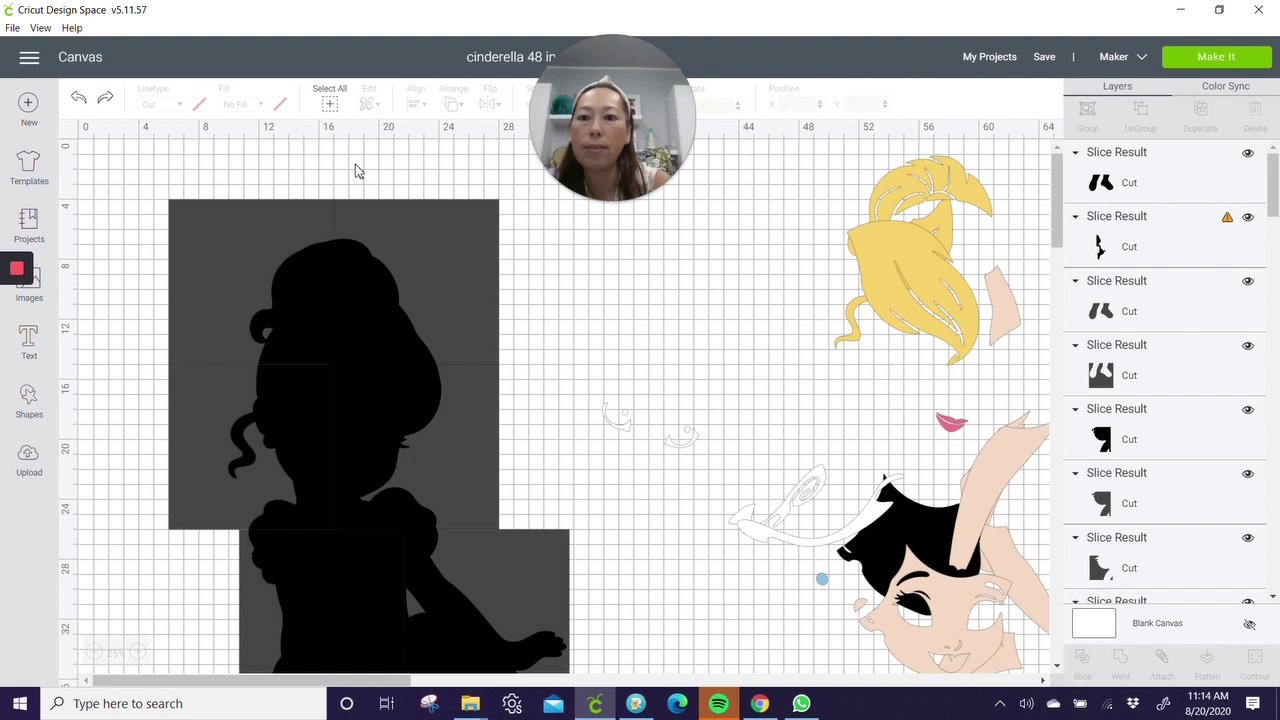
Slice the remaining silhouette with the head square at X 17, Y 4, and with the square behind the outstretched arm at Y 26
drag(354, 162, 440, 293)
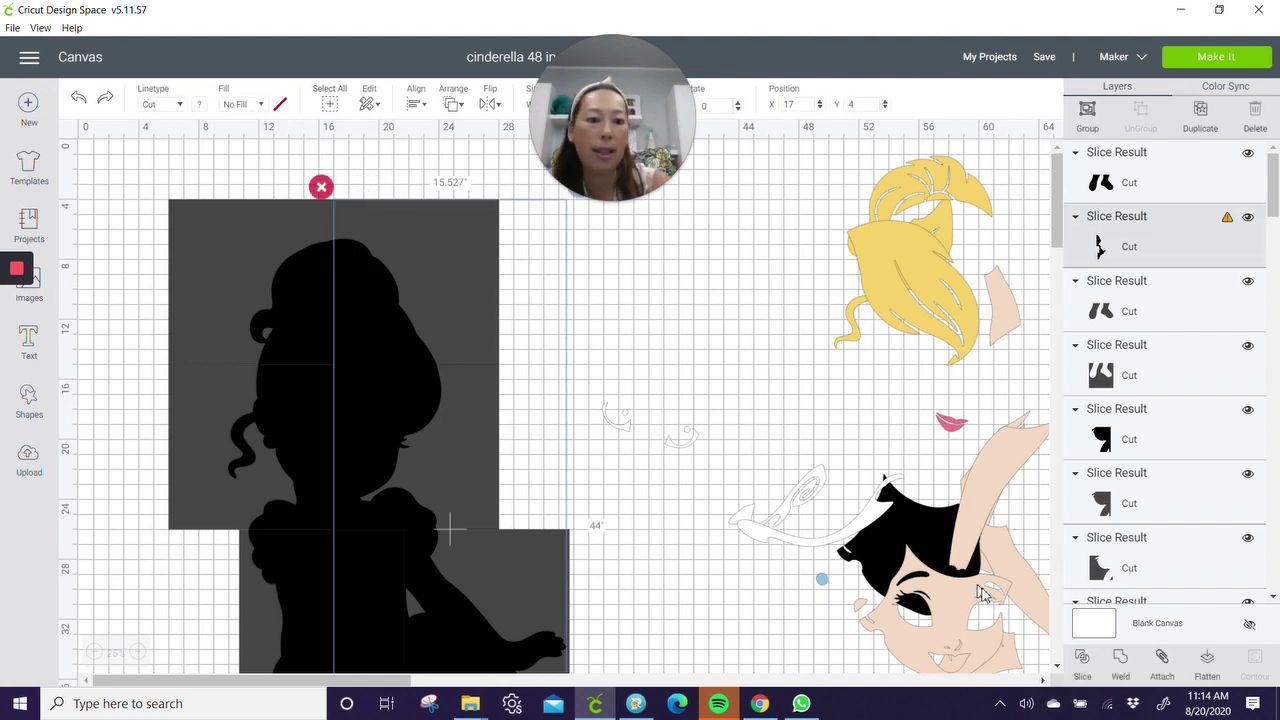
click(1083, 662)
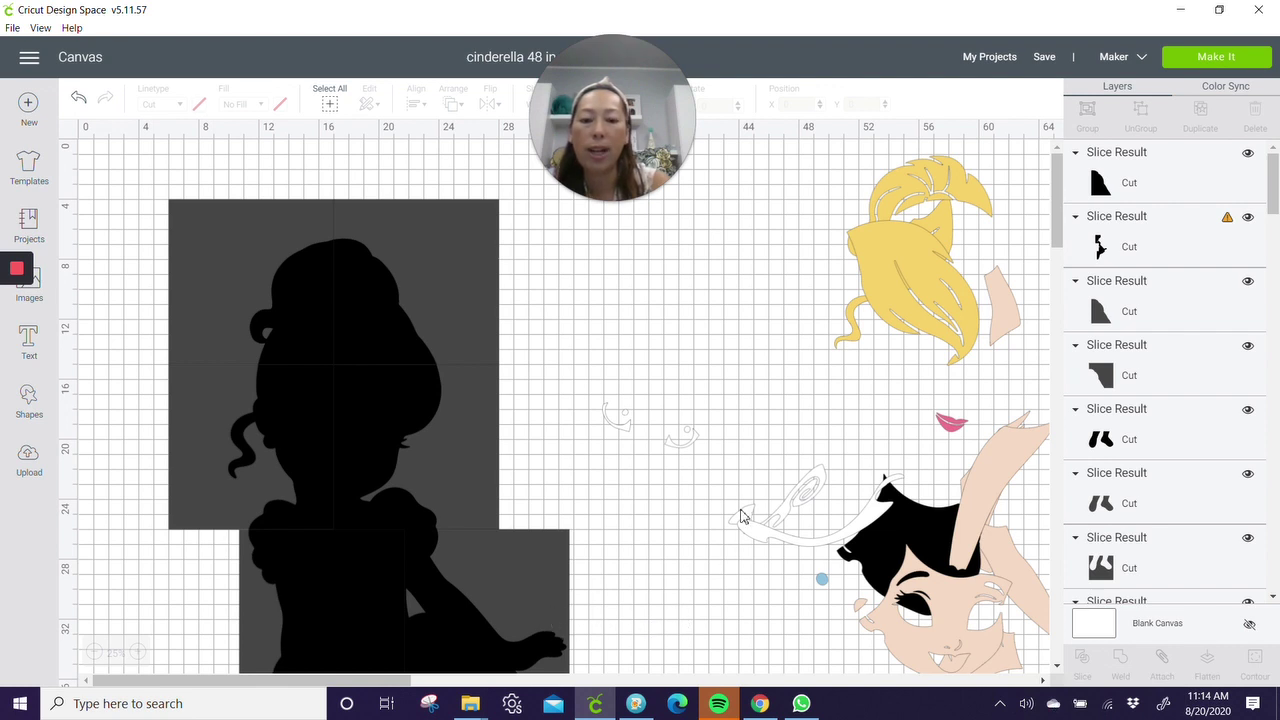
scroll(740, 517, down, 3)
drag(702, 465, 535, 478)
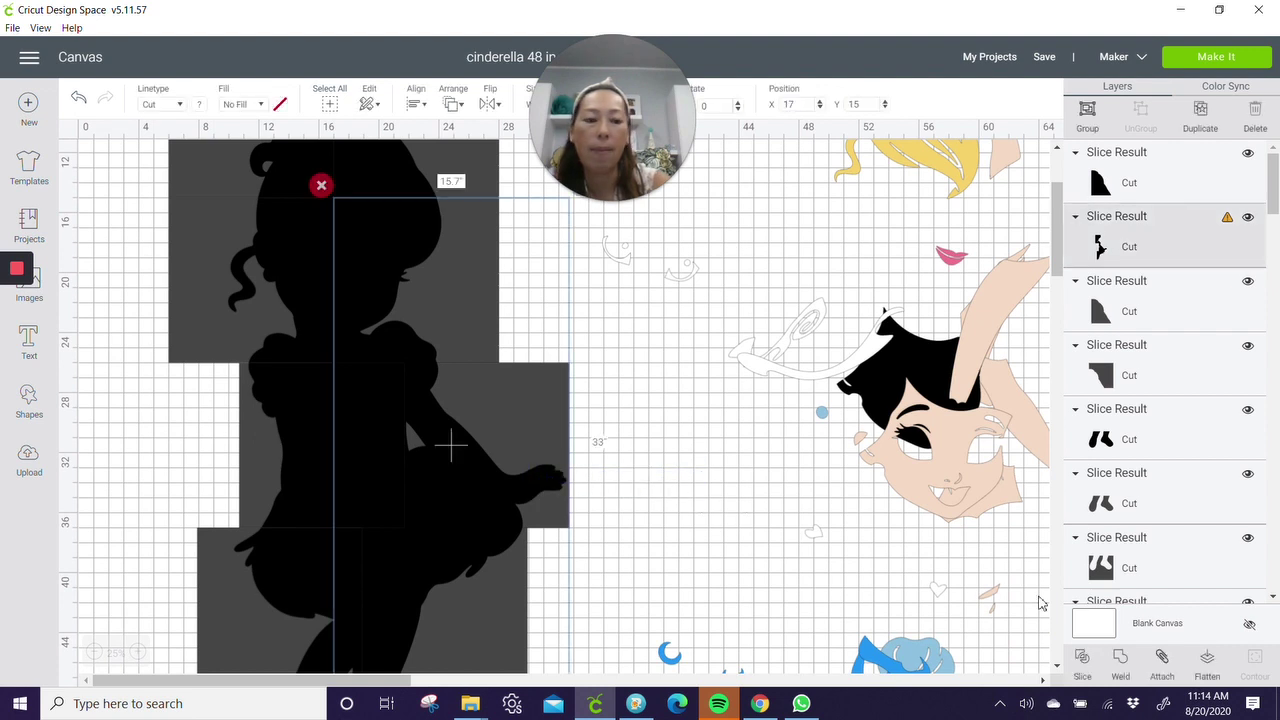
click(1082, 657)
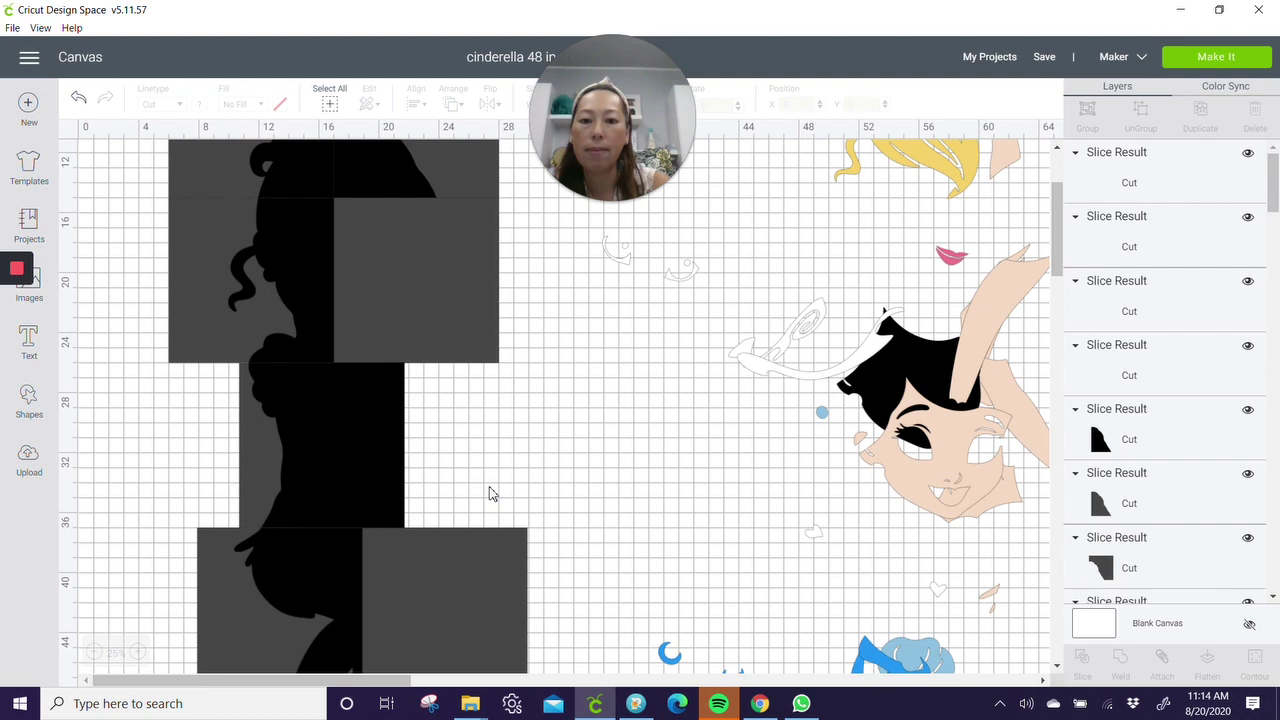
Slice the remaining silhouette with the uncut skirt square behind the front leg in the row at Y 37
scroll(535, 448, down, 3)
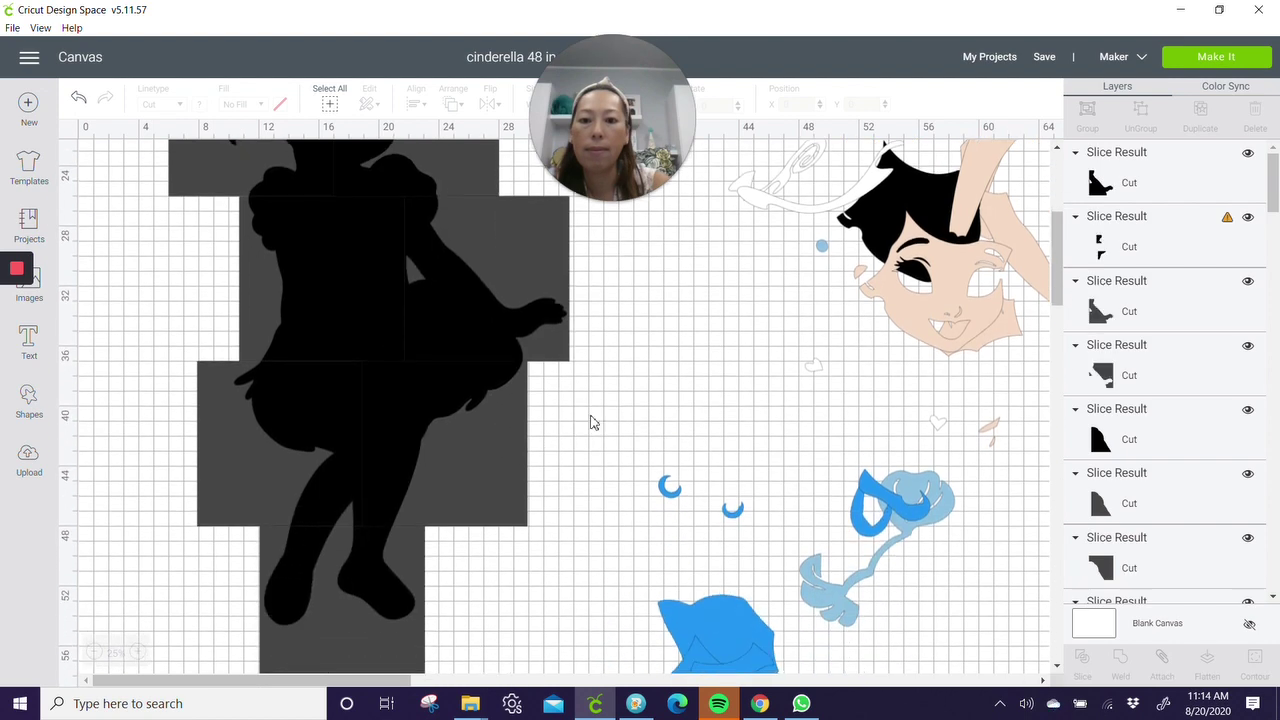
drag(590, 416, 434, 408)
click(1082, 660)
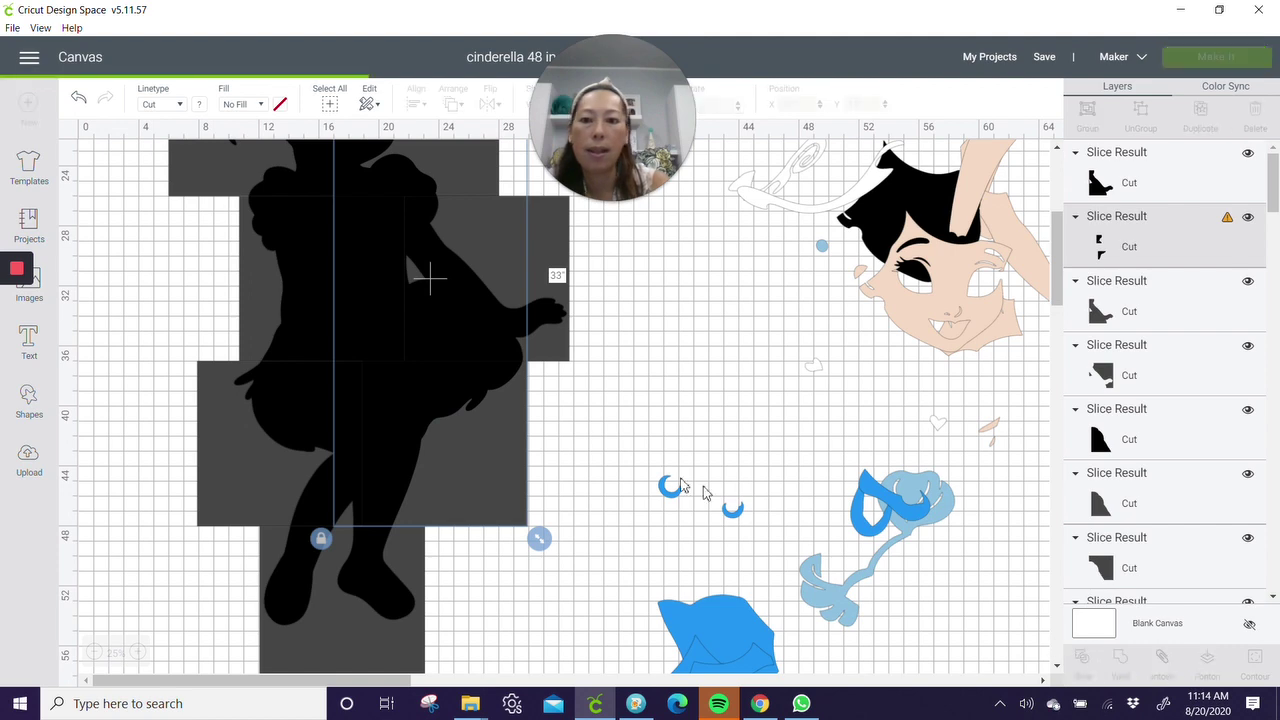
scroll(508, 412, up, 3)
scroll(508, 412, down, 5)
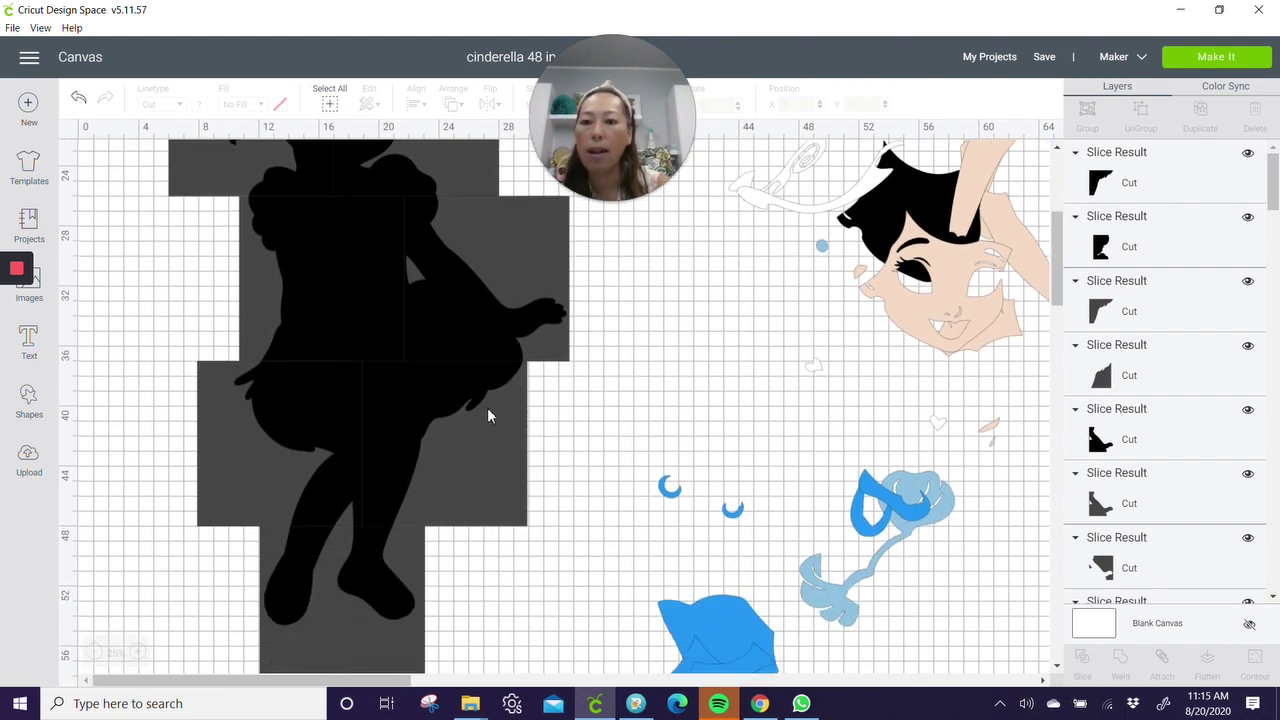
Move the black feet and both black skirt-and-leg pieces off the squares into the empty canvas below, reassembled side by side
scroll(433, 470, down, 3)
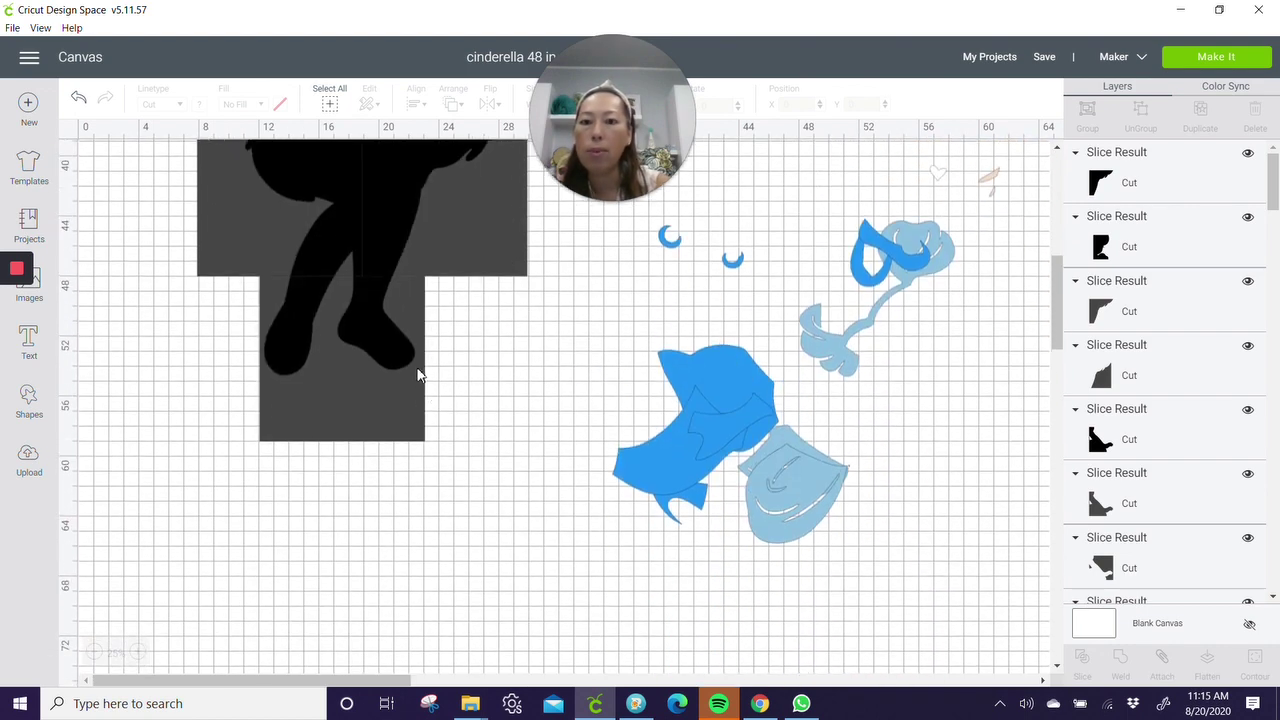
drag(401, 358, 569, 623)
drag(447, 270, 584, 527)
click(351, 214)
drag(512, 433, 603, 619)
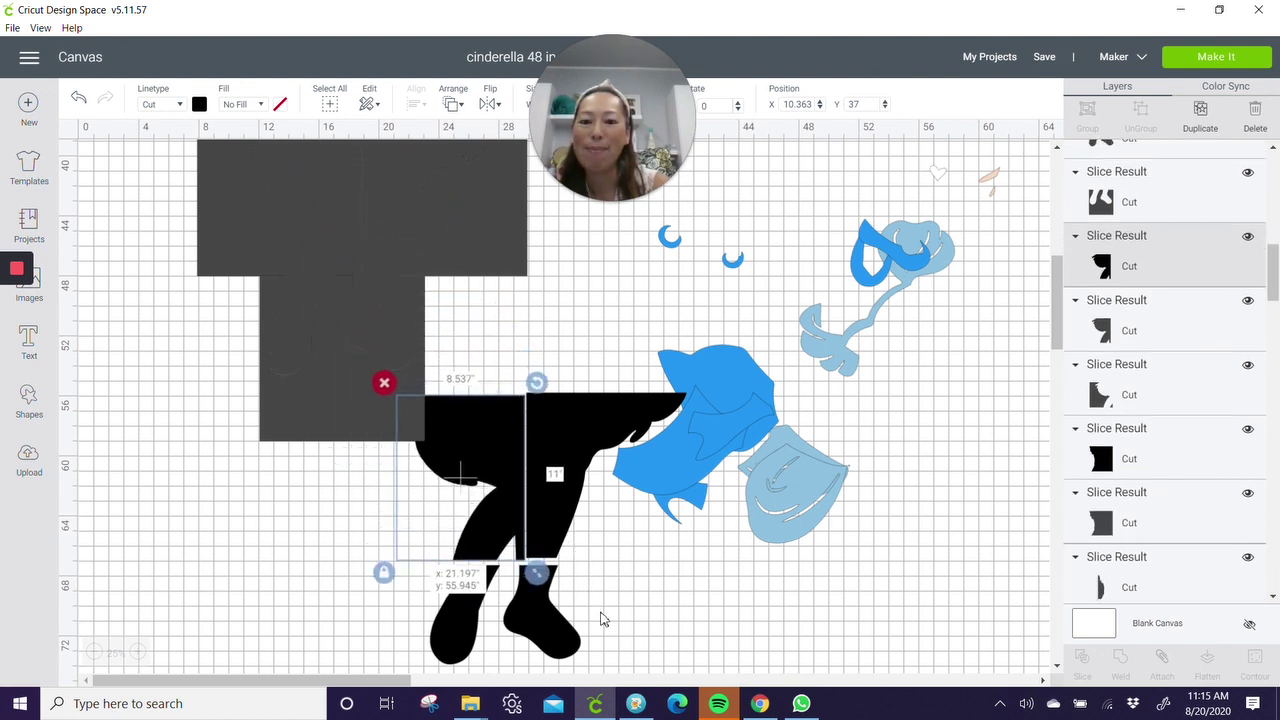
Delete all the leftover gray slice pieces of the skirt and feet rows
click(265, 458)
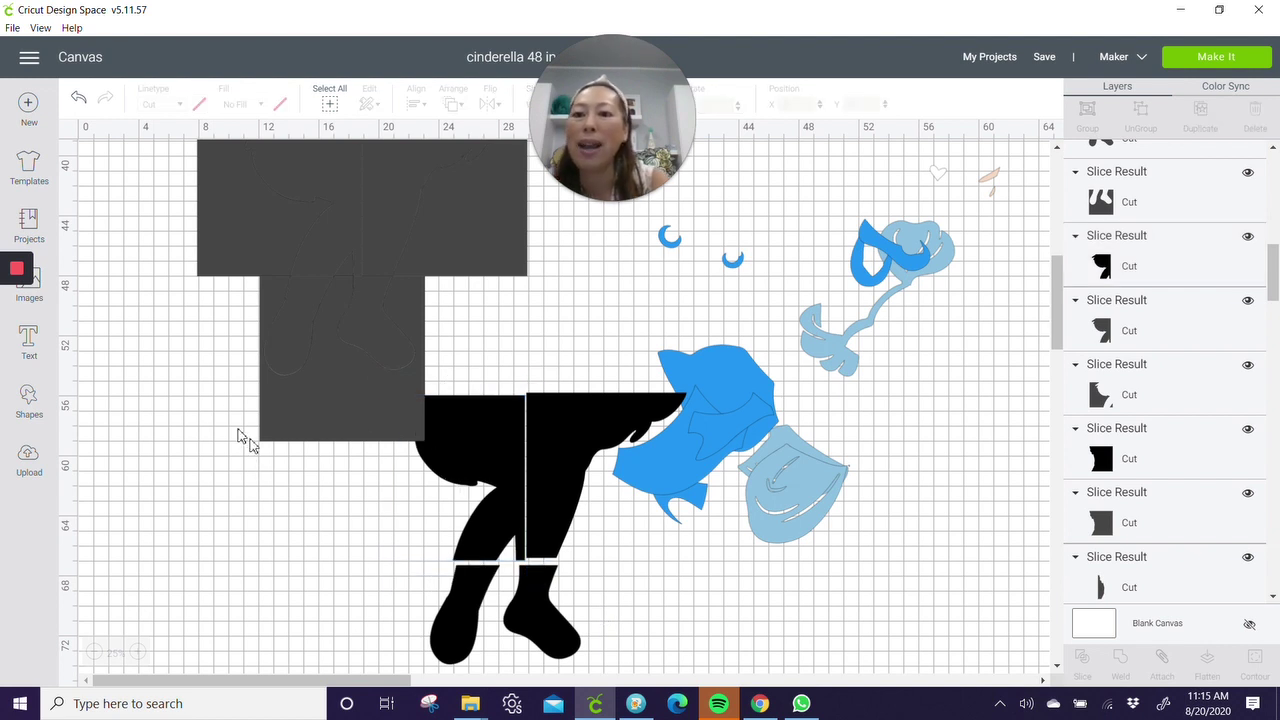
drag(157, 177, 433, 315)
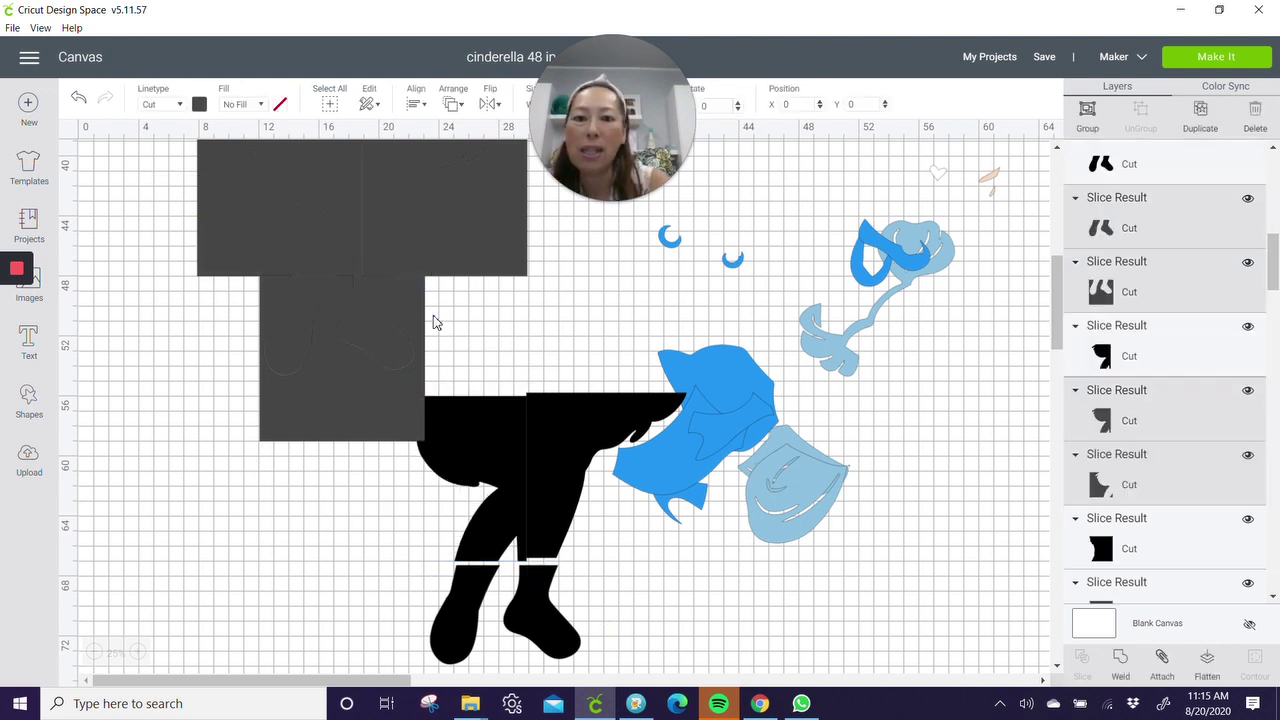
key(Delete)
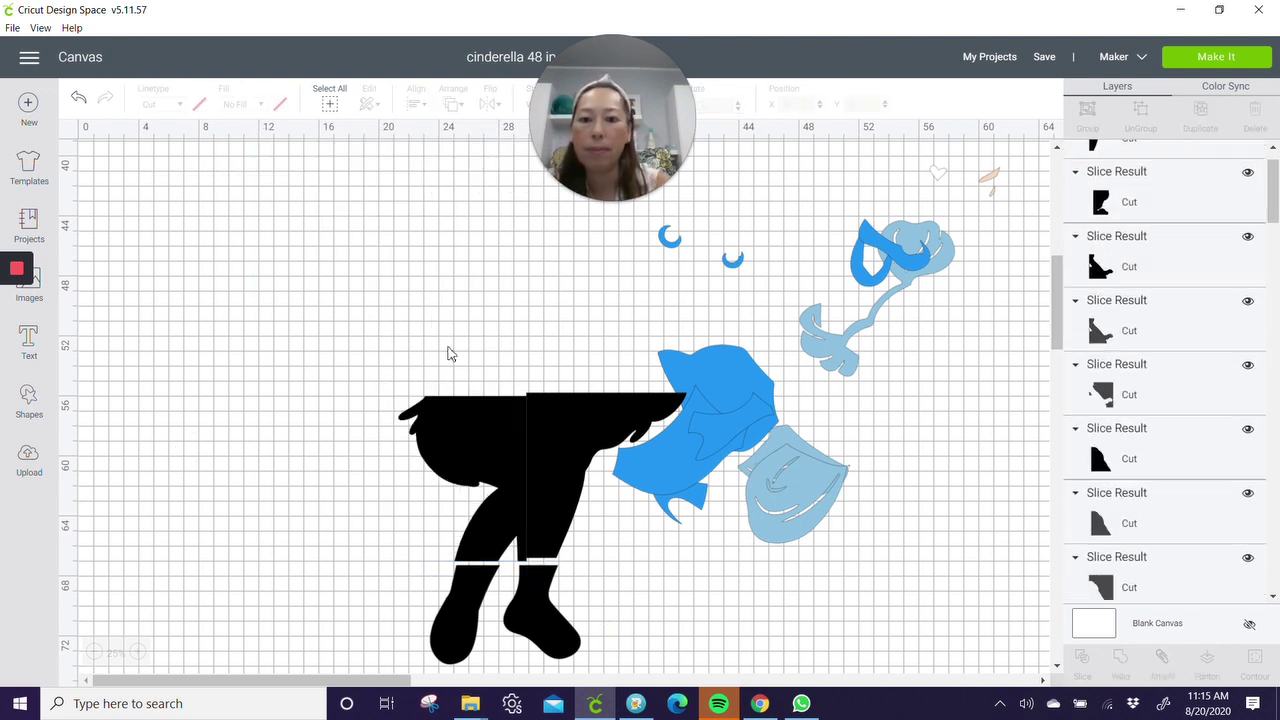
Move the black arm piece to about X 30.4, Y 44.4, and the black torso piece to about X 18.4, Y 43.1
scroll(450, 360, up, 3)
drag(505, 275, 632, 550)
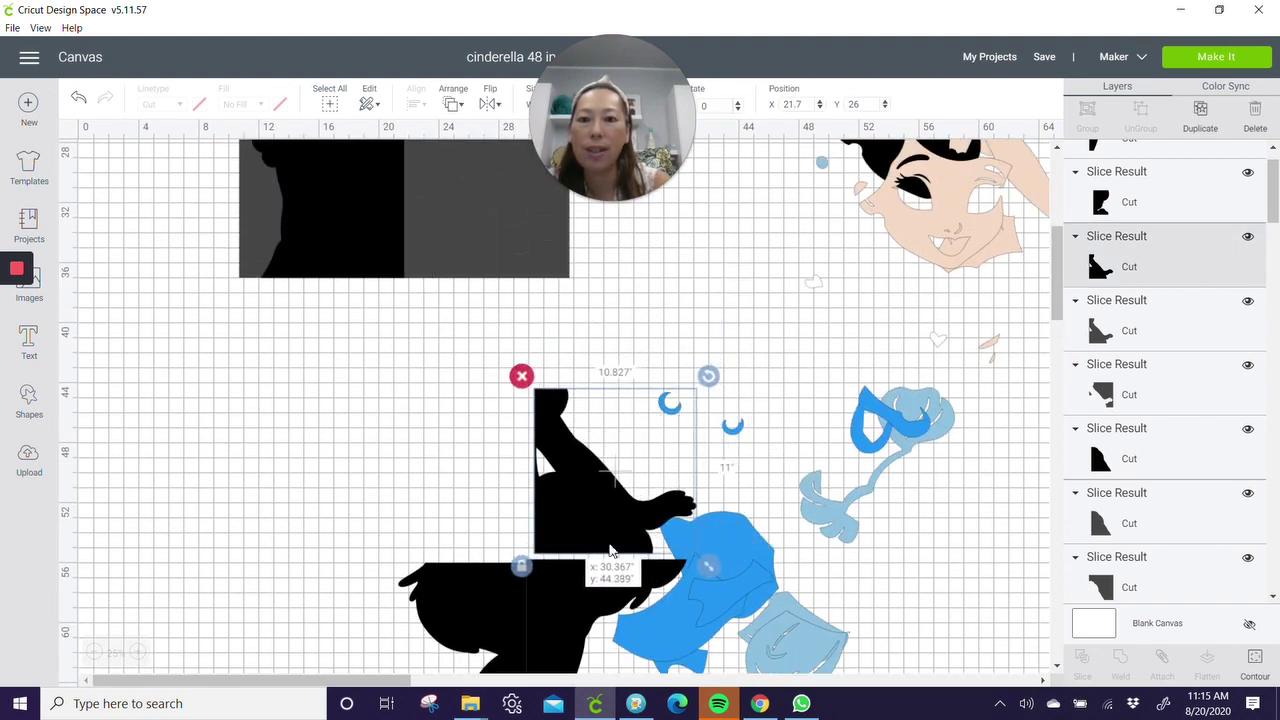
drag(400, 280, 551, 563)
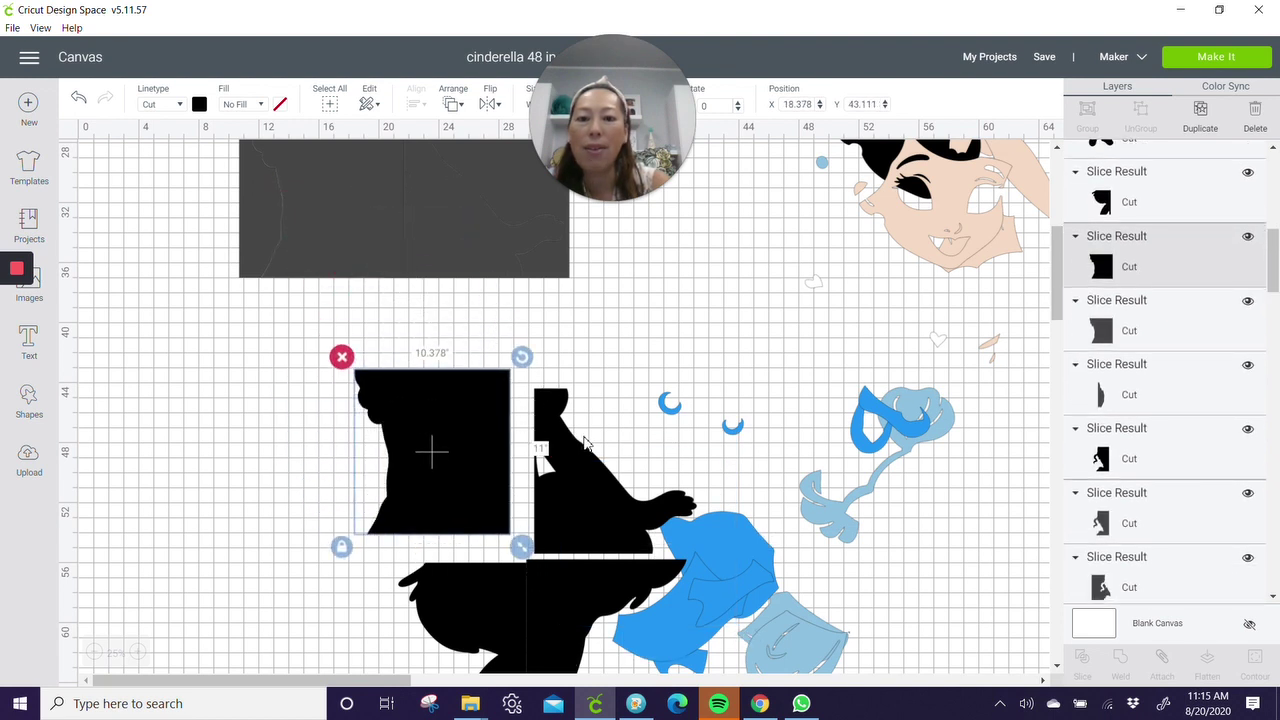
Delete the leftover gray slice pieces of the torso and arm row
click(279, 494)
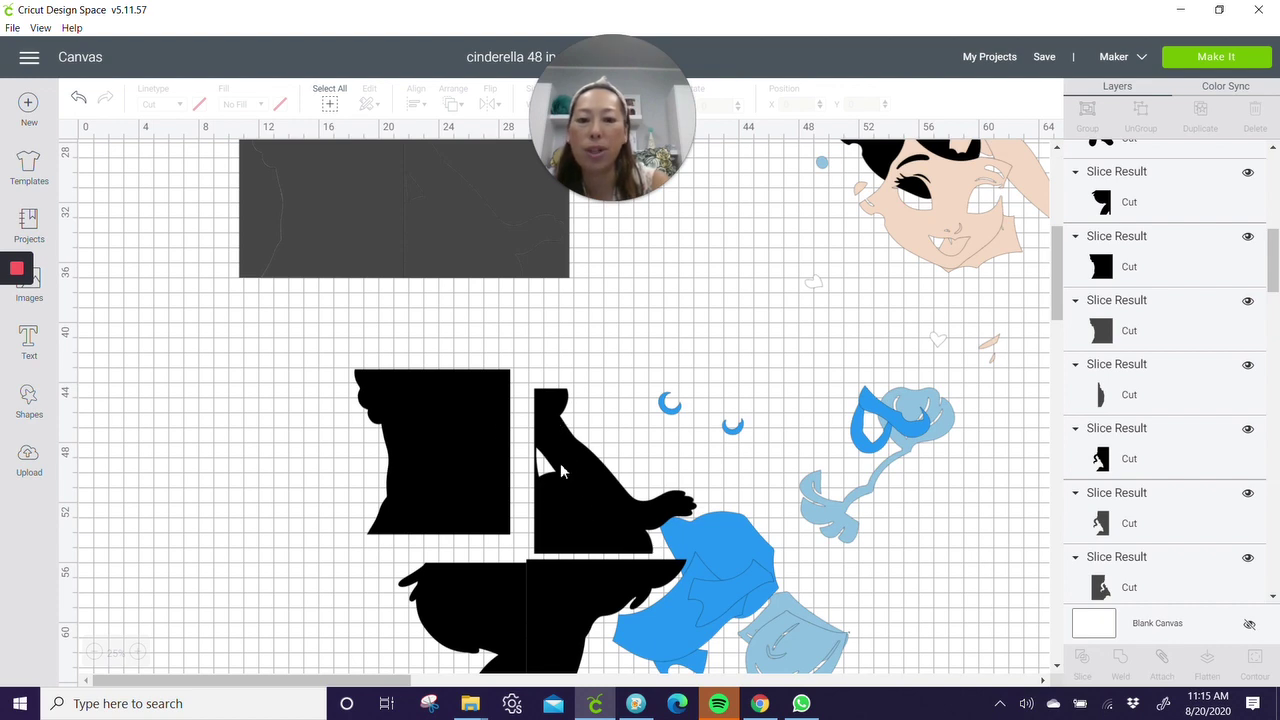
scroll(529, 423, up, 3)
drag(172, 350, 562, 446)
key(Delete)
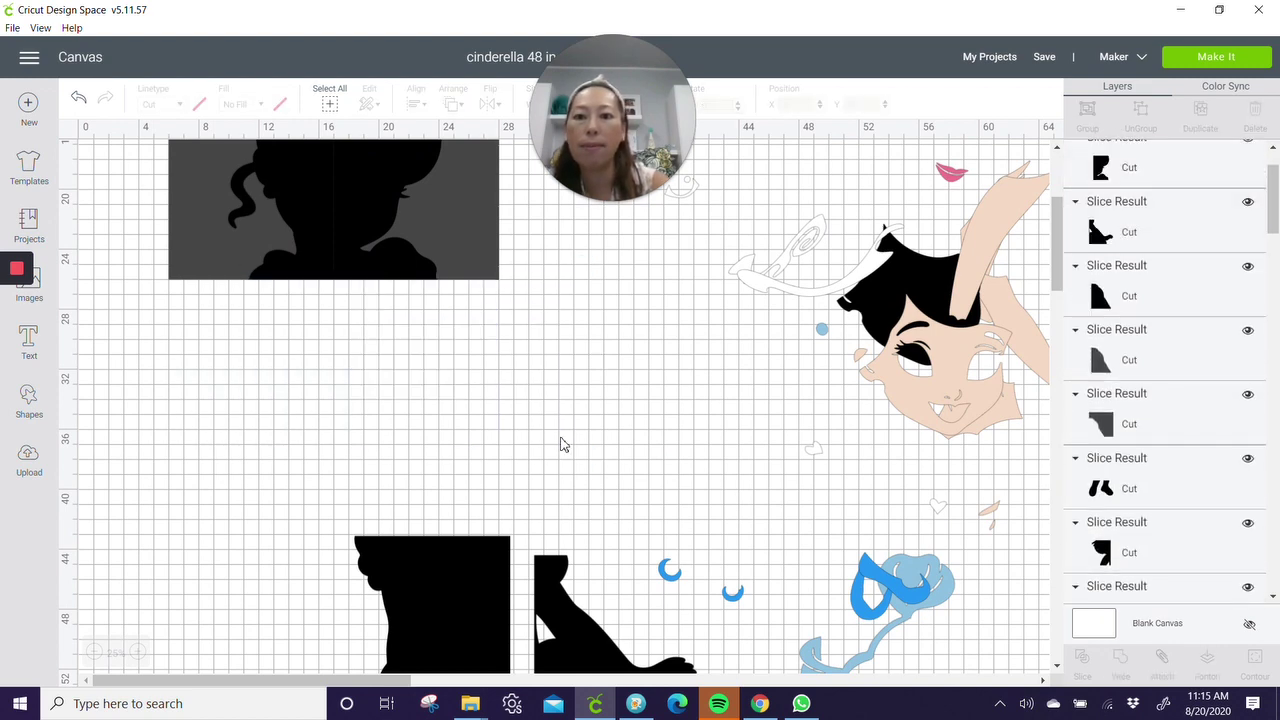
Move the two black lower-head pieces off the gray squares to just above the torso and arm pieces
drag(524, 443, 604, 533)
drag(307, 207, 472, 450)
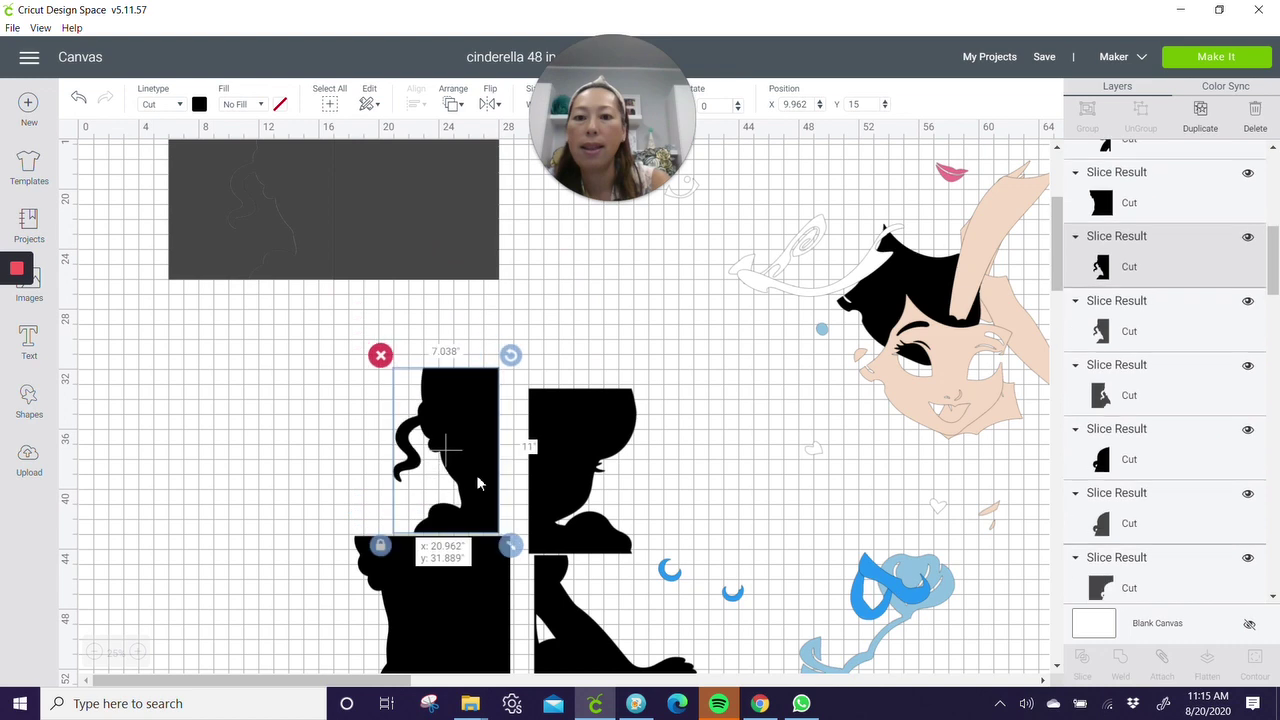
Delete all the leftover gray slice pieces around and below the top of the head
scroll(476, 440, up, 3)
scroll(351, 201, up, 3)
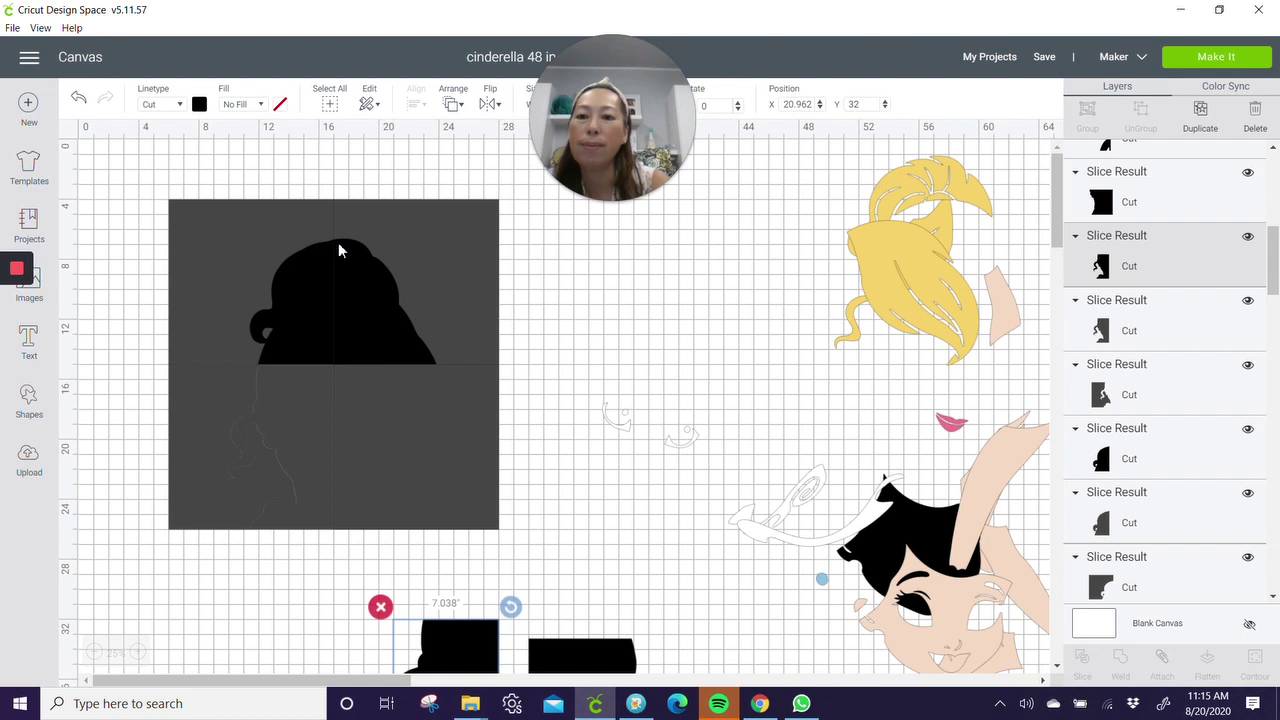
drag(229, 245, 454, 508)
click(140, 462)
key(Delete)
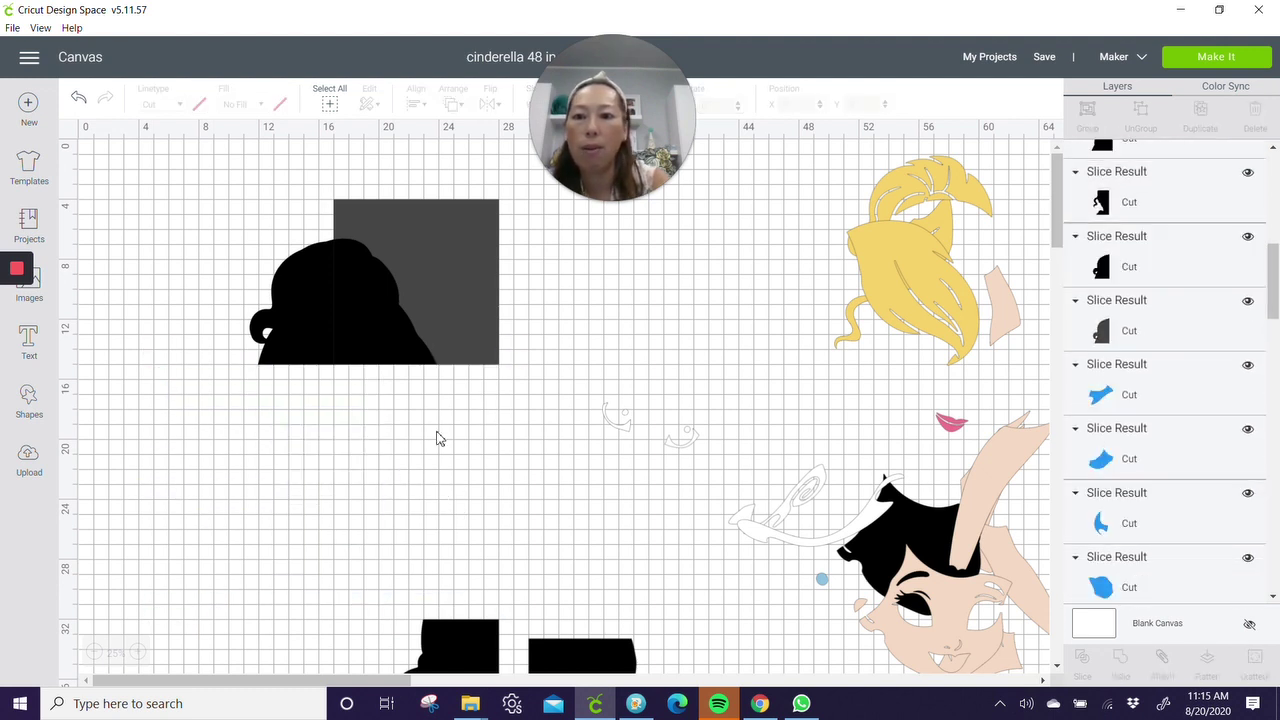
click(440, 253)
drag(463, 277, 510, 465)
click(367, 375)
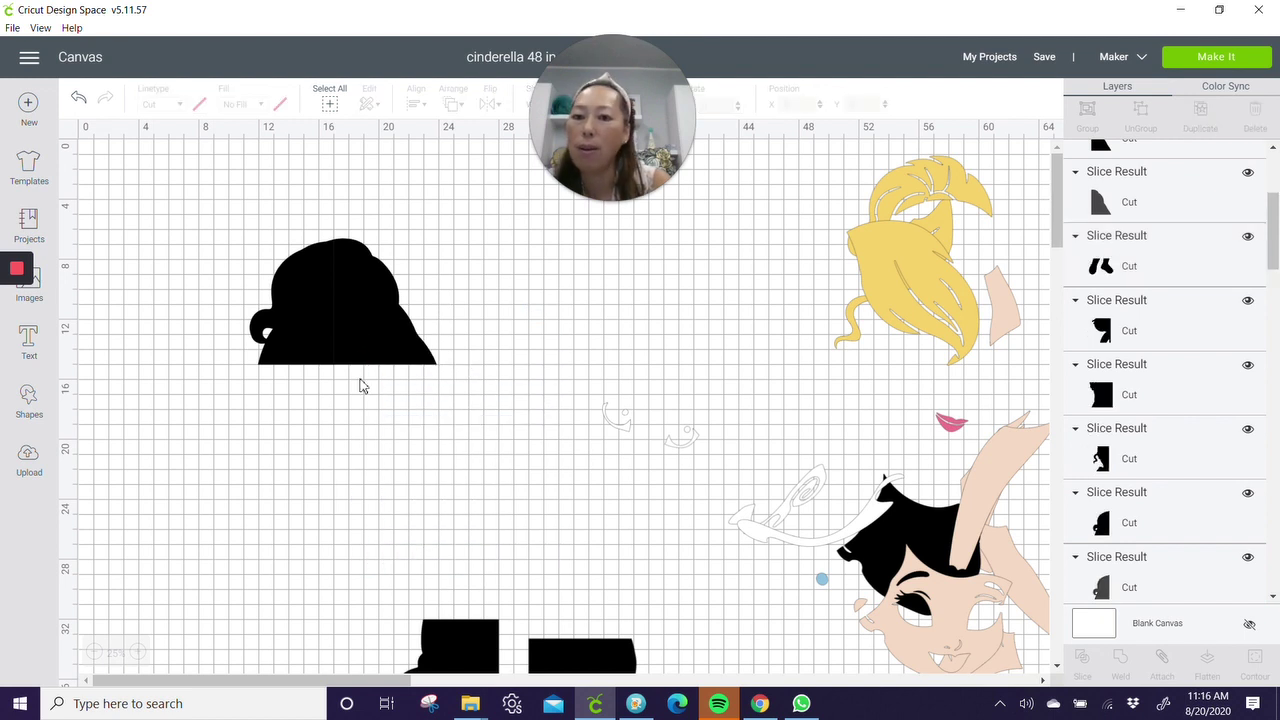
Weld the two black top-of-head pieces together and rotate the welded shape to about 20.42°
drag(171, 209, 480, 390)
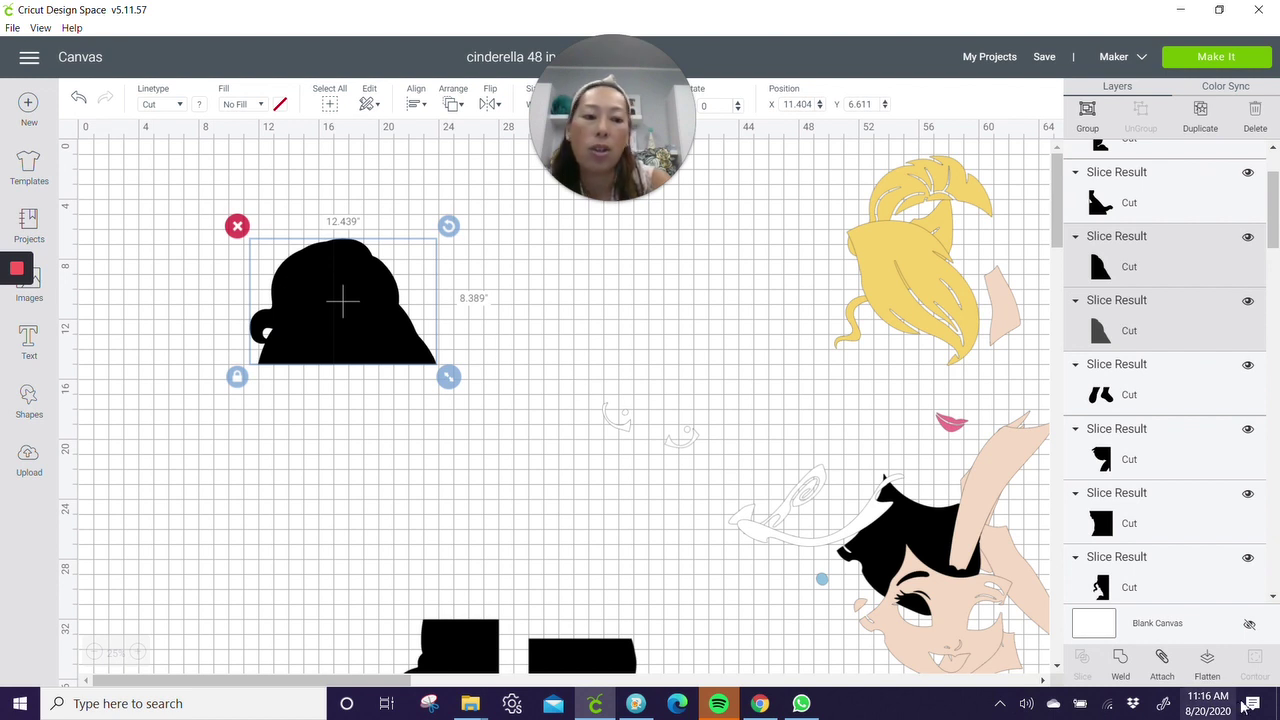
click(1120, 660)
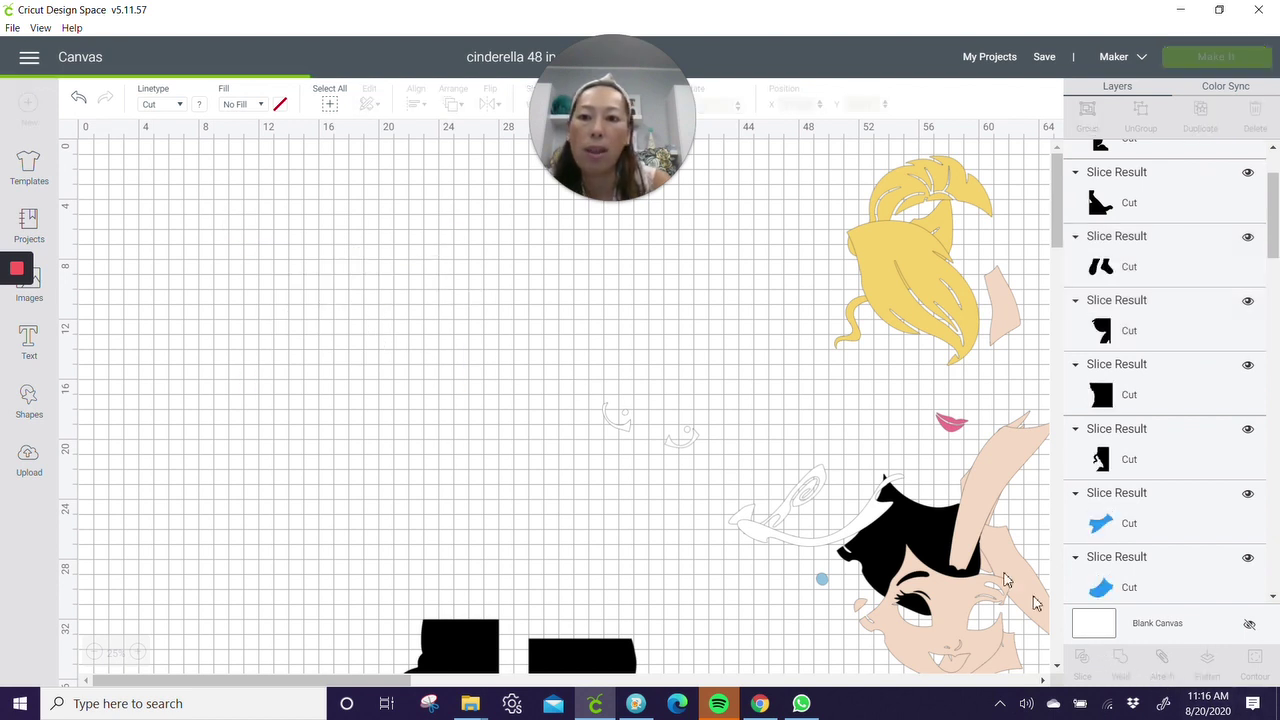
drag(448, 226, 468, 284)
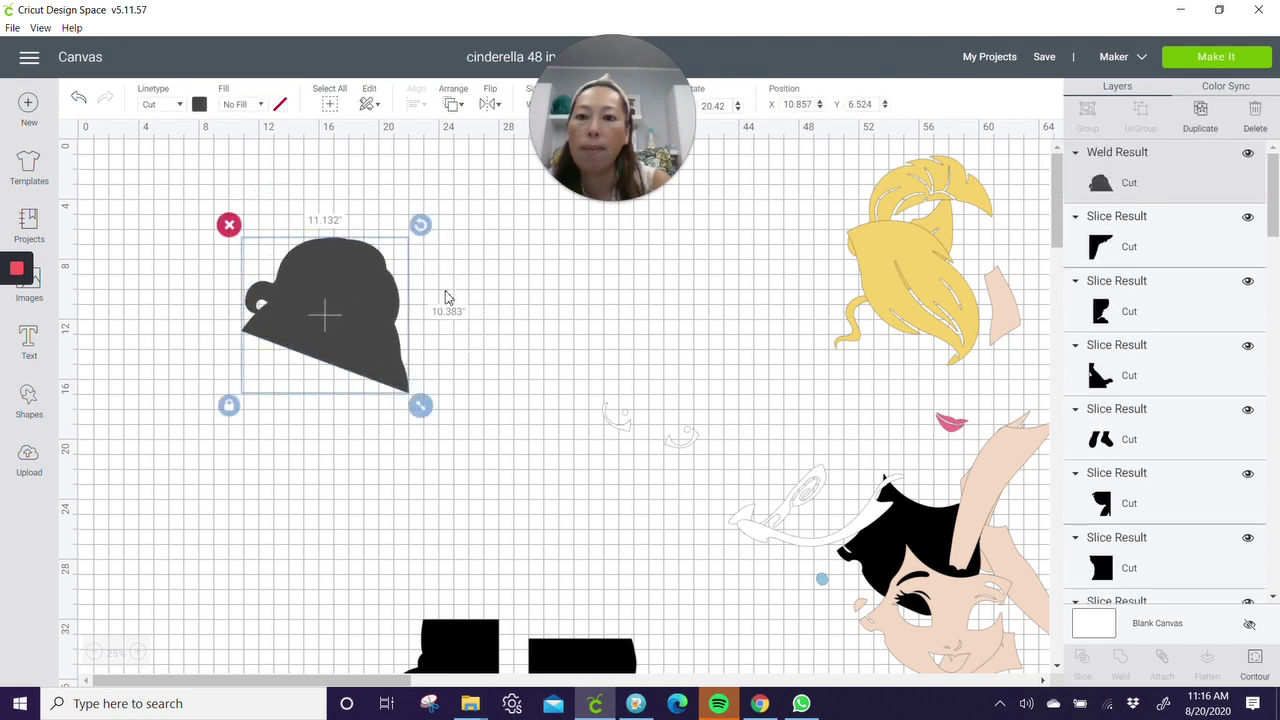
Recolor the welded head piece black and move it above the lower-head pieces, at about X 22.4, Y 21.5
click(200, 105)
click(259, 164)
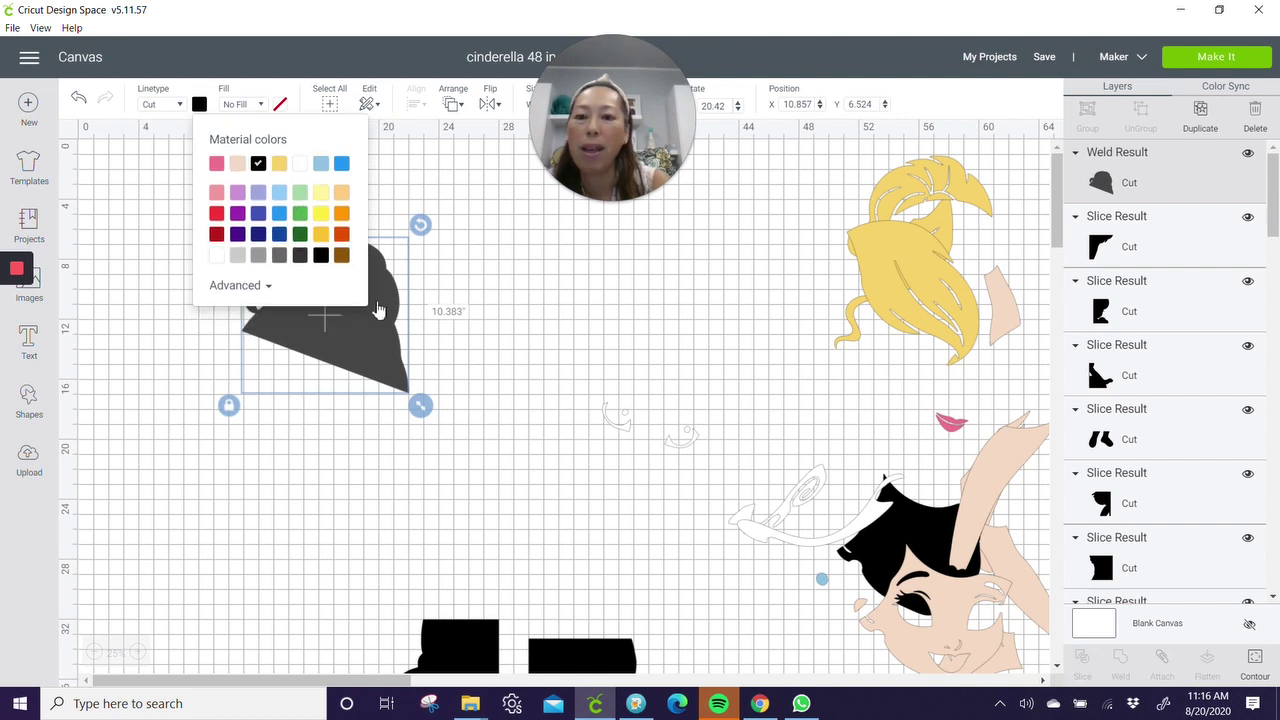
drag(366, 362, 541, 570)
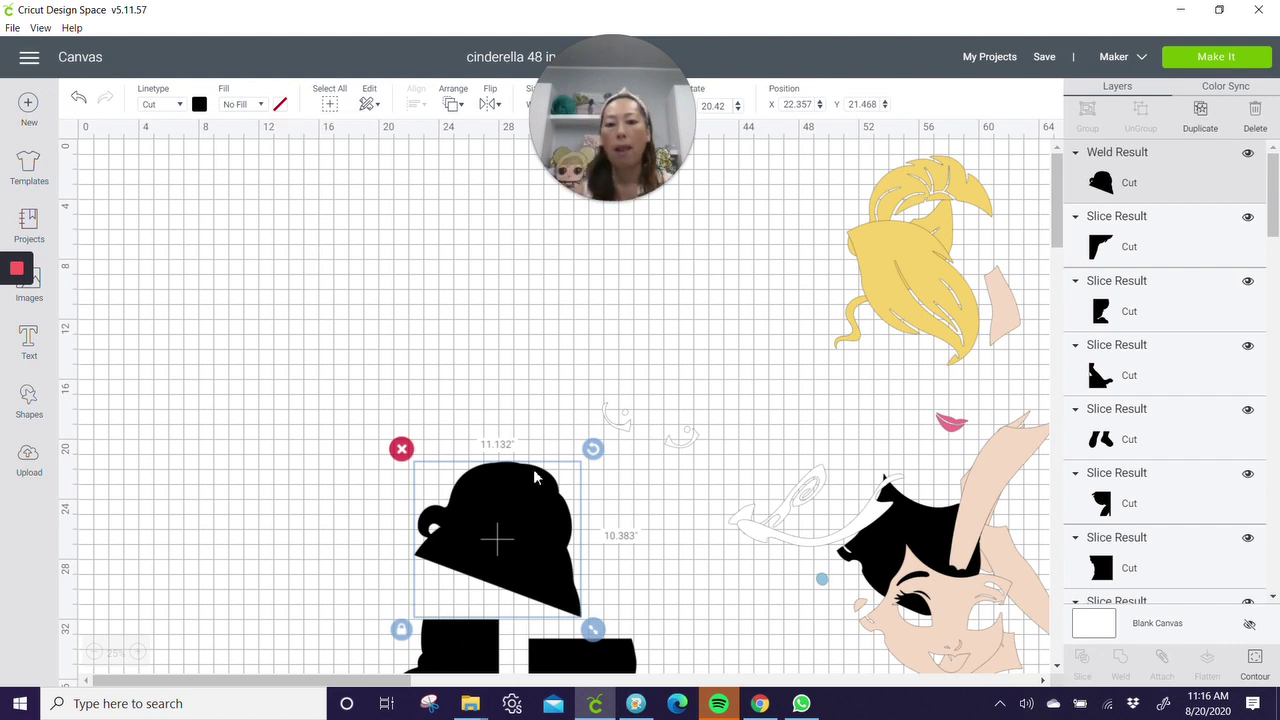
Insert a square near the feet and move the black feet piece to about X 27.9, Y 68.2
scroll(534, 477, down, 5)
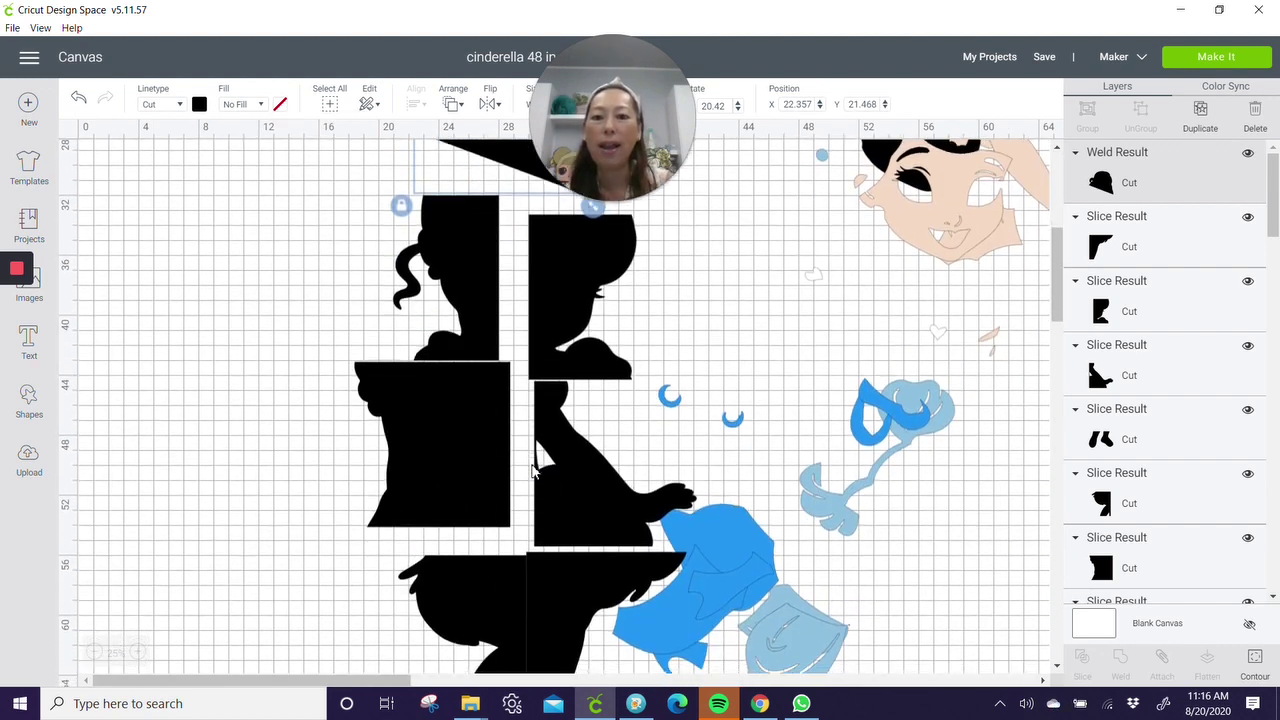
scroll(534, 470, down, 3)
click(541, 540)
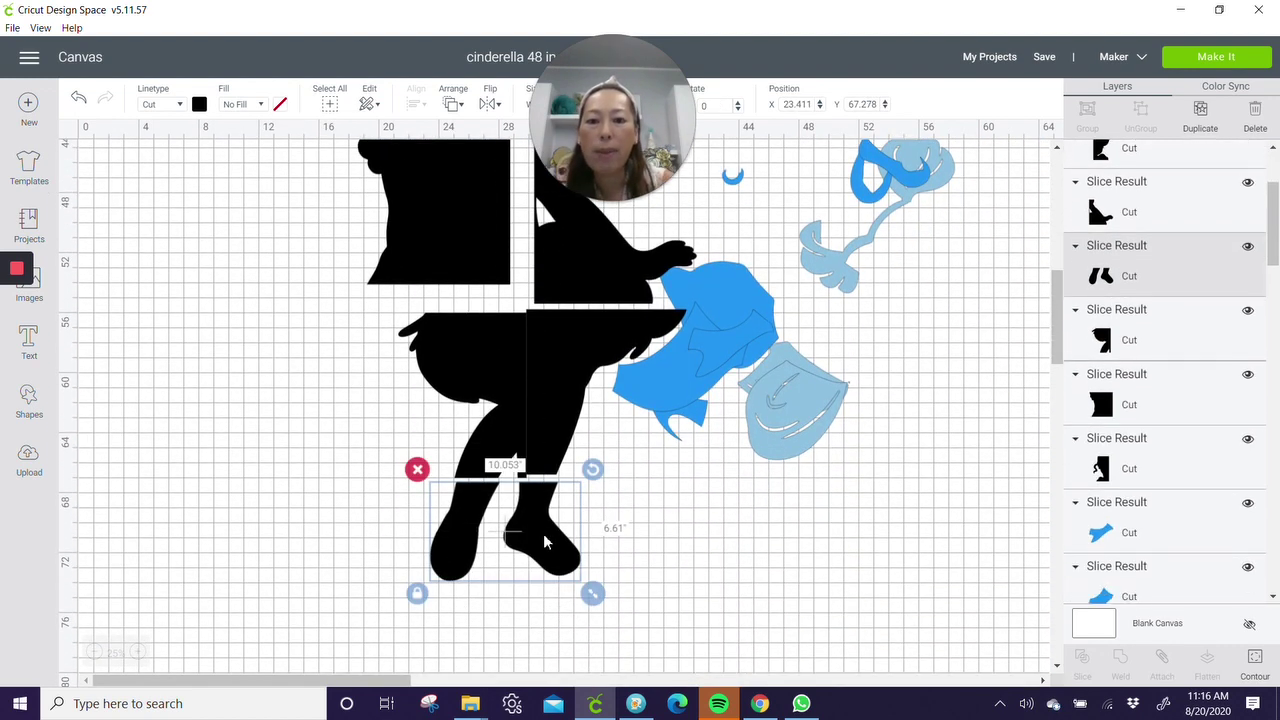
click(54, 405)
click(96, 287)
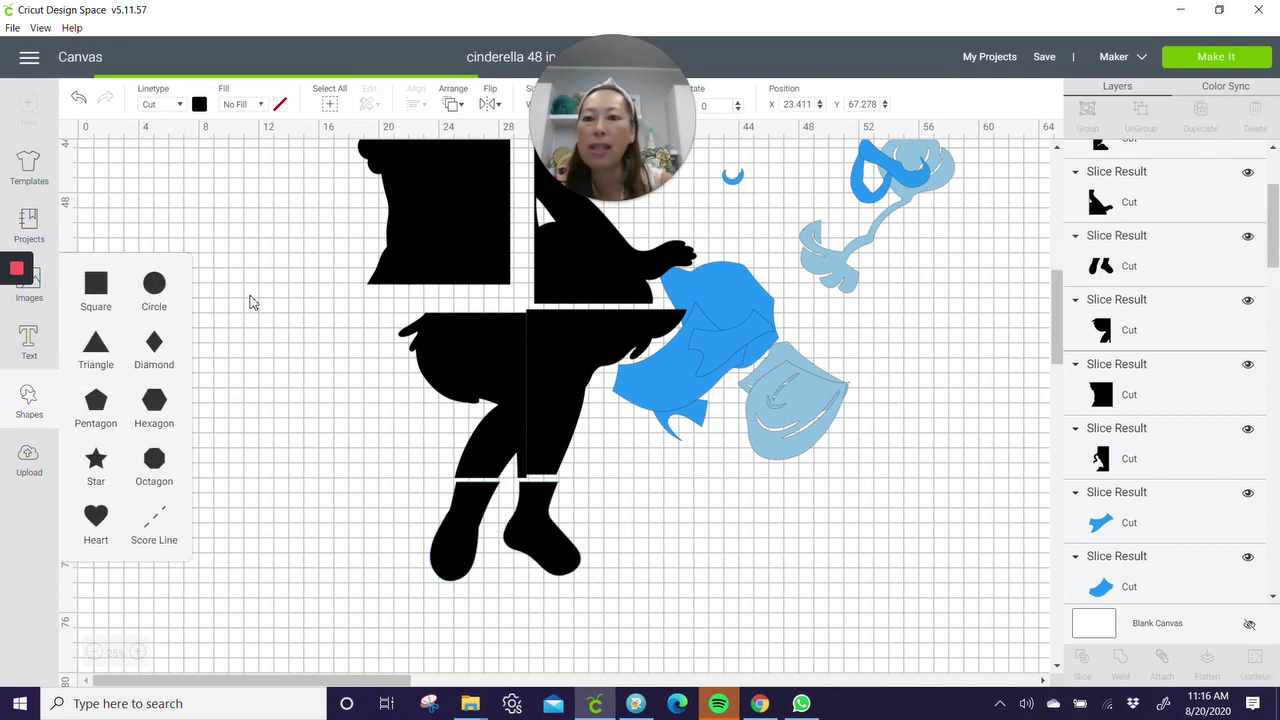
drag(187, 236, 417, 576)
drag(543, 510, 598, 522)
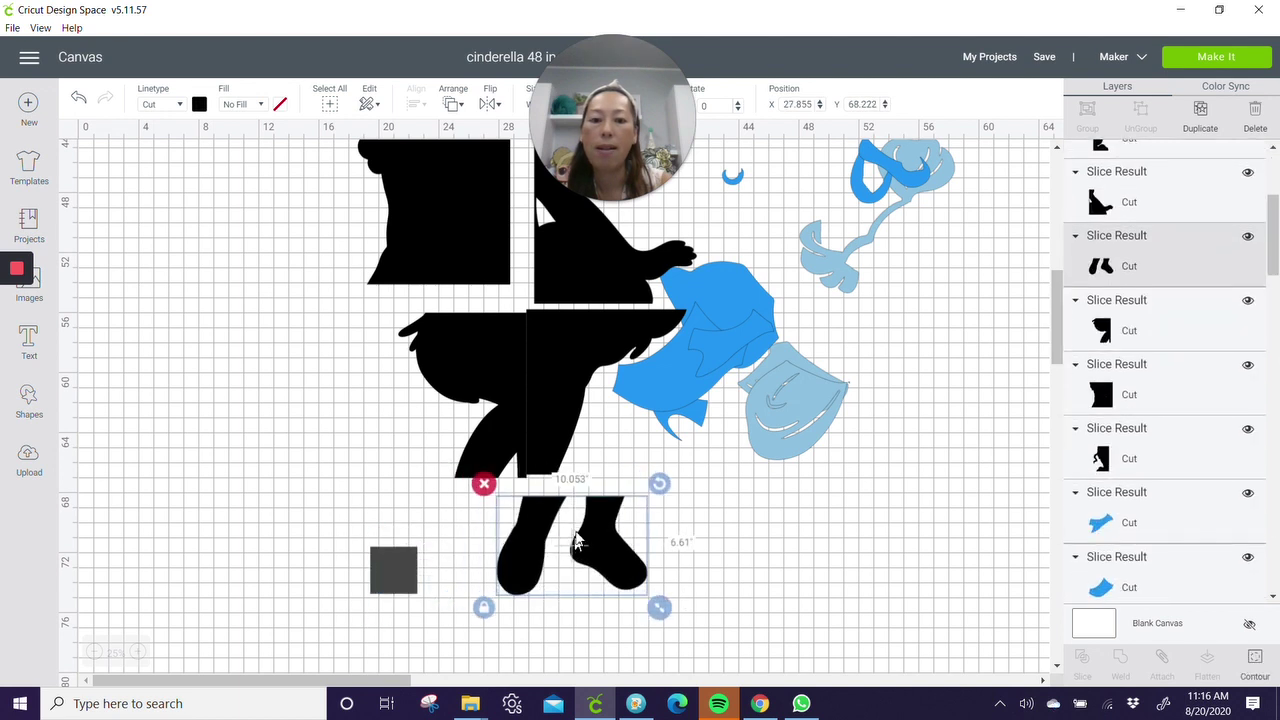
Enlarge the square to about 8.44 inches, place it over only one foot, and slice it with the feet piece
click(396, 585)
drag(422, 606, 506, 657)
drag(444, 585, 537, 518)
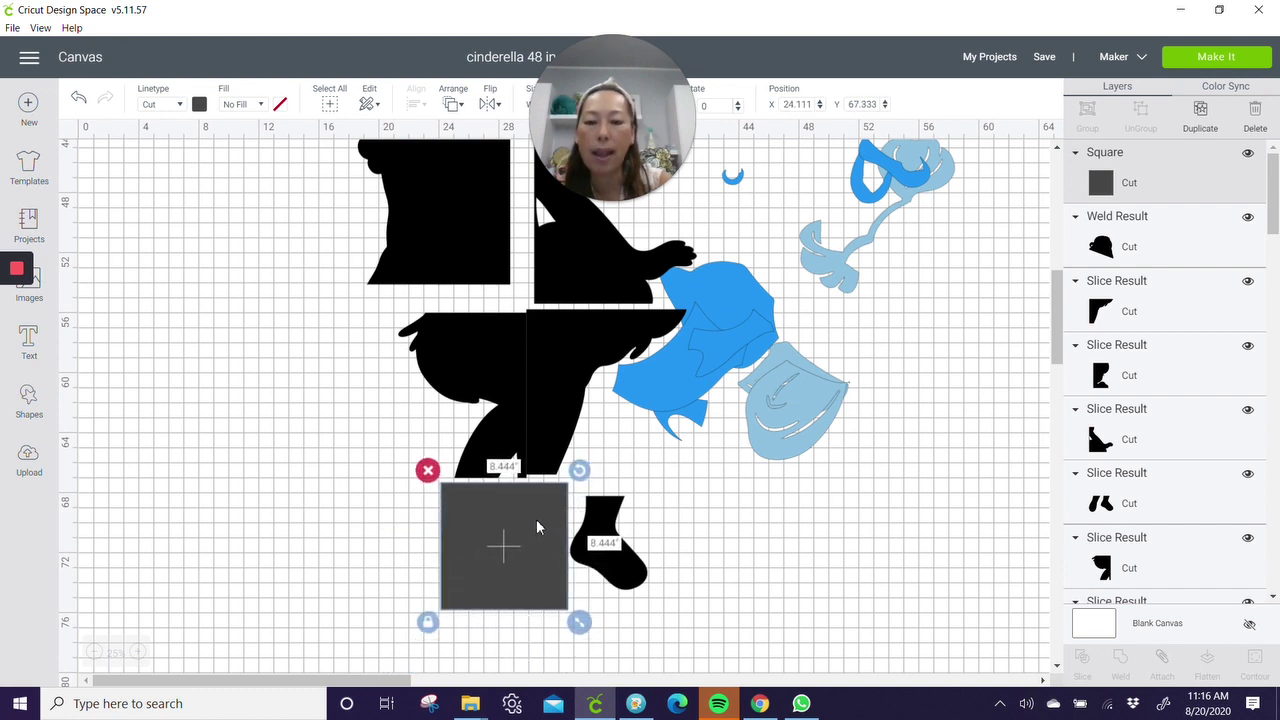
click(310, 552)
drag(306, 533, 657, 593)
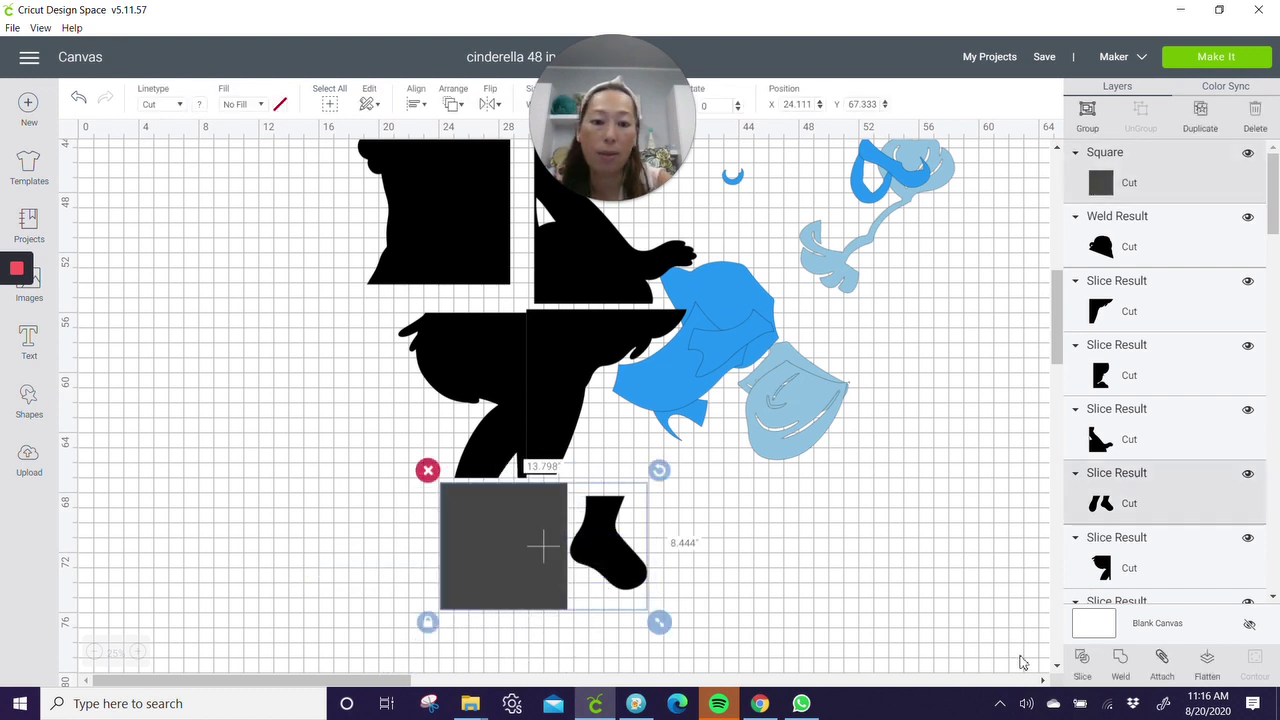
click(1079, 668)
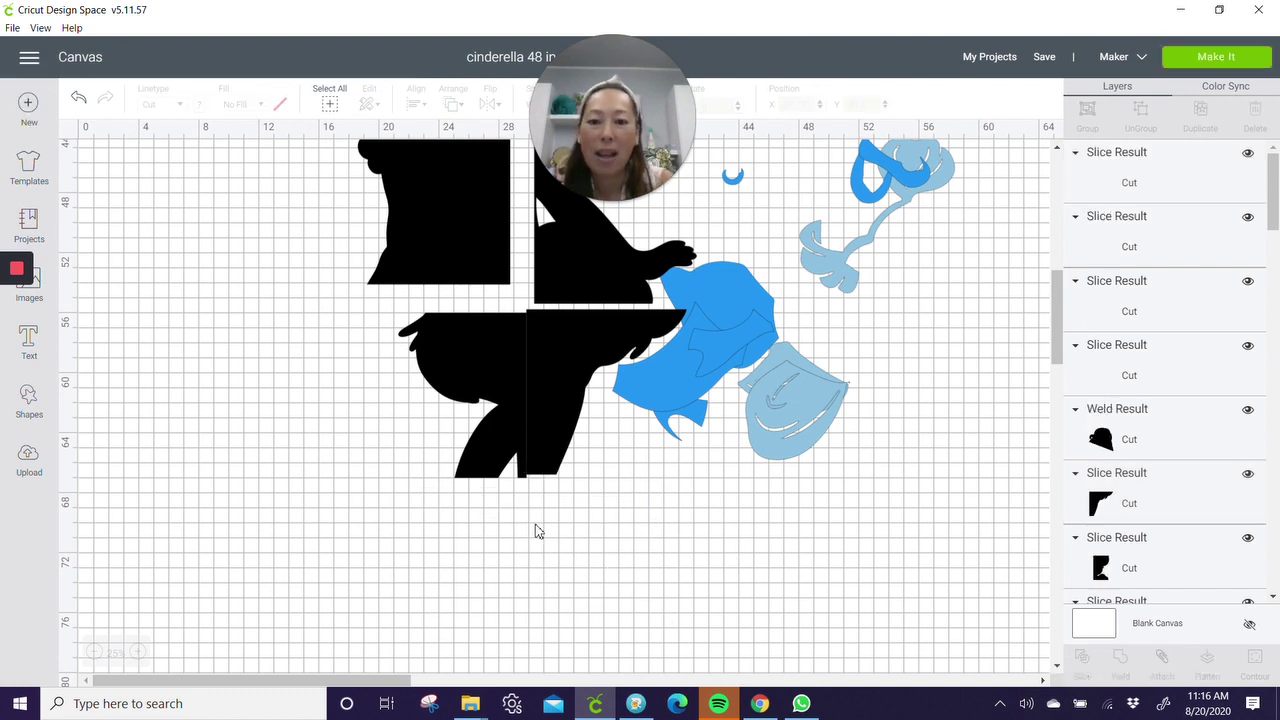
Delete the leftover pieces of the foot slice, including the gray square with the foot cutout
drag(532, 516, 307, 520)
key(Delete)
drag(460, 510, 299, 503)
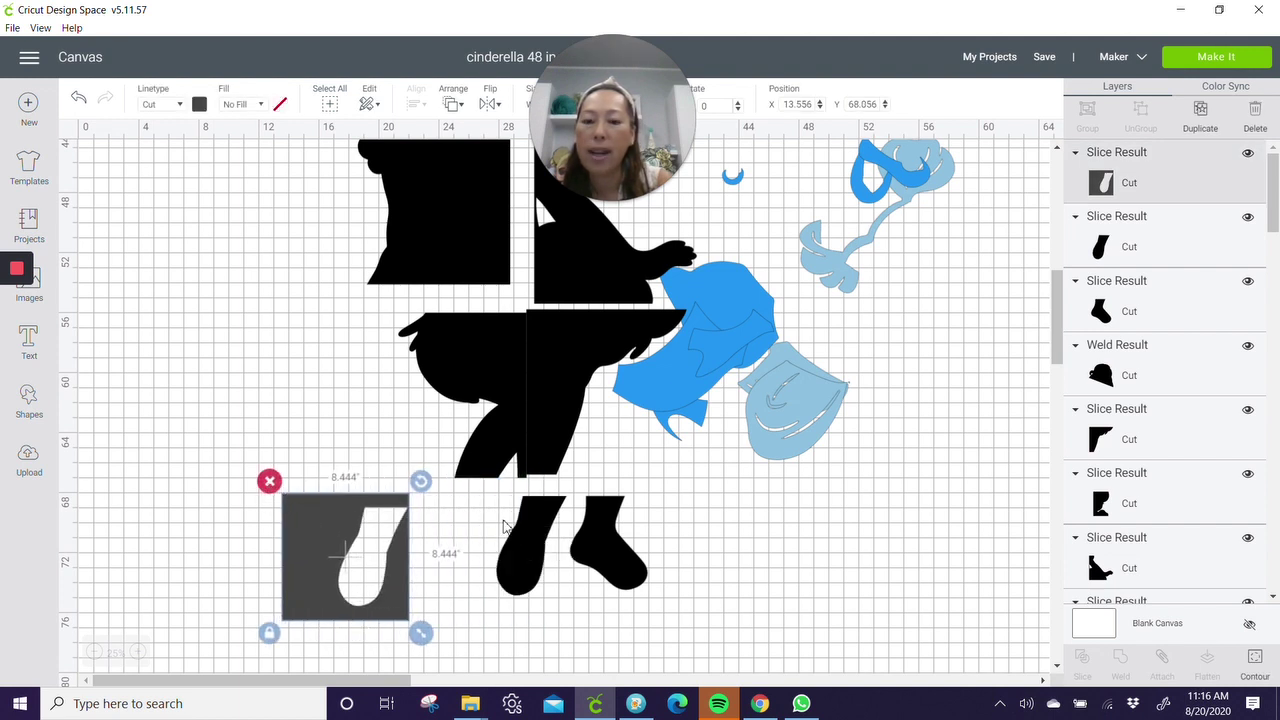
key(Delete)
Move the two separated foot pieces back under the legs and save the project
drag(505, 527, 460, 532)
drag(600, 545, 540, 552)
click(1044, 60)
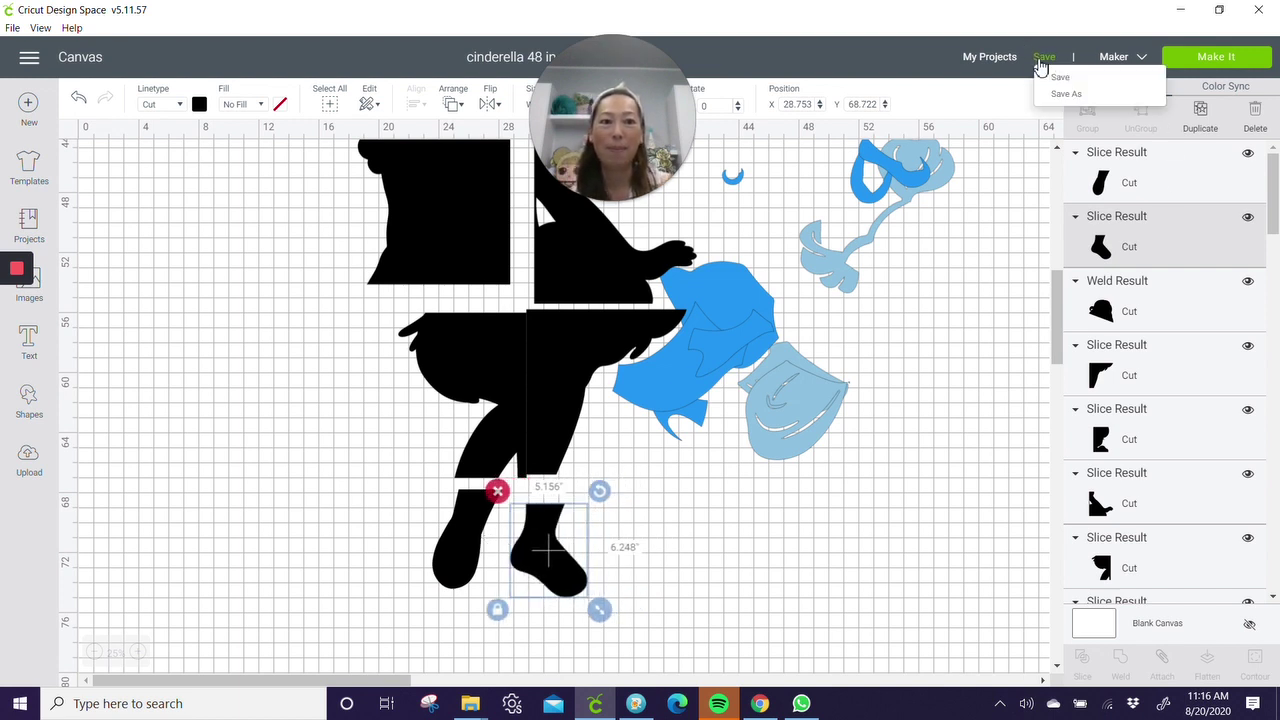
click(1062, 78)
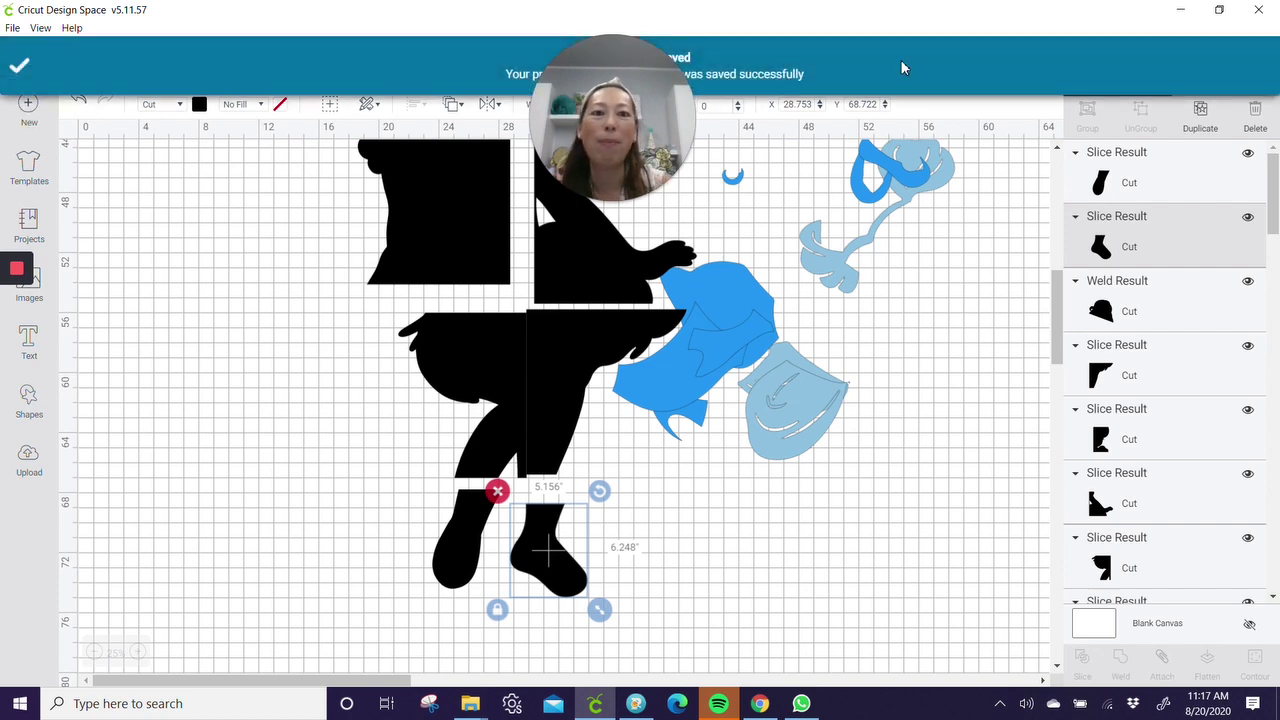
Open the mat preview for cutting, review the mats, and accept continuing with a larger mat
click(1212, 60)
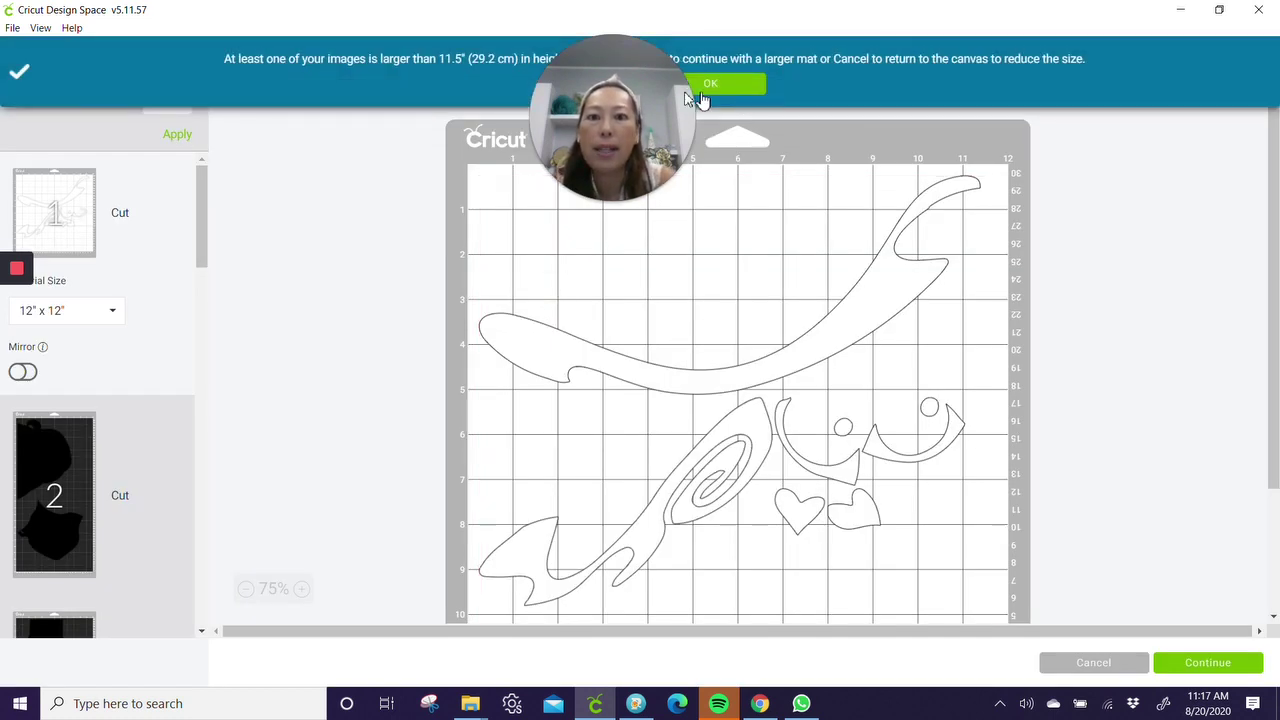
scroll(71, 337, down, 5)
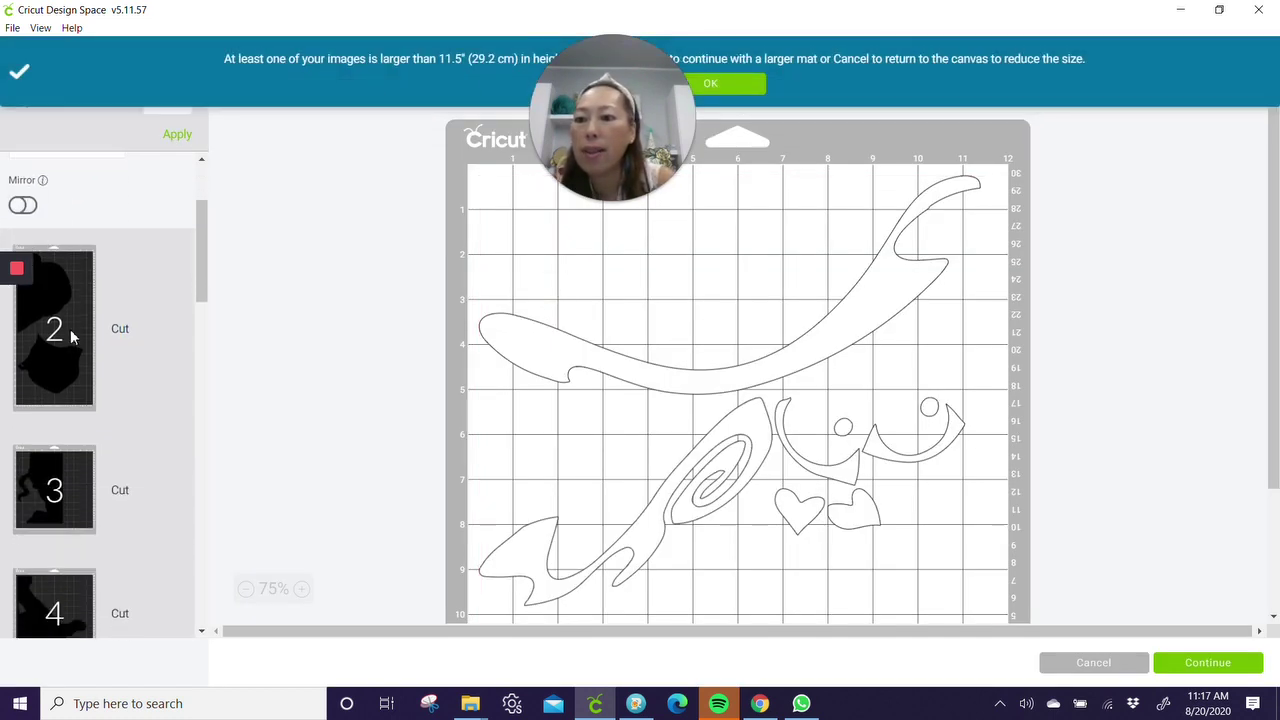
scroll(71, 337, down, 10)
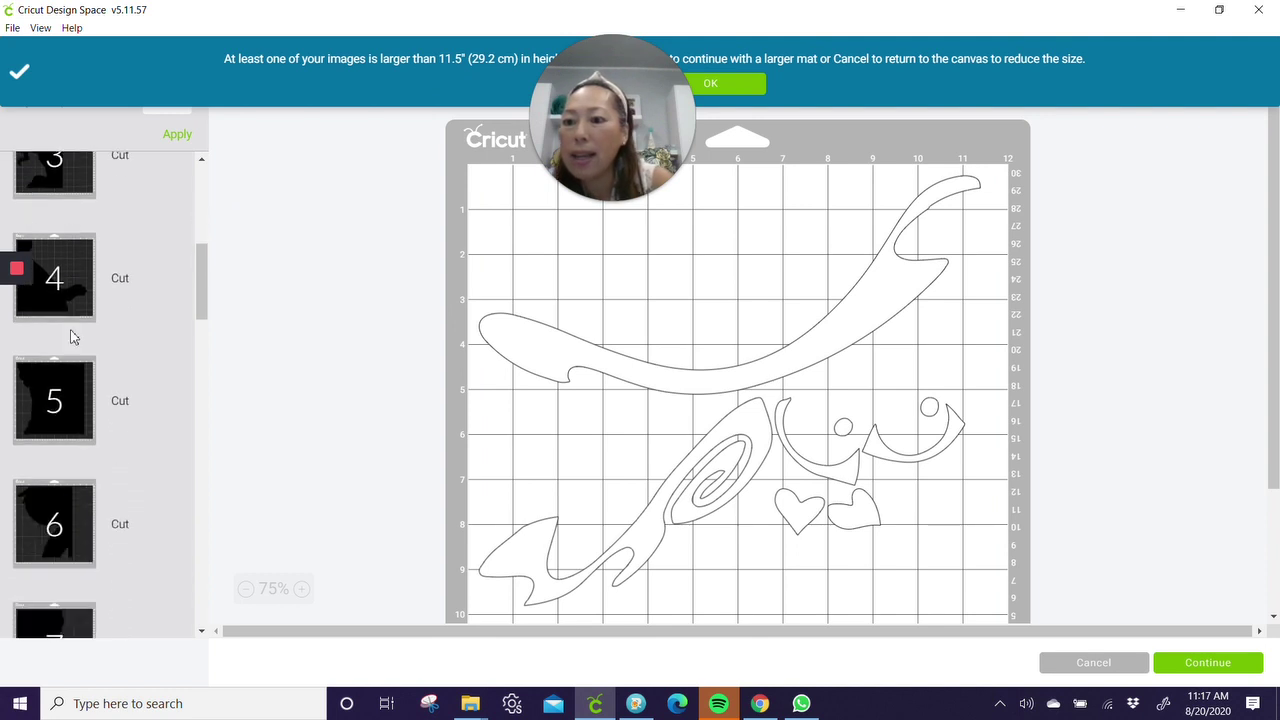
scroll(71, 337, down, 3)
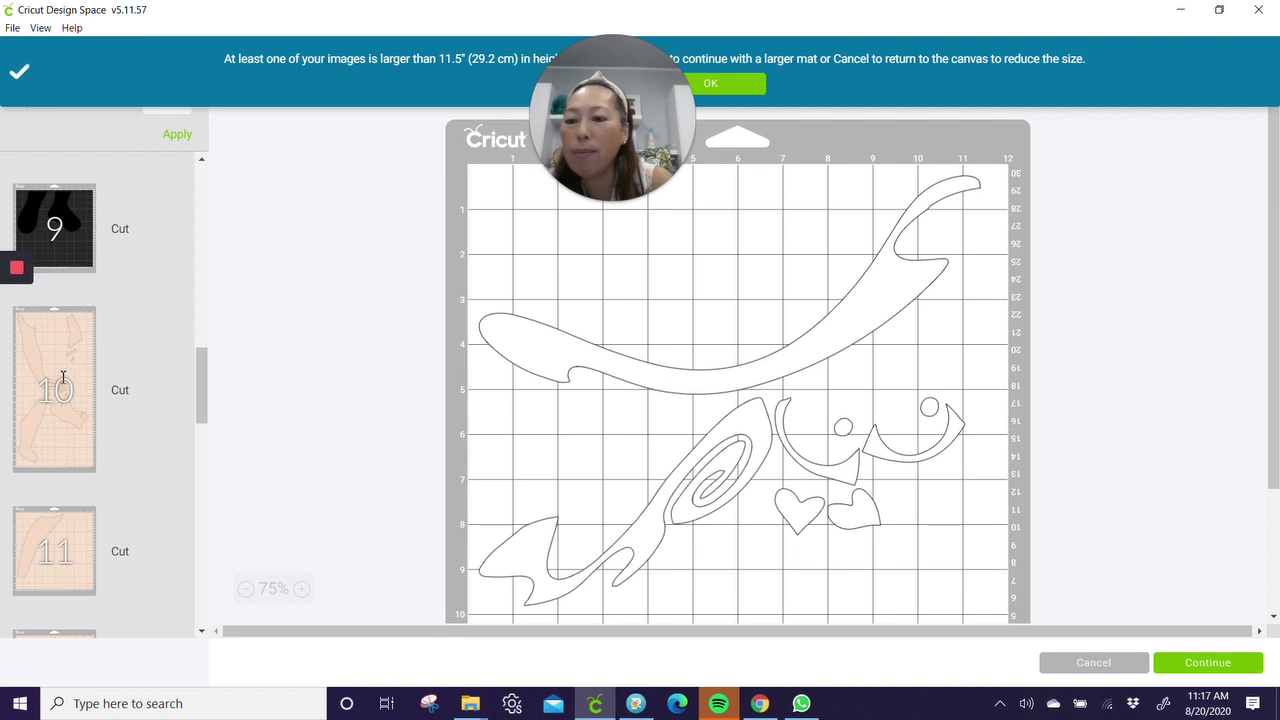
scroll(66, 378, up, 15)
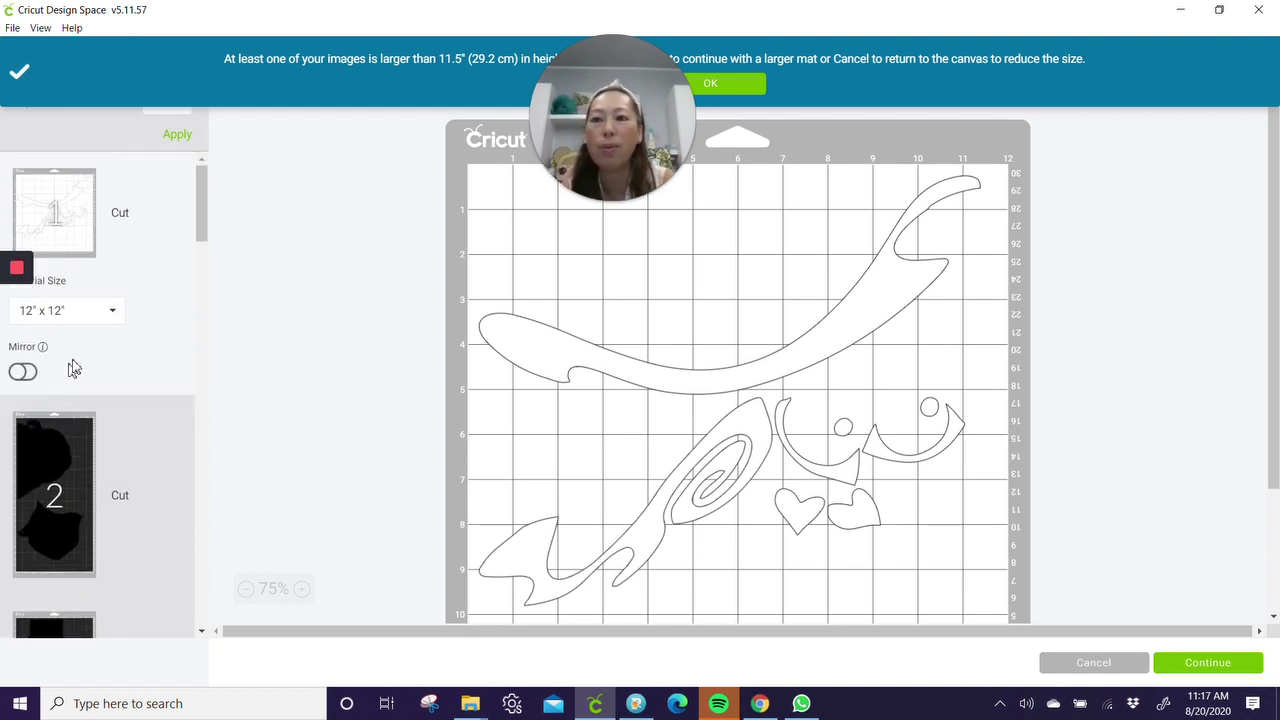
click(848, 234)
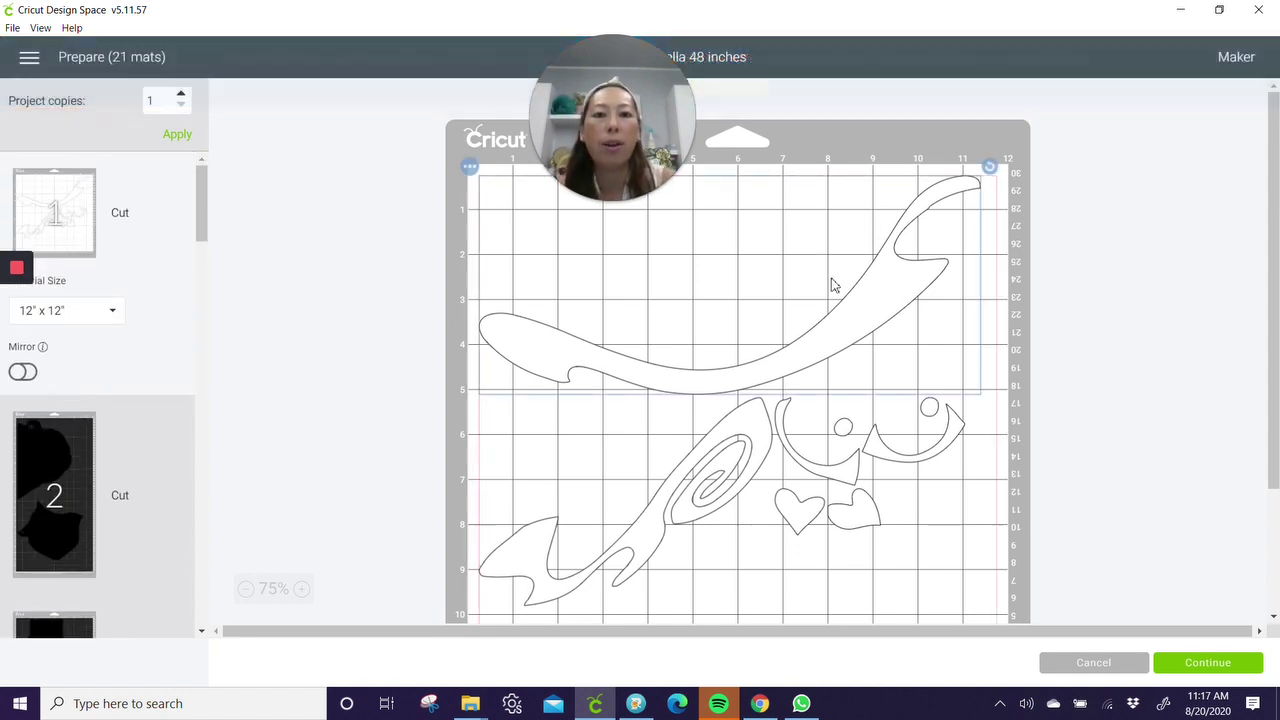
On mat 1, rotate the swirl piece and nest it, both eye pieces and both hearts around the long curved band within the first 5 inches
drag(752, 445, 782, 232)
drag(810, 172, 758, 222)
drag(955, 408, 992, 317)
drag(829, 477, 718, 357)
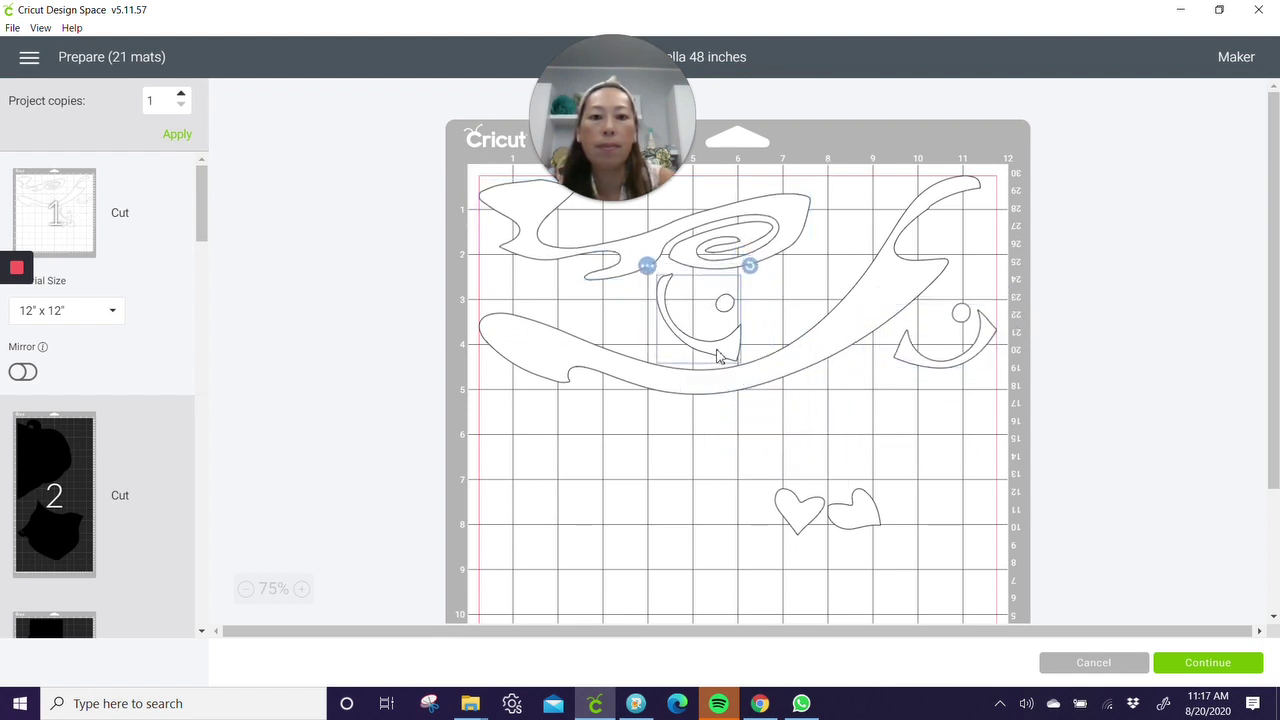
drag(857, 512, 847, 215)
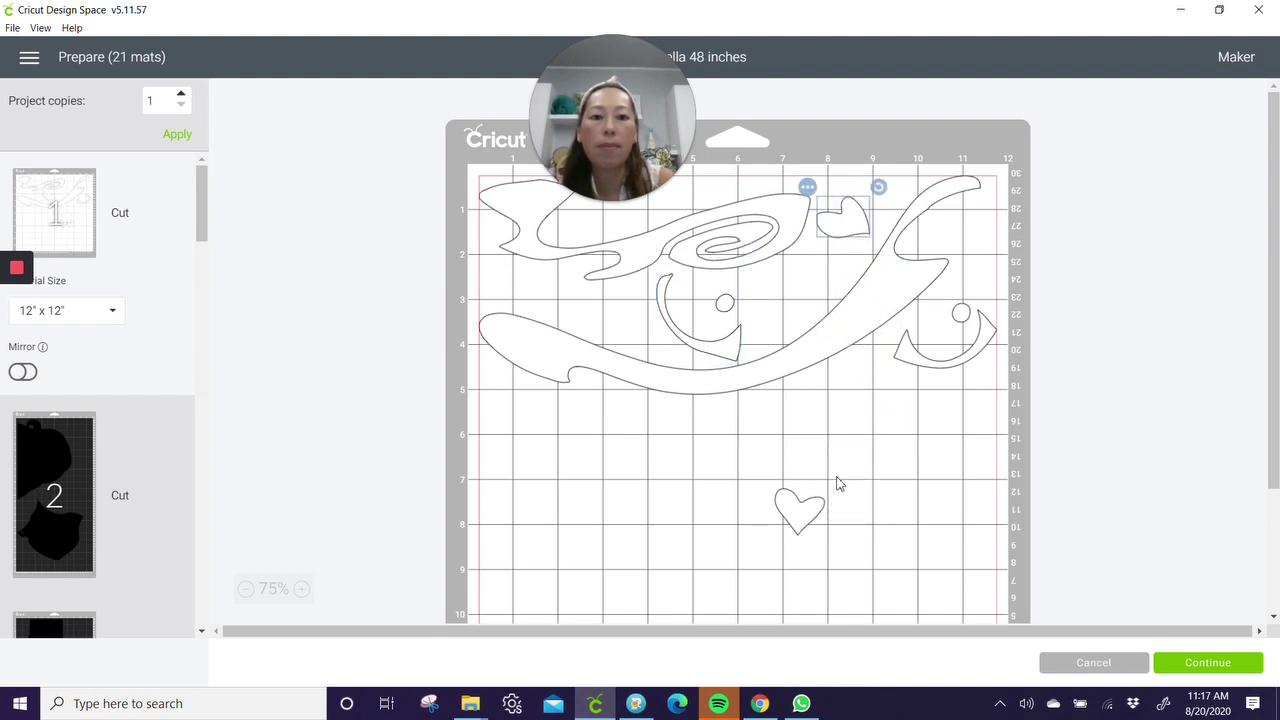
drag(810, 513, 557, 295)
scroll(588, 402, down, 1)
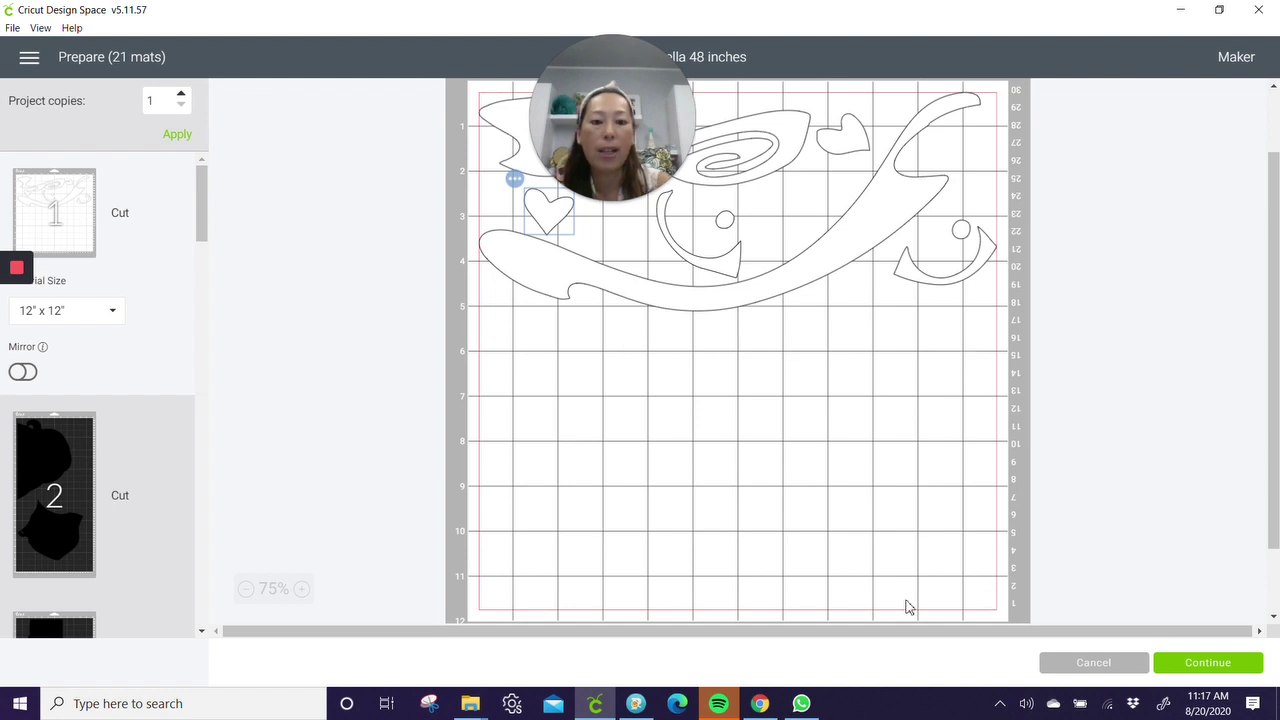
scroll(647, 464, down, 1)
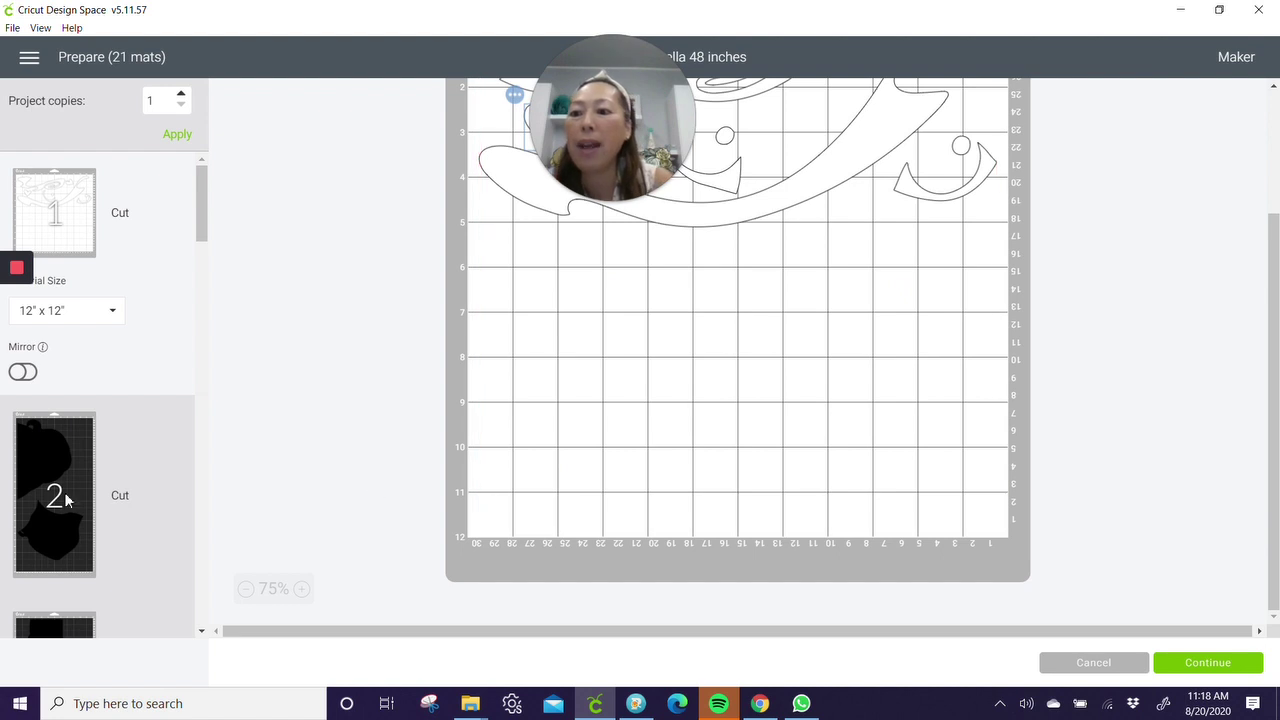
On mat 2, move and rotate the upper head piece within the first 11 inches of the mat, and check its spacing from the lower piece
click(54, 492)
drag(712, 365, 795, 349)
scroll(797, 357, down, 5)
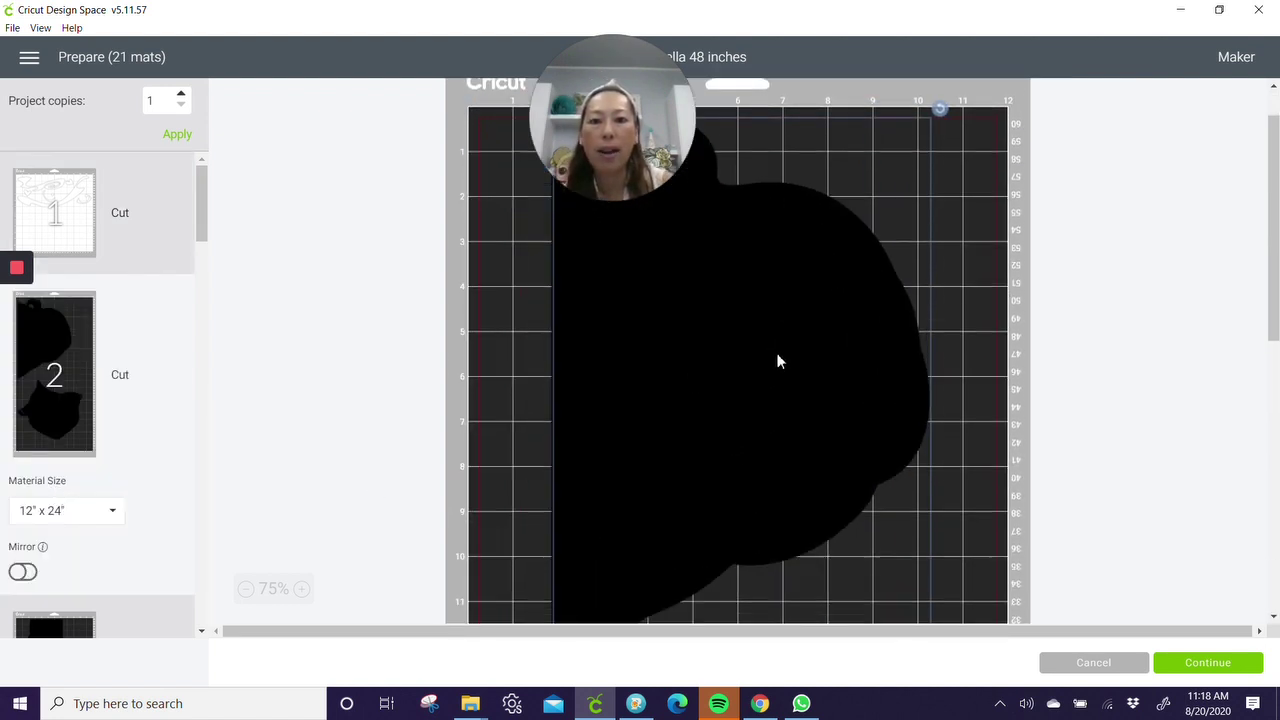
scroll(562, 481, up, 5)
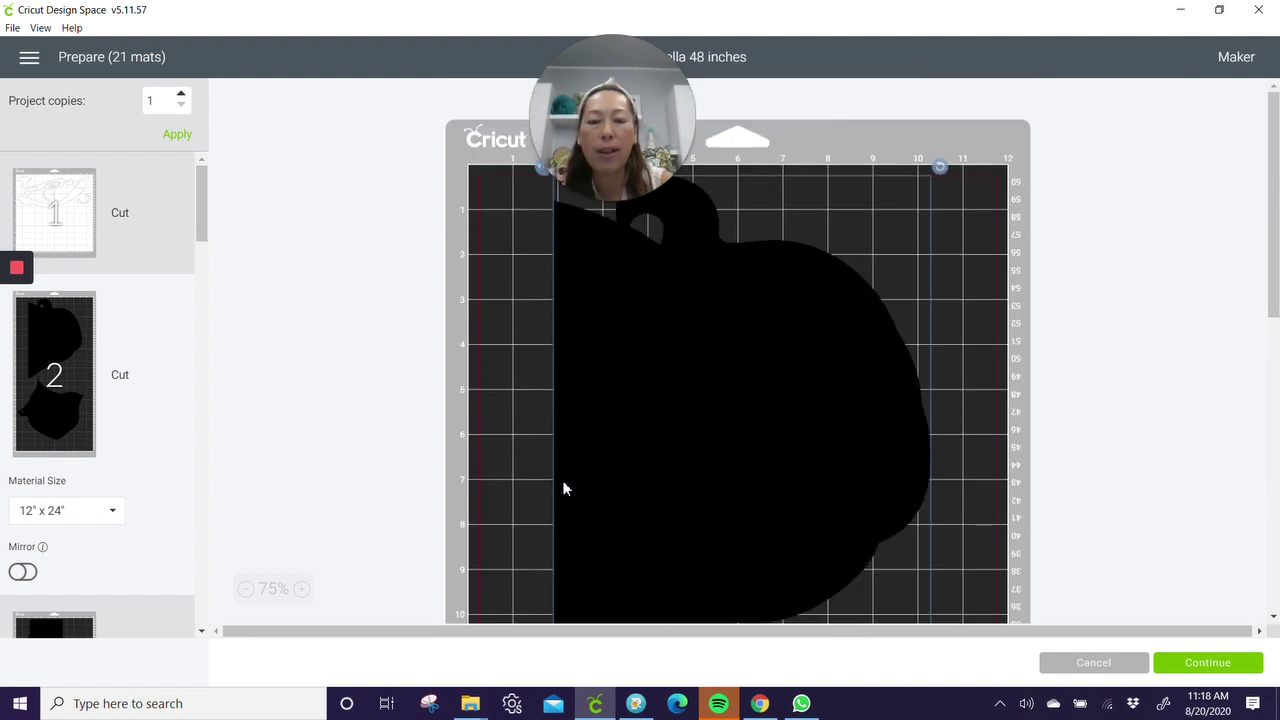
drag(946, 171, 903, 323)
scroll(901, 325, down, 5)
scroll(900, 323, up, 3)
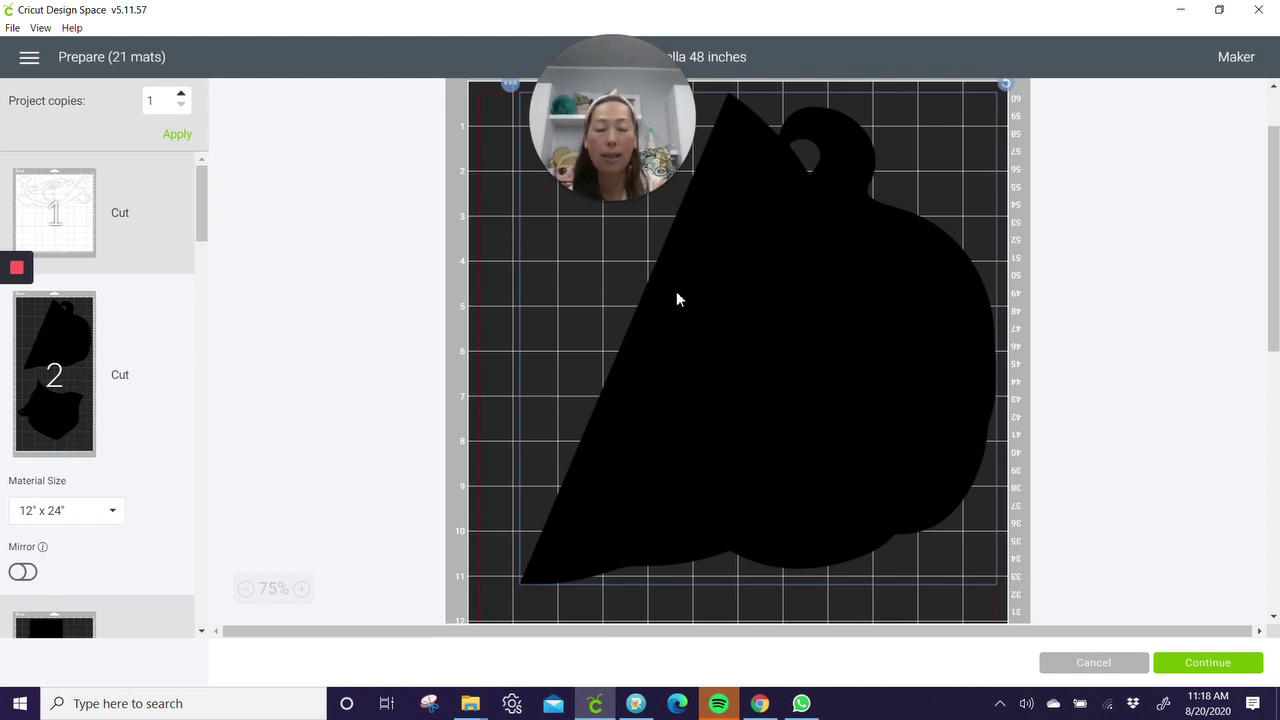
scroll(760, 288, down, 5)
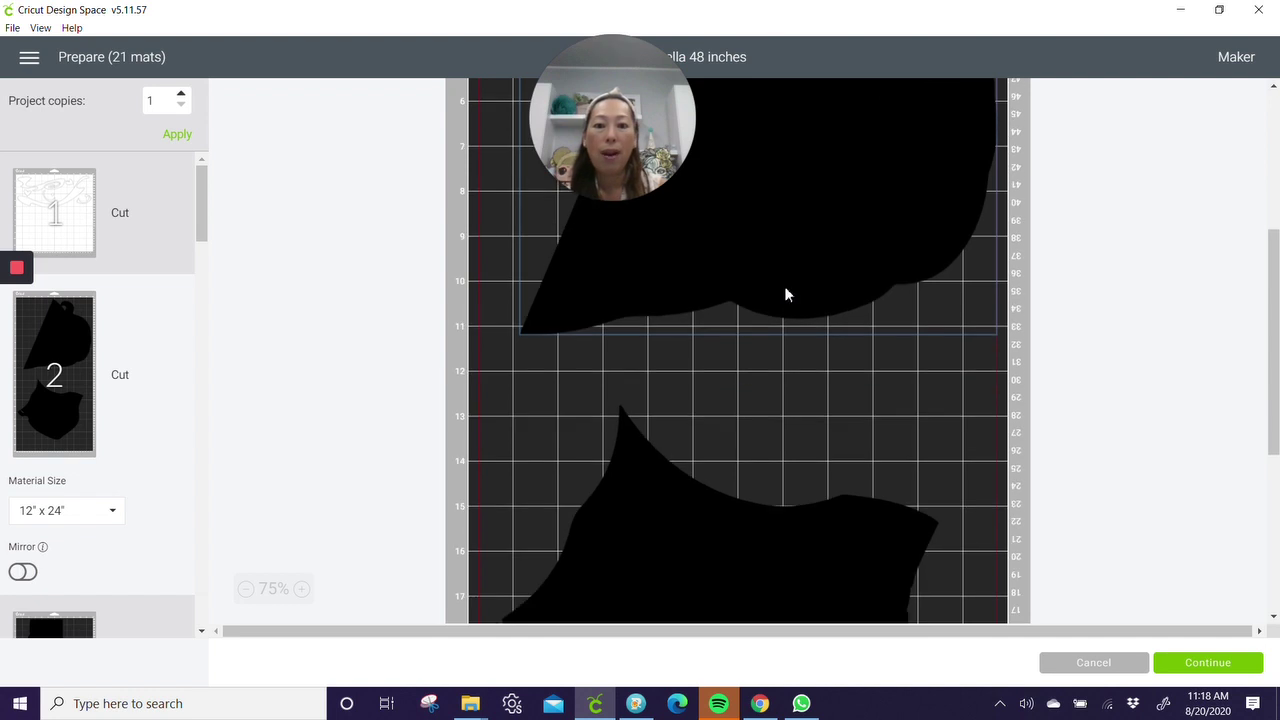
scroll(795, 376, up, 4)
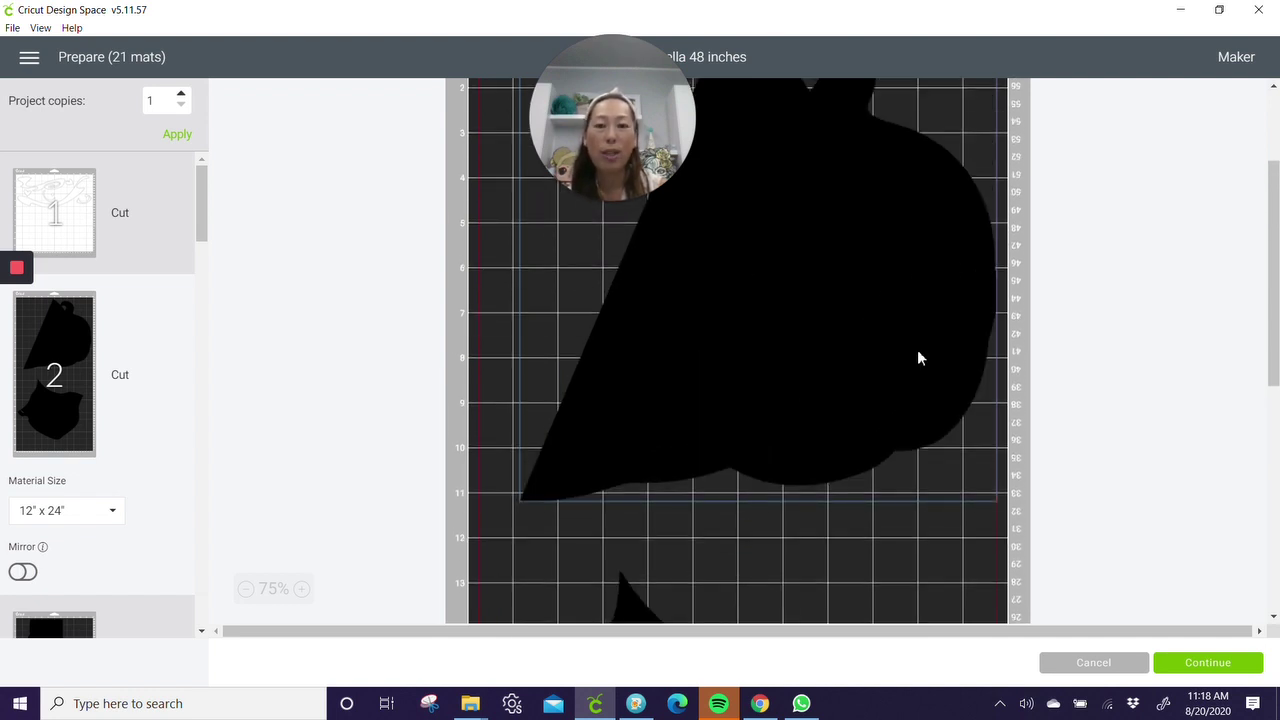
scroll(914, 355, down, 2)
scroll(914, 356, down, 4)
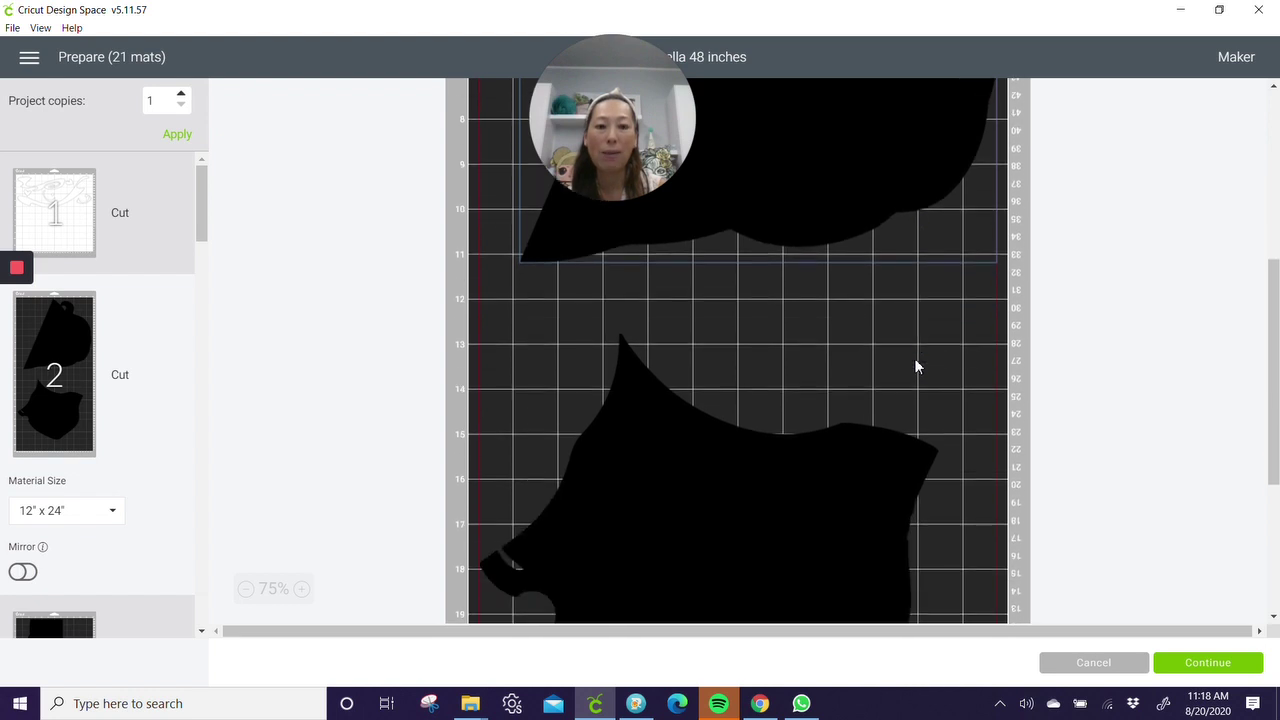
scroll(914, 358, down, 5)
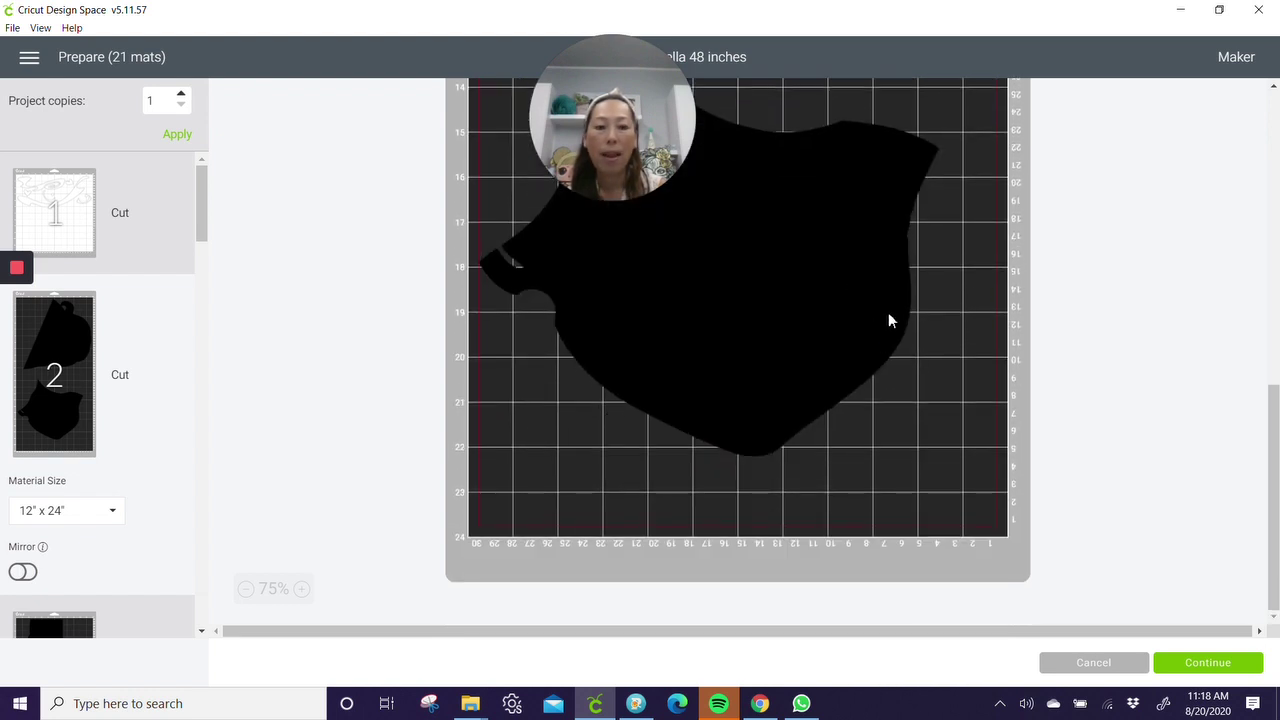
On mat 2, move the lower head piece down into the mat's bottom-right corner, within the 14- to 24-inch rows
drag(888, 312, 1033, 437)
scroll(191, 449, down, 3)
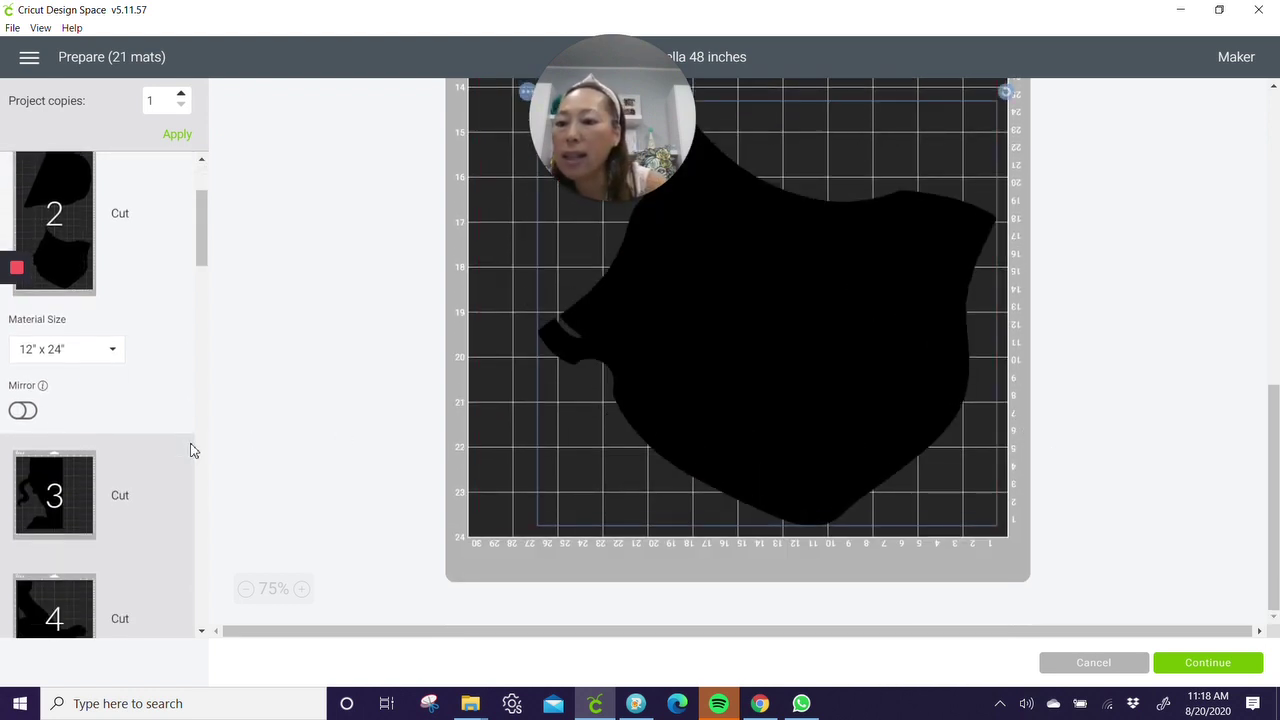
Review the black silhouette pieces on mats 3 to 7 for free space that could hold smaller pieces
click(81, 484)
scroll(732, 373, up, 3)
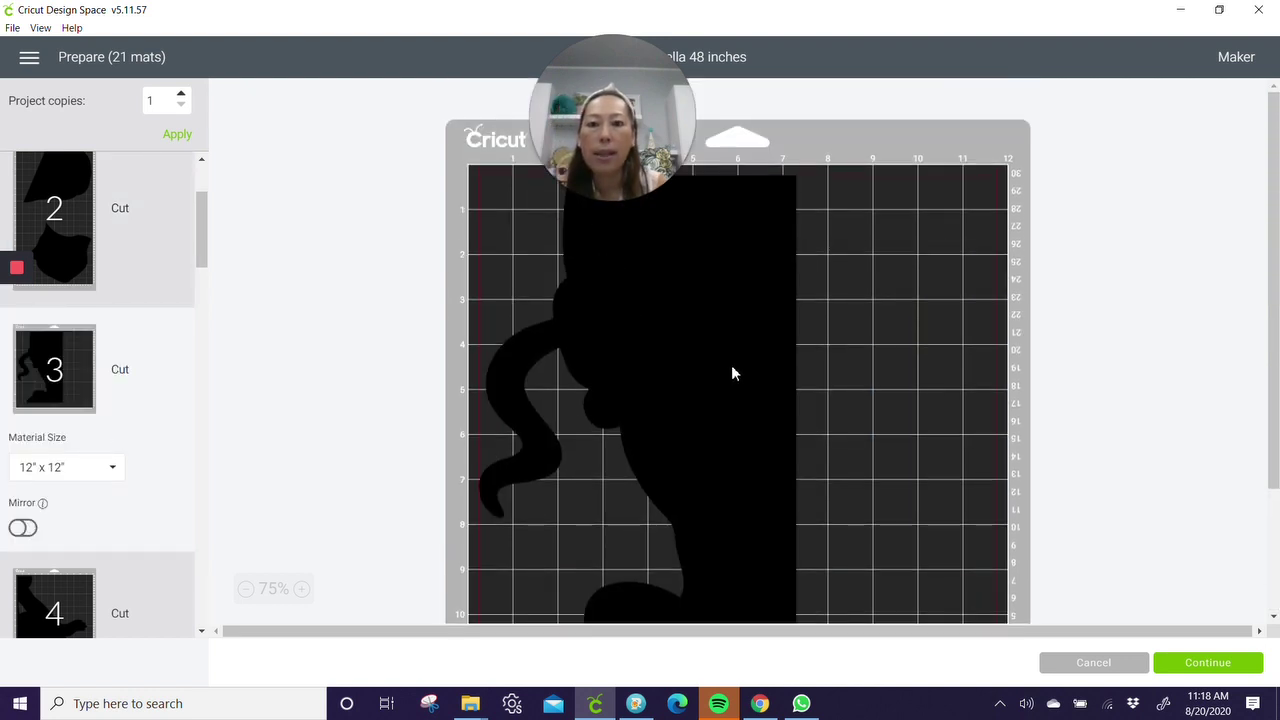
scroll(731, 372, down, 2)
scroll(62, 538, down, 3)
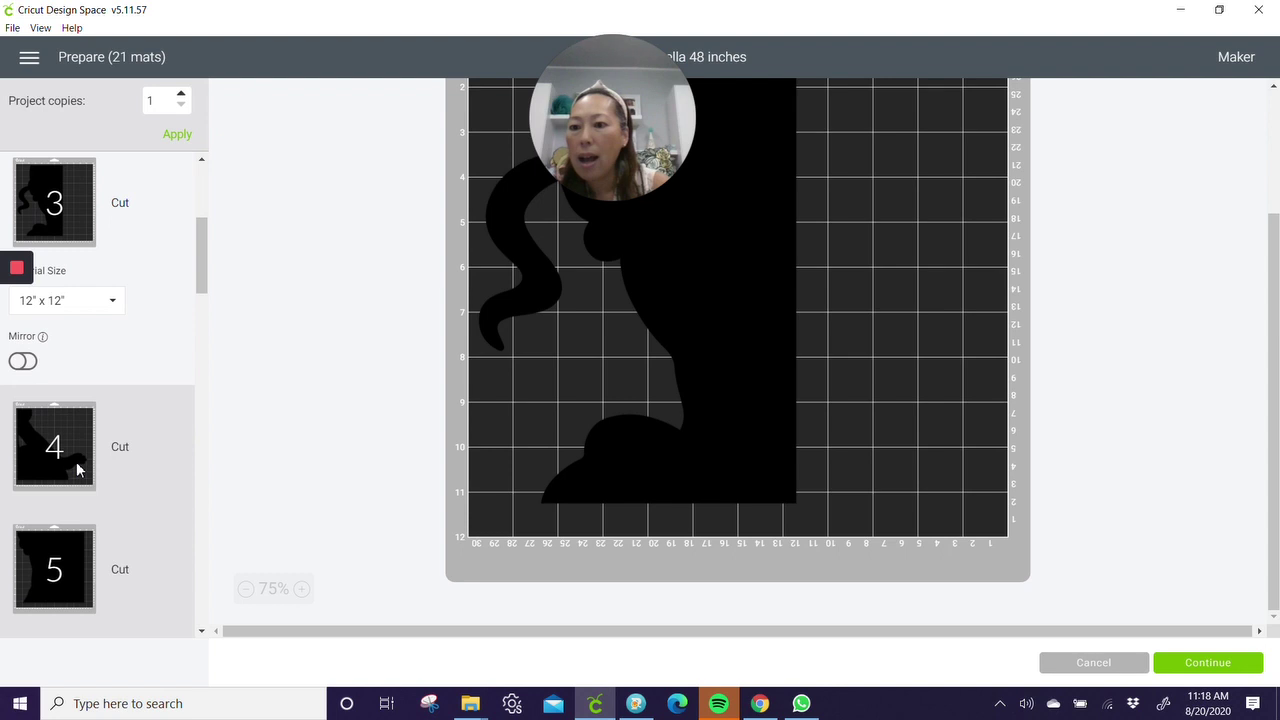
click(78, 467)
click(80, 531)
scroll(78, 545, down, 4)
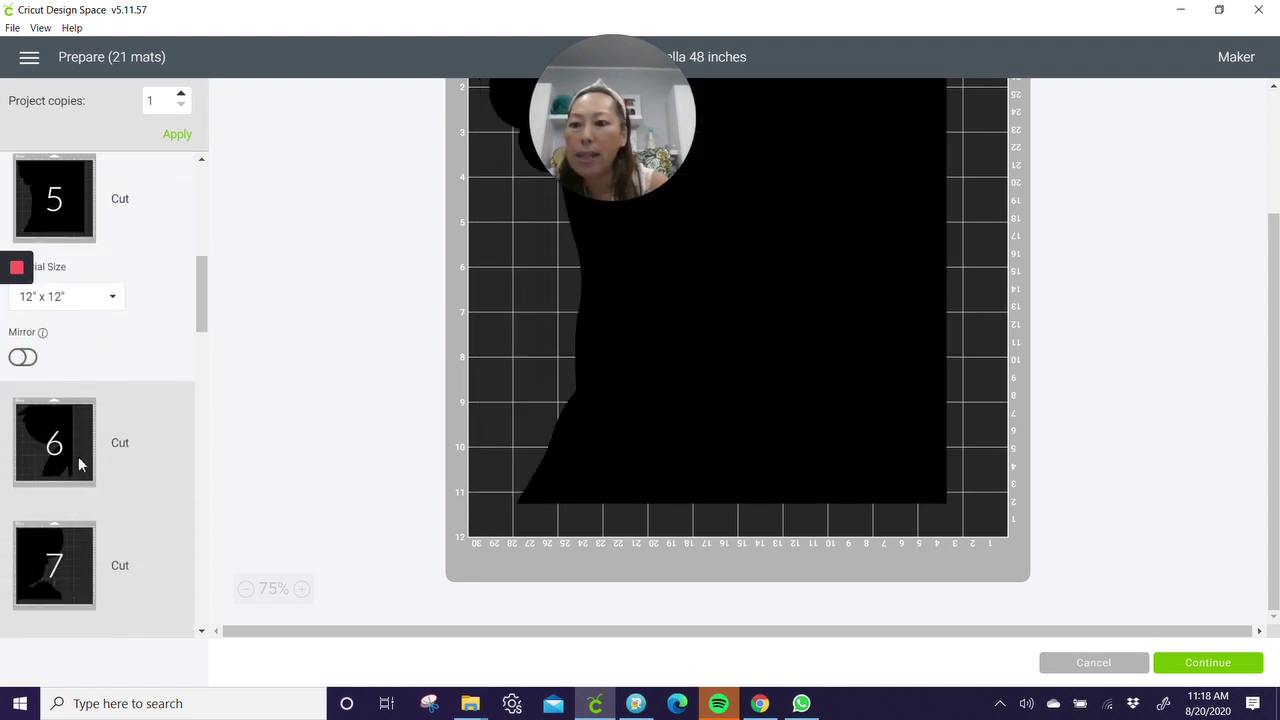
click(80, 465)
click(73, 549)
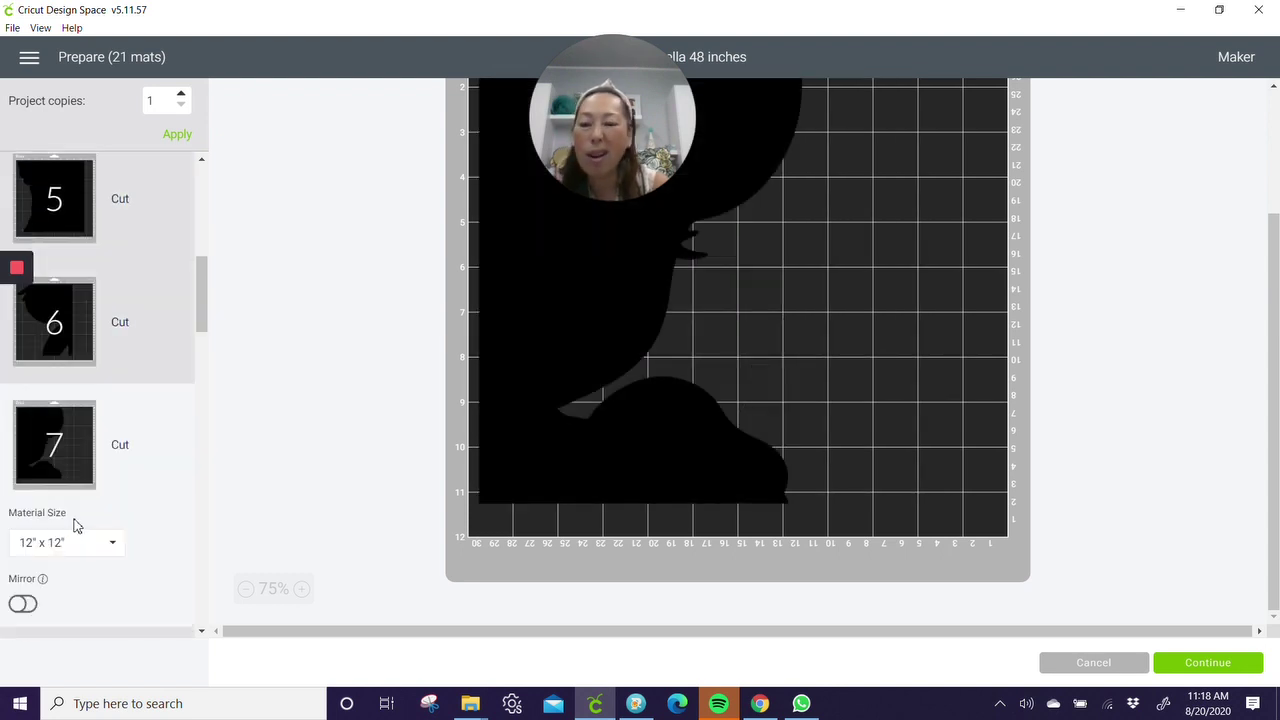
scroll(75, 525, down, 6)
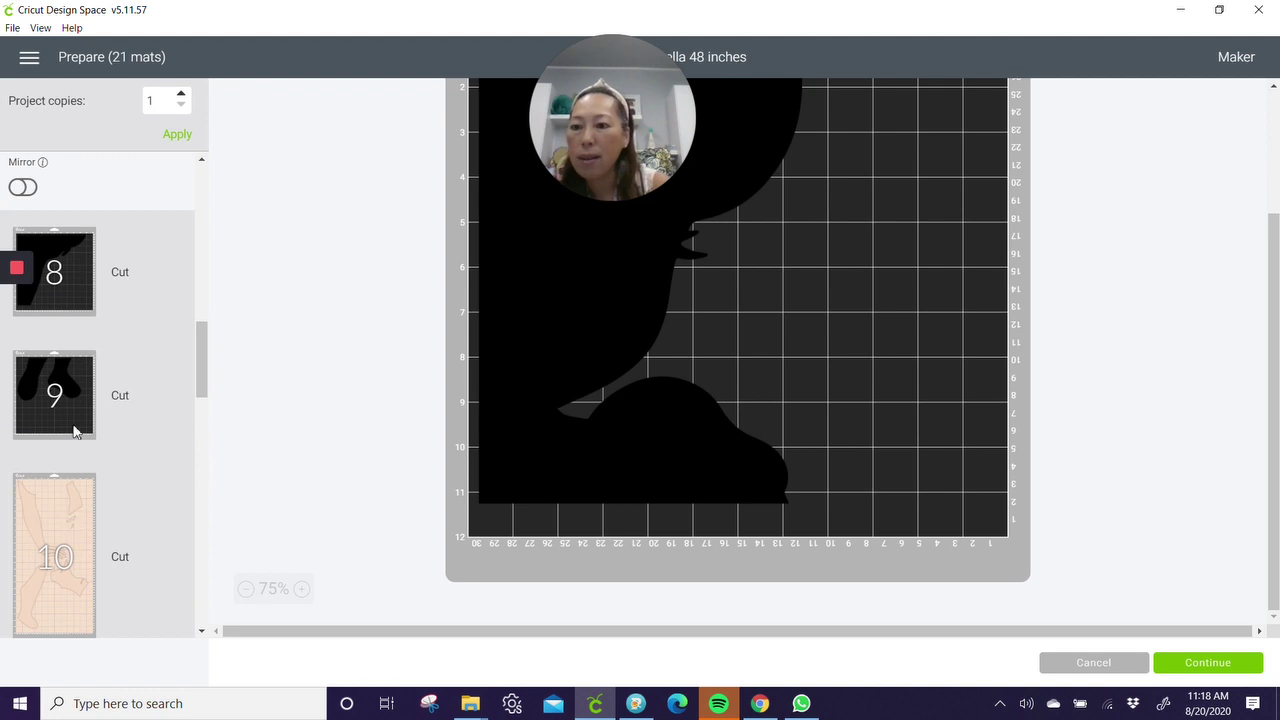
Move the straight foot piece from mat 9 to mat 7 and place it in the empty area beside the silhouette
click(71, 411)
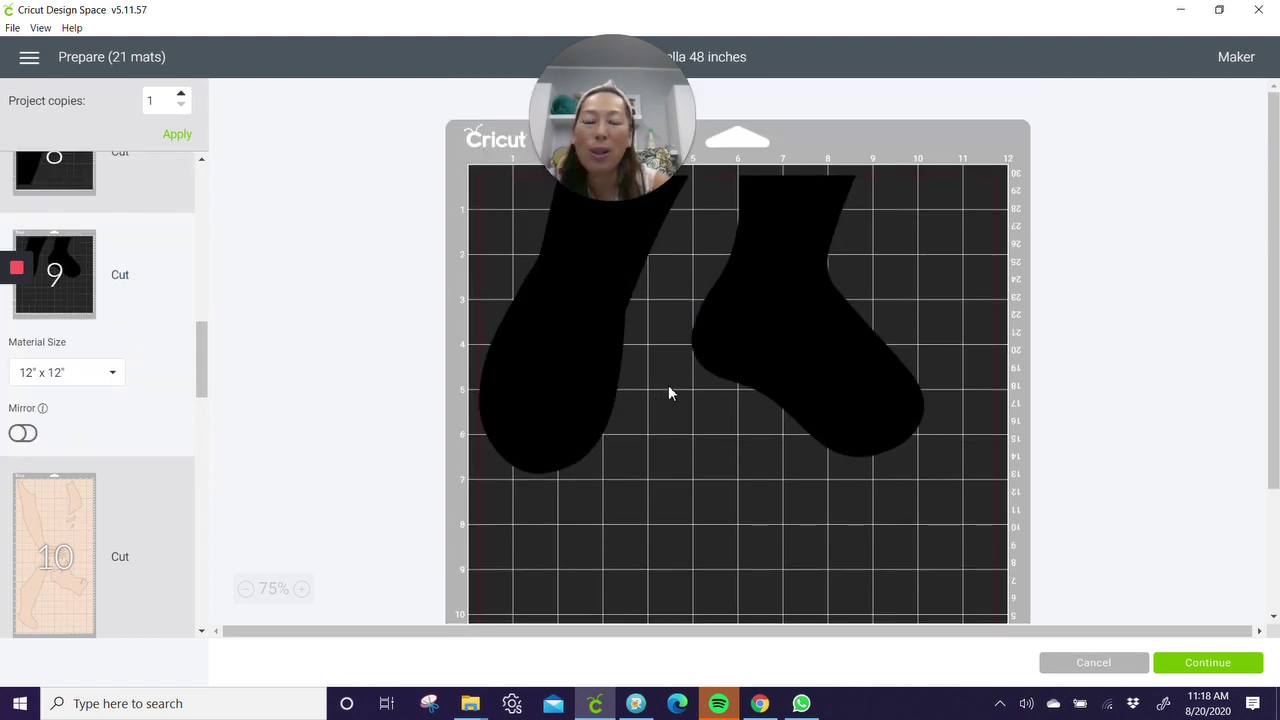
click(607, 339)
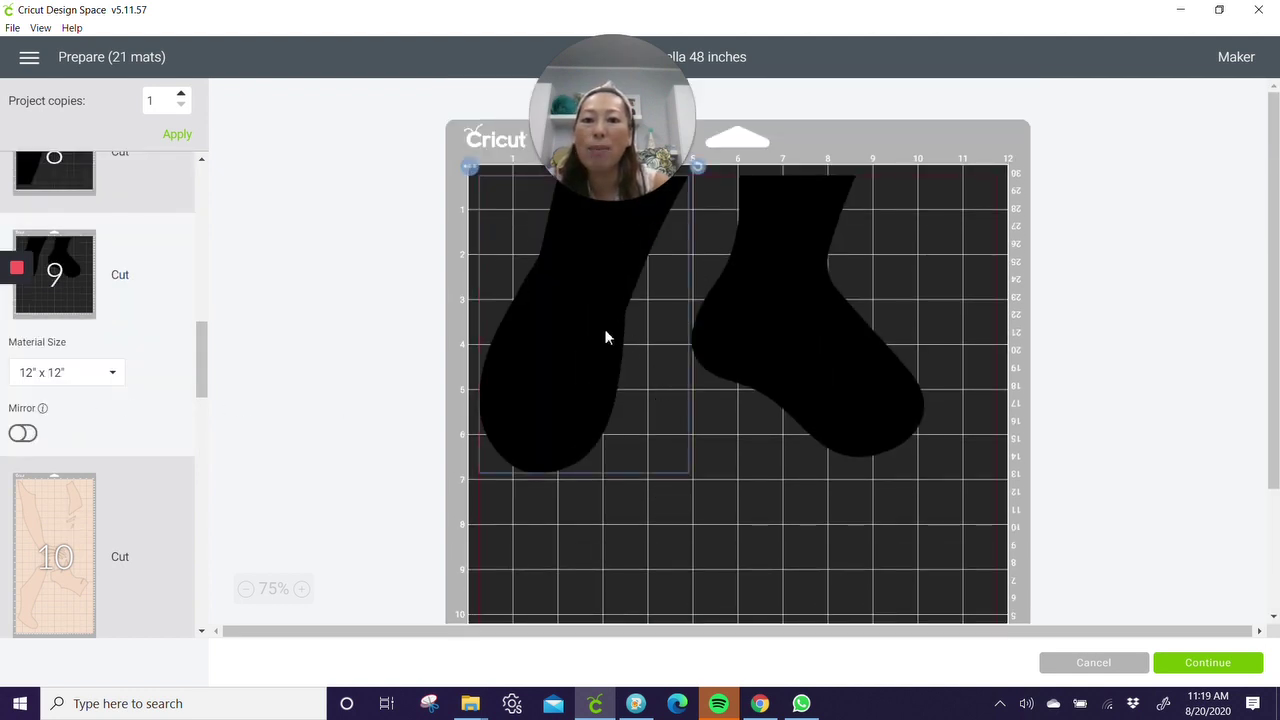
click(470, 167)
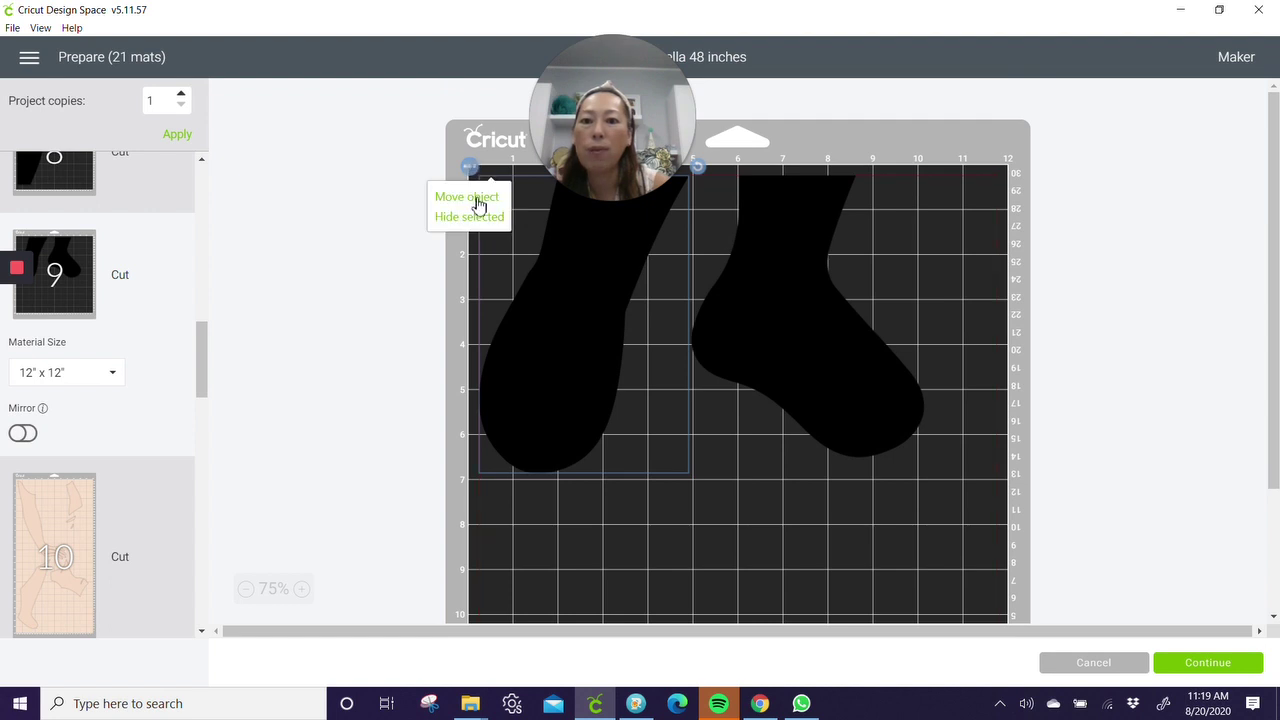
click(478, 205)
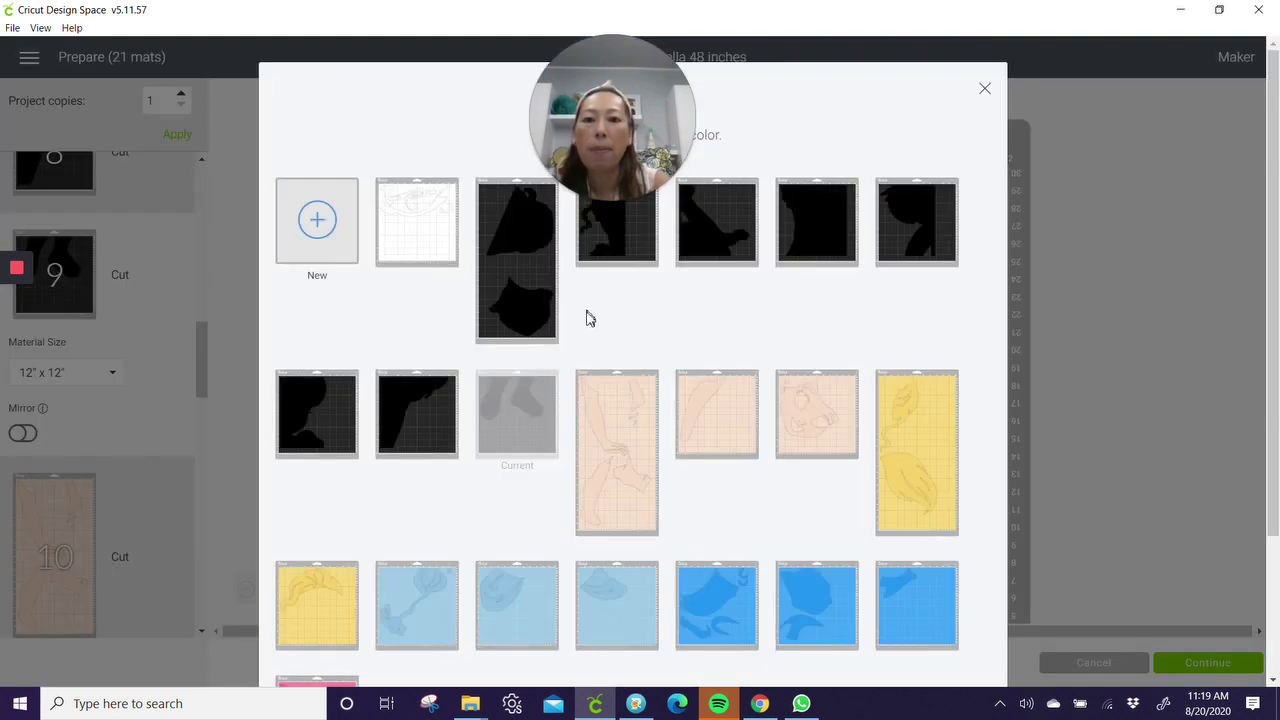
click(316, 416)
scroll(886, 546, down, 3)
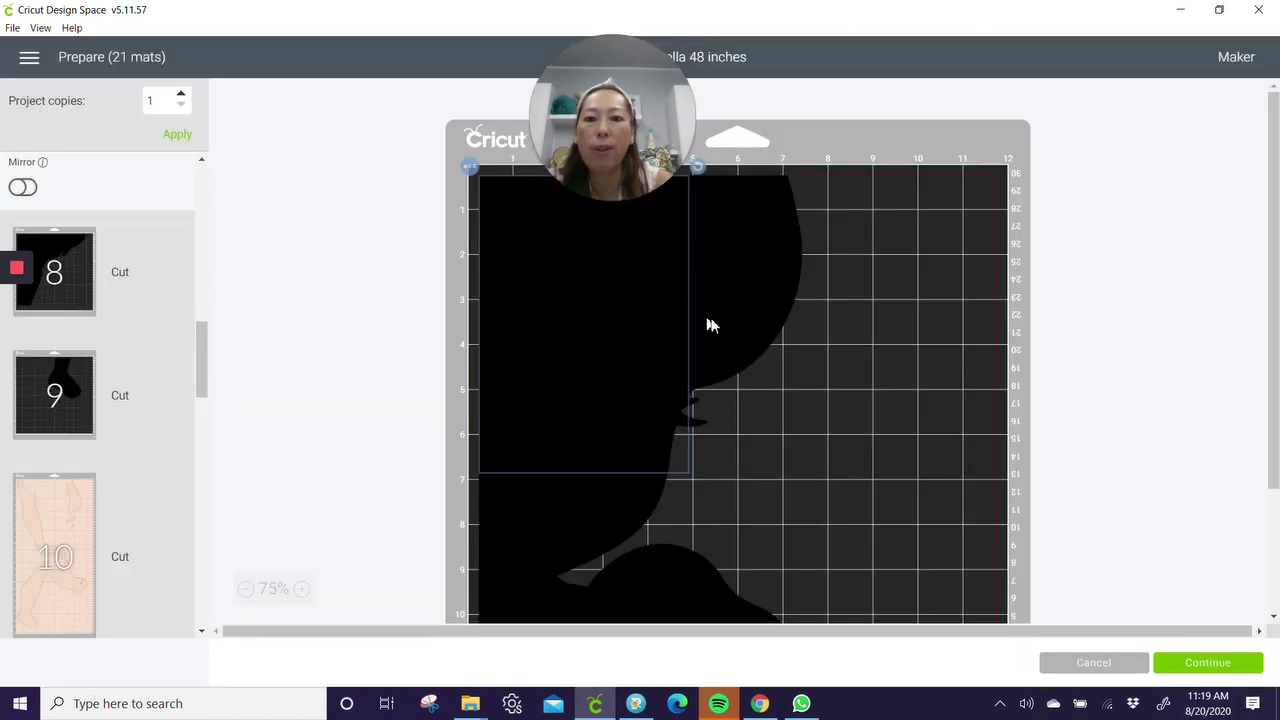
drag(608, 317, 1001, 353)
Move the remaining foot piece from mat 9 to mat 8
click(76, 393)
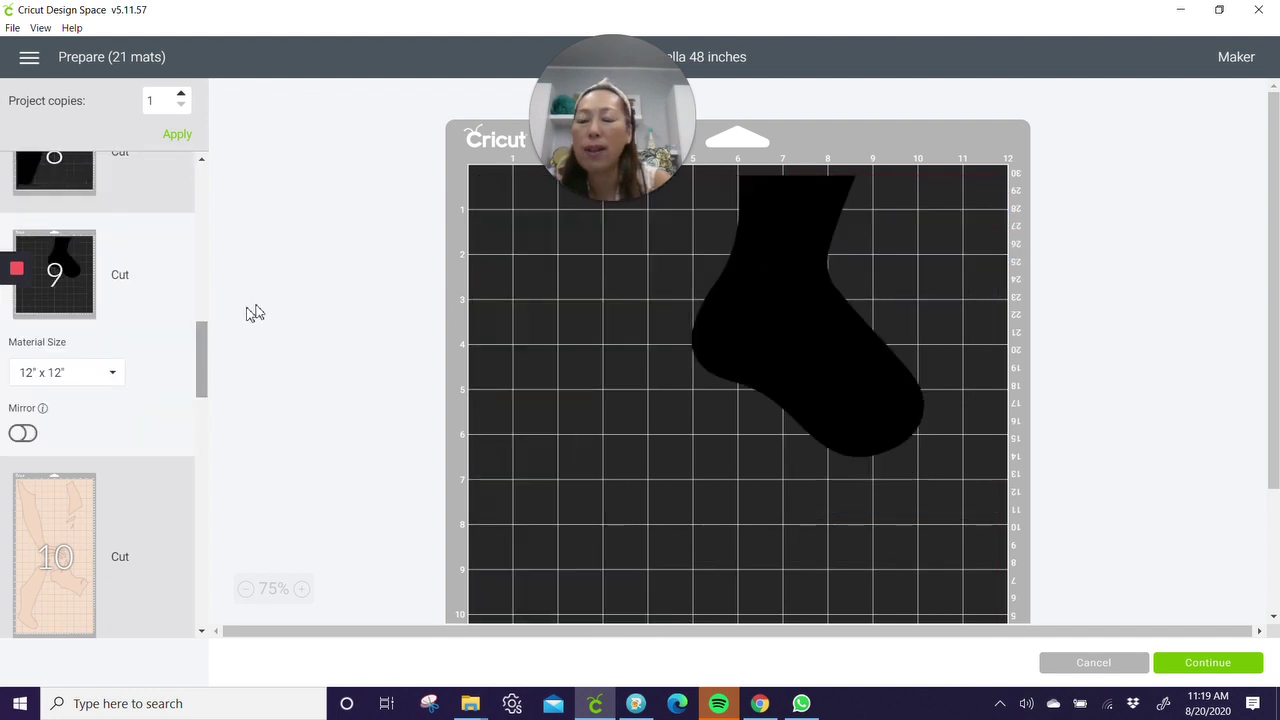
click(784, 346)
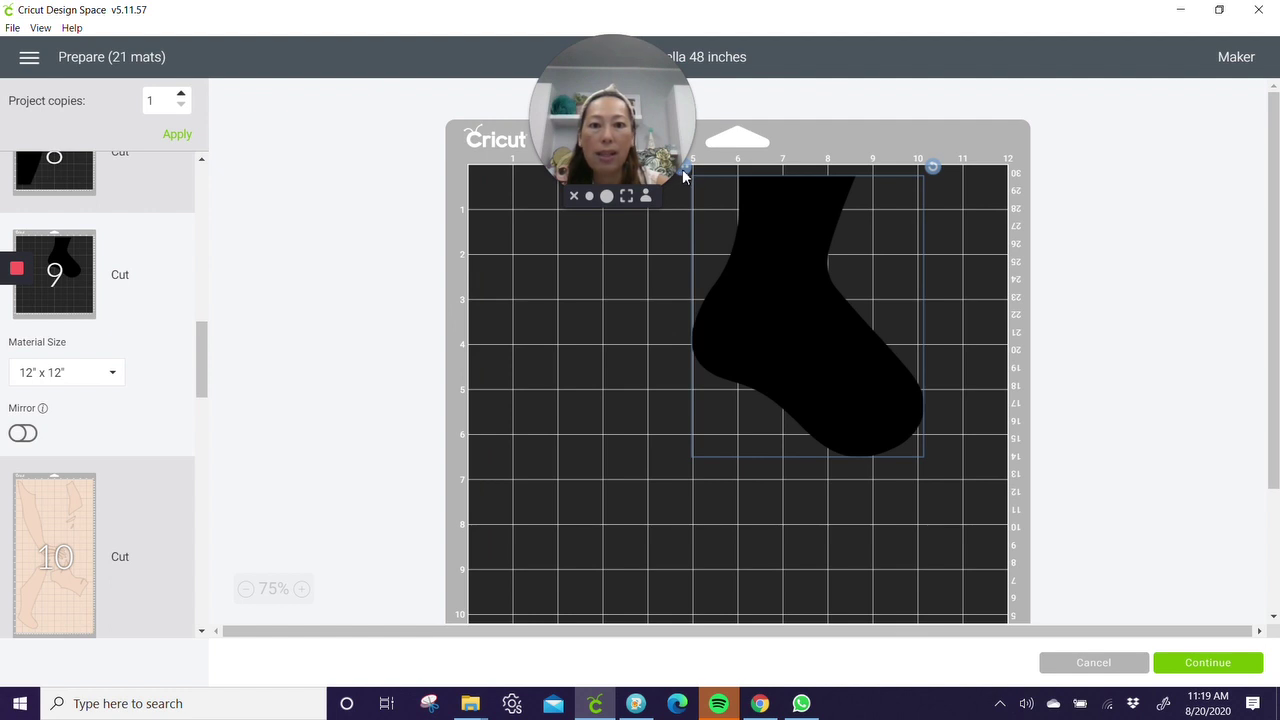
drag(823, 248, 829, 369)
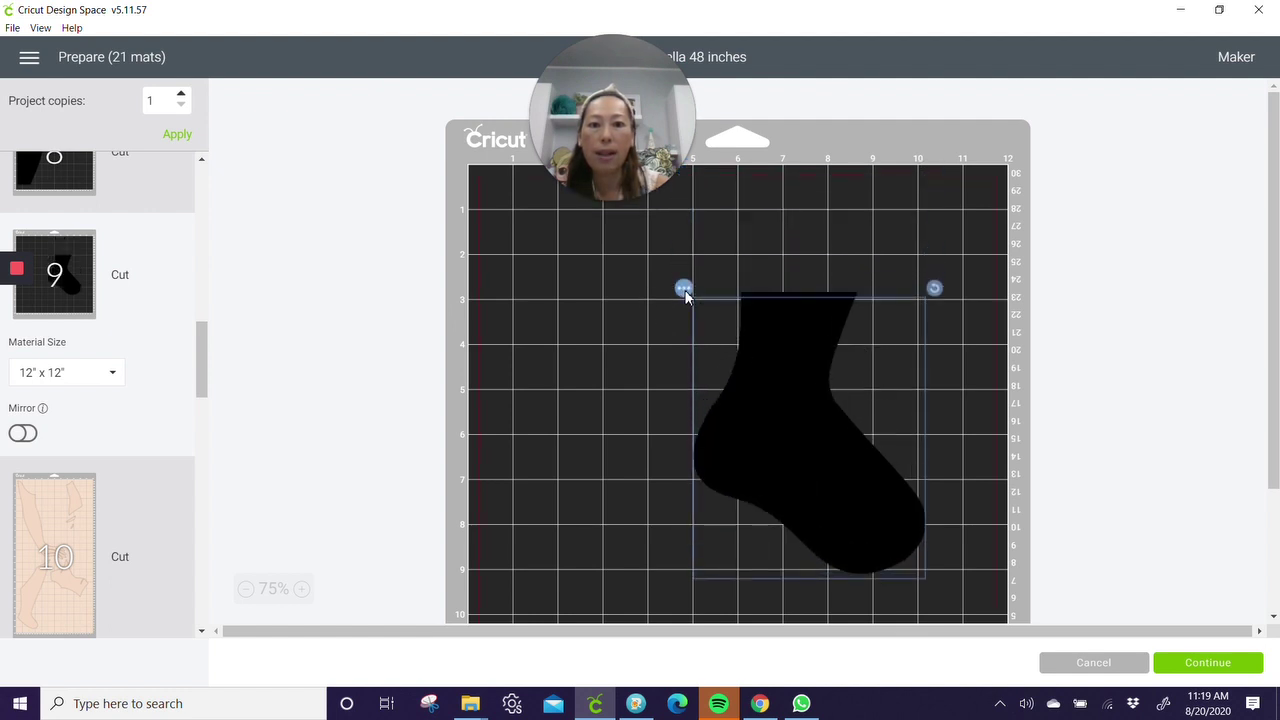
click(683, 289)
click(668, 326)
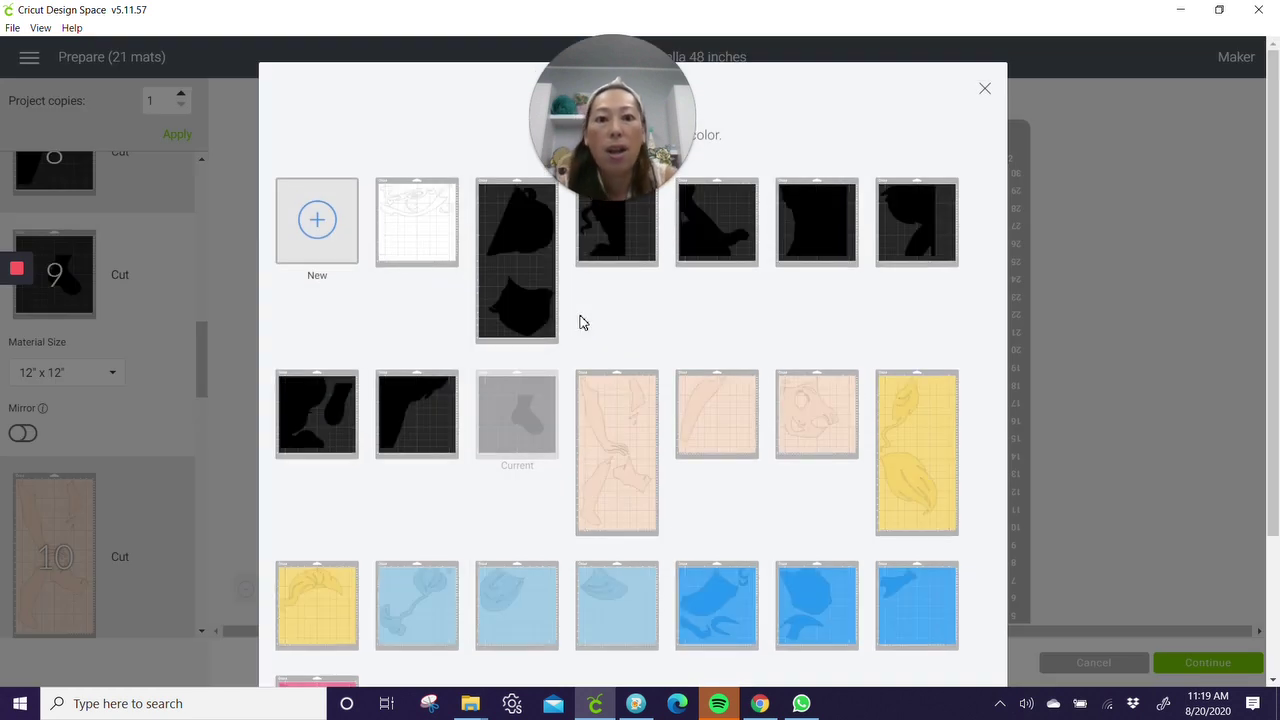
click(428, 430)
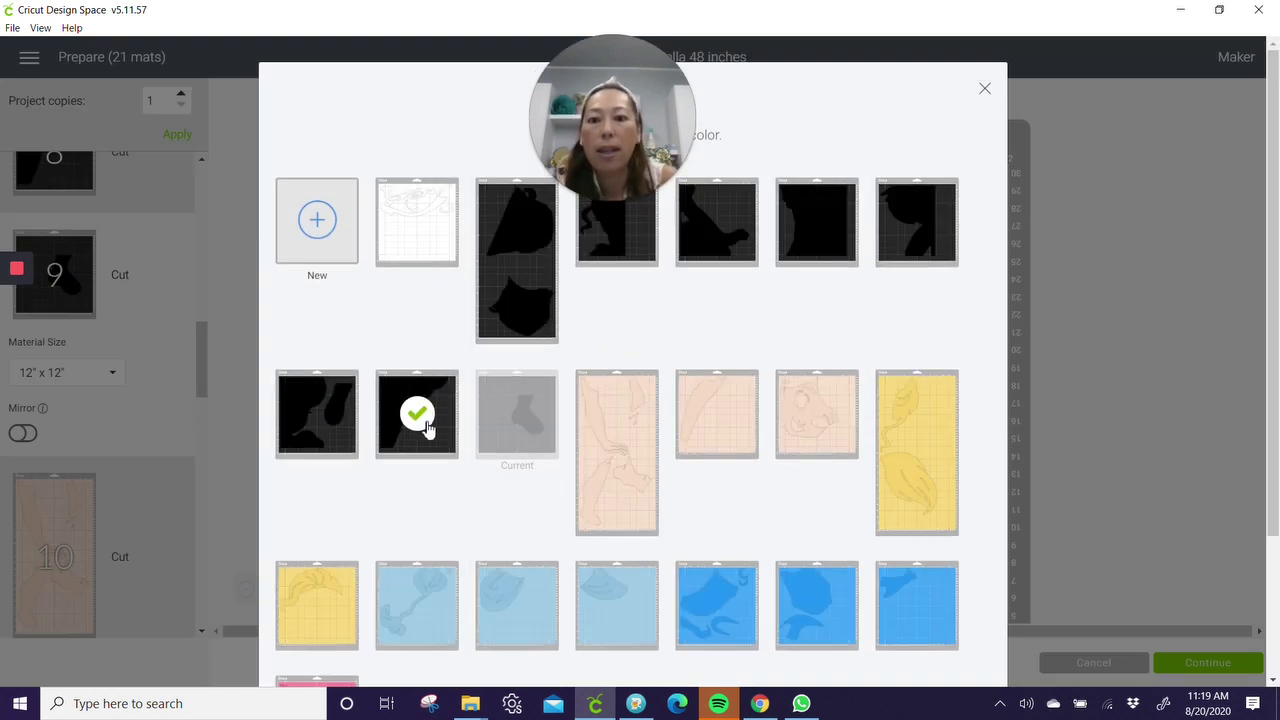
scroll(925, 583, down, 3)
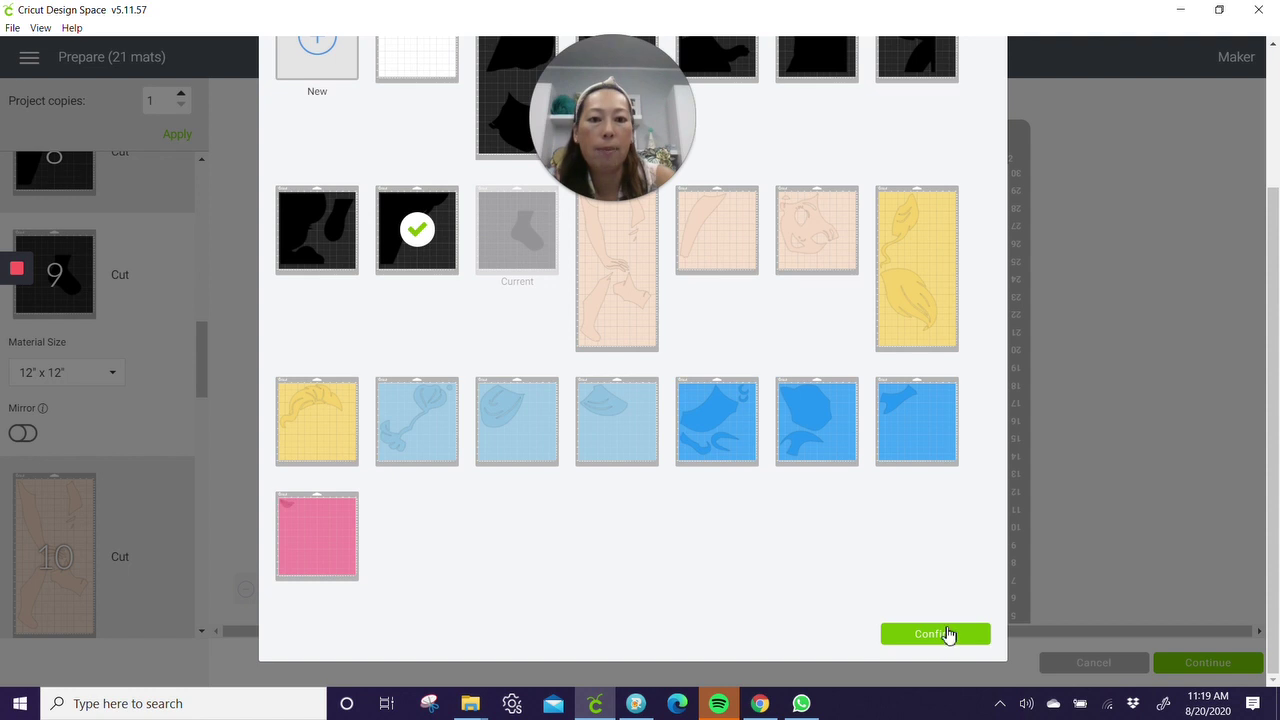
click(935, 633)
On mat 8, position the foot piece in the open area below the hand, starting about 4 inches down and clear of the silhouette
drag(808, 432, 858, 505)
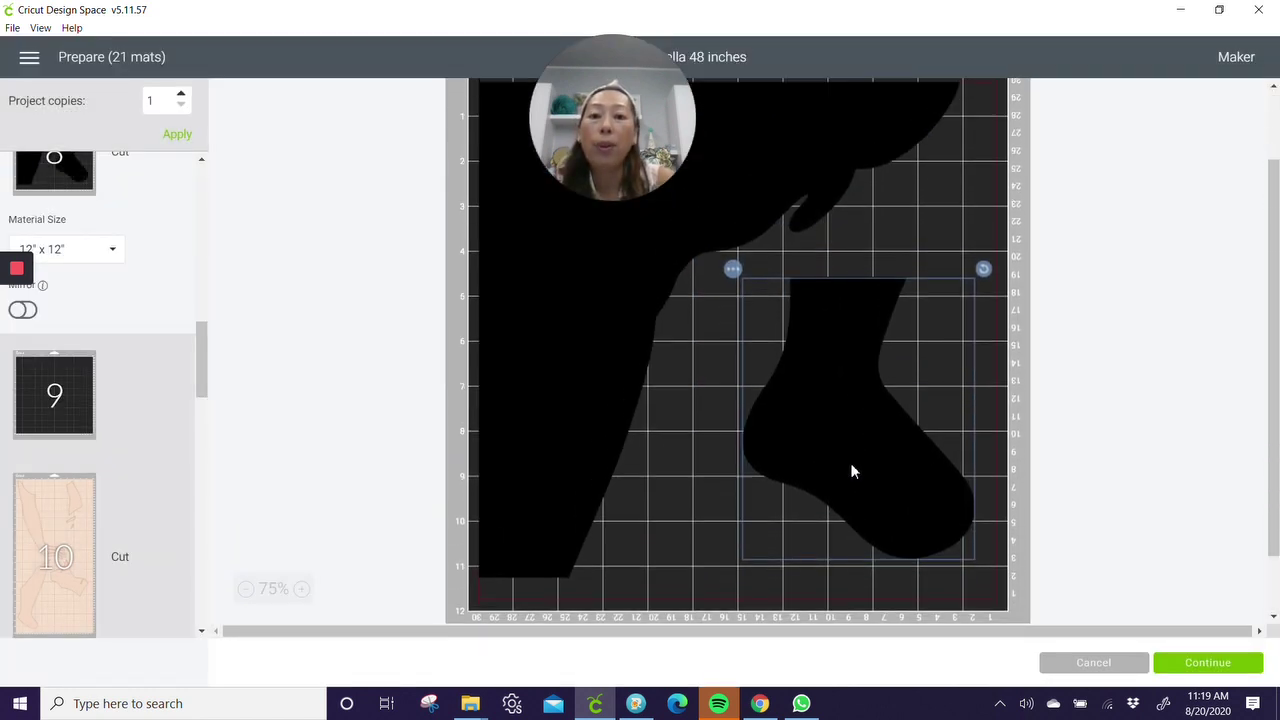
drag(846, 421, 765, 373)
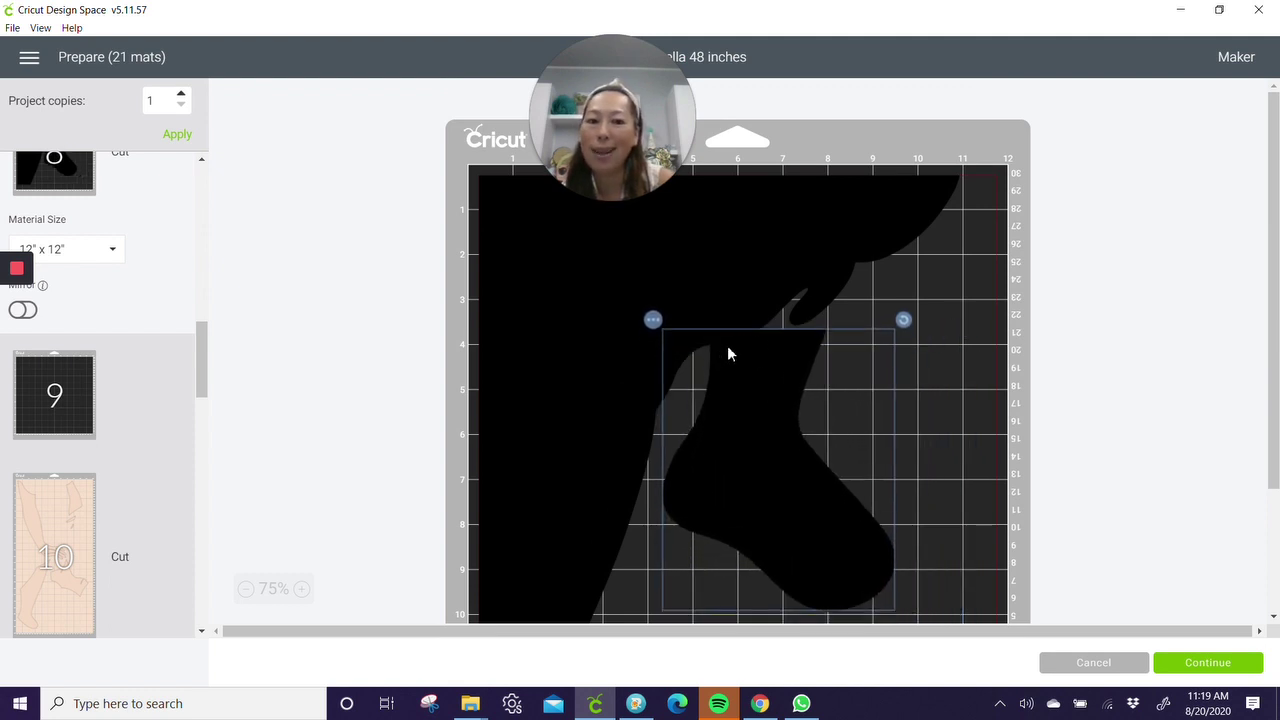
drag(727, 384, 900, 410)
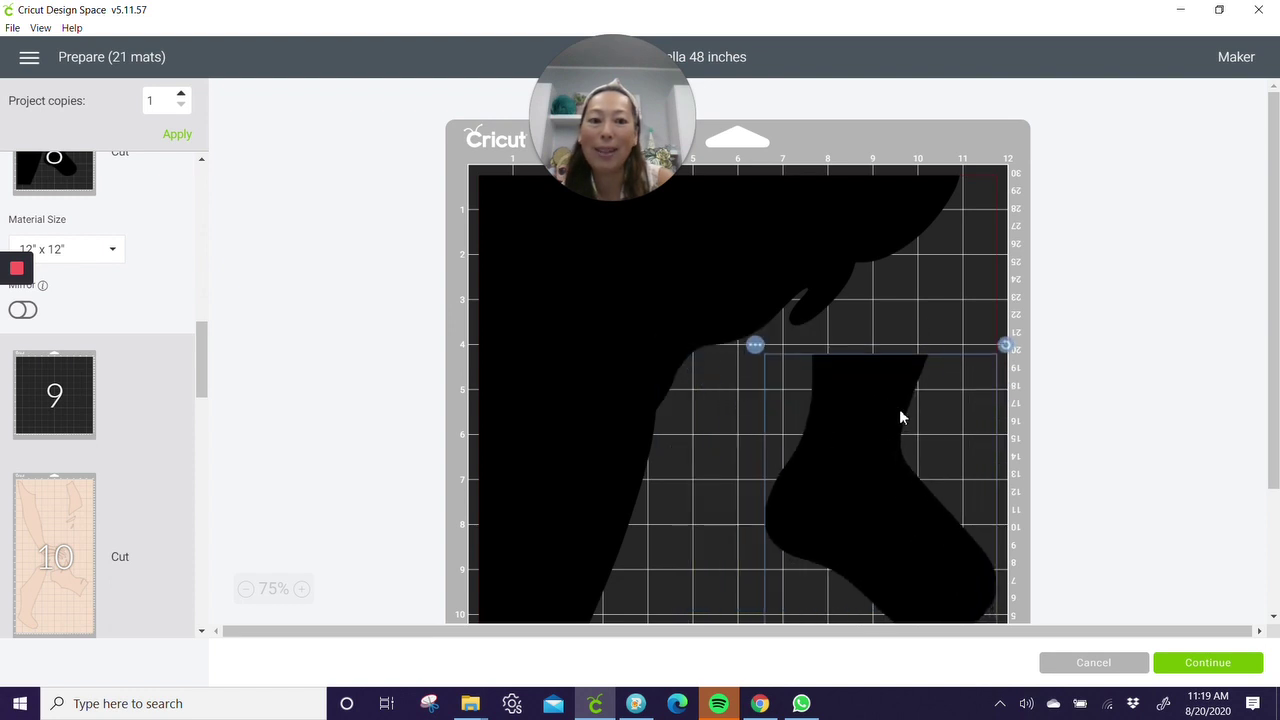
On mat 10, rotate the long arm piece diagonally and place it within the first 11 inches with the fingers near the right margin
scroll(155, 391, down, 1)
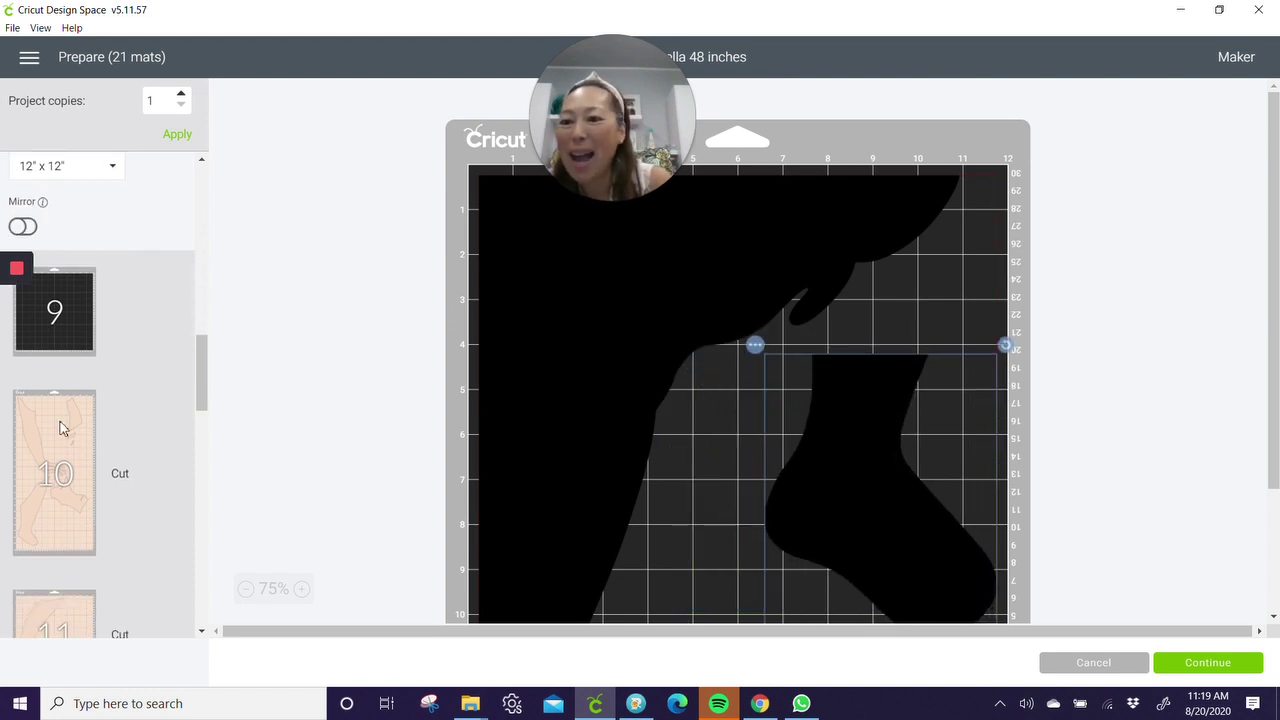
click(62, 420)
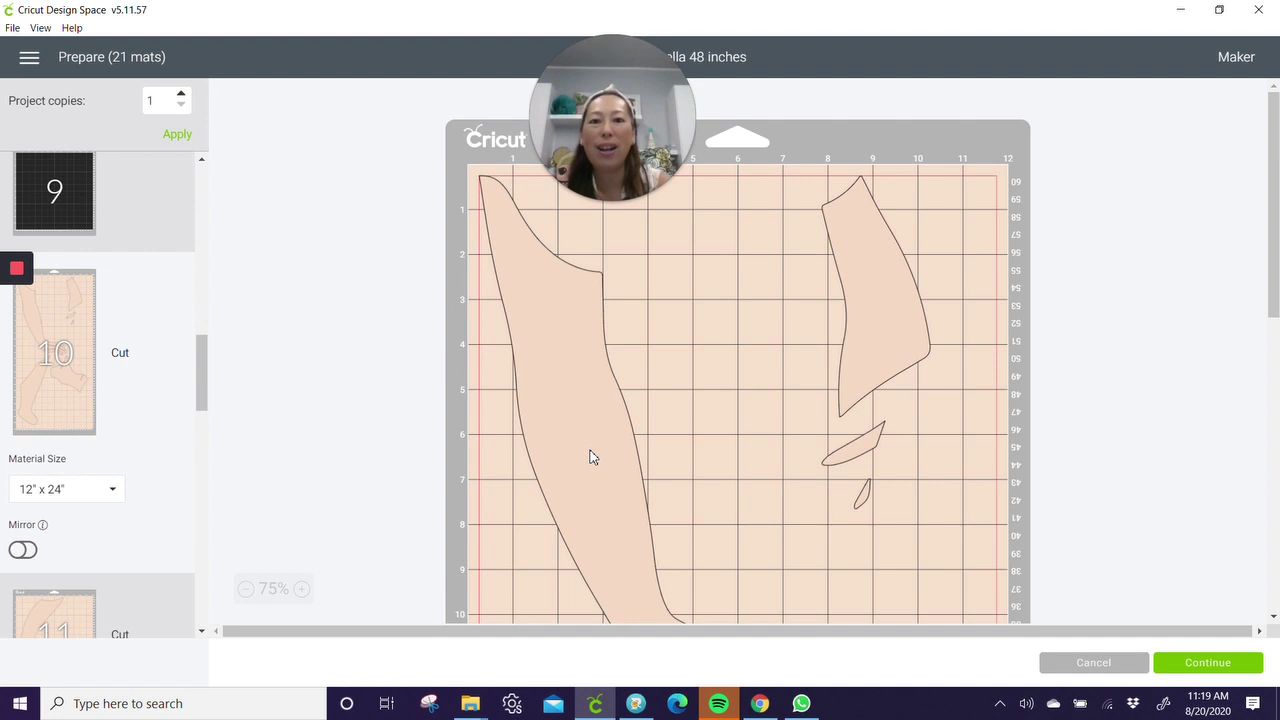
scroll(737, 400, down, 5)
drag(772, 416, 827, 408)
scroll(827, 408, up, 3)
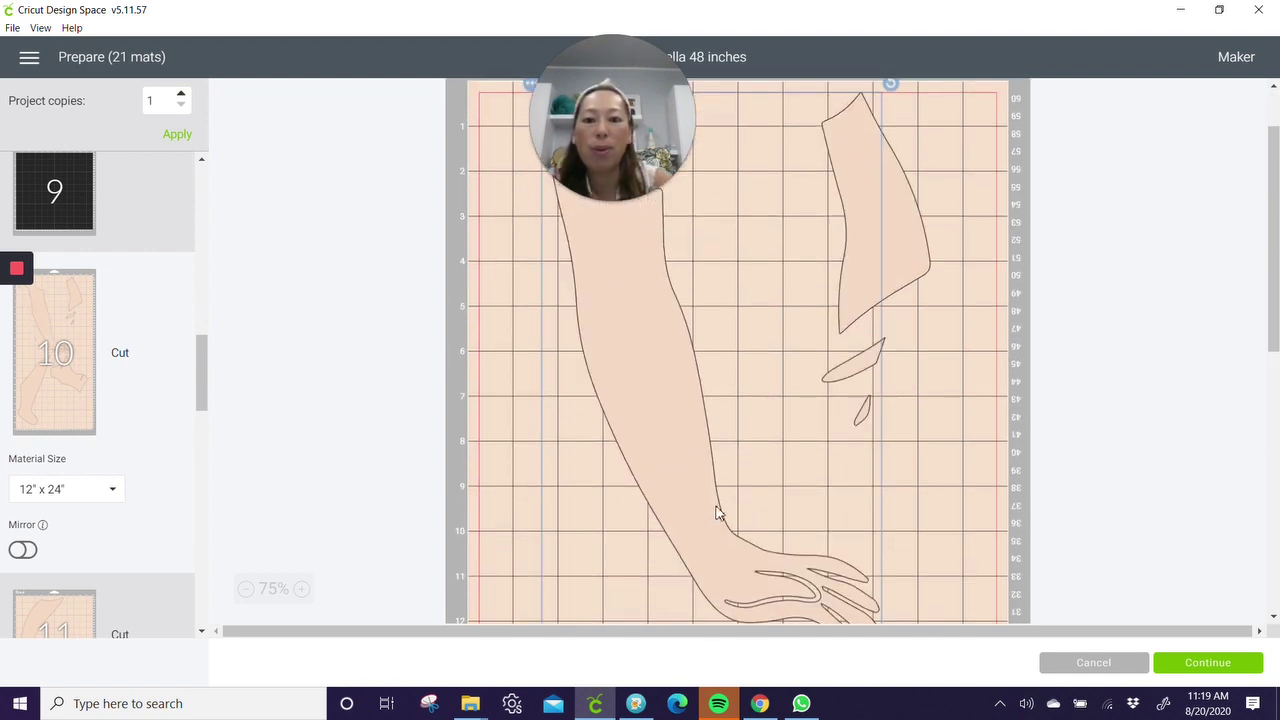
scroll(716, 513, up, 2)
drag(895, 172, 811, 165)
scroll(862, 287, down, 1)
scroll(862, 287, down, 2)
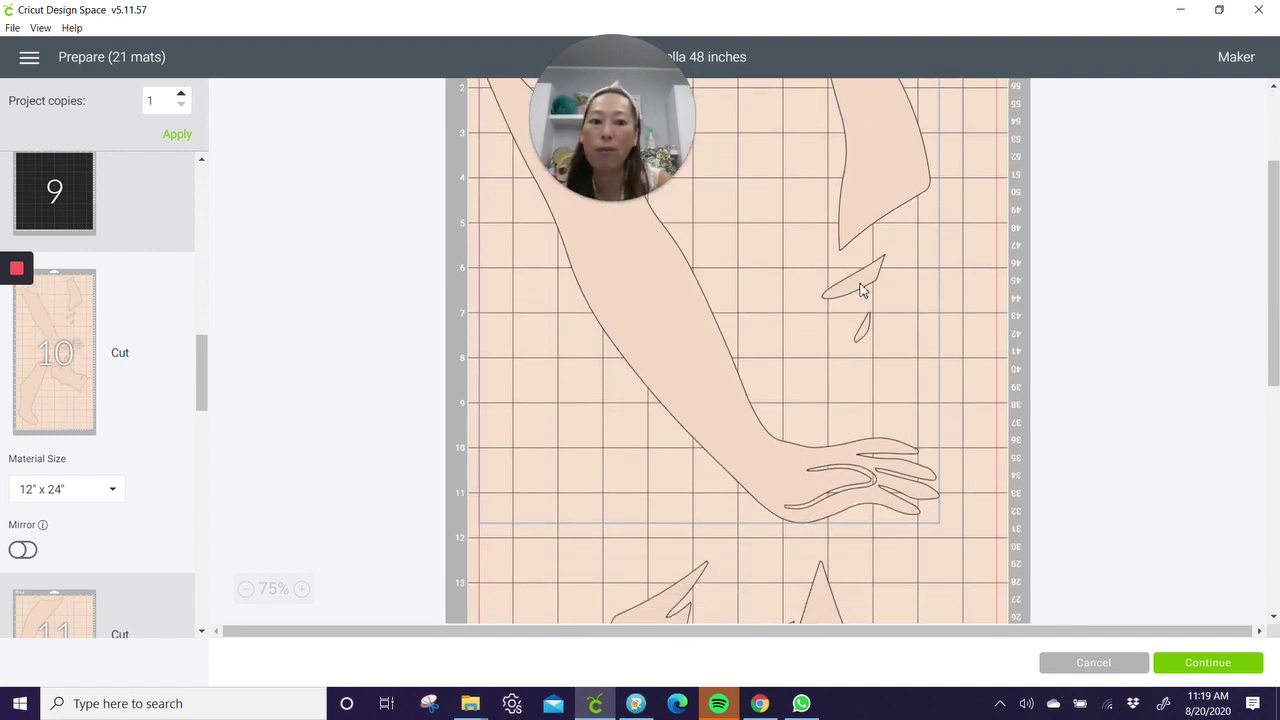
drag(767, 483, 829, 414)
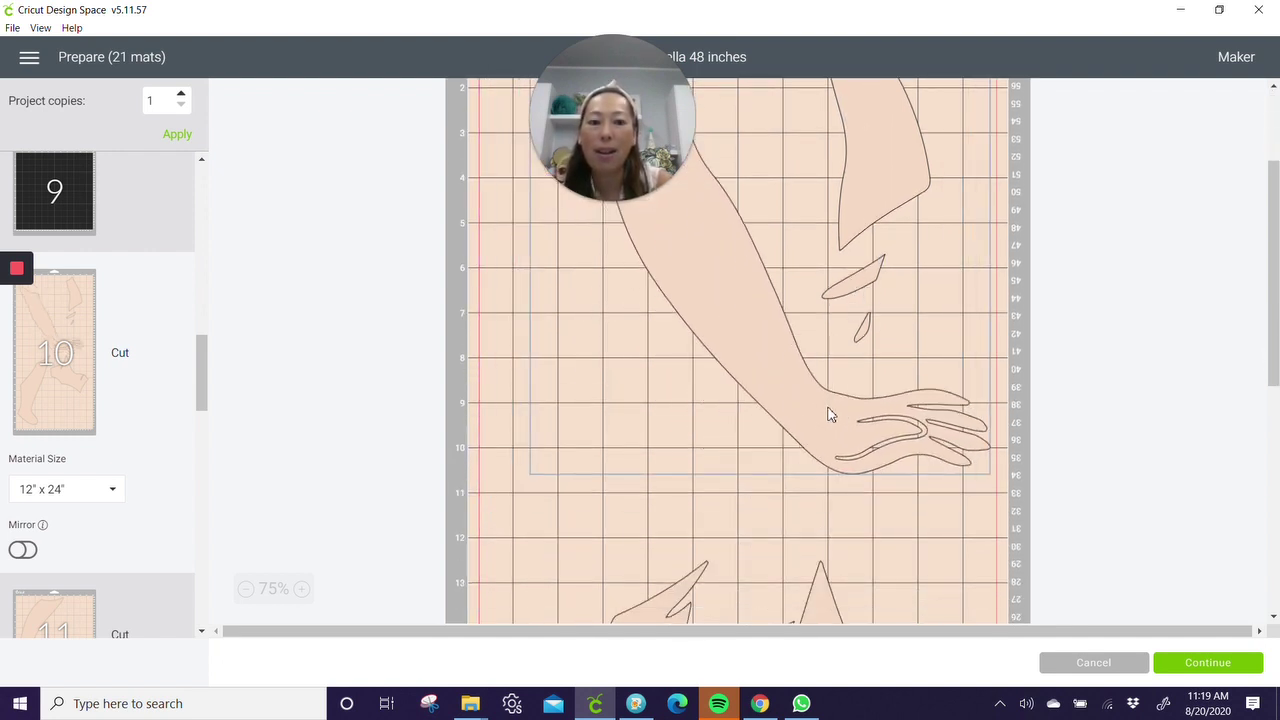
On mat 10, move the short upper skin piece and the small slivers to the right margin, above the hand
scroll(829, 414, up, 3)
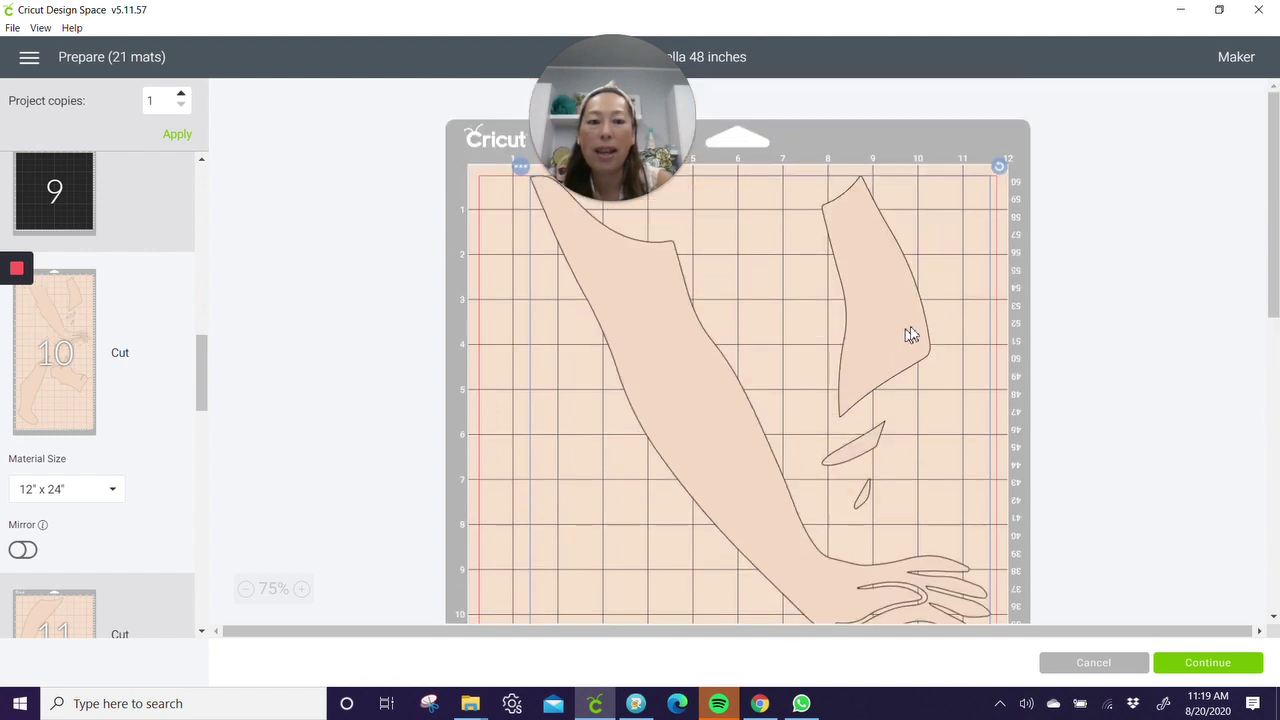
drag(910, 335, 1003, 307)
drag(858, 445, 961, 403)
On mat 10, move the pointed neck and shoulder piece into the gap left of the arm, between about 5.5 and 11.5 inches down
scroll(720, 440, down, 8)
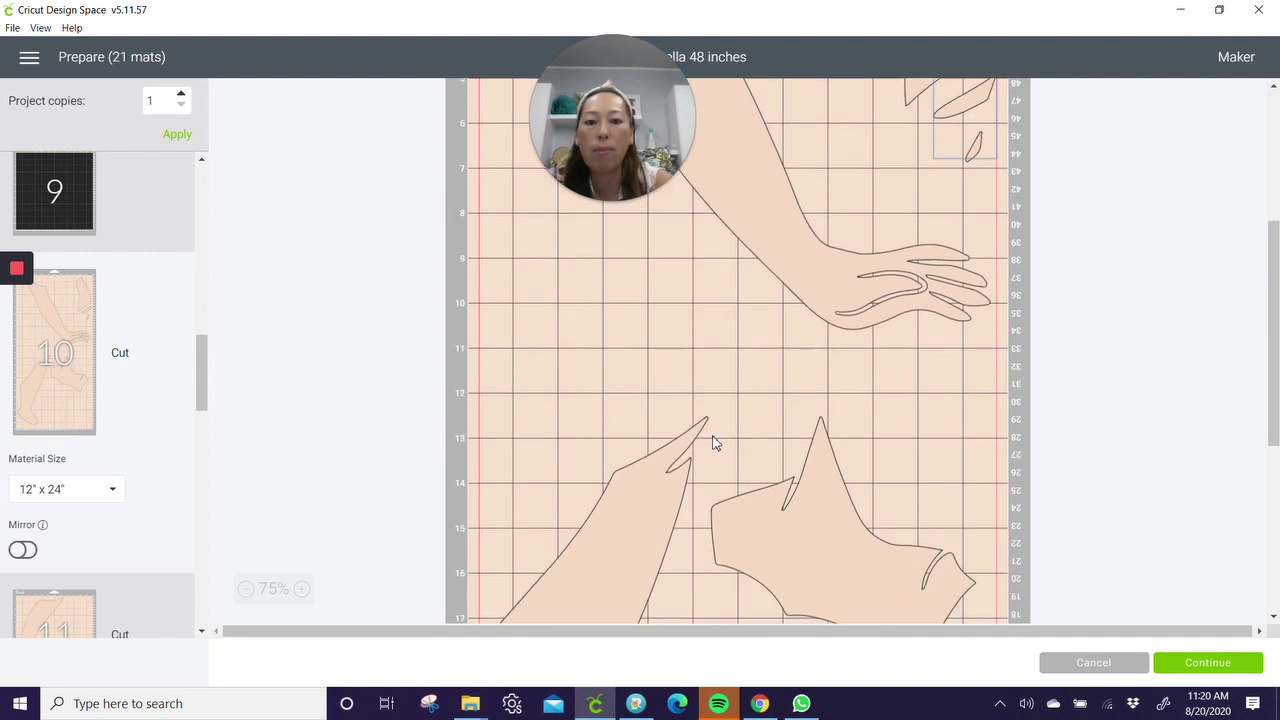
scroll(815, 435, up, 1)
drag(820, 435, 586, 212)
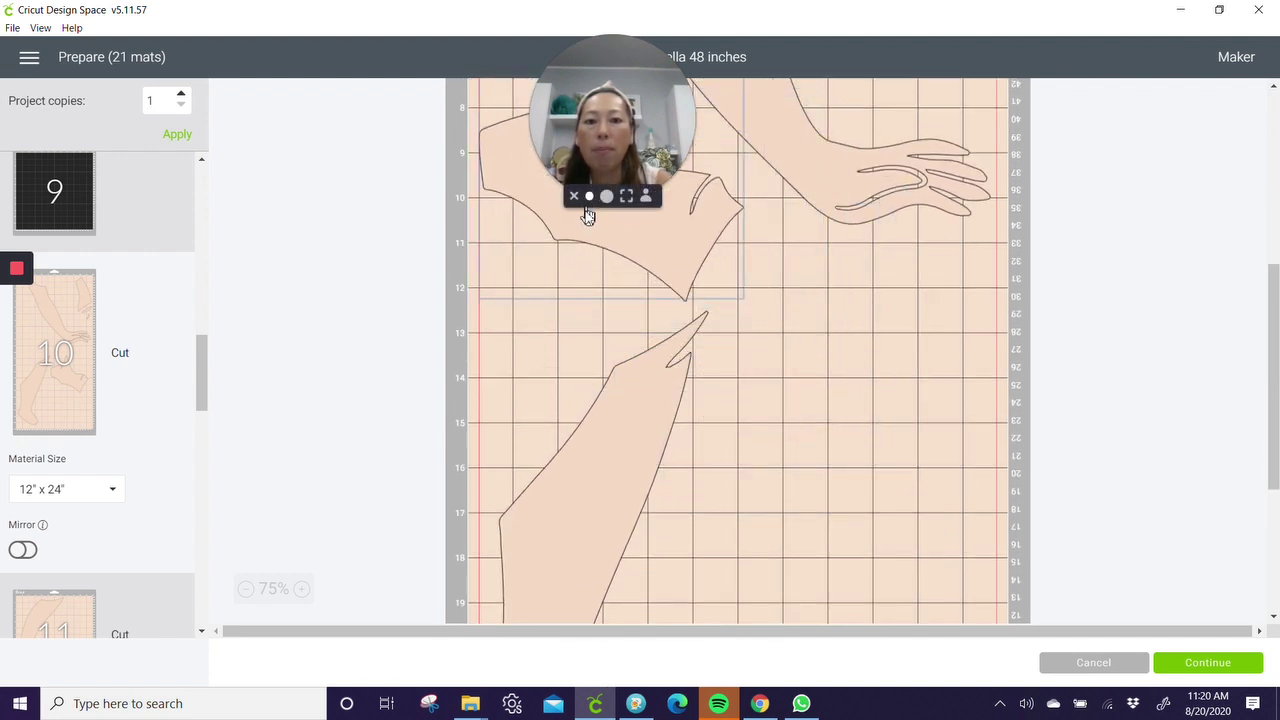
scroll(810, 400, up, 3)
drag(729, 410, 684, 352)
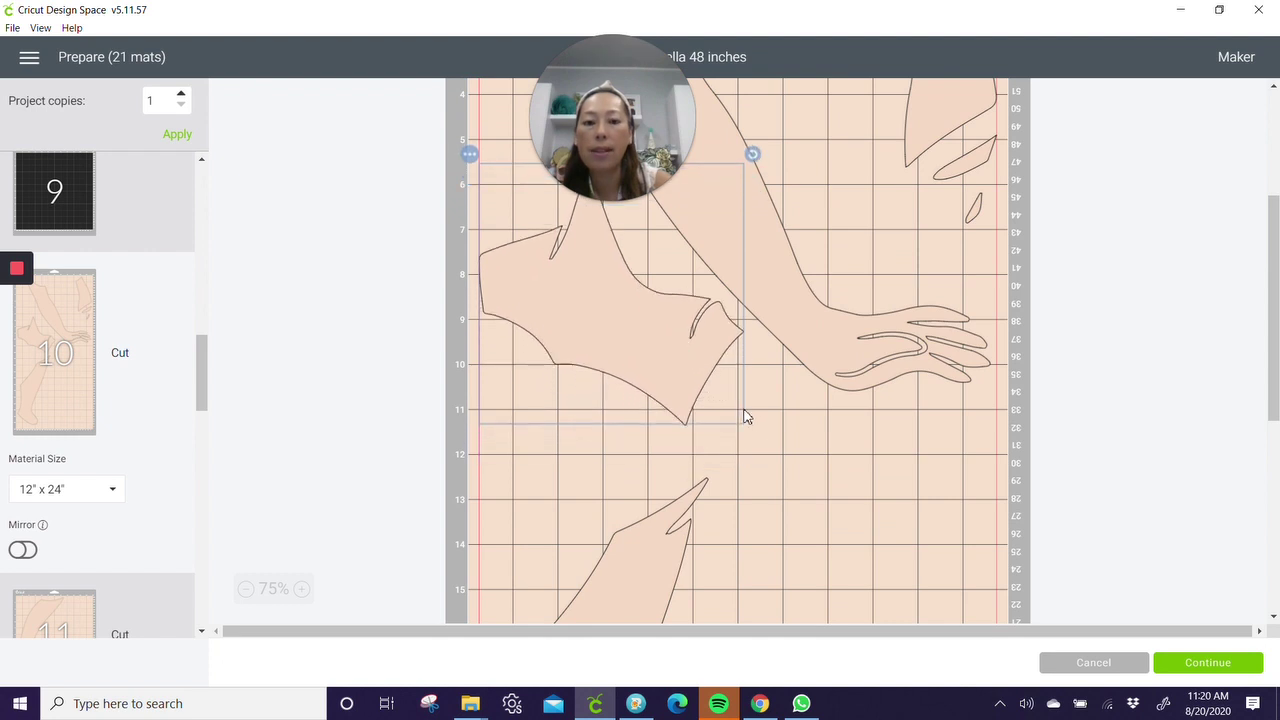
On mat 10, move the lower leg piece into the mat's bottom-left corner, starting about 13 inches down
scroll(746, 418, down, 5)
drag(562, 534, 586, 594)
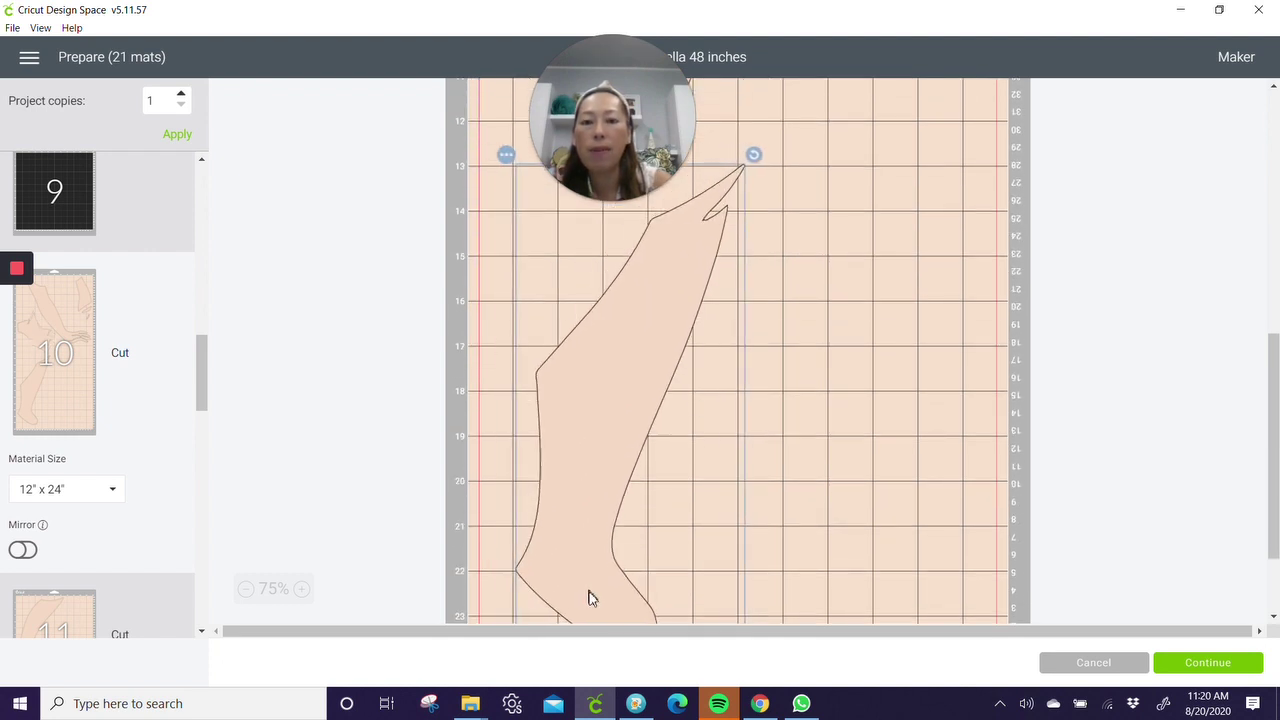
scroll(623, 403, down, 2)
drag(613, 349, 575, 358)
Move the long curved skin piece from mat 11 onto the 12" x 24" mat 10
scroll(155, 385, down, 3)
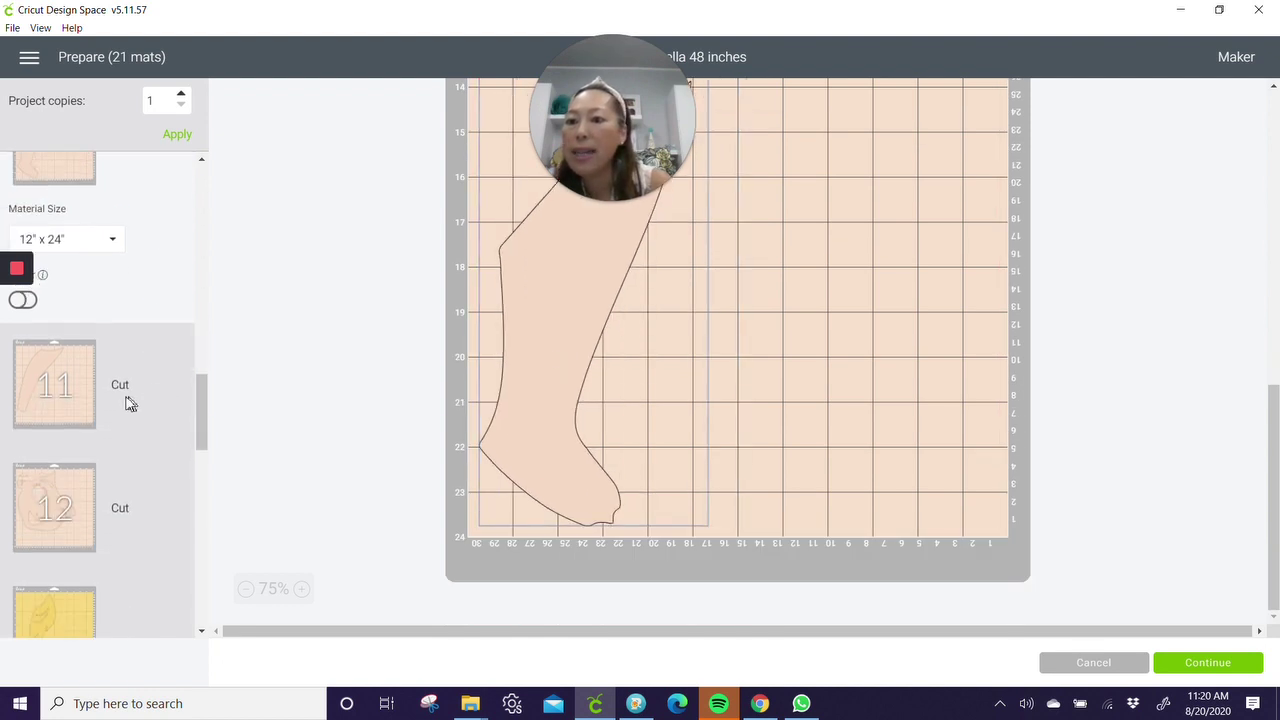
click(73, 405)
scroll(691, 340, up, 3)
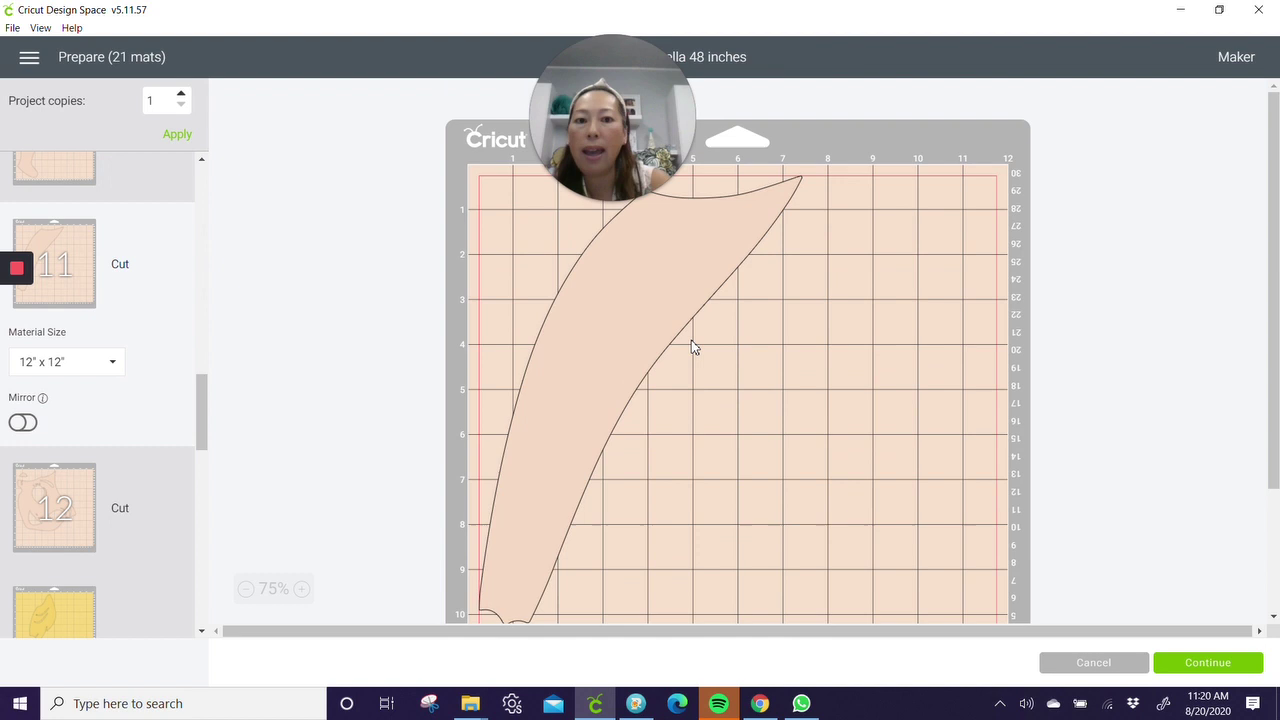
click(701, 288)
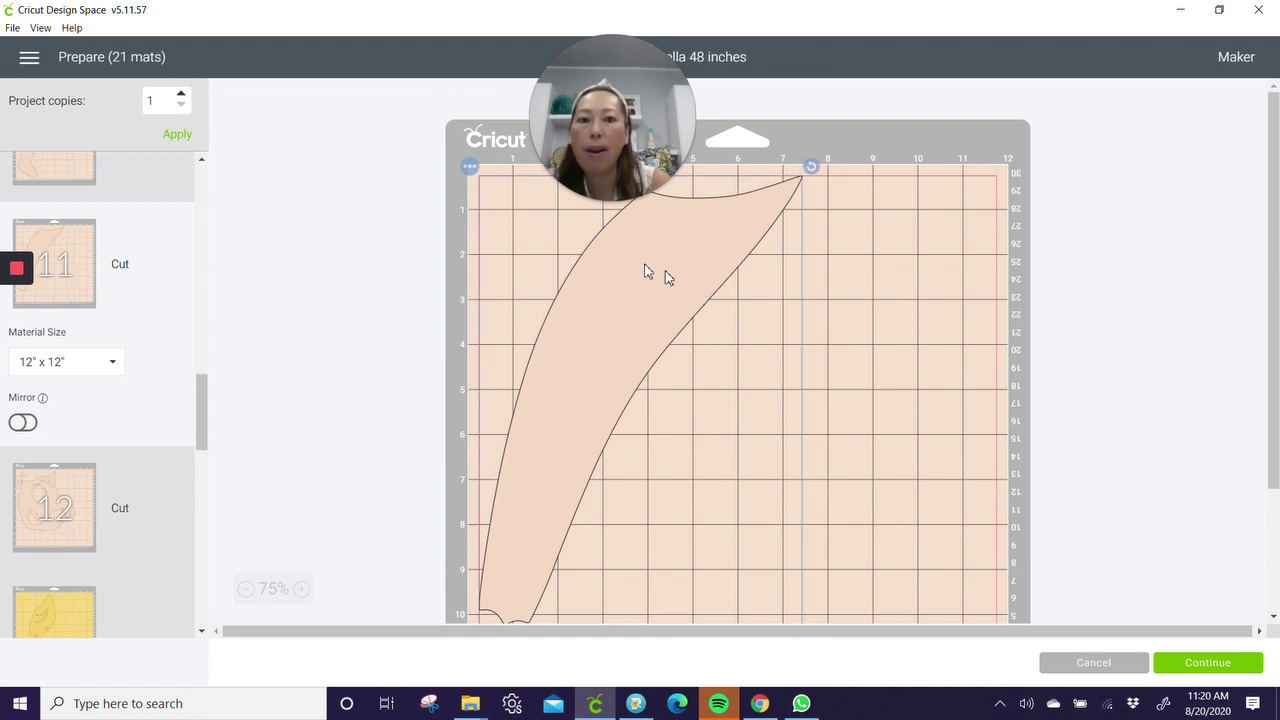
click(471, 167)
click(467, 196)
click(633, 470)
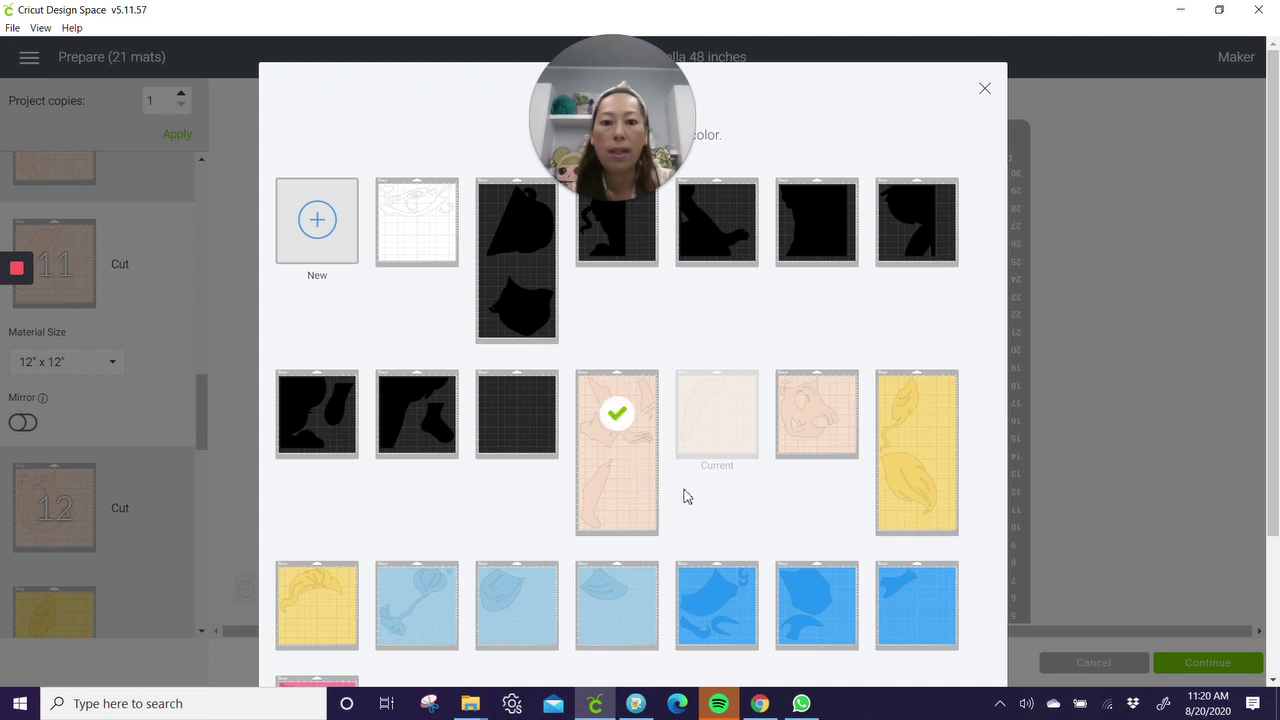
scroll(930, 523, down, 2)
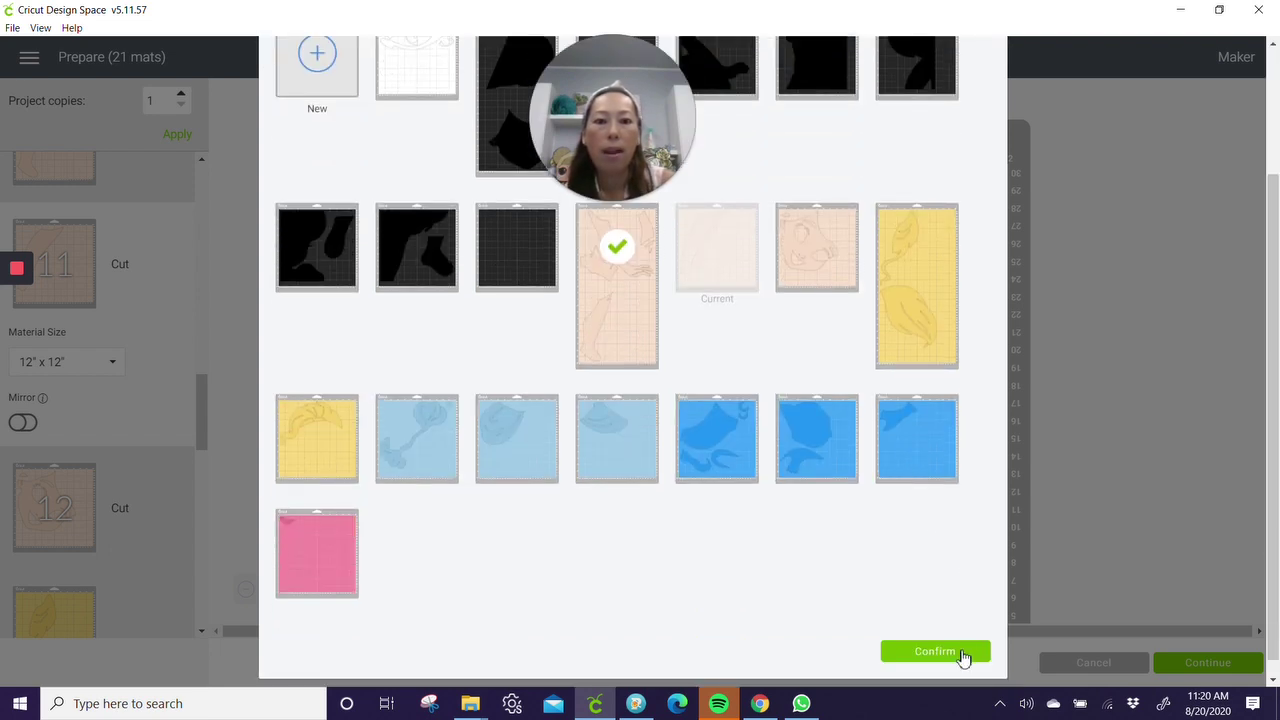
key(Return)
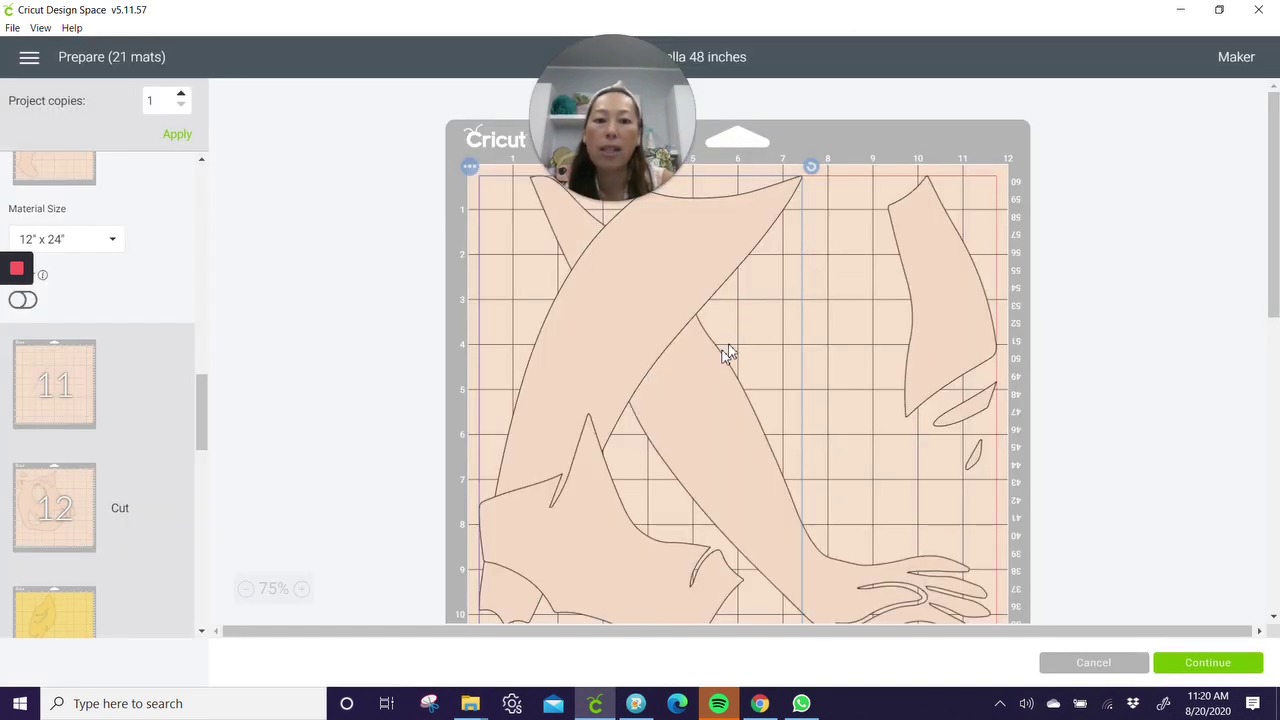
On mat 10, place the long curved skin piece beside the lower leg near the right margin, starting about 14 inches down
scroll(740, 340, down, 3)
scroll(589, 309, up, 3)
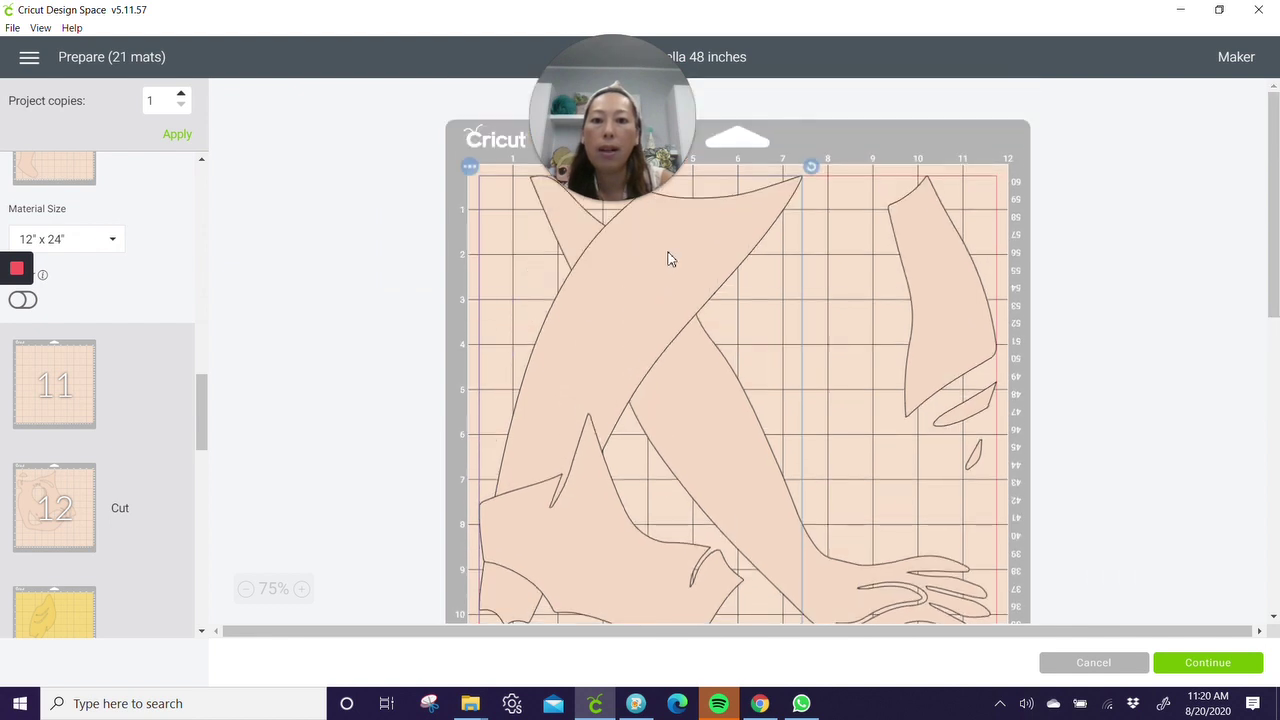
drag(773, 480, 720, 355)
drag(757, 455, 848, 580)
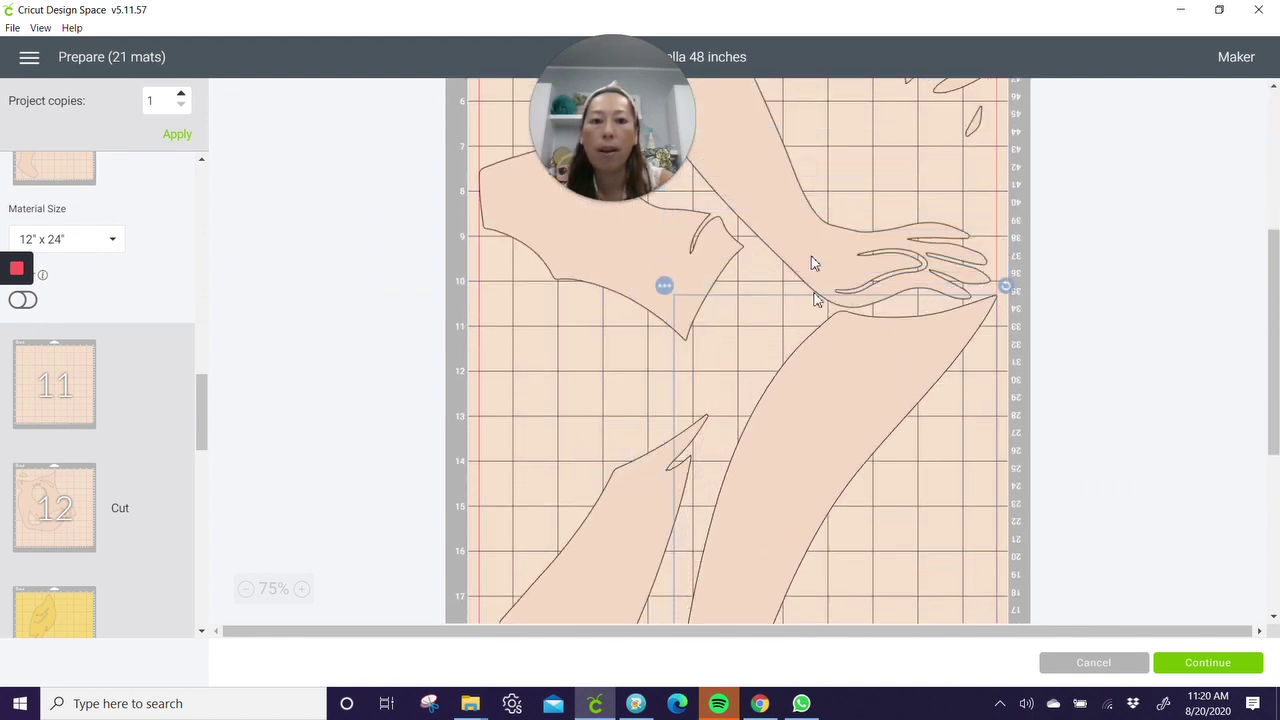
scroll(809, 243, down, 4)
drag(789, 180, 797, 323)
scroll(800, 316, up, 3)
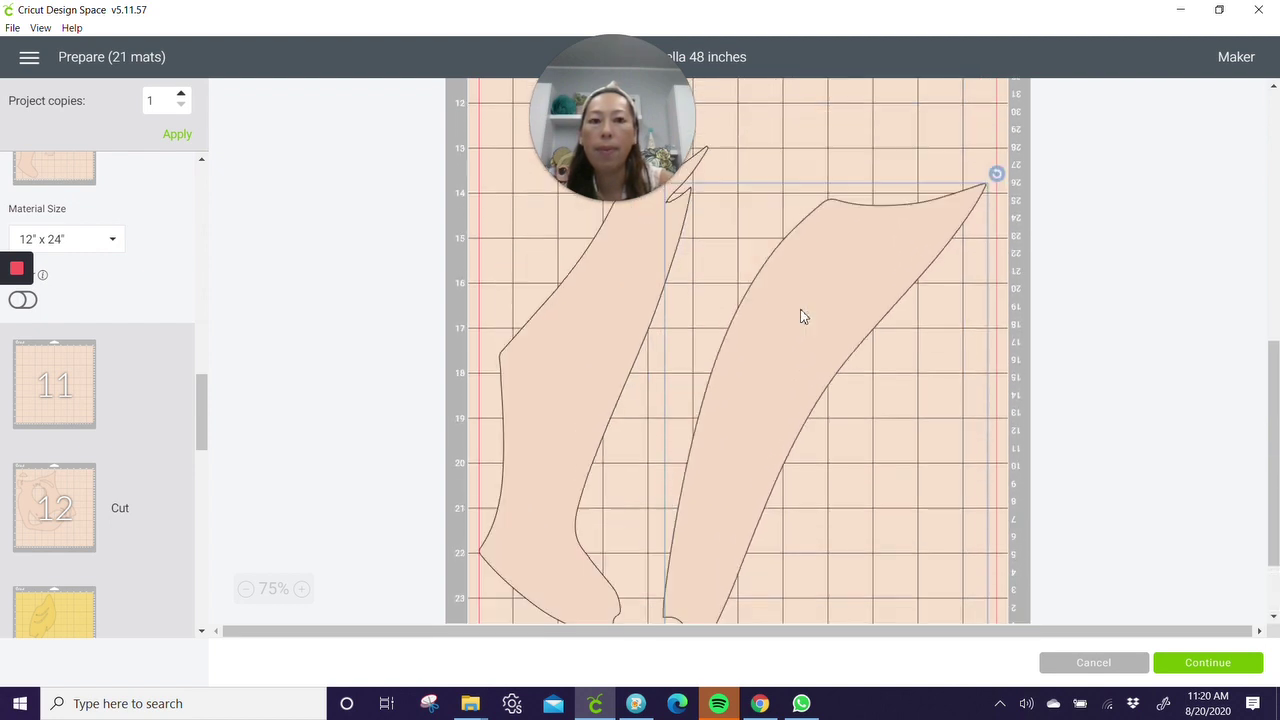
scroll(647, 295, up, 4)
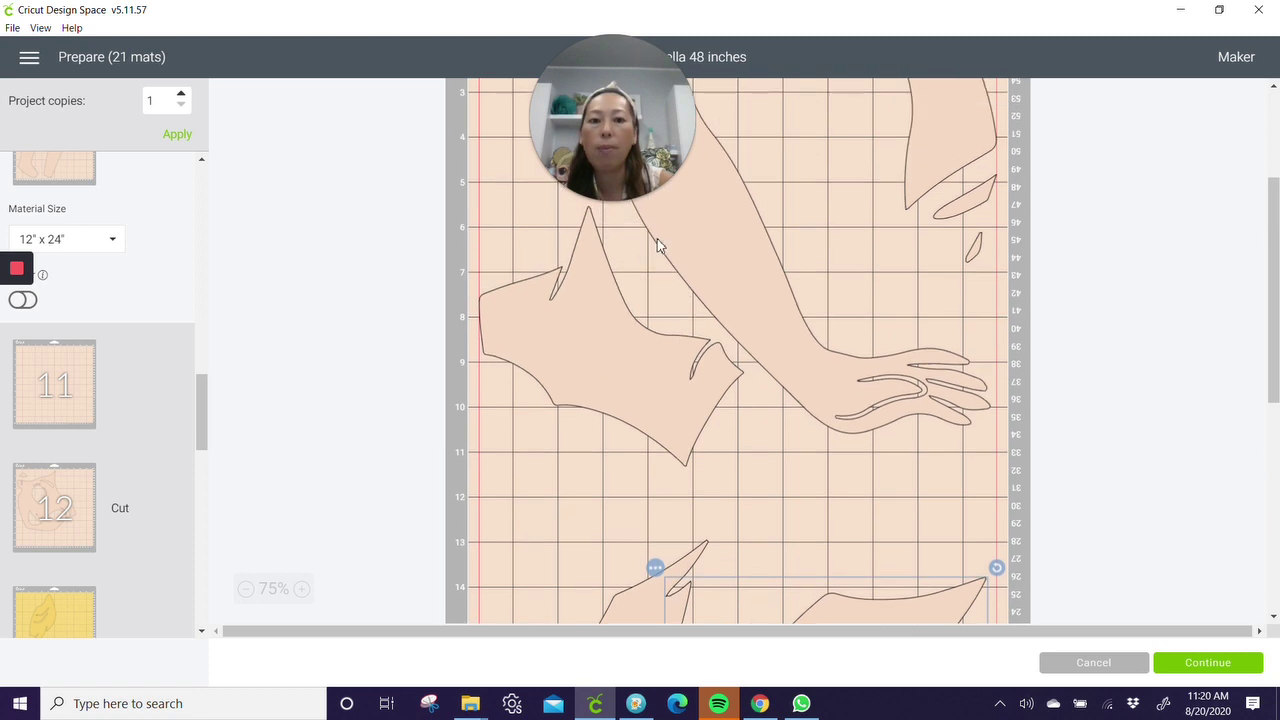
scroll(787, 290, up, 2)
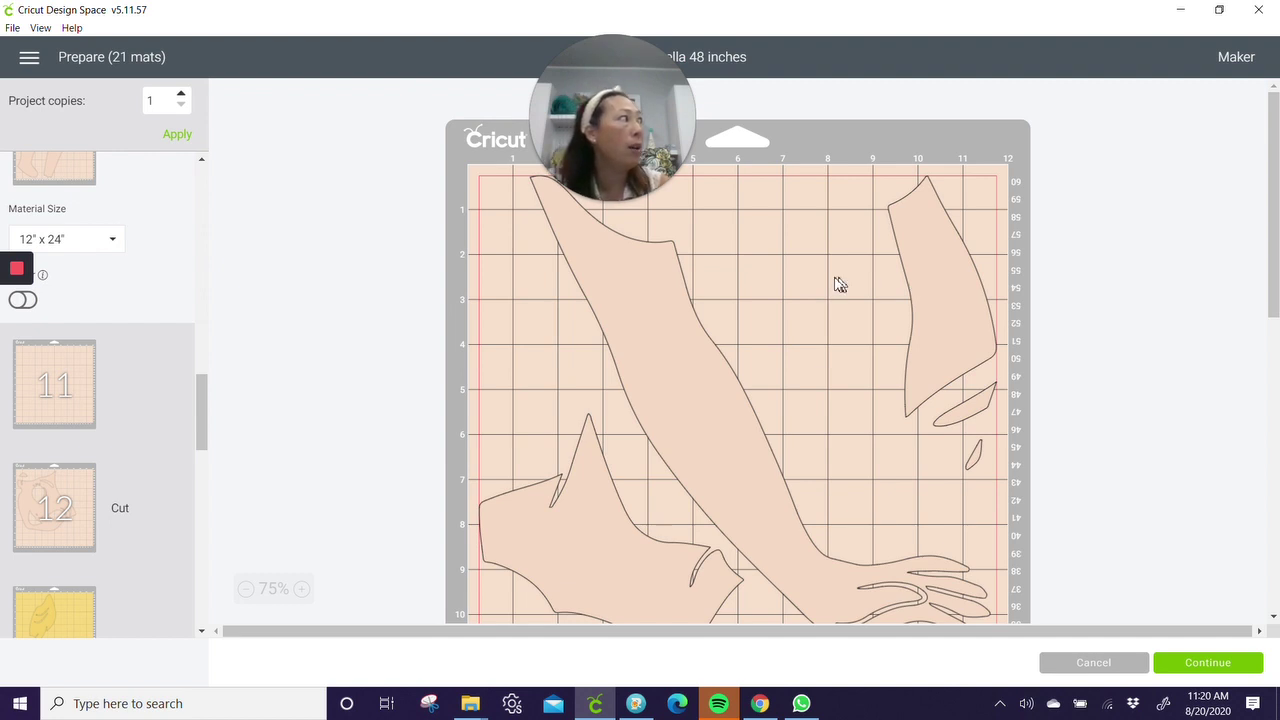
scroll(645, 305, down, 6)
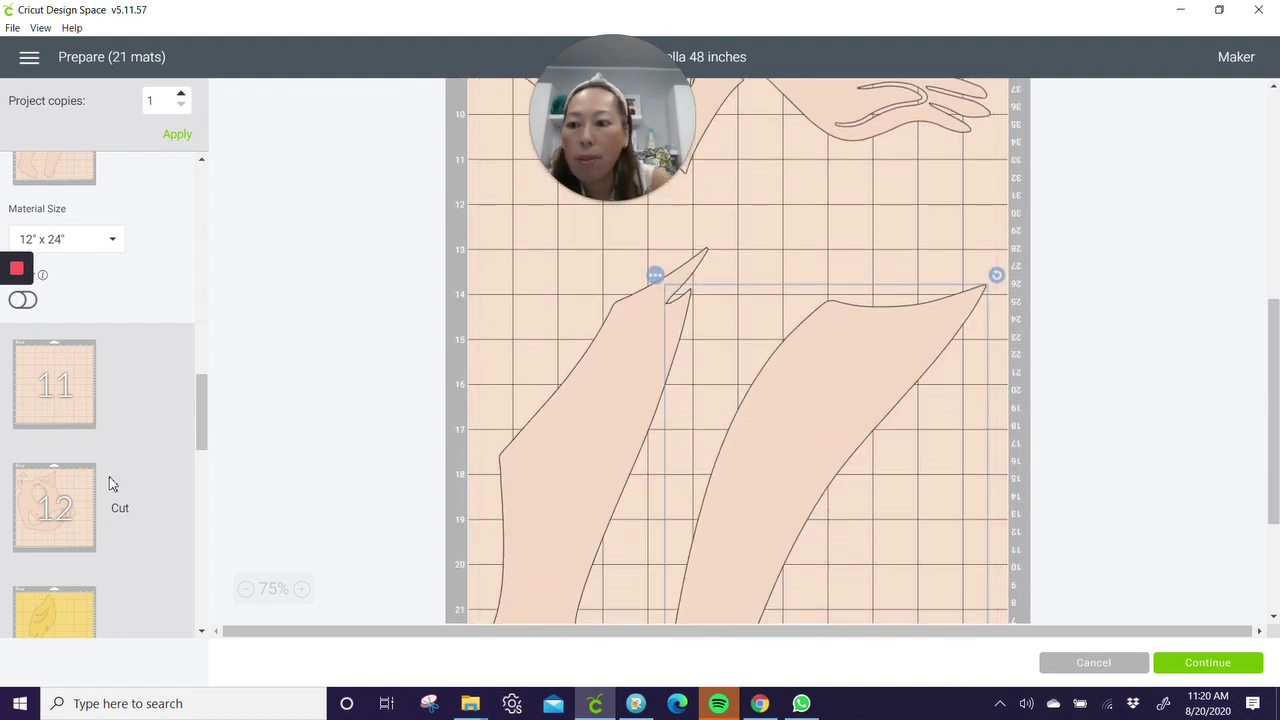
Open mat 12 and check how the face piece fits on its 12" x 12" material
click(84, 508)
scroll(94, 440, down, 2)
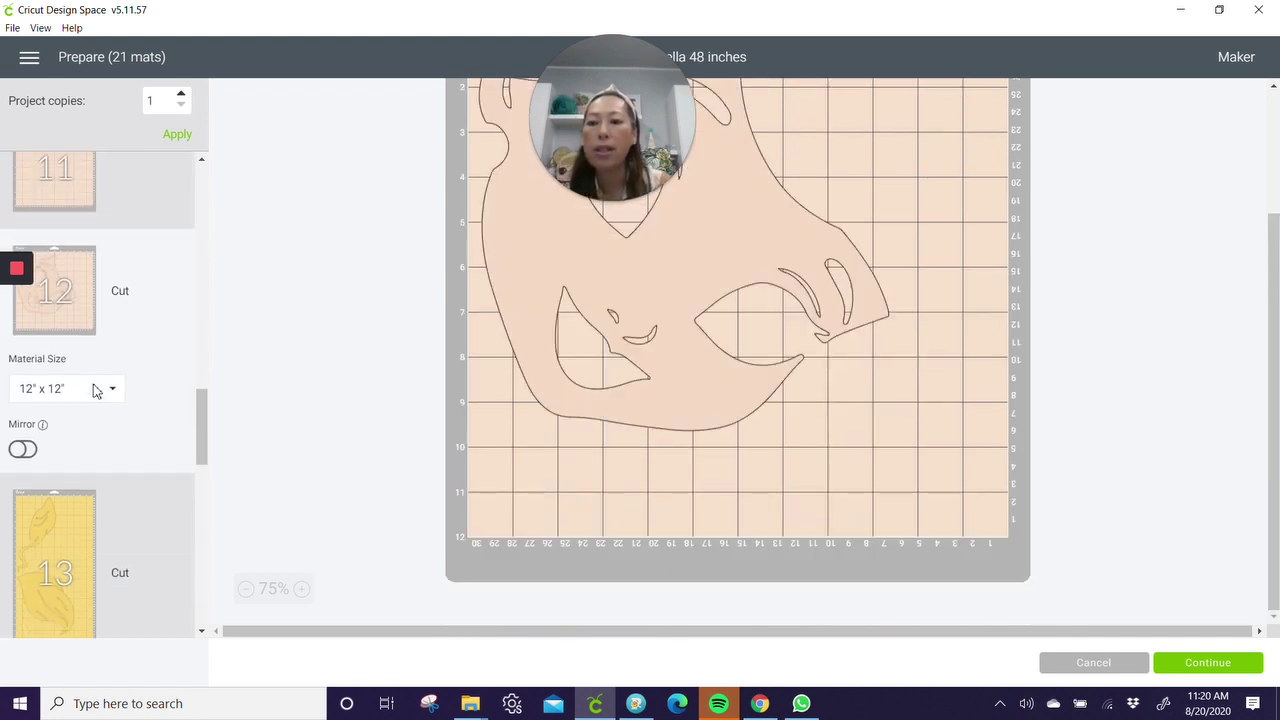
mouse_move(2, 275)
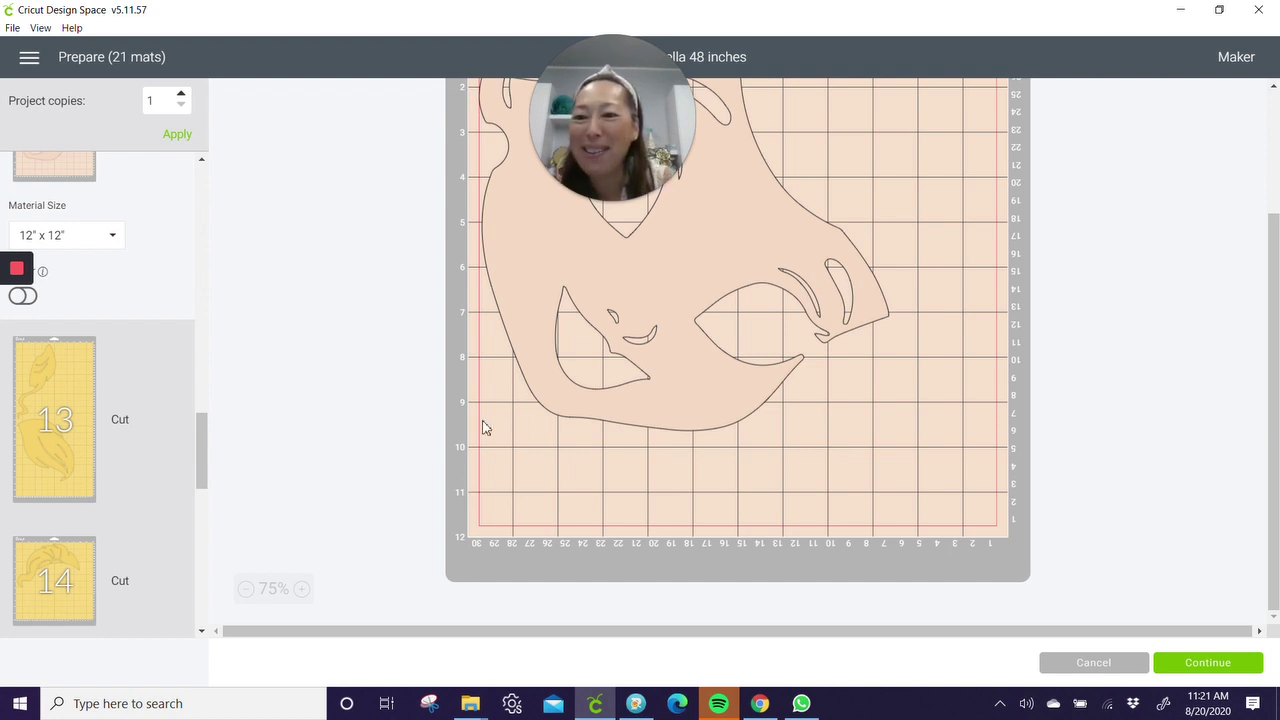
On mat 13, rotate the smaller hair piece with the thin tail clockwise so it lies diagonally, its tip in the top-right corner
click(83, 449)
scroll(726, 451, up, 10)
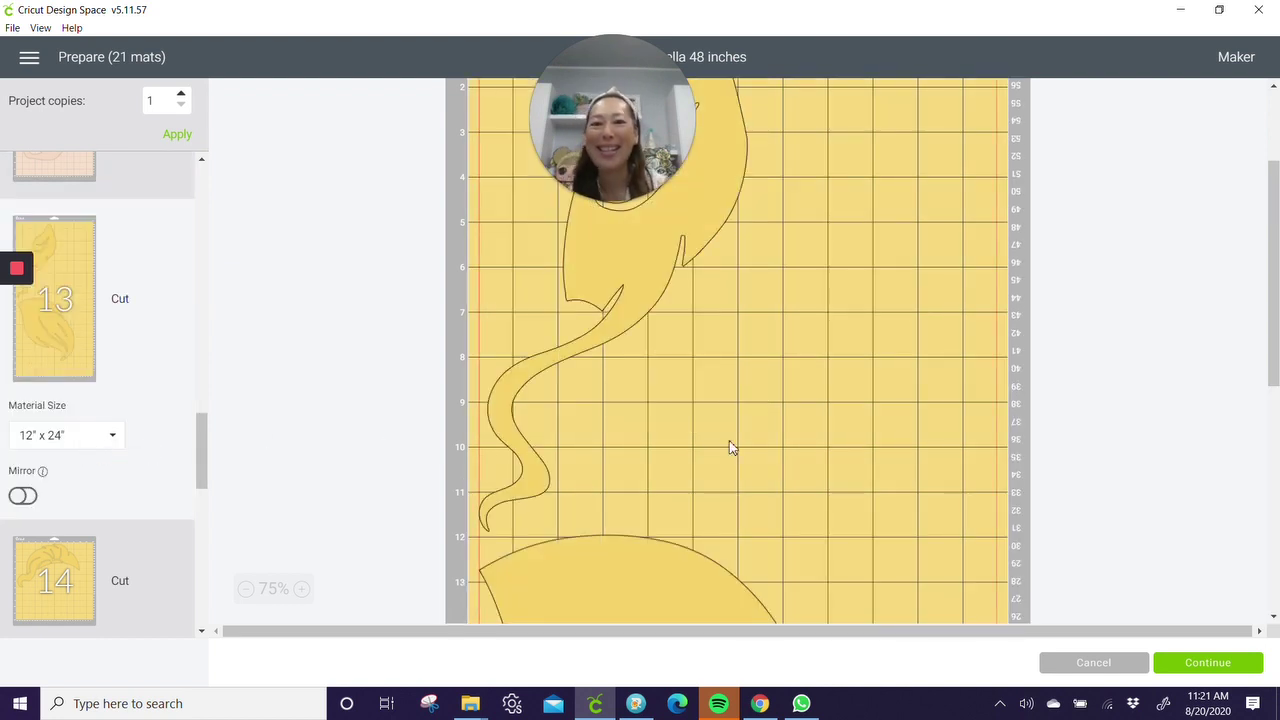
click(737, 330)
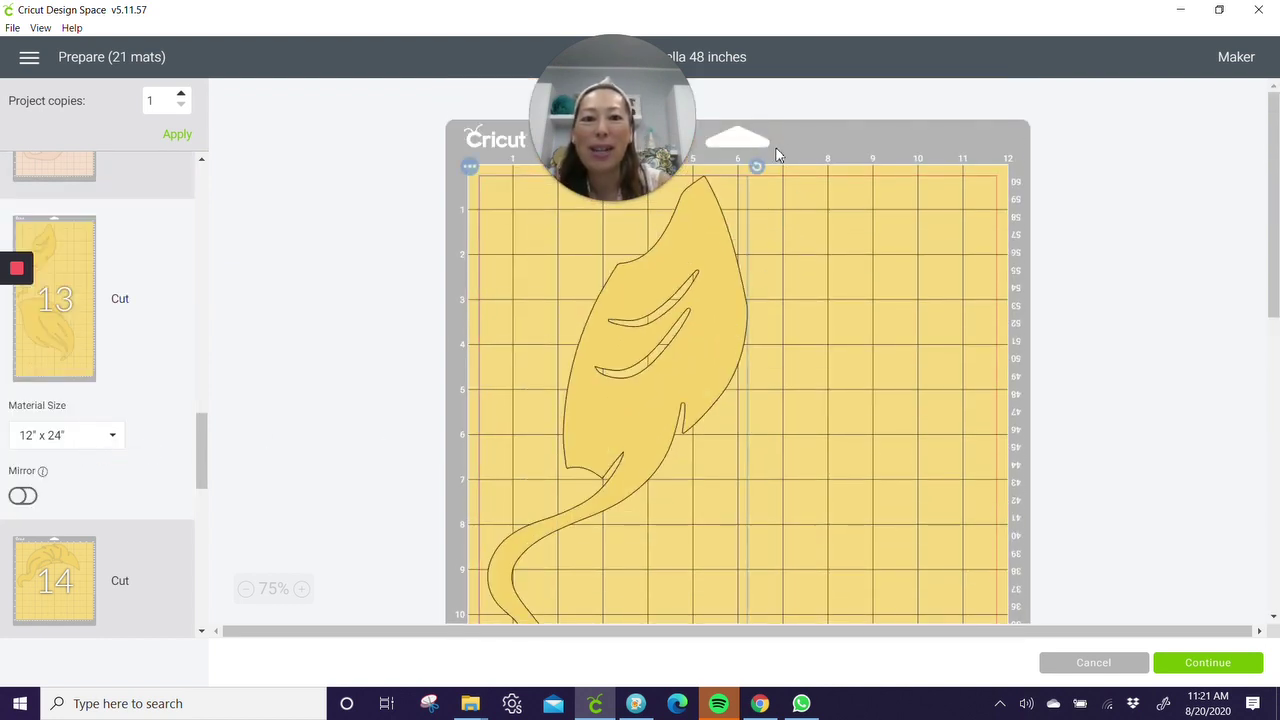
drag(757, 169, 851, 217)
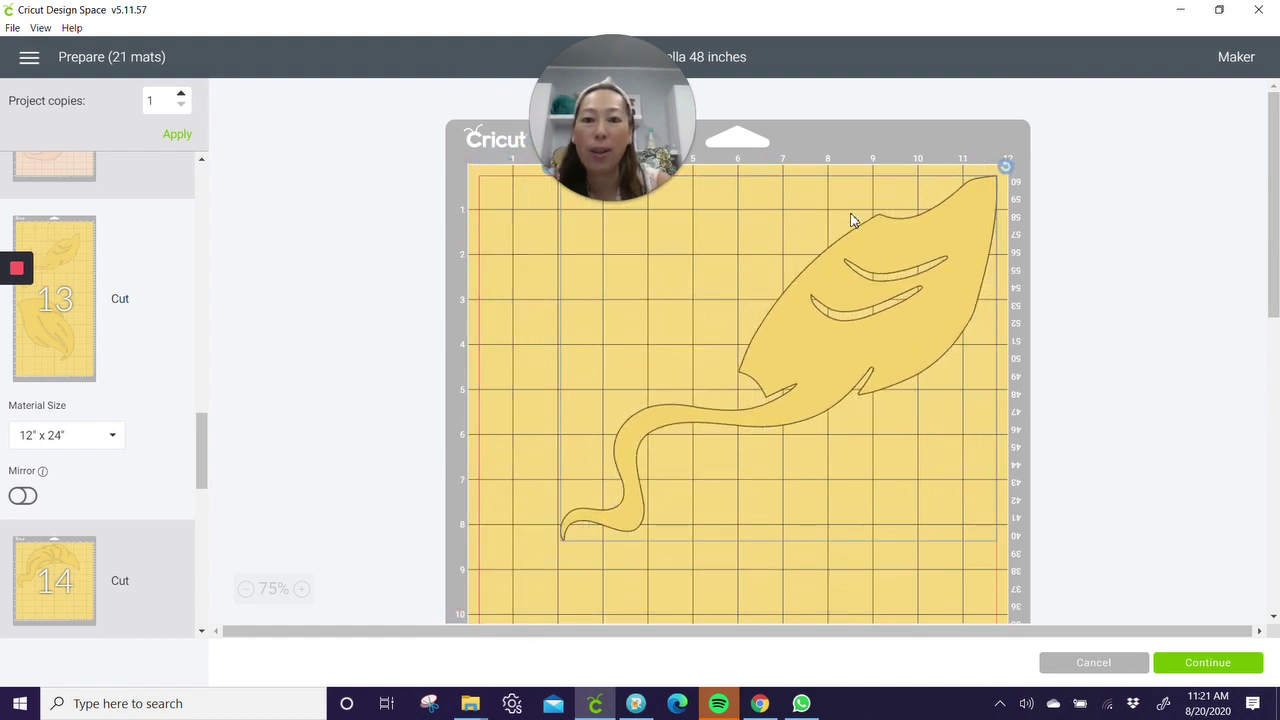
On mat 13, rotate the large hair piece to lie horizontally and place it along the bottom margin, from about 17.5 inches down
scroll(868, 287, down, 3)
scroll(868, 287, down, 10)
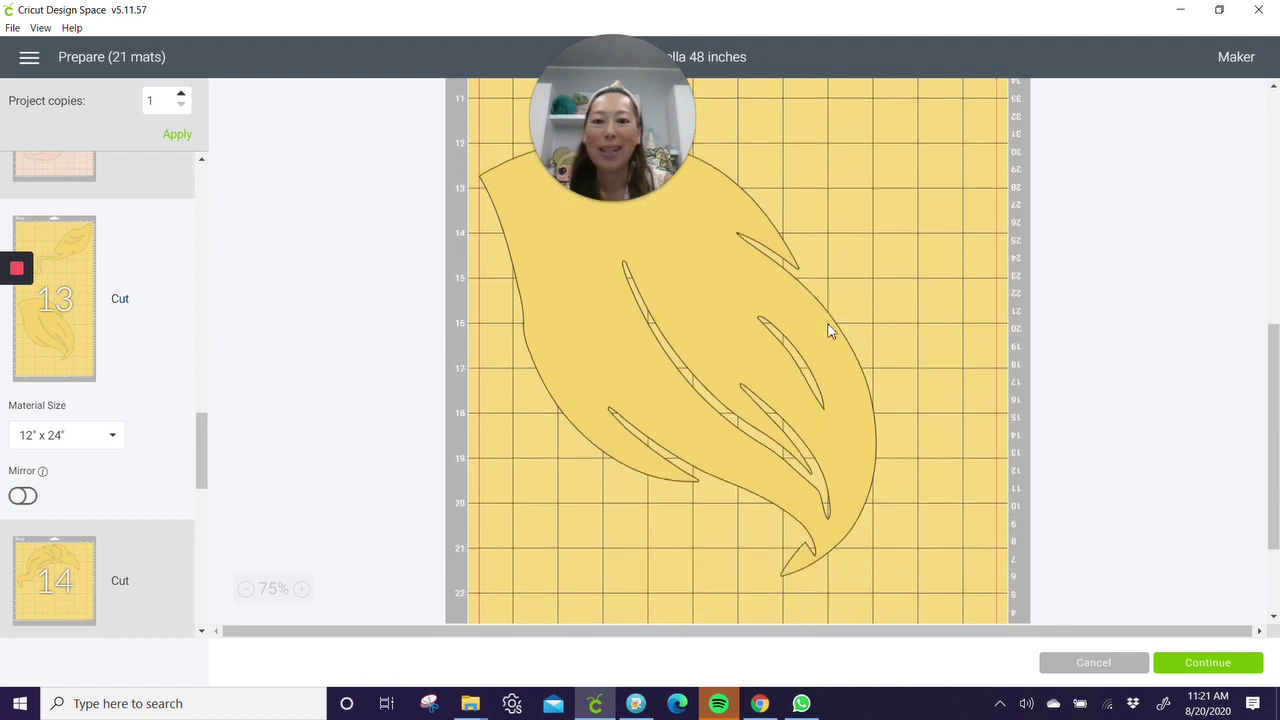
drag(745, 311, 746, 384)
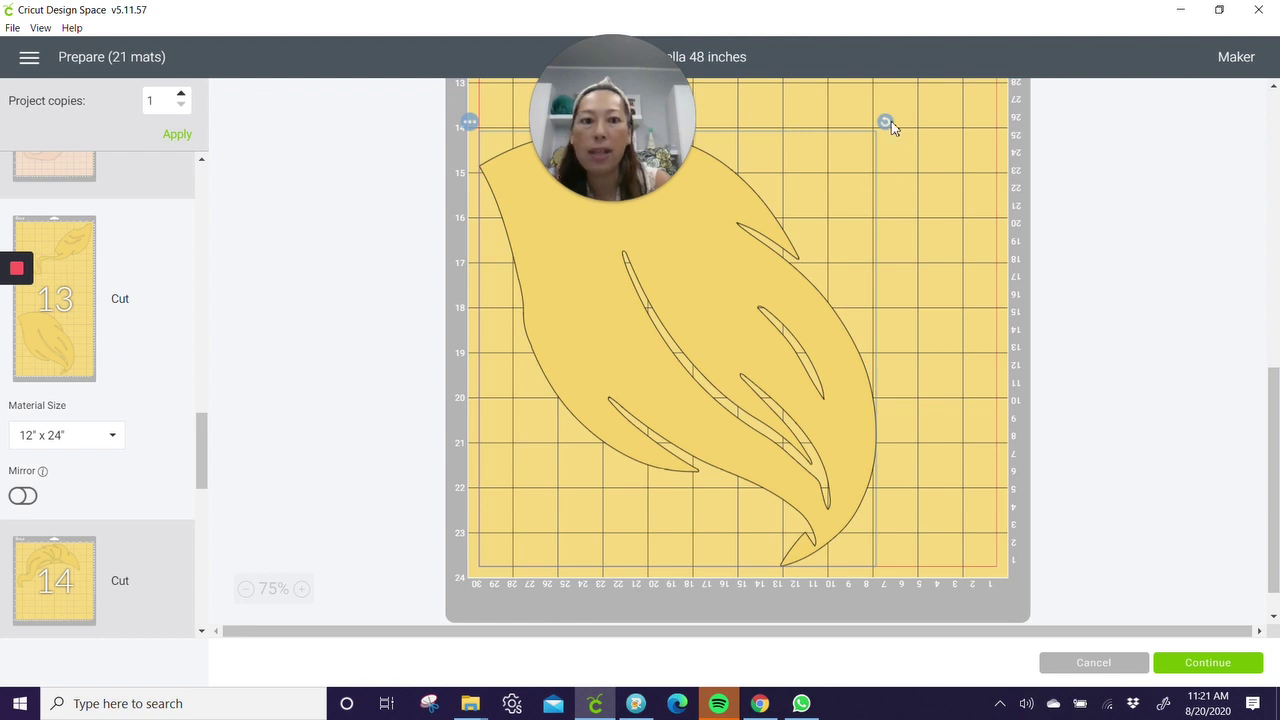
drag(884, 120, 669, 118)
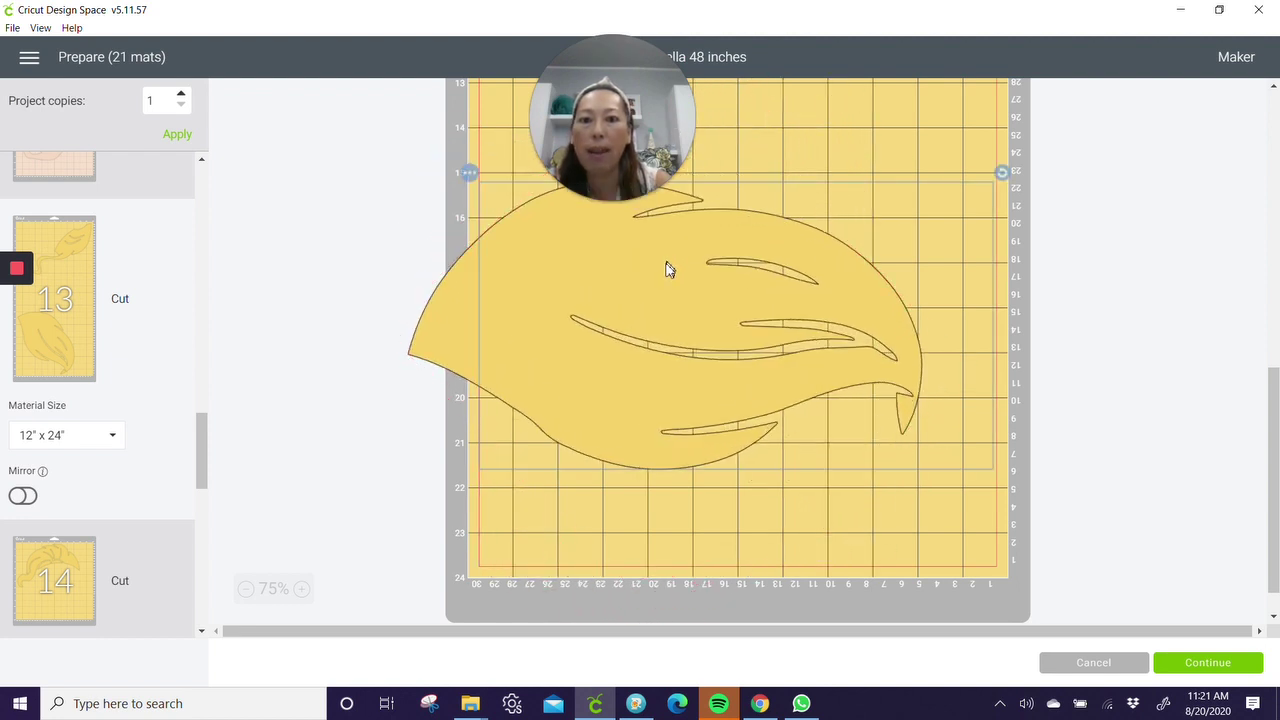
drag(659, 288, 649, 434)
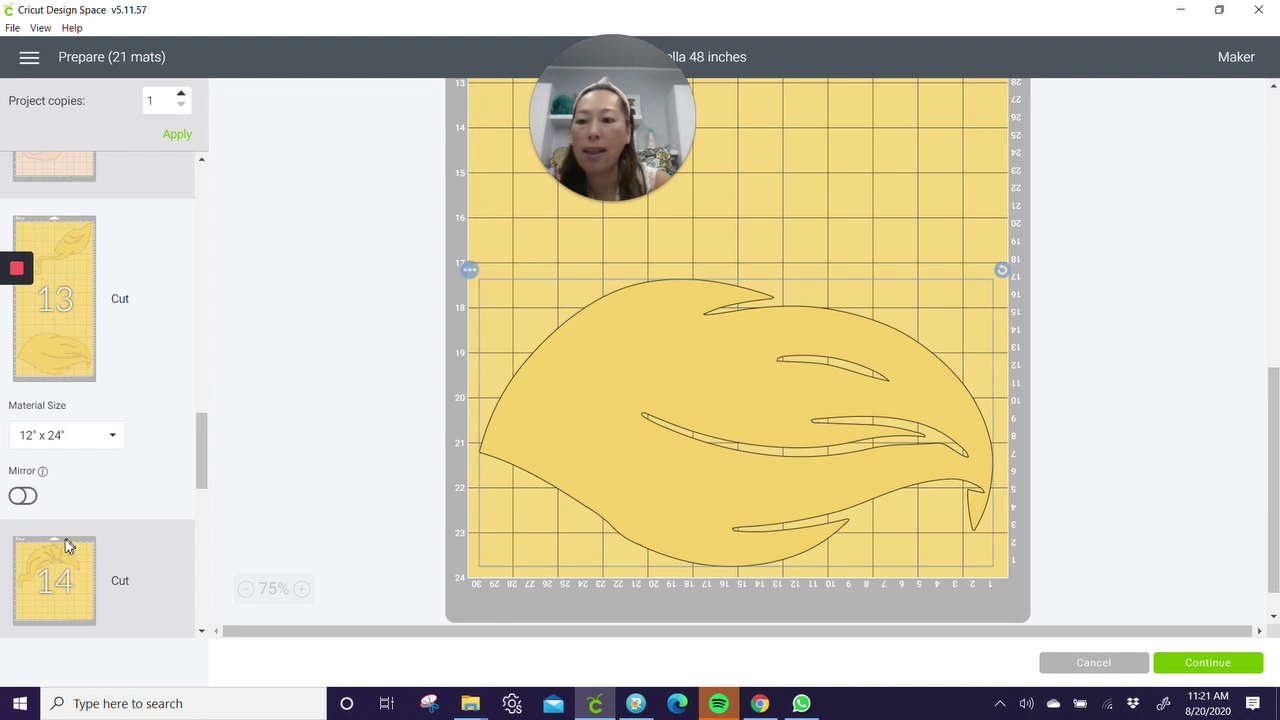
On mat 13, move the tailed hair piece down just above the large one and try rotating it, undoing the rotation
scroll(694, 289, up, 5)
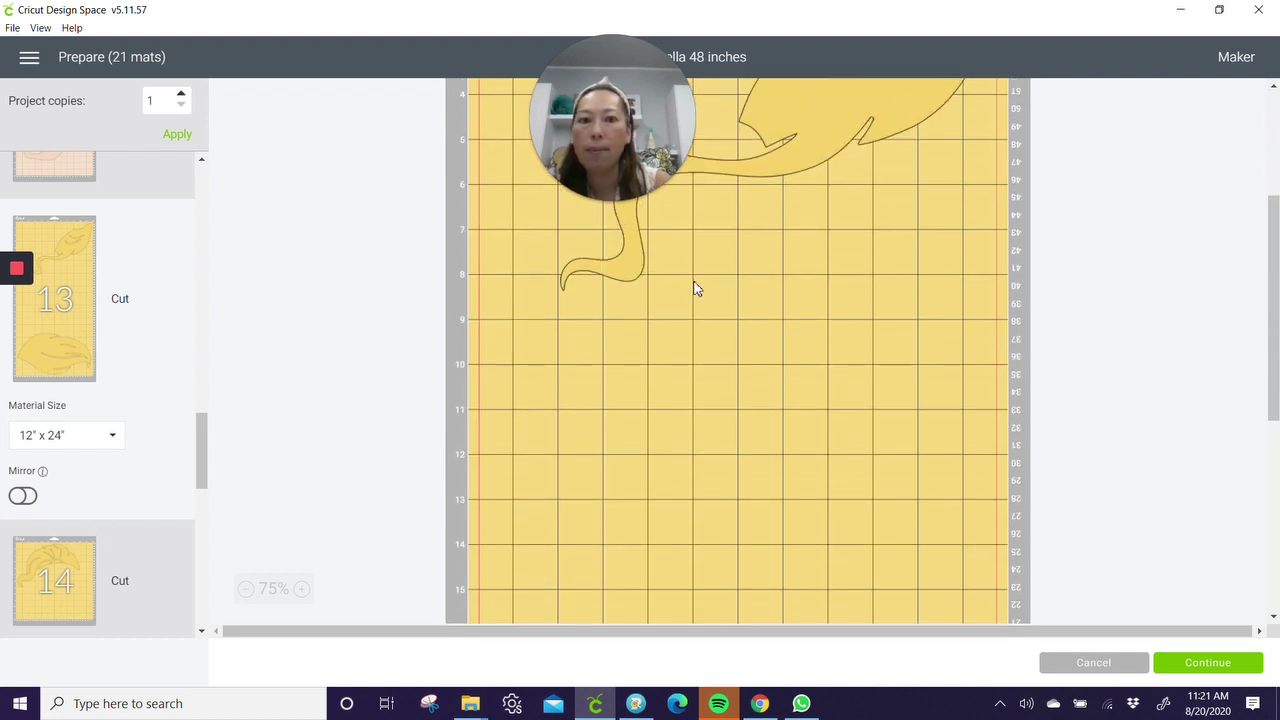
drag(837, 232, 851, 515)
scroll(938, 403, down, 3)
drag(926, 277, 774, 449)
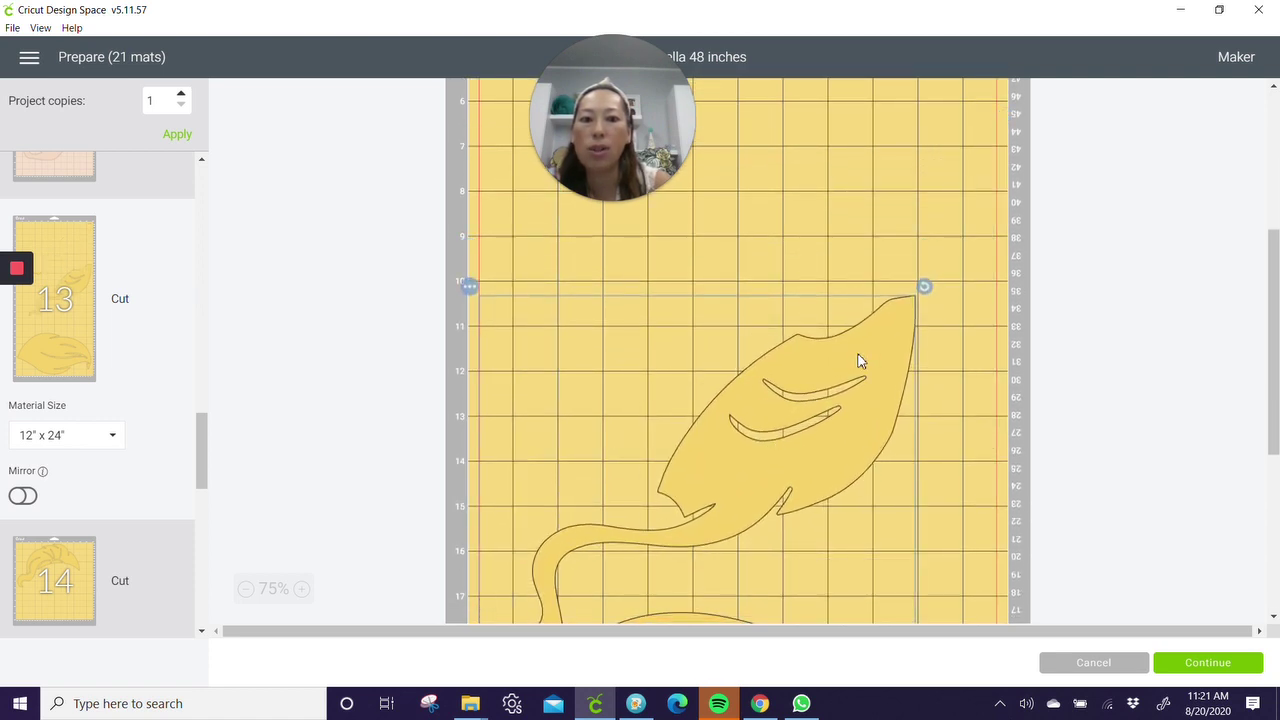
drag(923, 286, 415, 405)
key(ctrl+z)
key(ctrl+z)
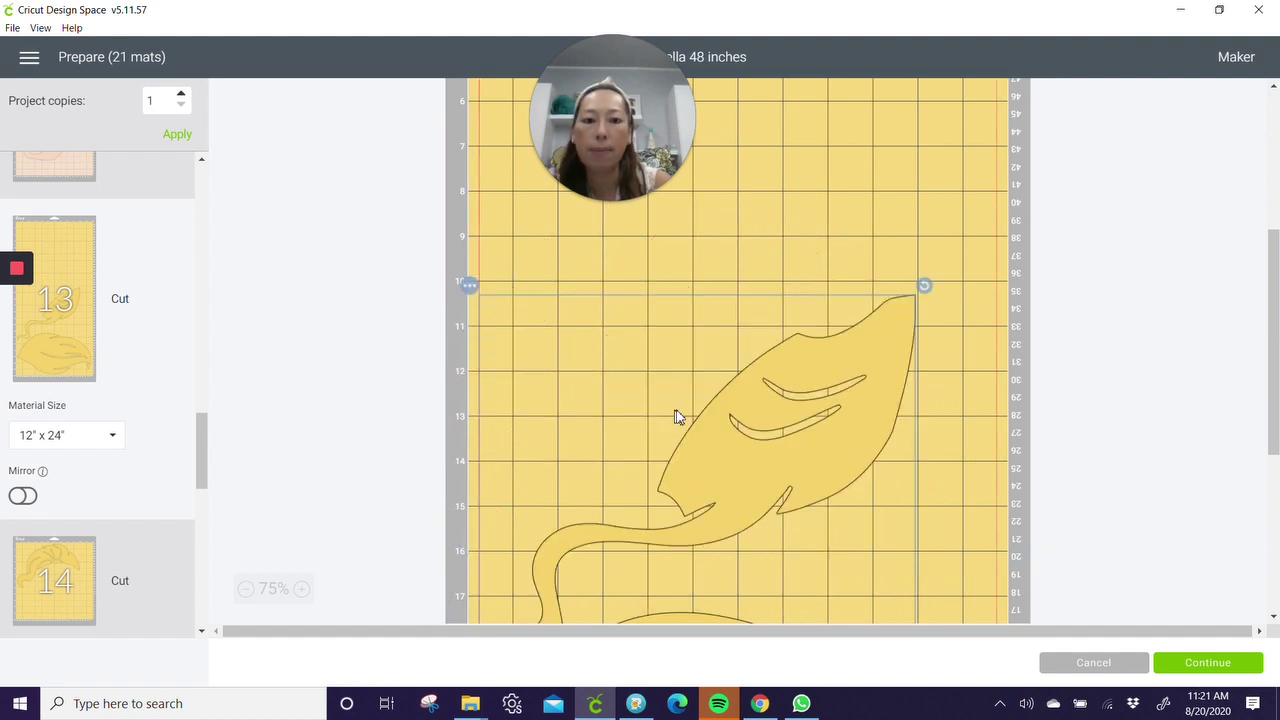
On mat 13, rotate the tailed hair piece so its tail reaches the right margin, nesting it above the large piece from about 11.5 inches down
drag(926, 286, 470, 290)
drag(606, 343, 660, 392)
scroll(655, 375, down, 3)
scroll(653, 367, up, 2)
drag(972, 278, 878, 286)
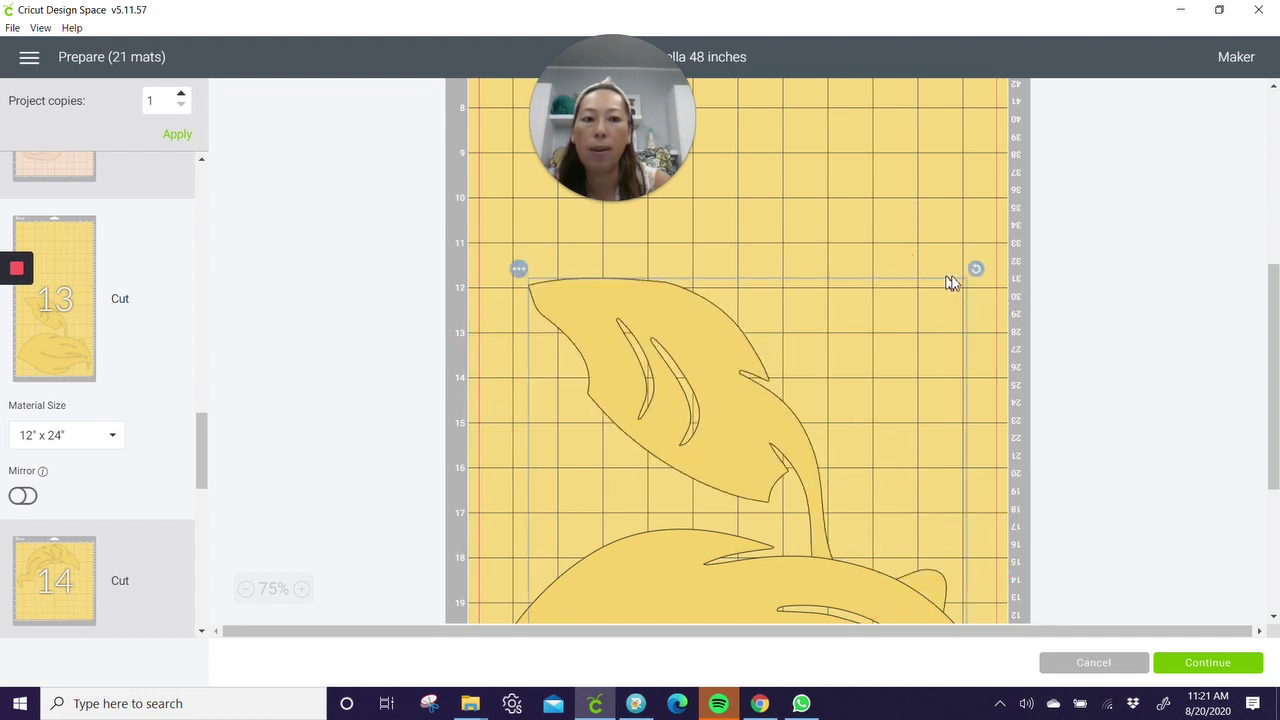
drag(976, 272, 900, 266)
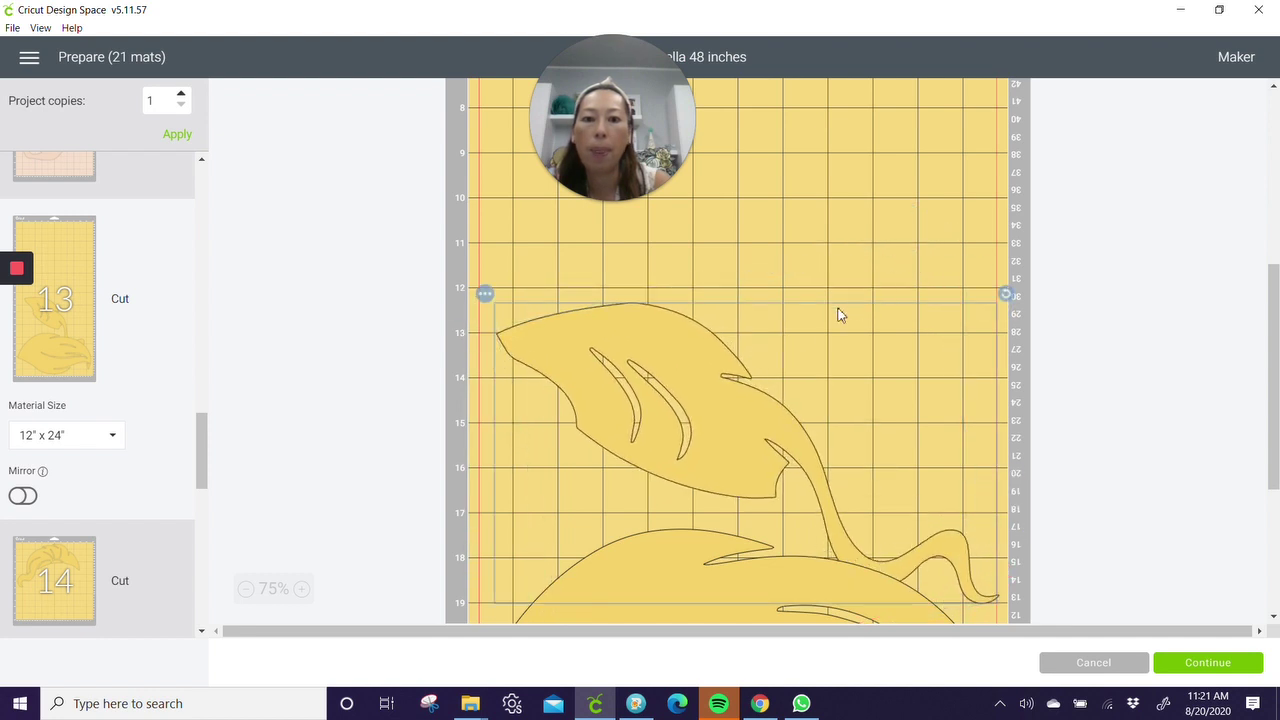
drag(722, 375, 727, 343)
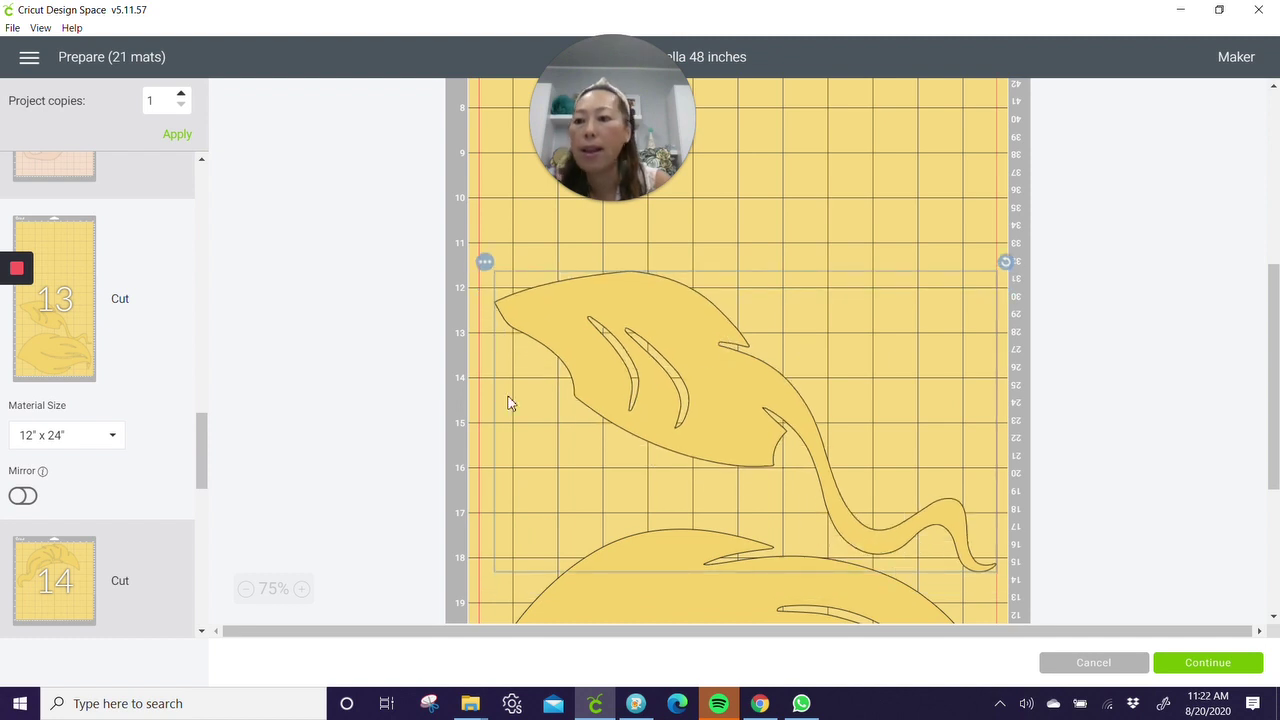
Move the swept bangs hair piece from mat 14 onto mat 13
click(50, 568)
scroll(675, 347, up, 4)
click(727, 272)
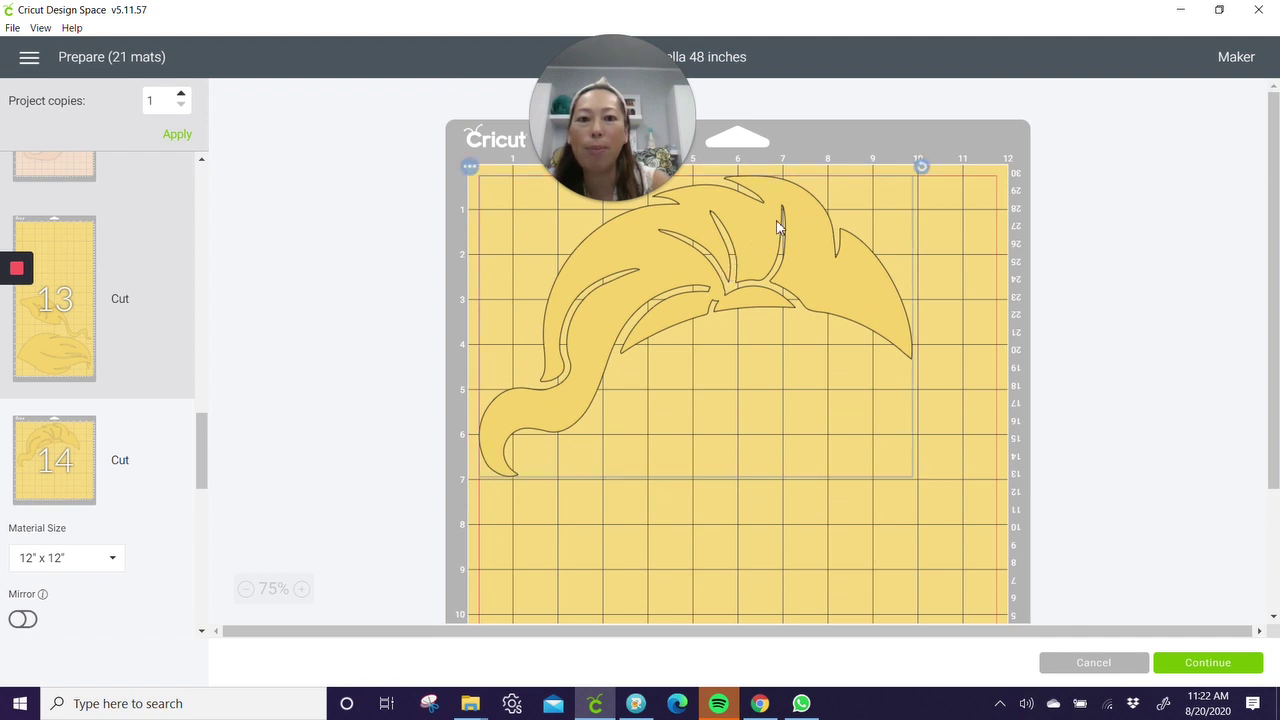
click(470, 166)
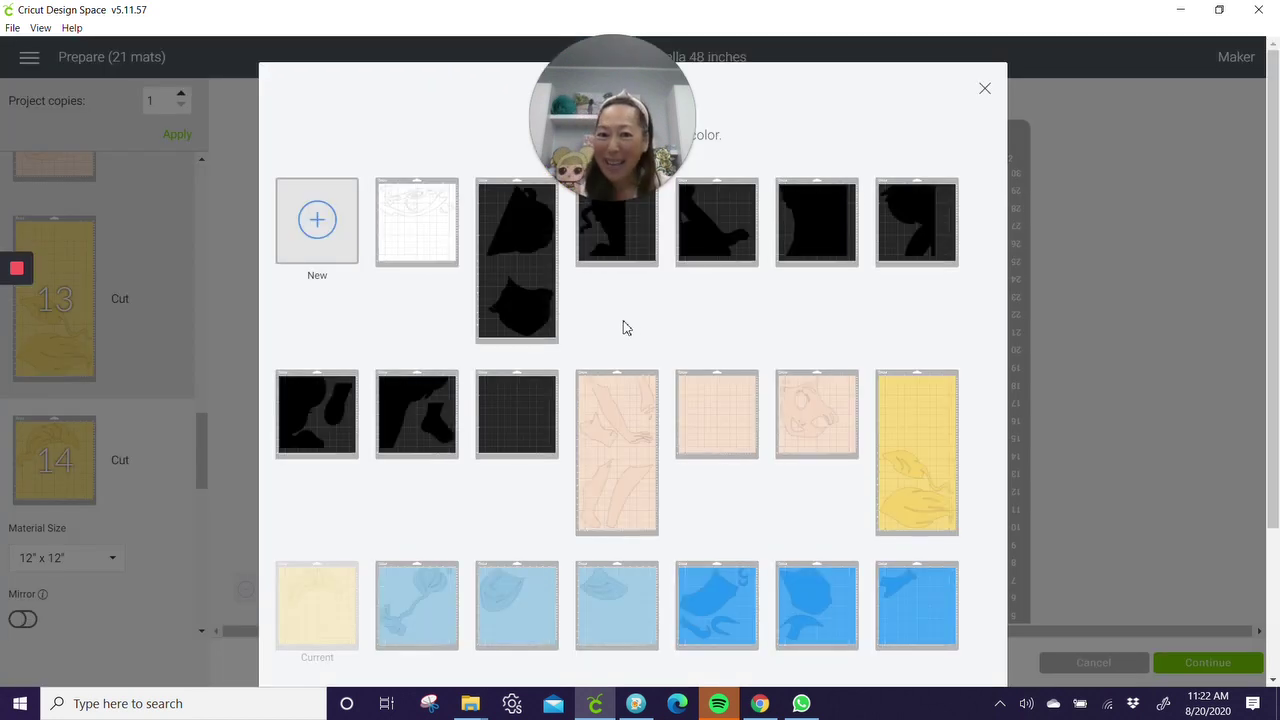
click(925, 414)
scroll(930, 480, down, 2)
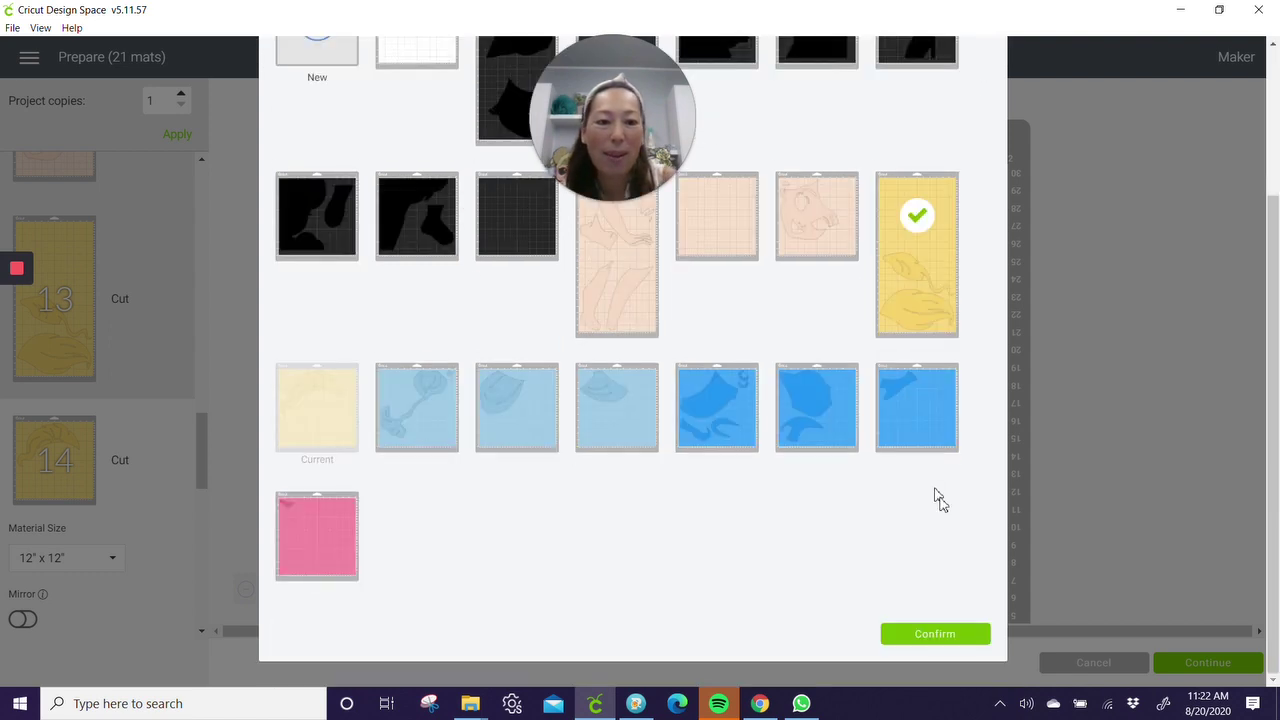
click(935, 633)
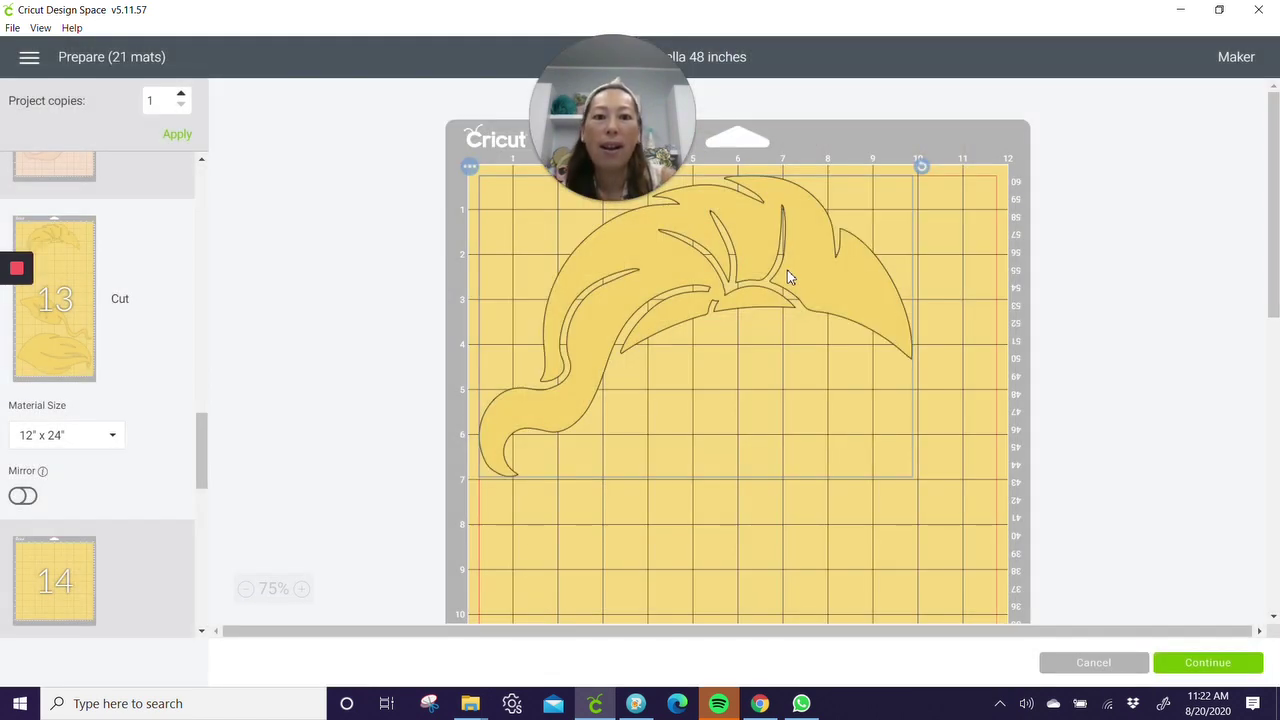
On mat 13, rotate the tailed hair piece back to point up-right and nest it under the bangs, between about 4 and 11.5 inches down
scroll(725, 390, down, 5)
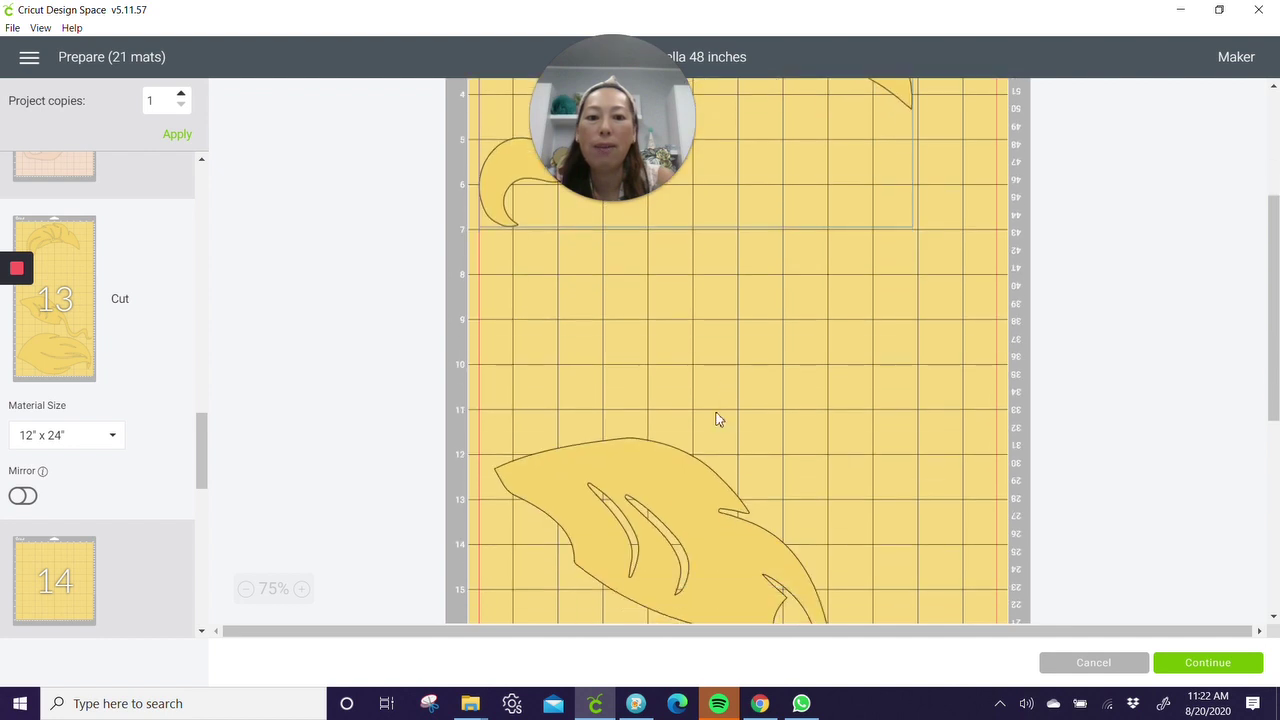
drag(700, 548, 769, 349)
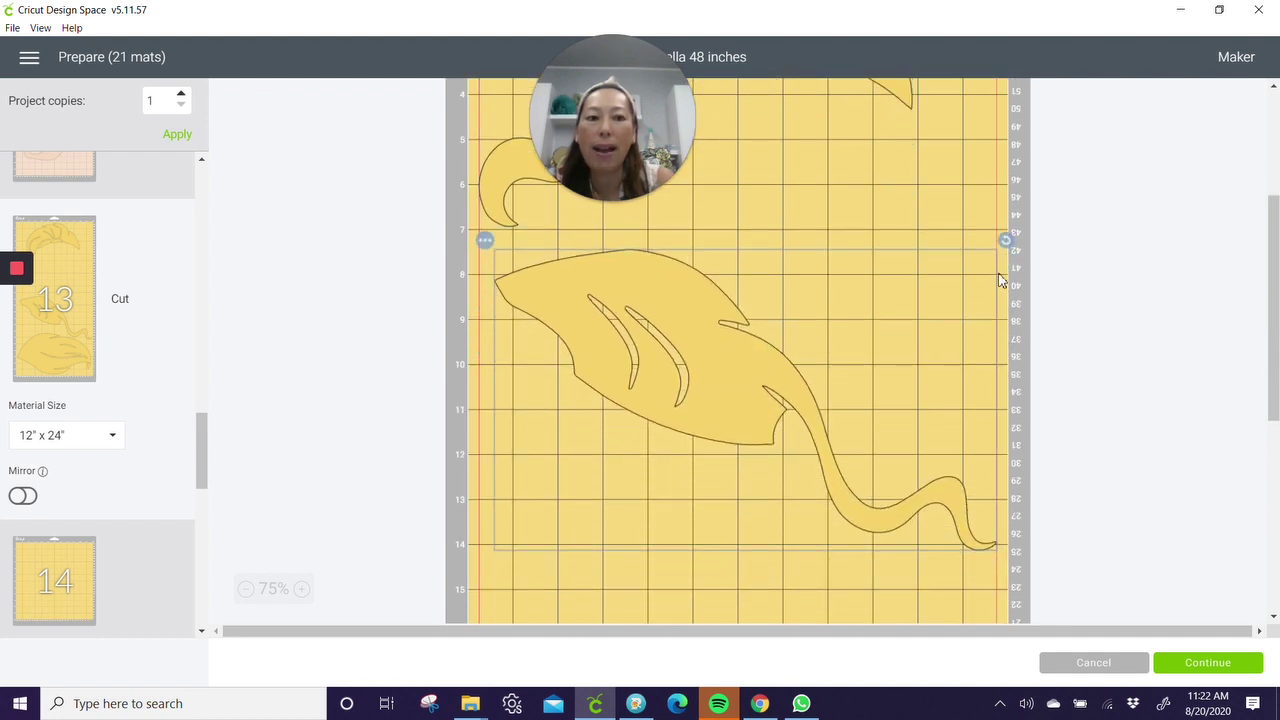
drag(1006, 244, 760, 549)
drag(803, 390, 827, 237)
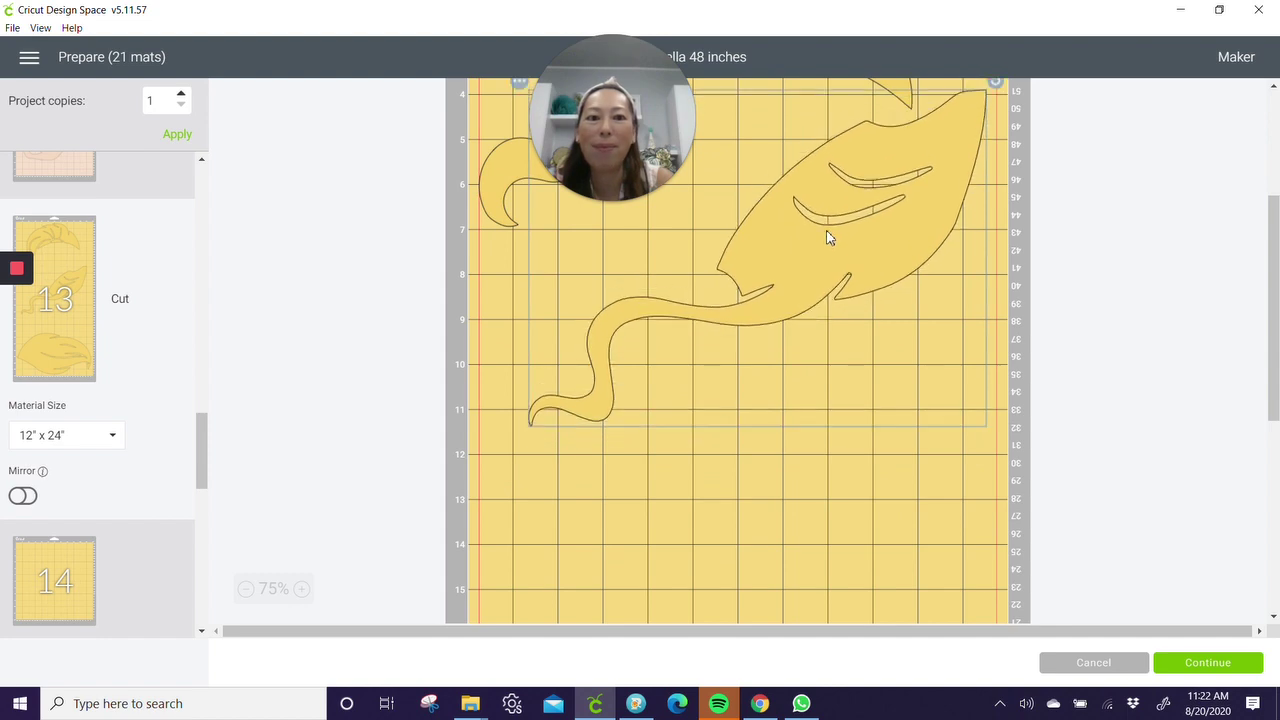
scroll(805, 274, up, 3)
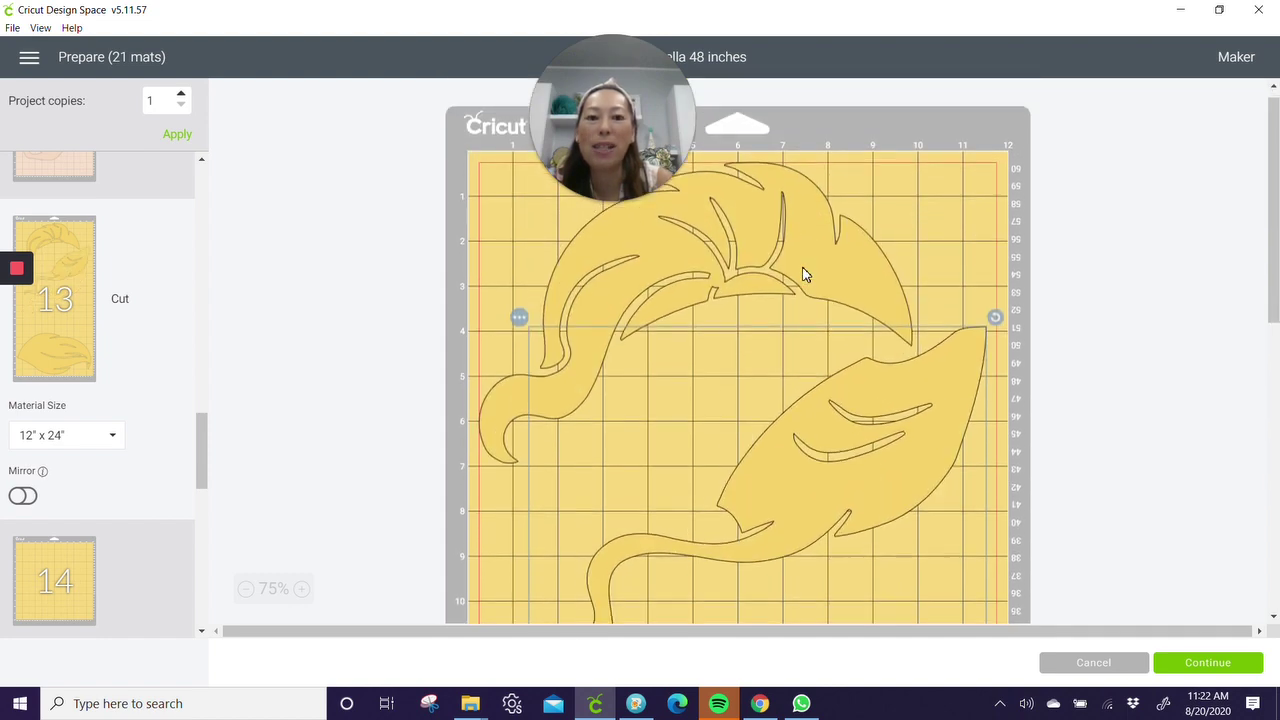
Move the large light-blue leaf-shaped piece from mat 16 onto mat 15
scroll(805, 274, down, 8)
scroll(806, 273, up, 3)
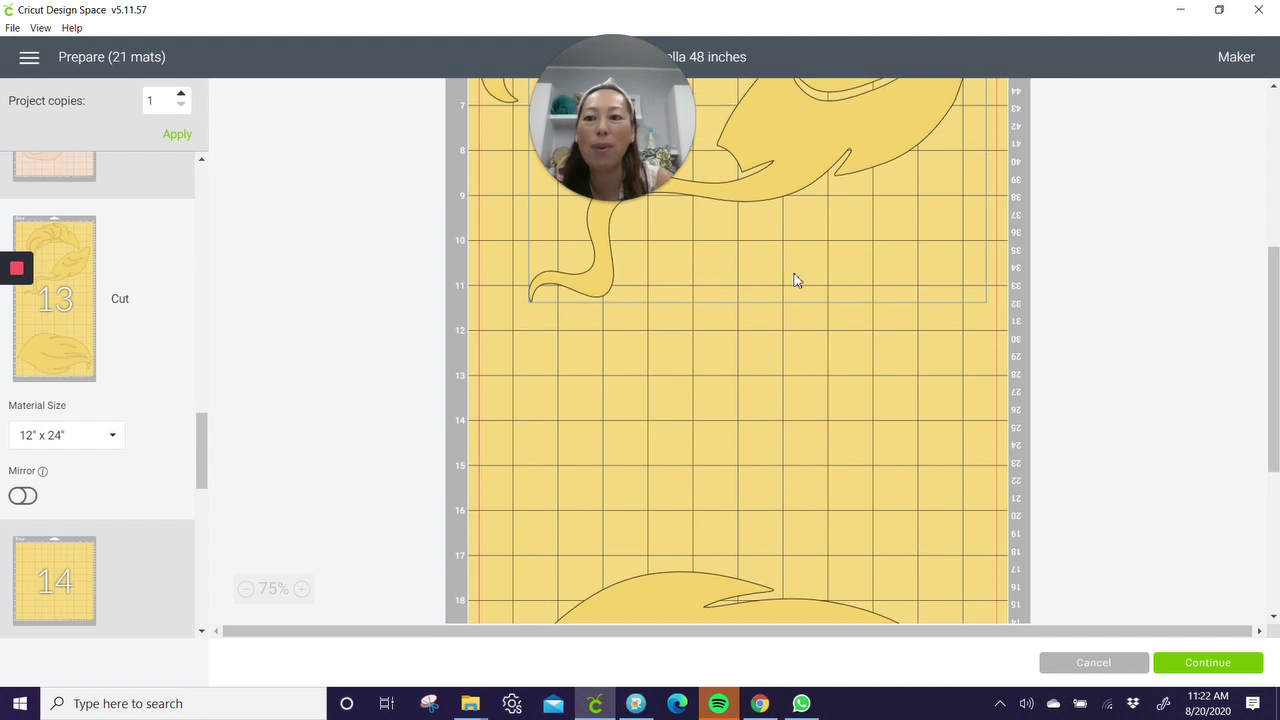
scroll(146, 503, down, 4)
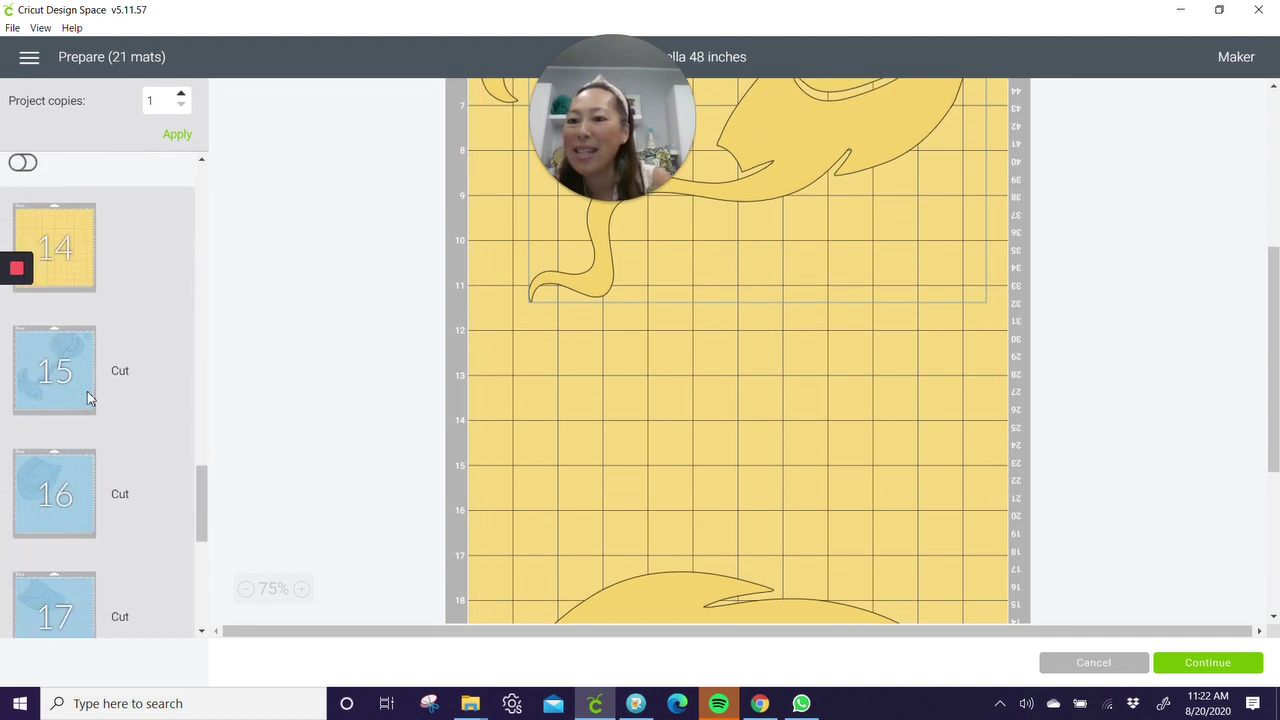
click(88, 398)
scroll(653, 381, up, 2)
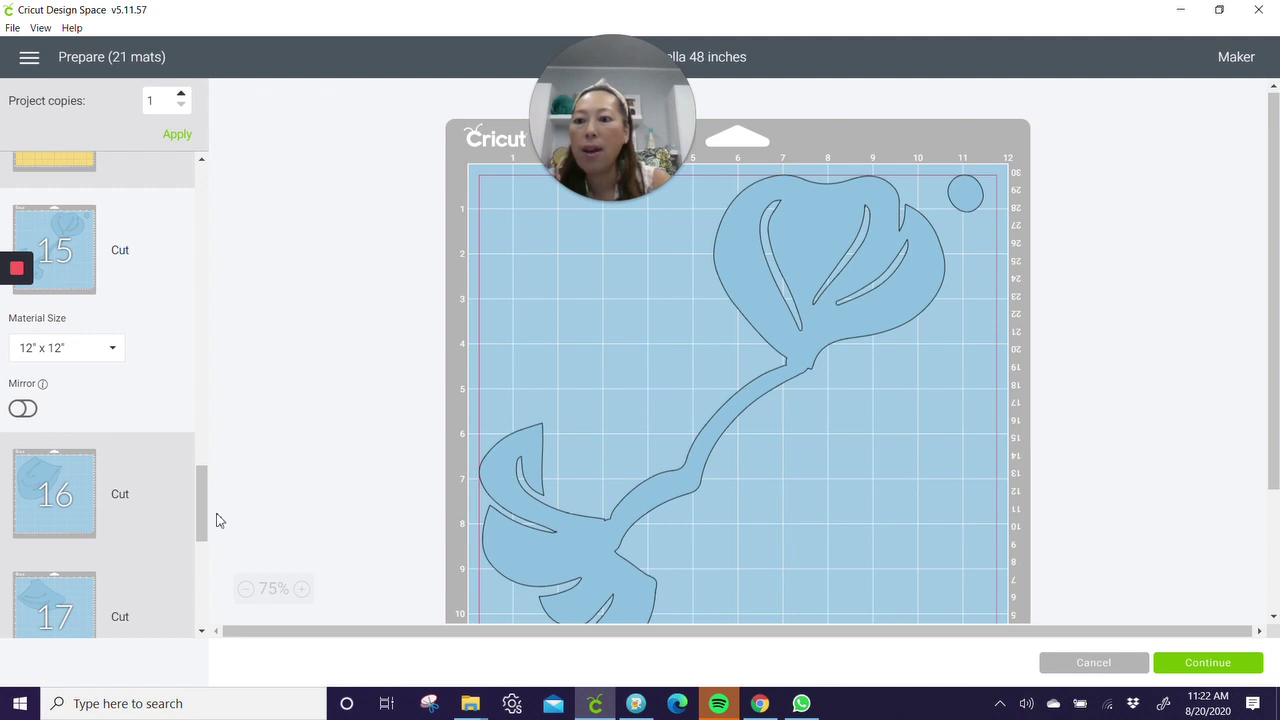
click(60, 488)
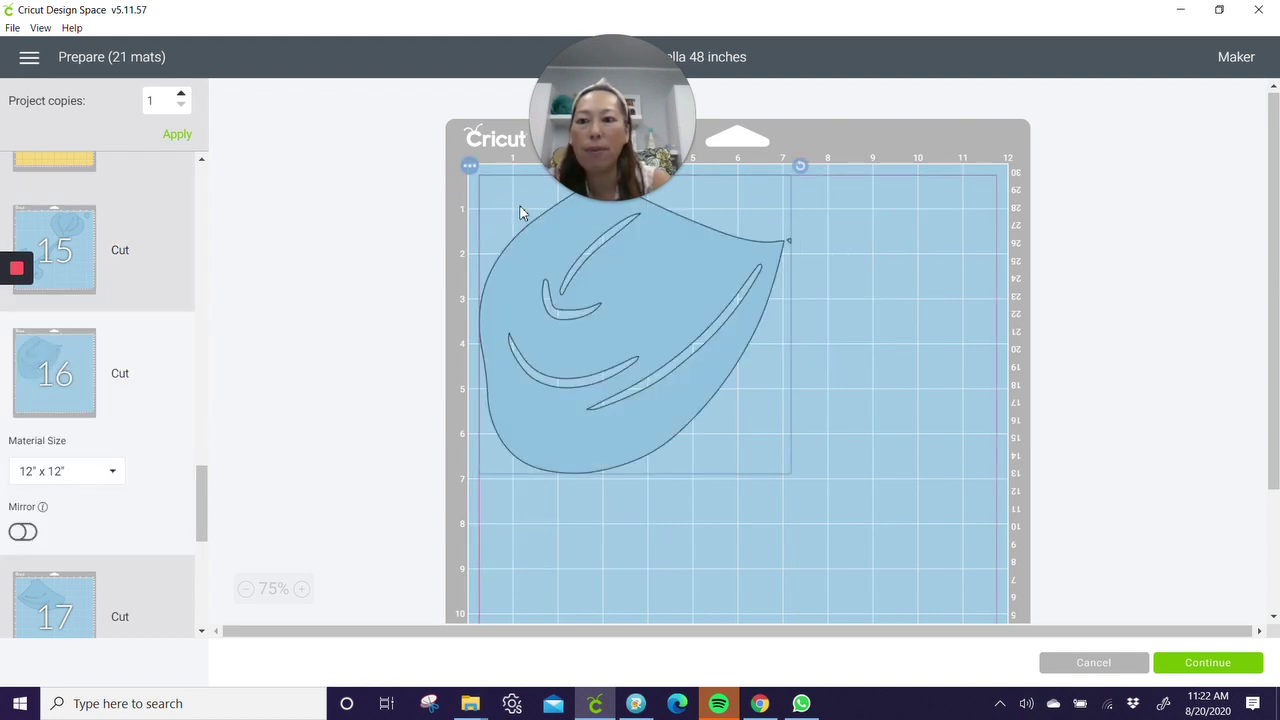
click(472, 170)
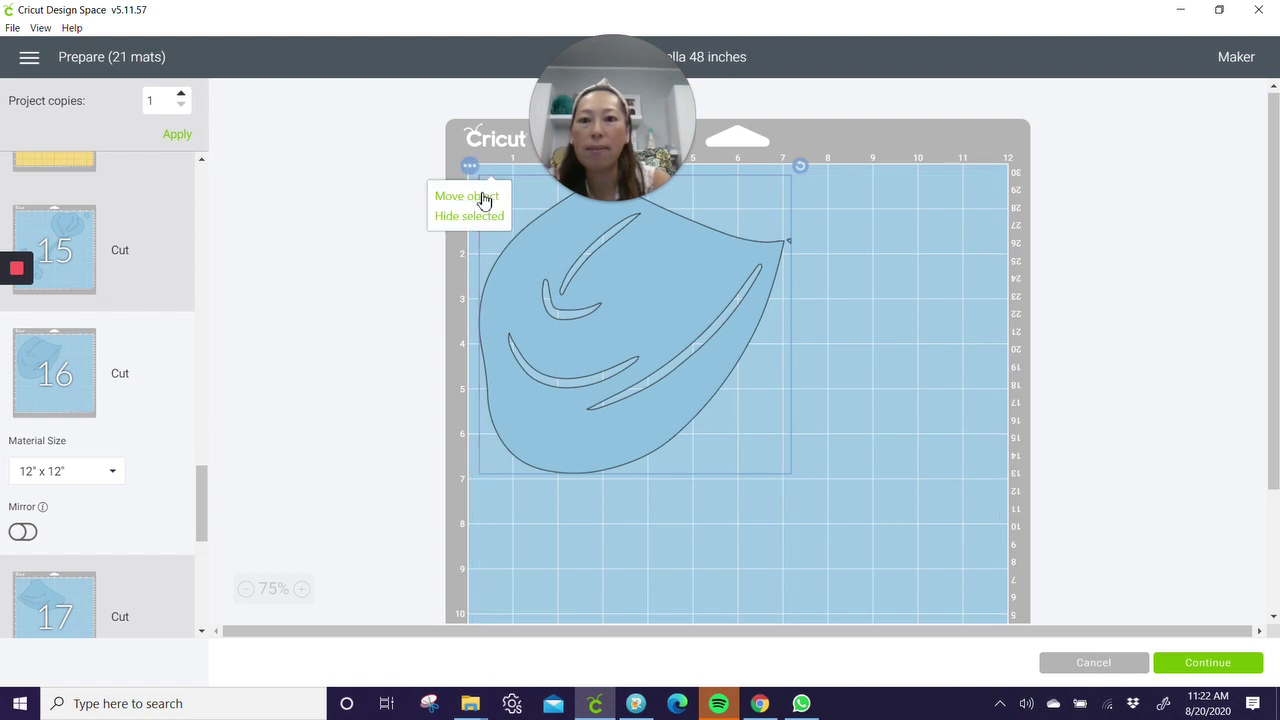
click(467, 196)
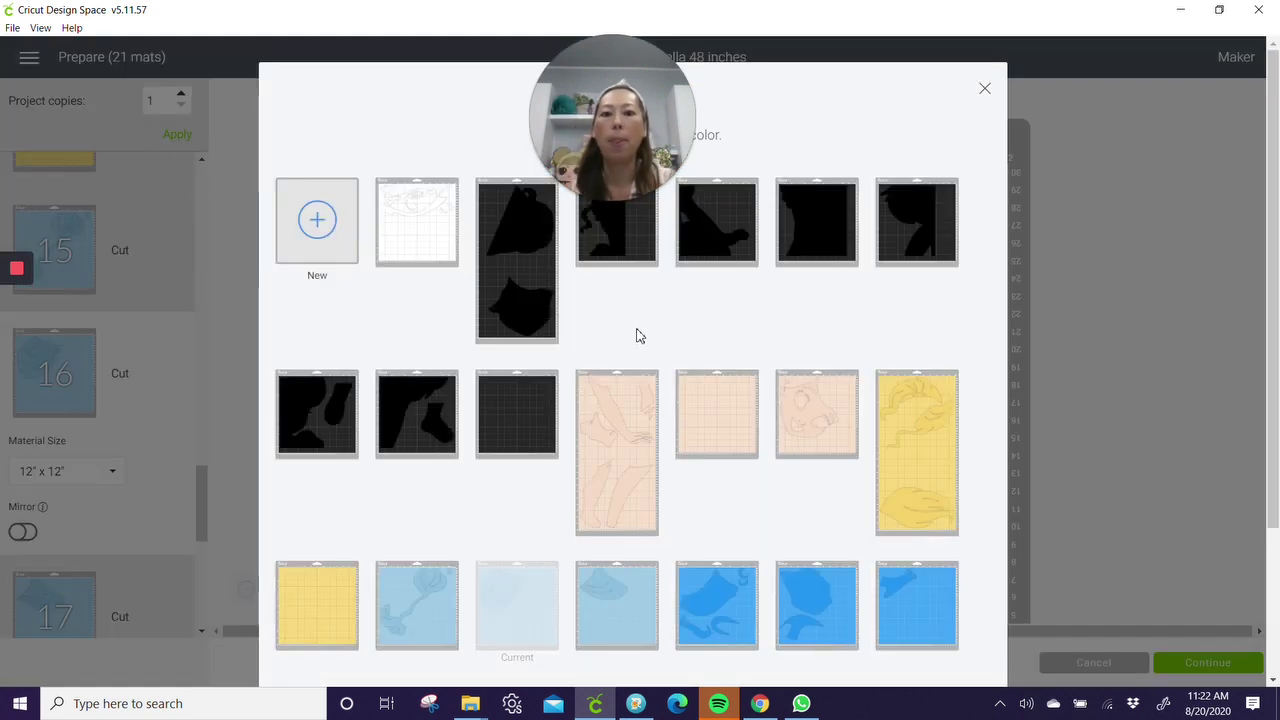
click(418, 618)
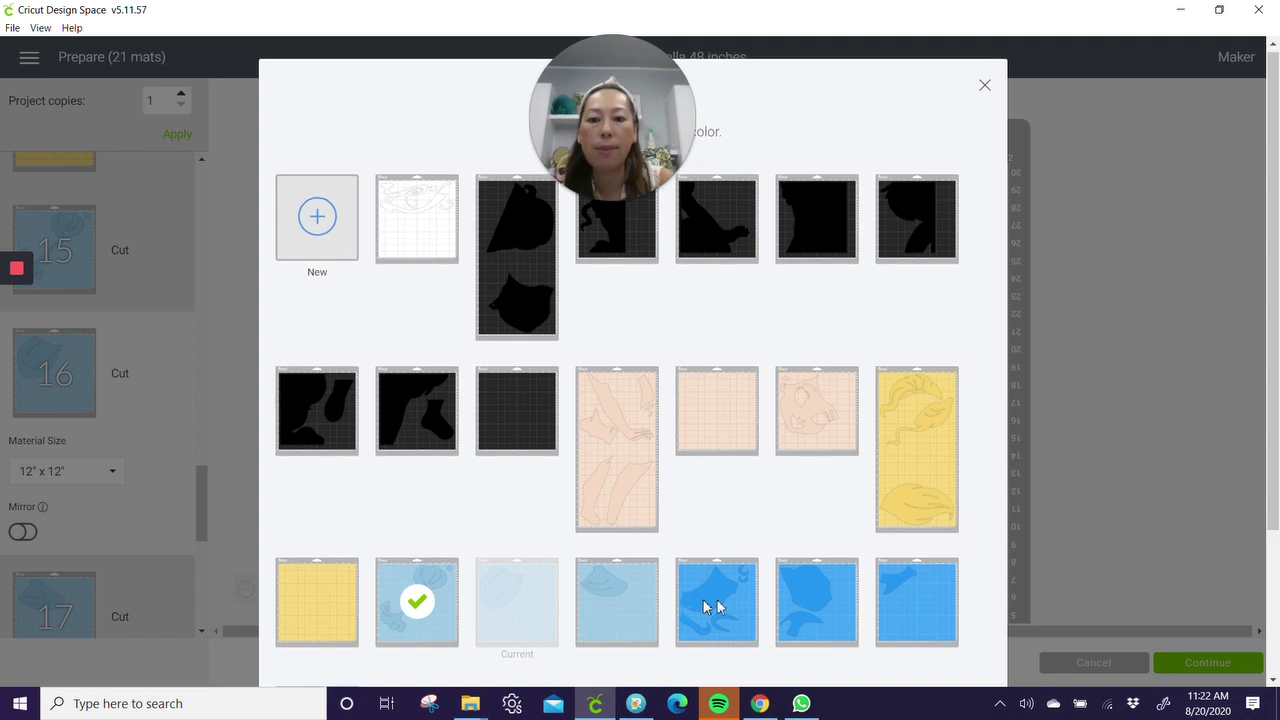
scroll(900, 625, down, 2)
click(940, 668)
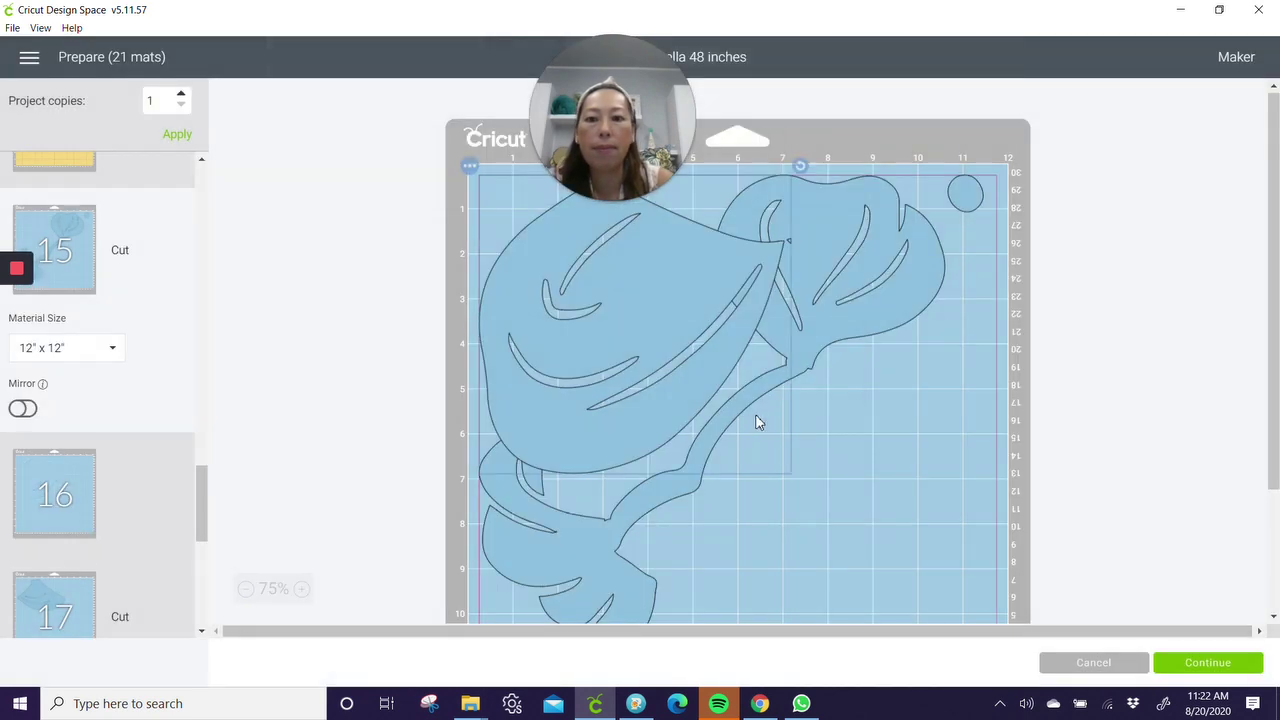
On mat 15, move the large leaf-shaped piece to the lower-right corner and the small circle near the right margin, about 5 inches down
click(736, 424)
drag(736, 424, 920, 608)
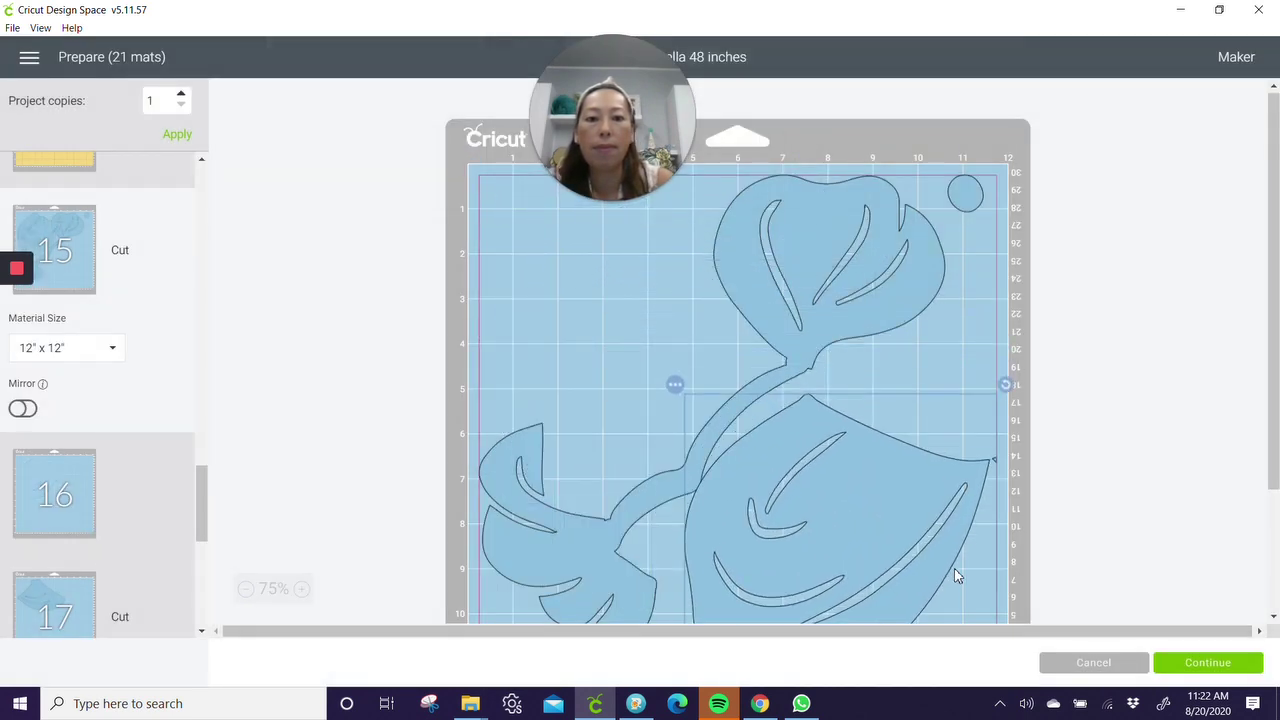
scroll(904, 440, down, 5)
scroll(886, 394, up, 5)
drag(963, 192, 972, 390)
On mat 15, rotate the long two-ended piece slightly clockwise and nest it against the mat's upper margin above the leaf-shaped piece
click(910, 263)
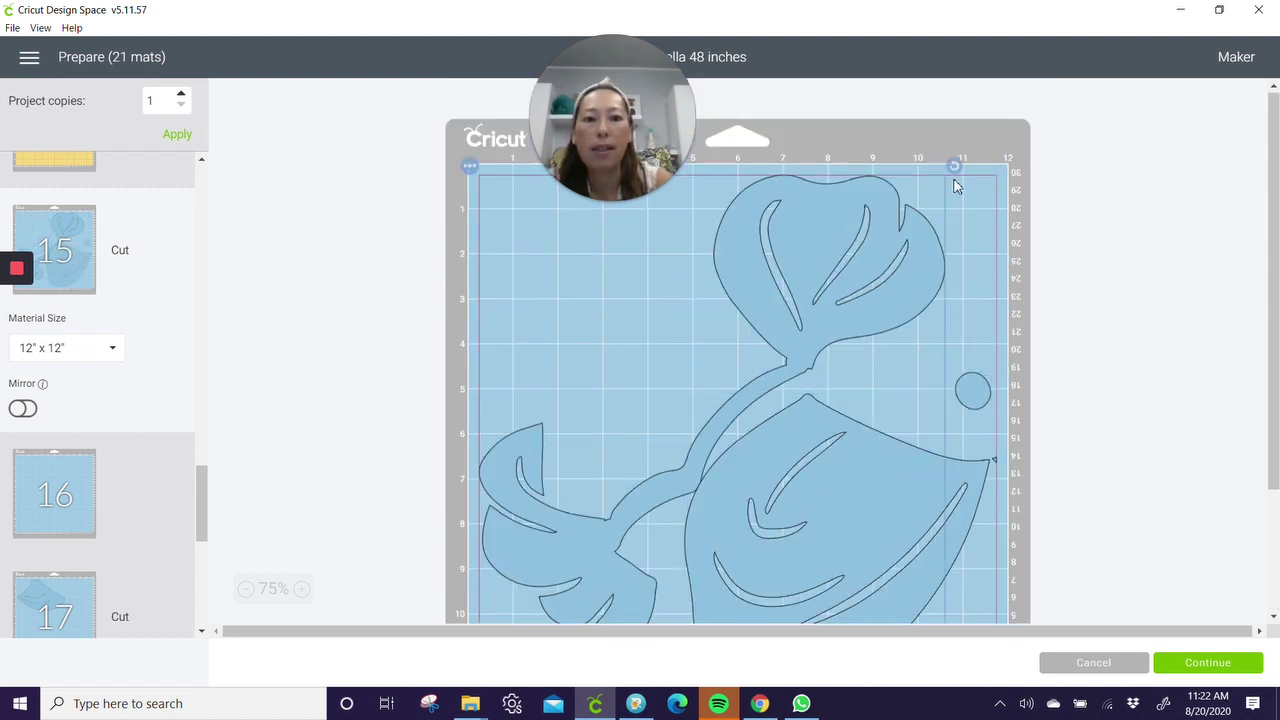
drag(966, 180, 984, 198)
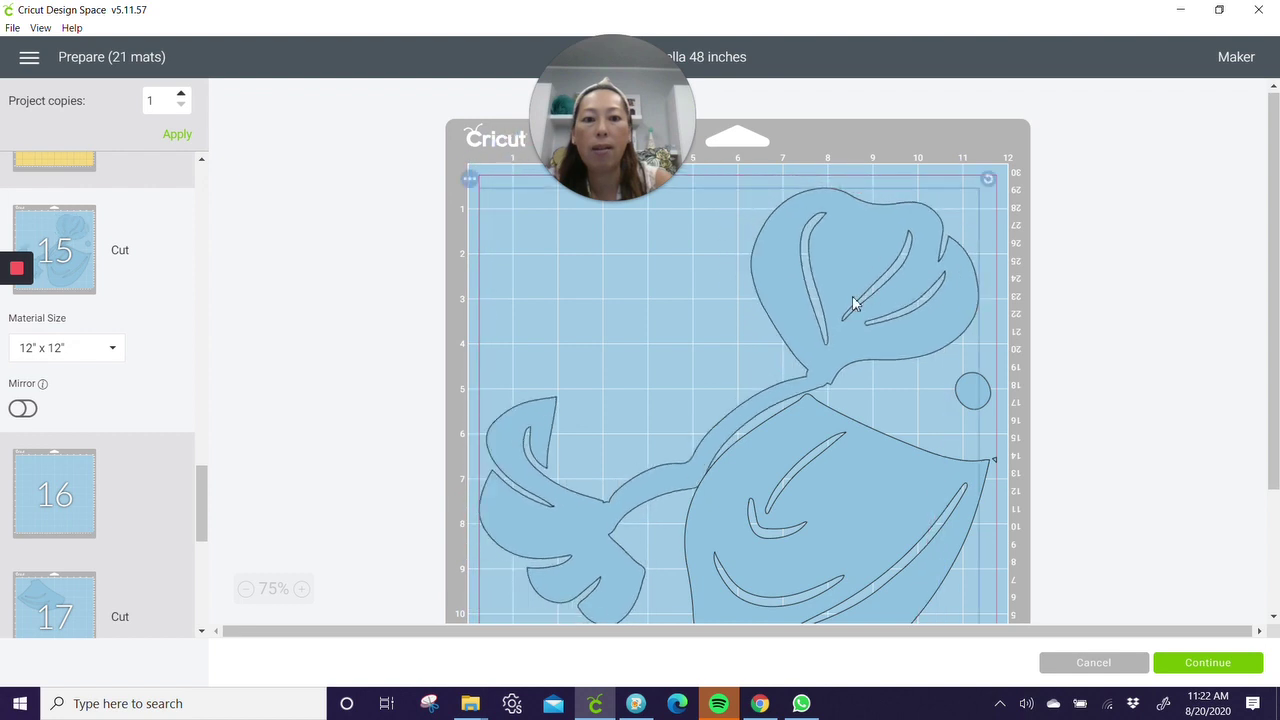
scroll(812, 197, down, 5)
scroll(827, 243, up, 5)
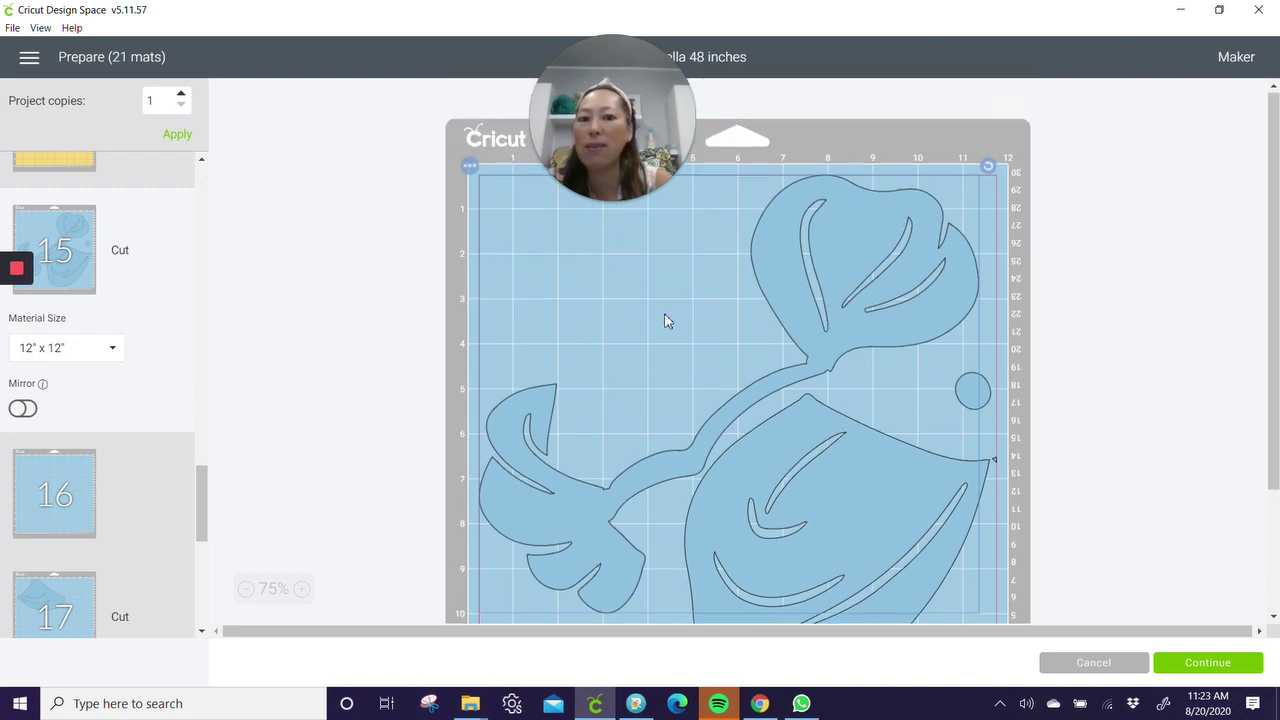
Move the light-blue skirt-shaped piece from mat 17 onto mat 15
click(34, 606)
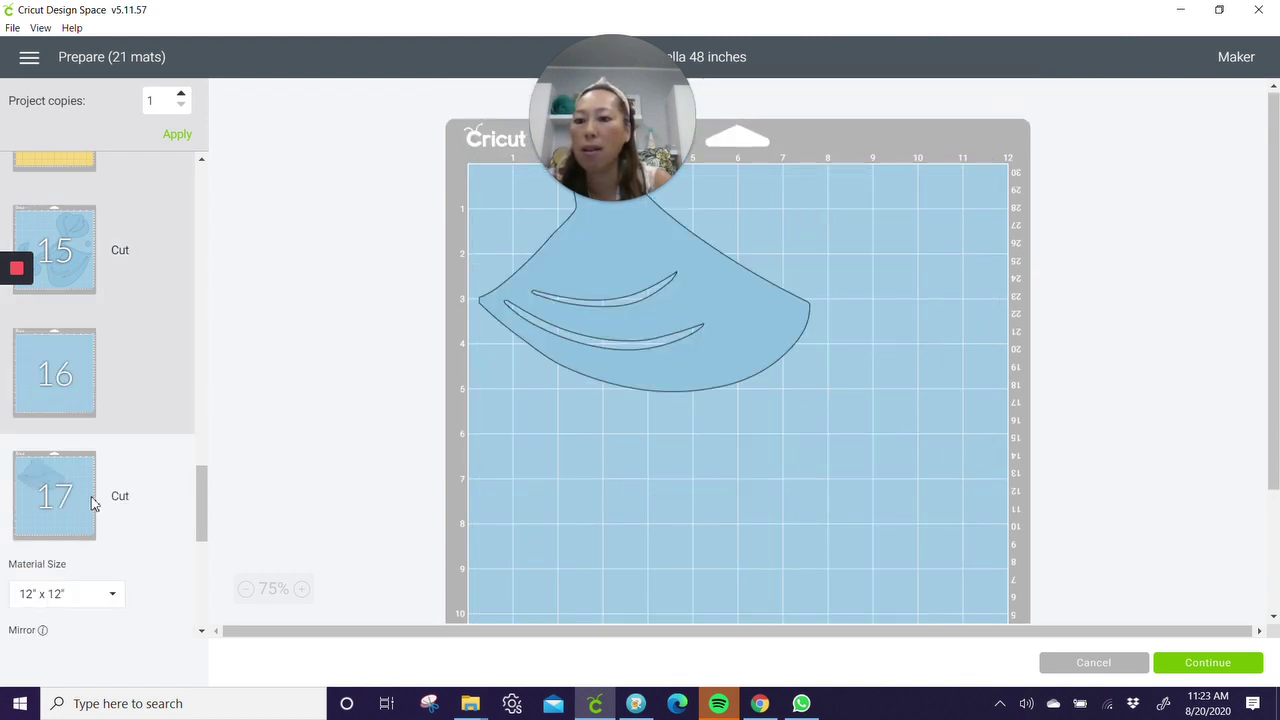
drag(640, 363, 643, 410)
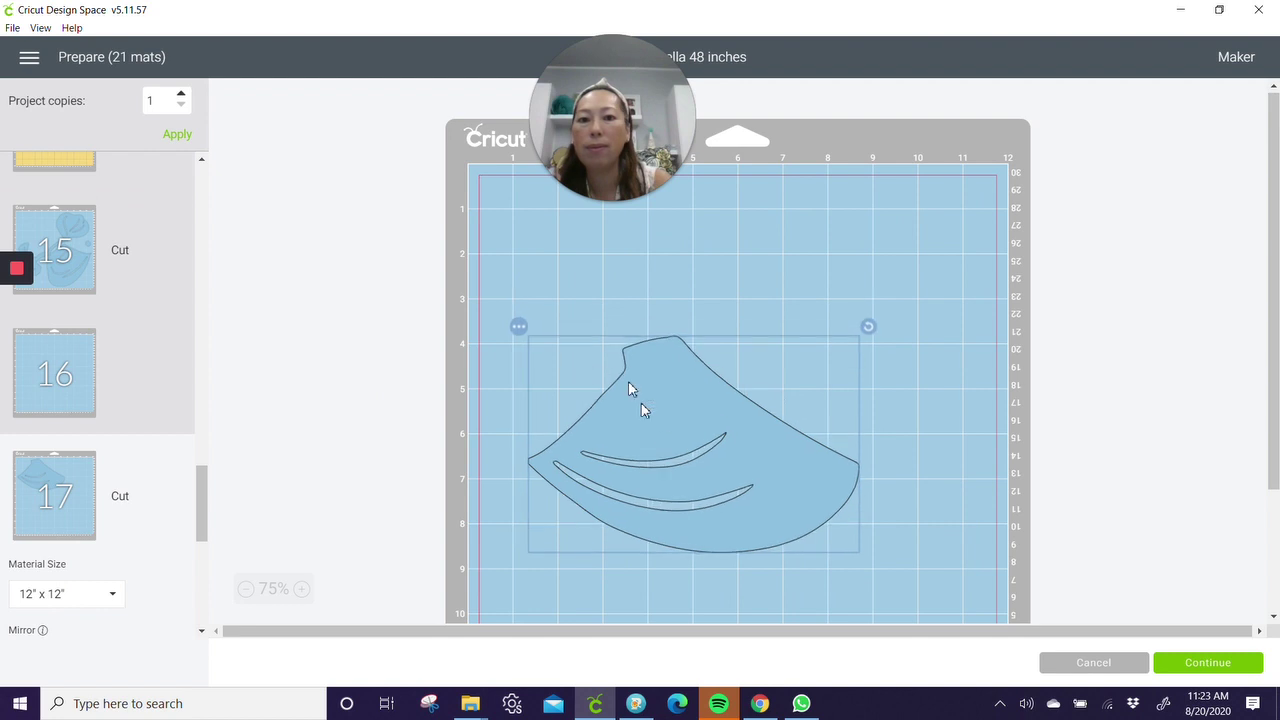
click(518, 327)
click(517, 360)
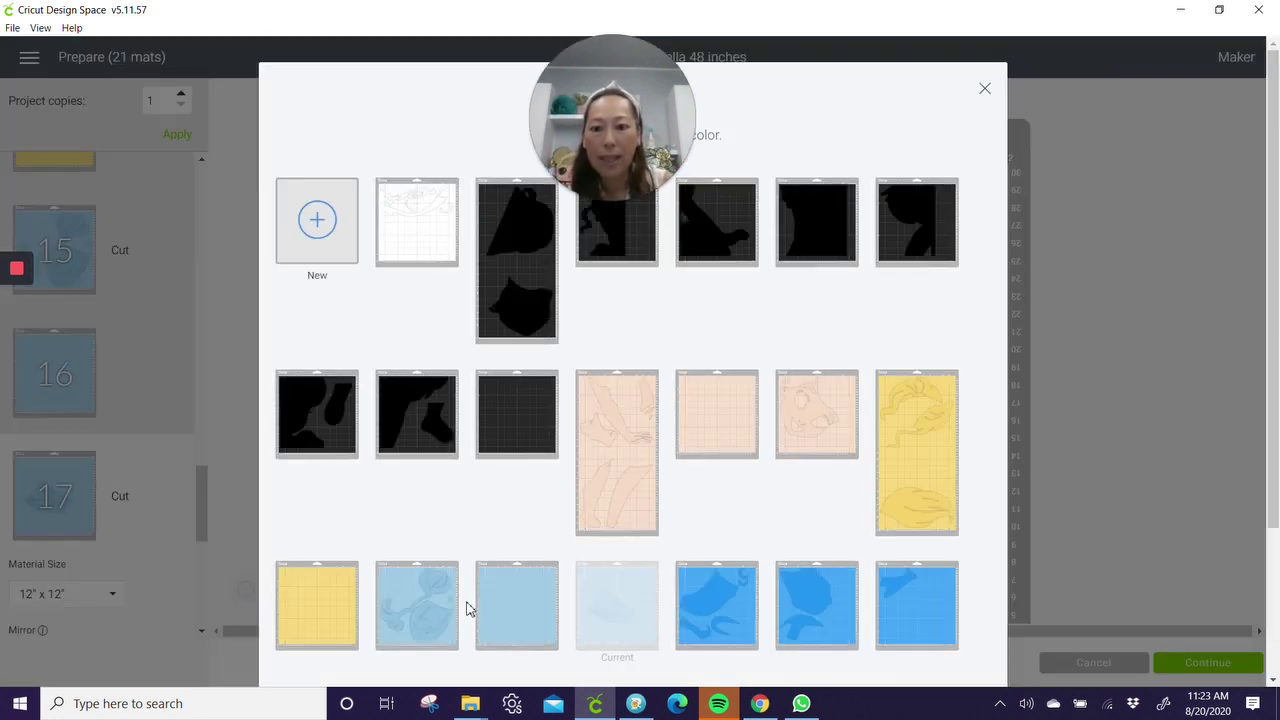
click(417, 607)
scroll(830, 550, down, 2)
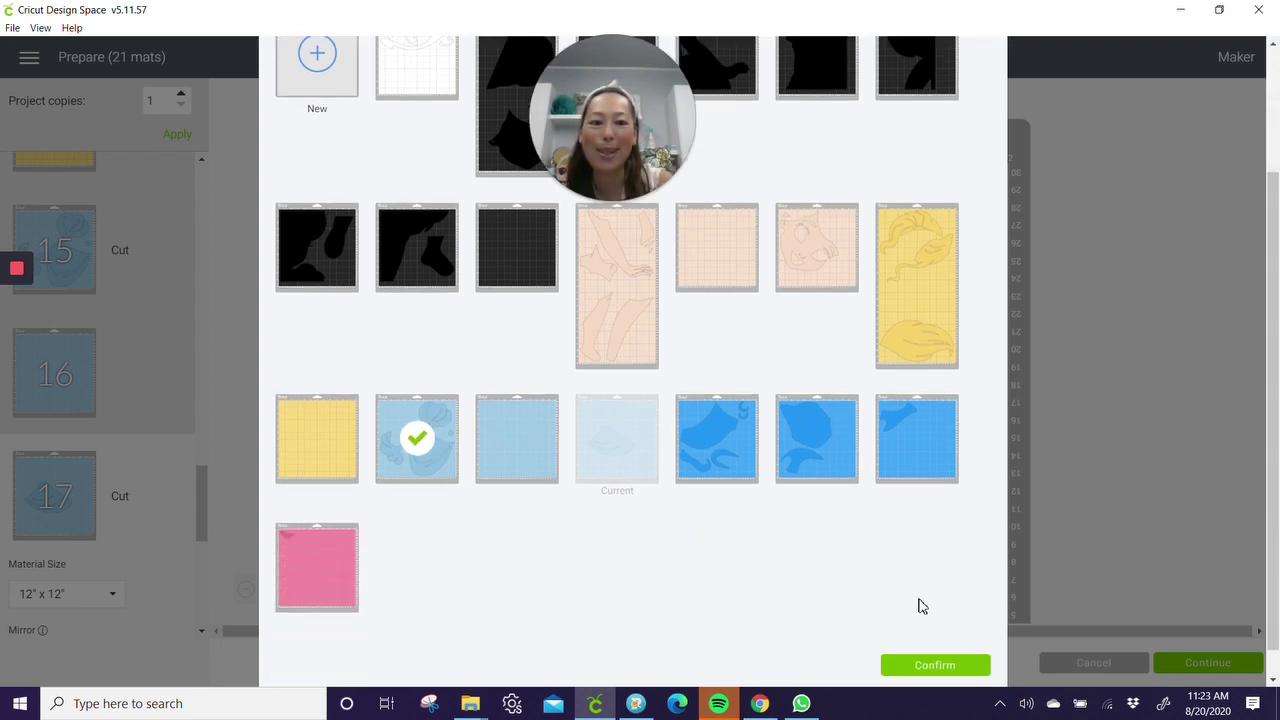
click(899, 665)
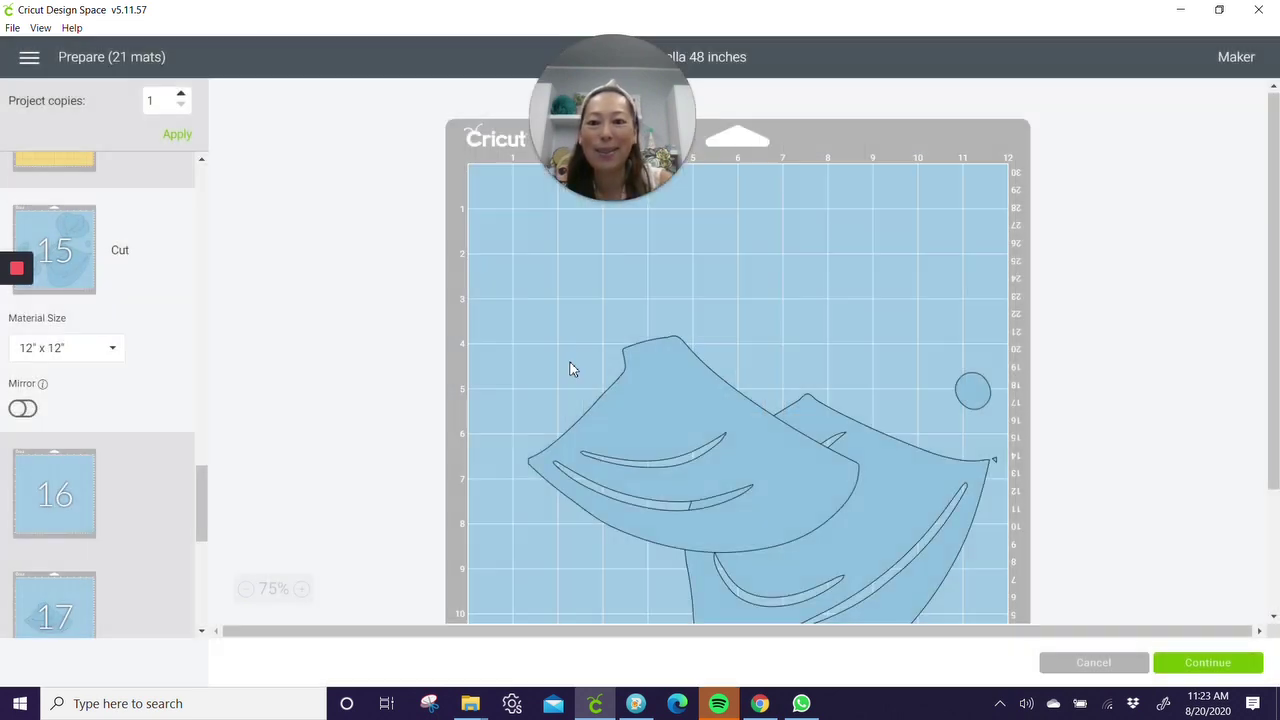
Try to fit the skirt-shaped piece into mat 15's upper-left corner, testing small rotations
scroll(659, 320, up, 1)
drag(660, 380, 565, 193)
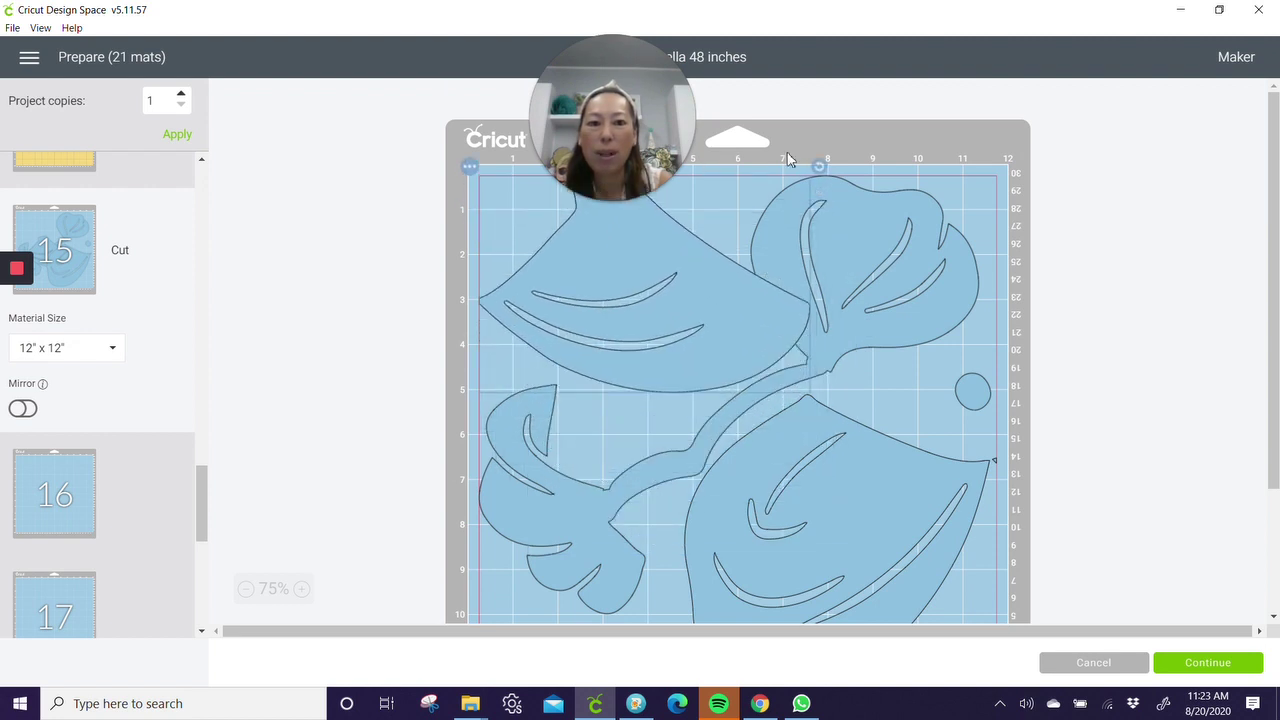
drag(819, 166, 822, 213)
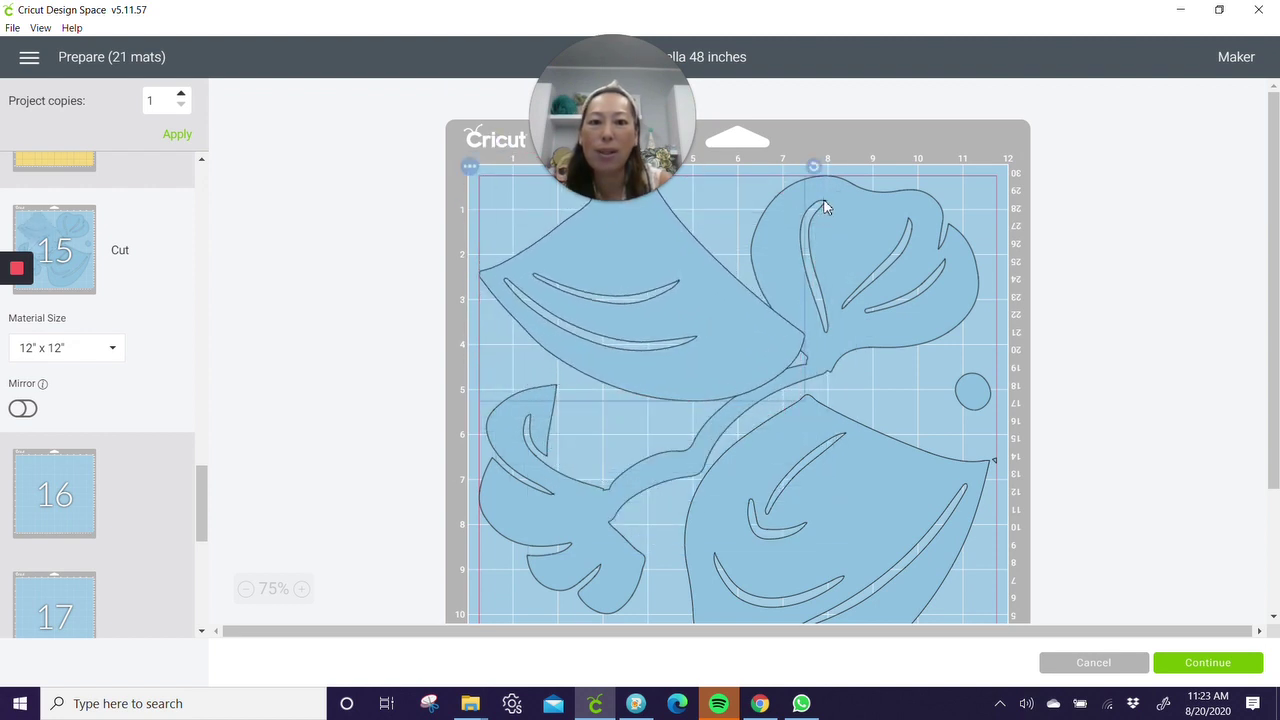
drag(814, 163, 748, 208)
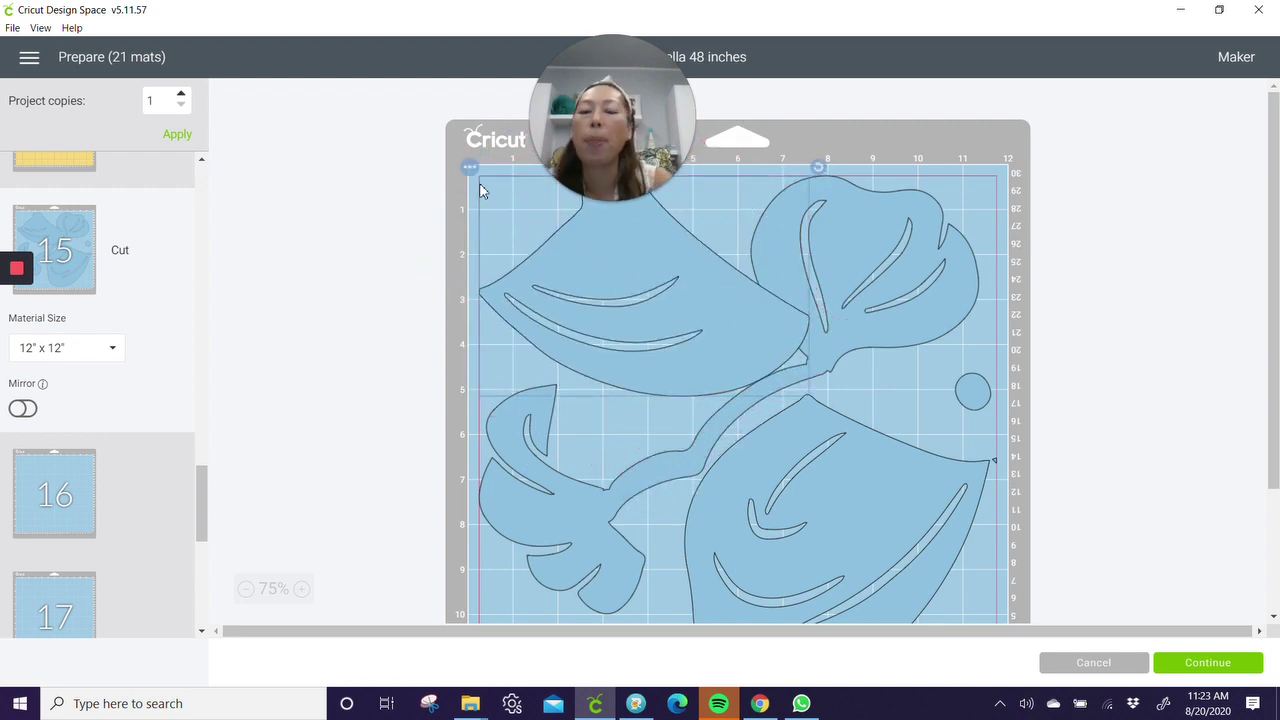
Move the skirt-shaped piece from mat 15 to mat 16 and rotate it clockwise so its curved hem faces the lower left
click(469, 167)
click(486, 198)
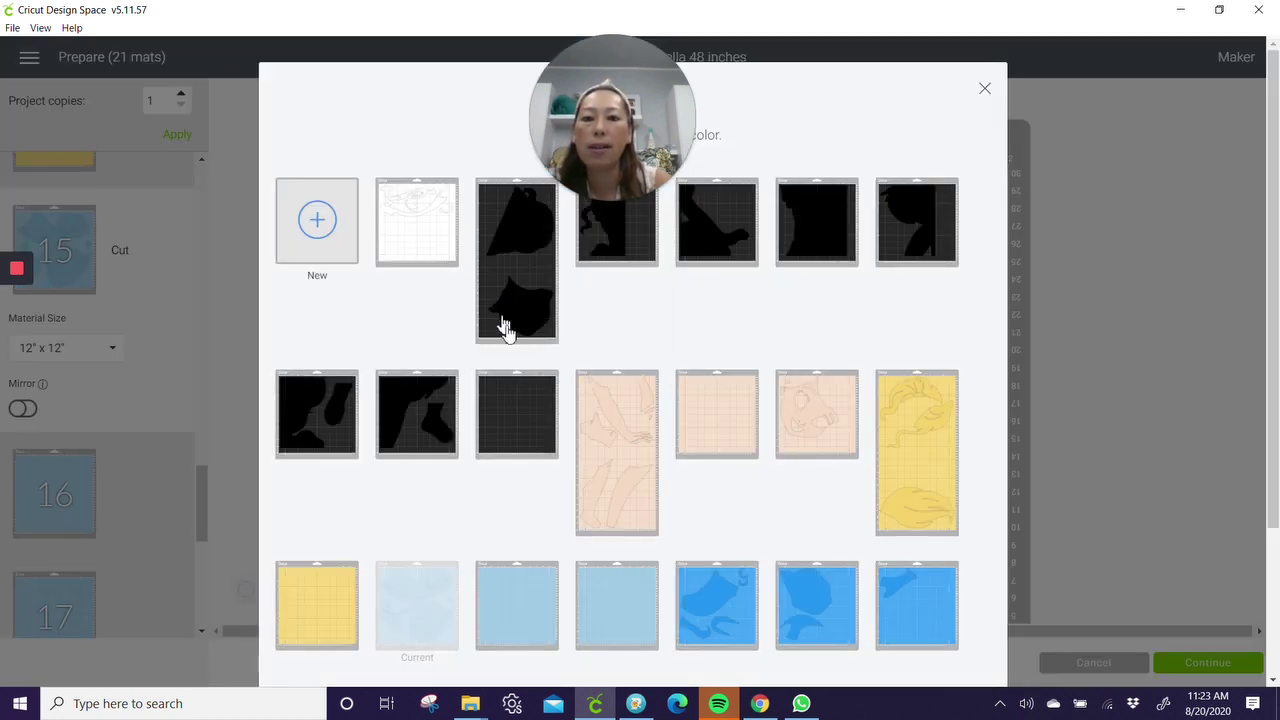
click(487, 607)
scroll(806, 665, down, 5)
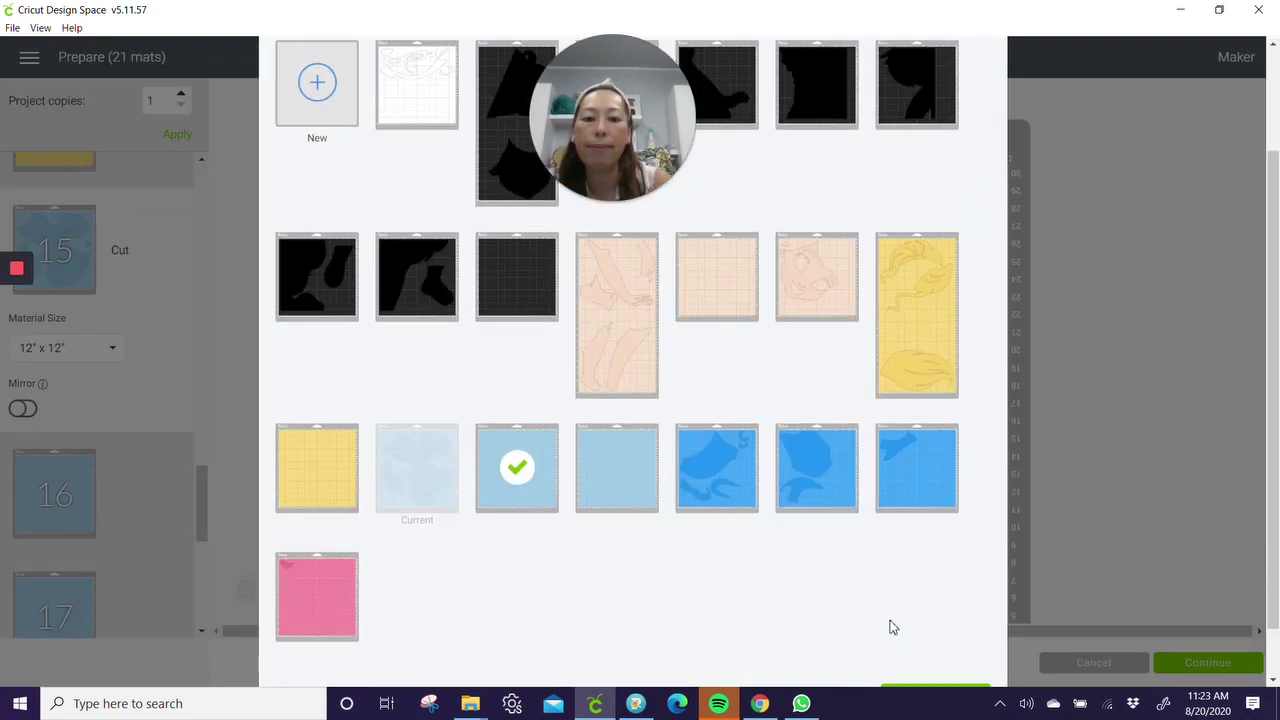
click(910, 638)
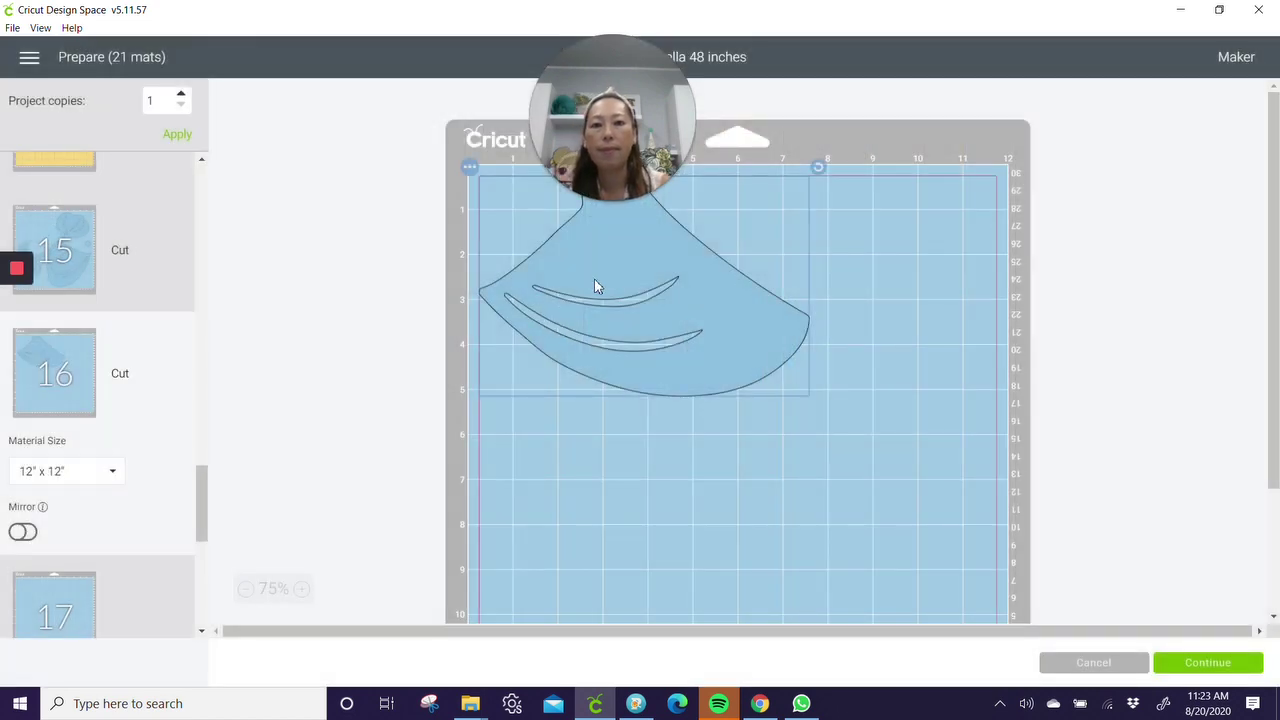
drag(819, 168, 563, 329)
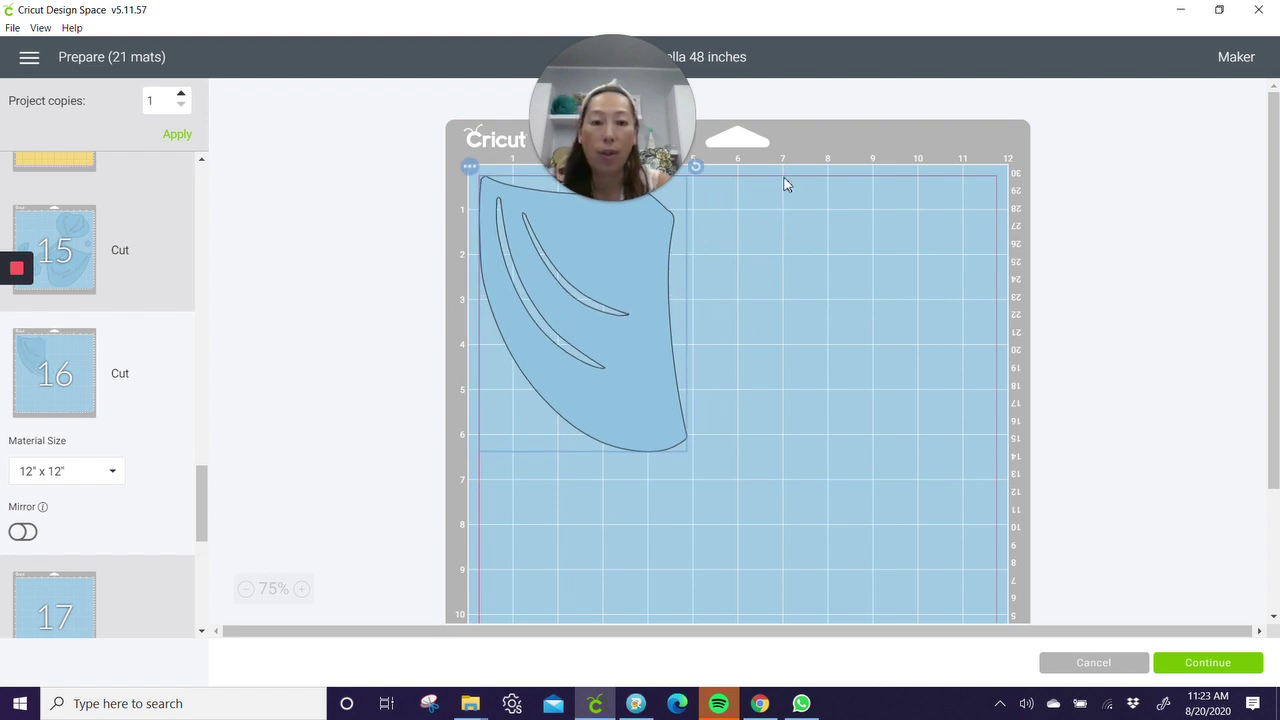
scroll(769, 170, down, 2)
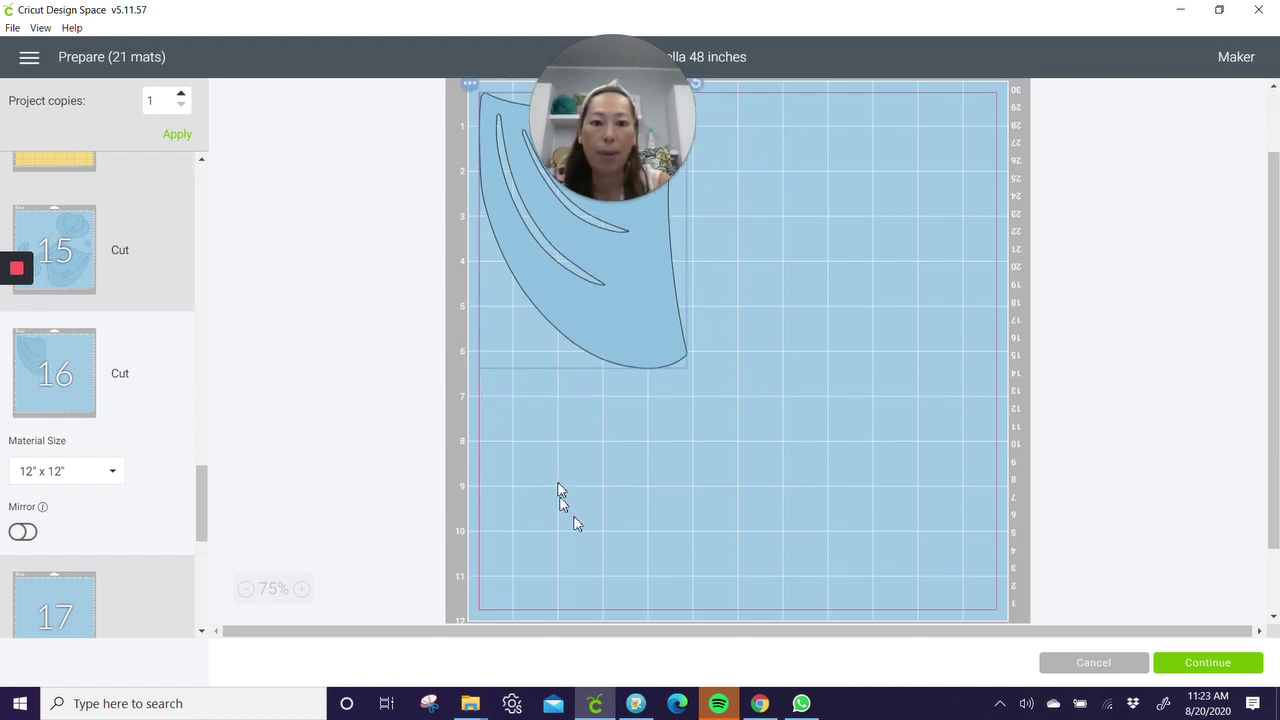
Move the bright-blue forked piece from mat 20 onto mat 18
scroll(114, 434, down, 5)
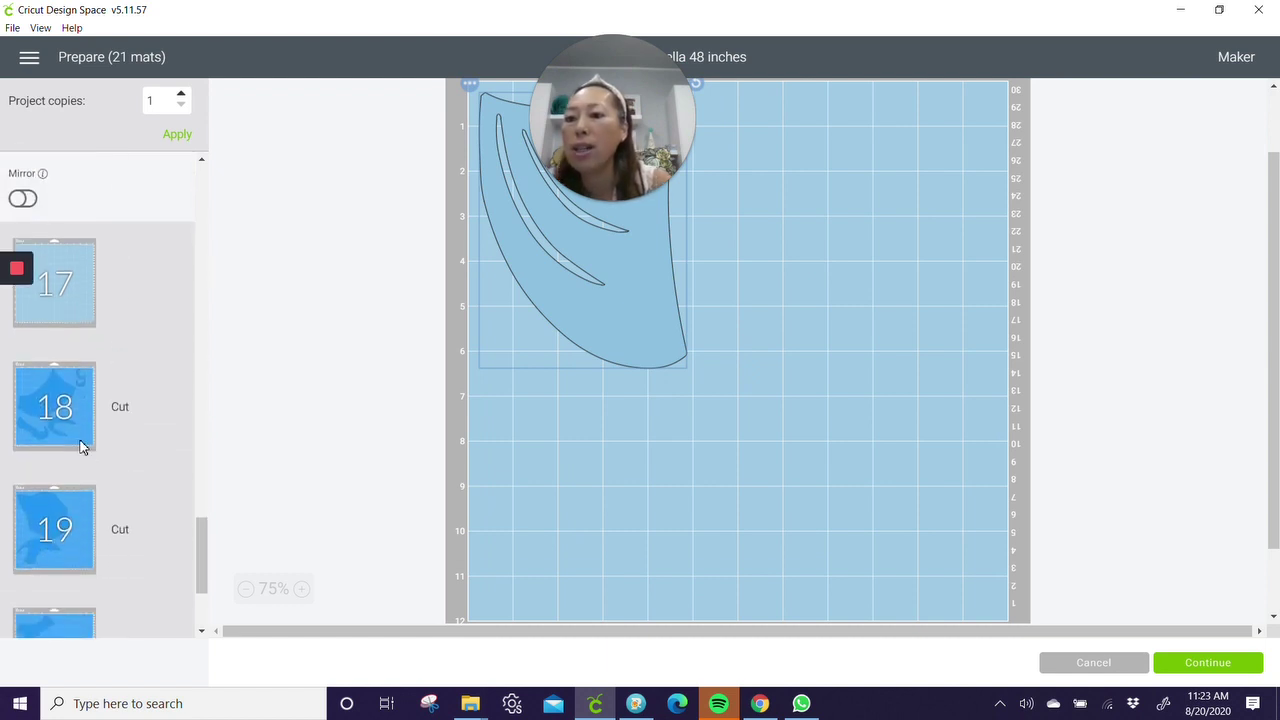
click(80, 443)
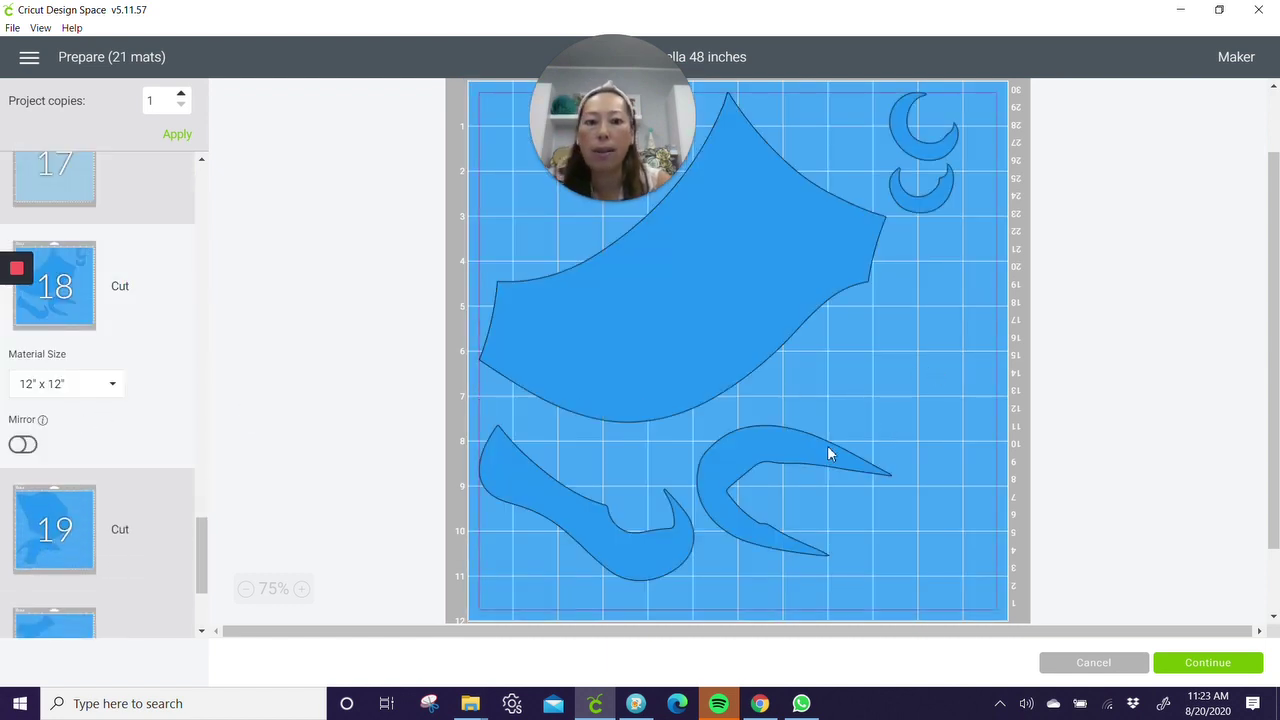
scroll(62, 514, down, 3)
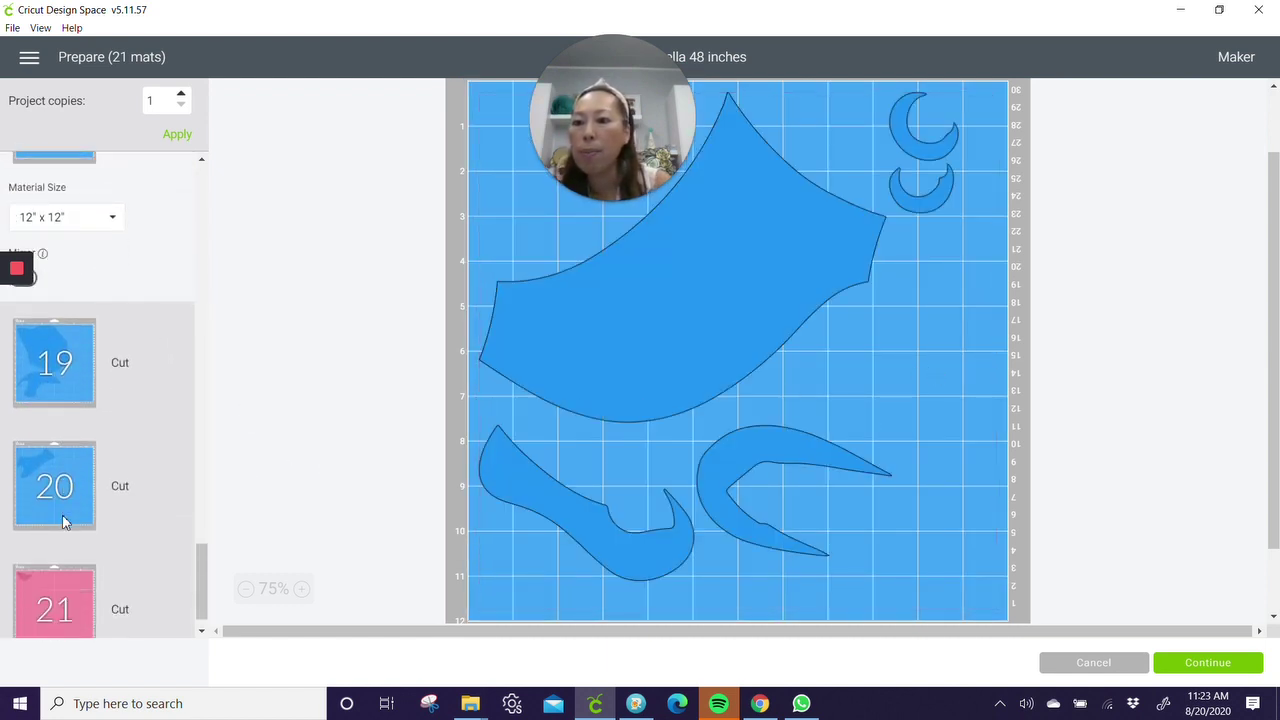
scroll(50, 369, up, 2)
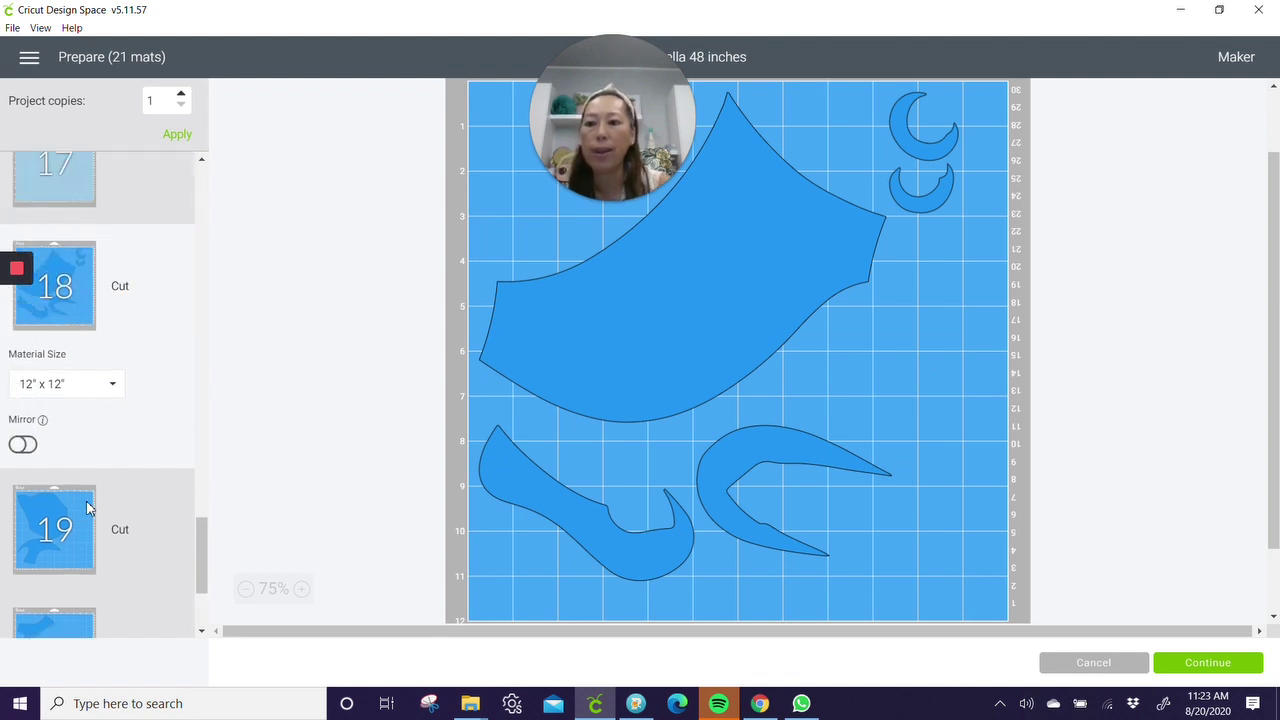
scroll(80, 516, down, 2)
click(63, 486)
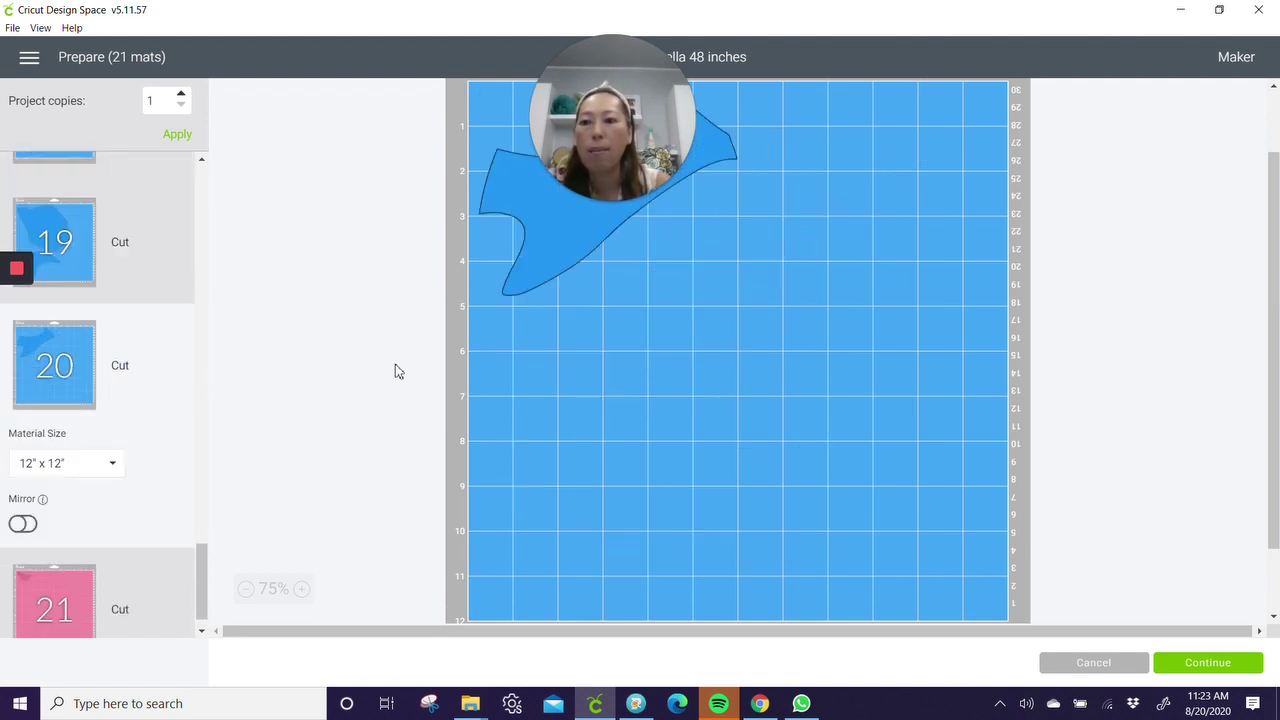
click(591, 309)
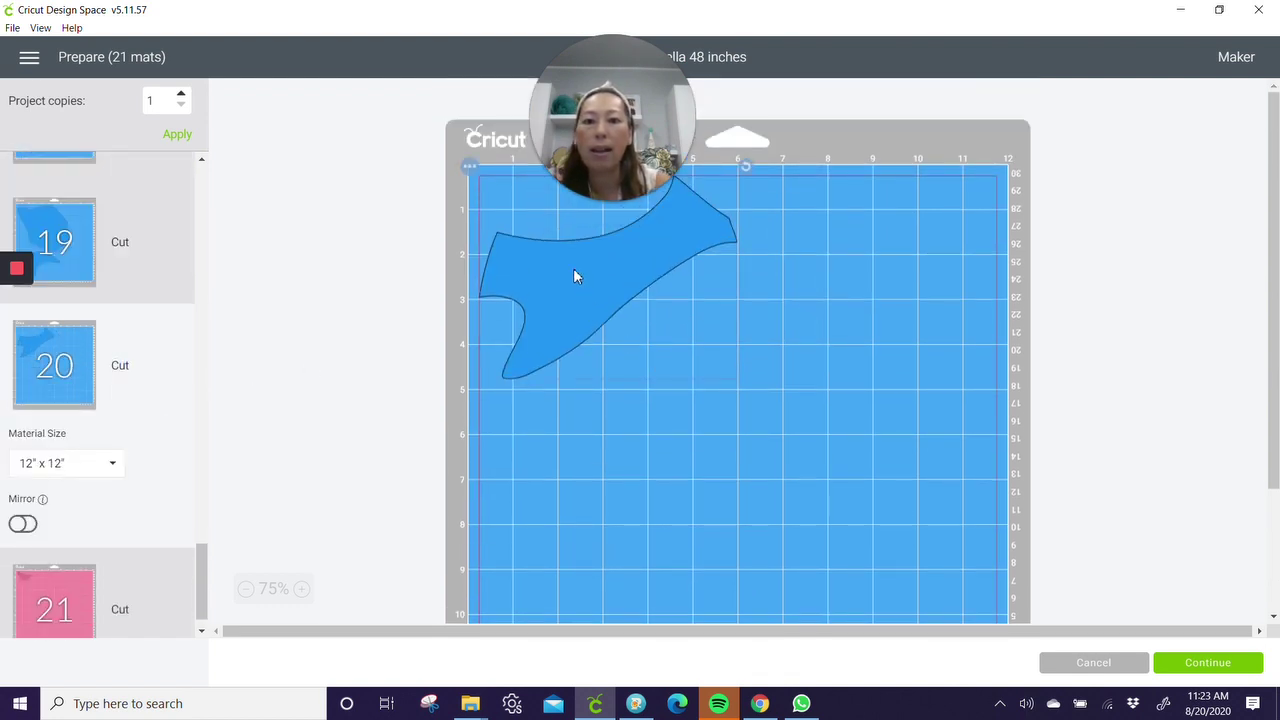
click(471, 168)
click(467, 197)
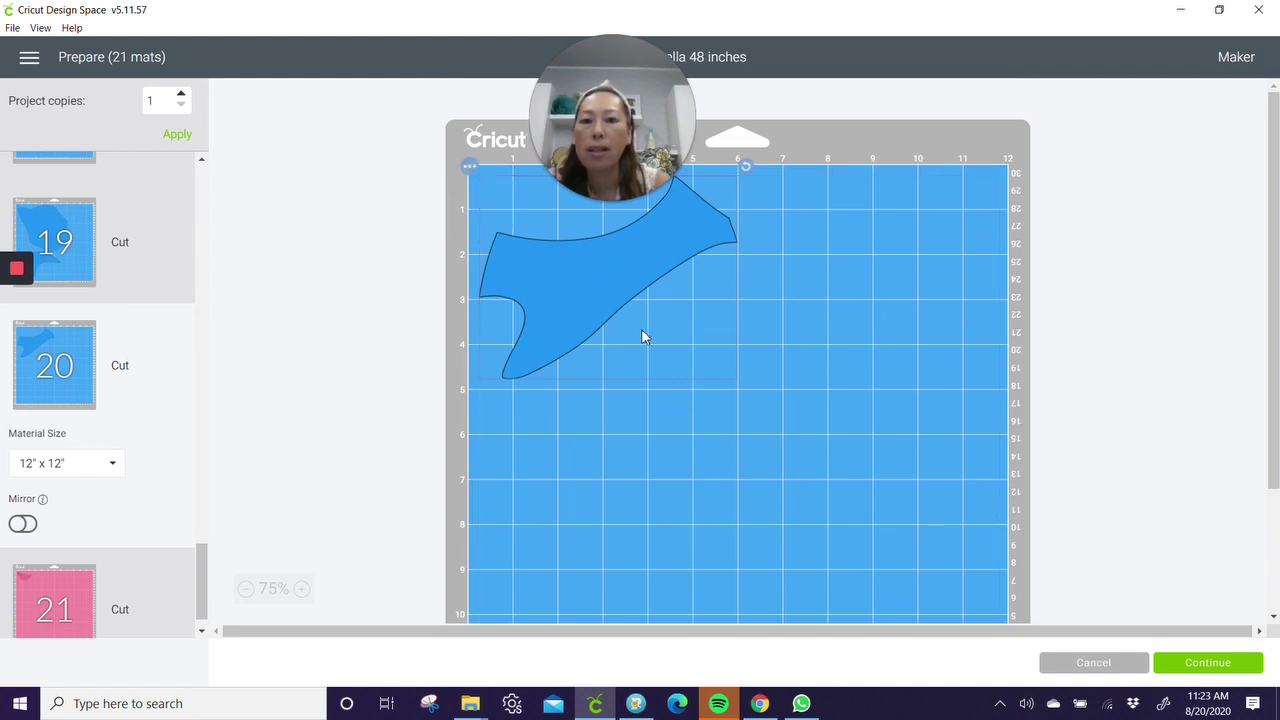
scroll(703, 503, down, 2)
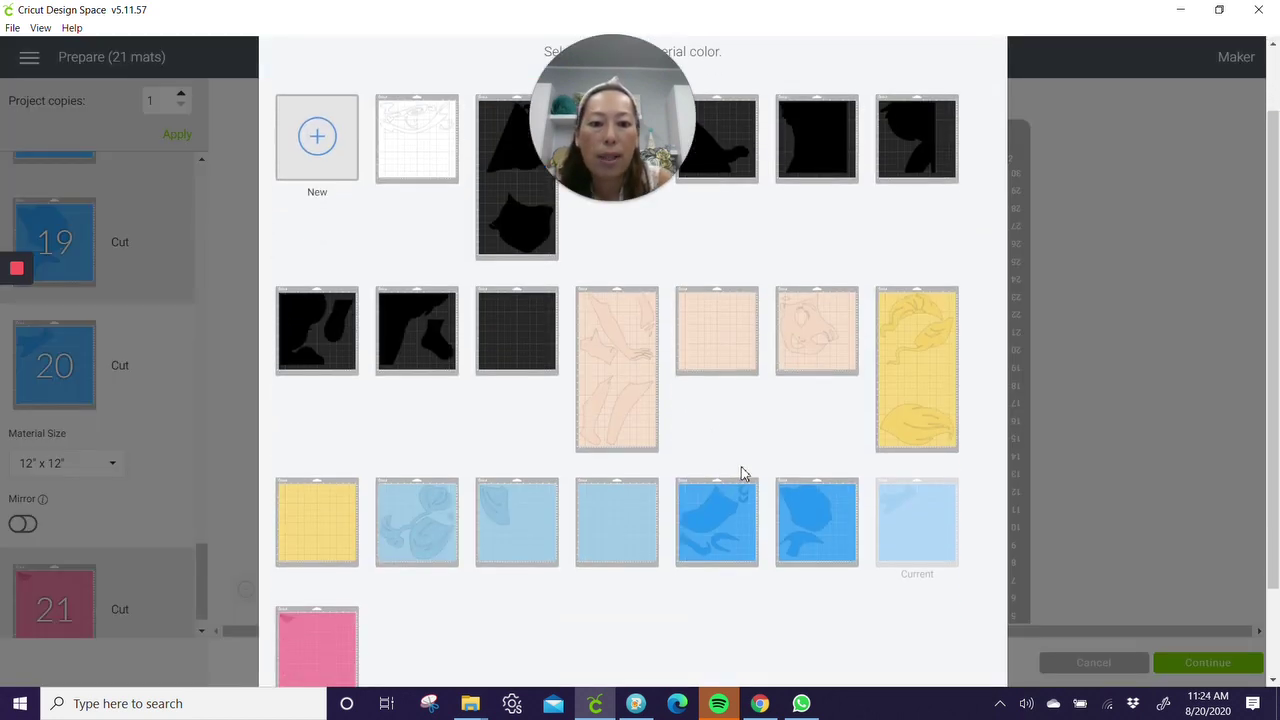
scroll(730, 483, down, 2)
click(738, 458)
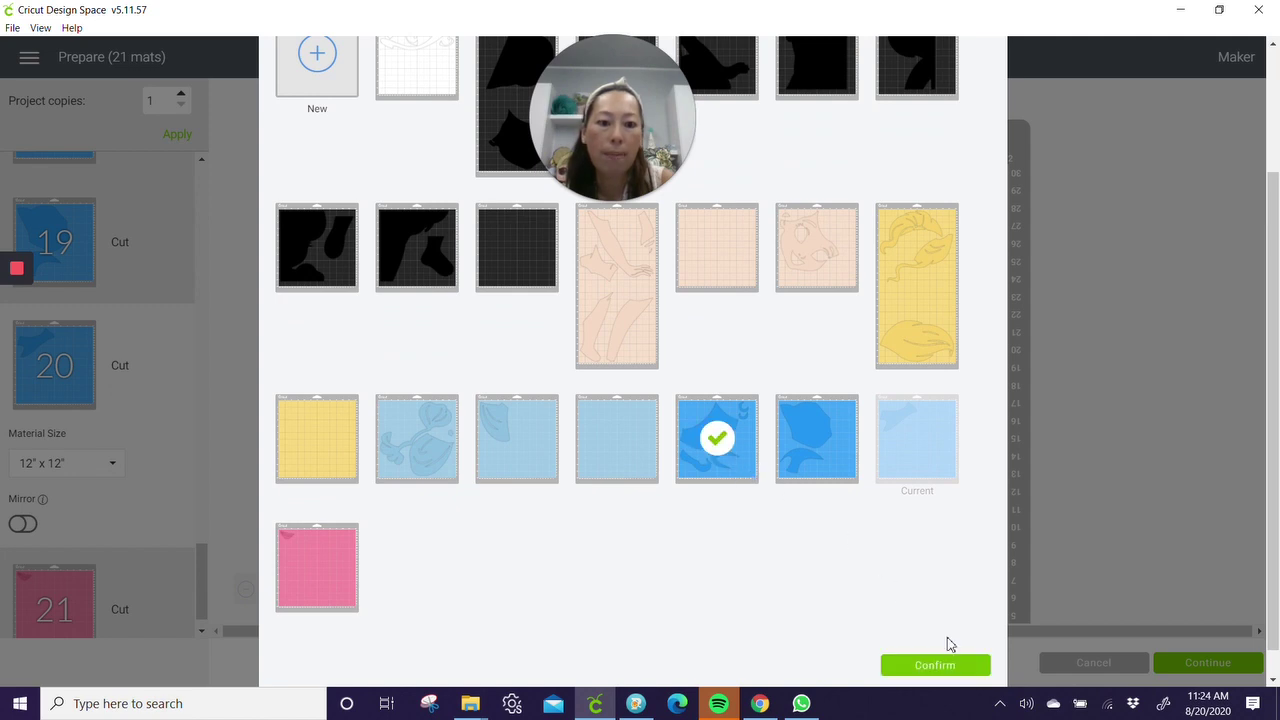
click(953, 665)
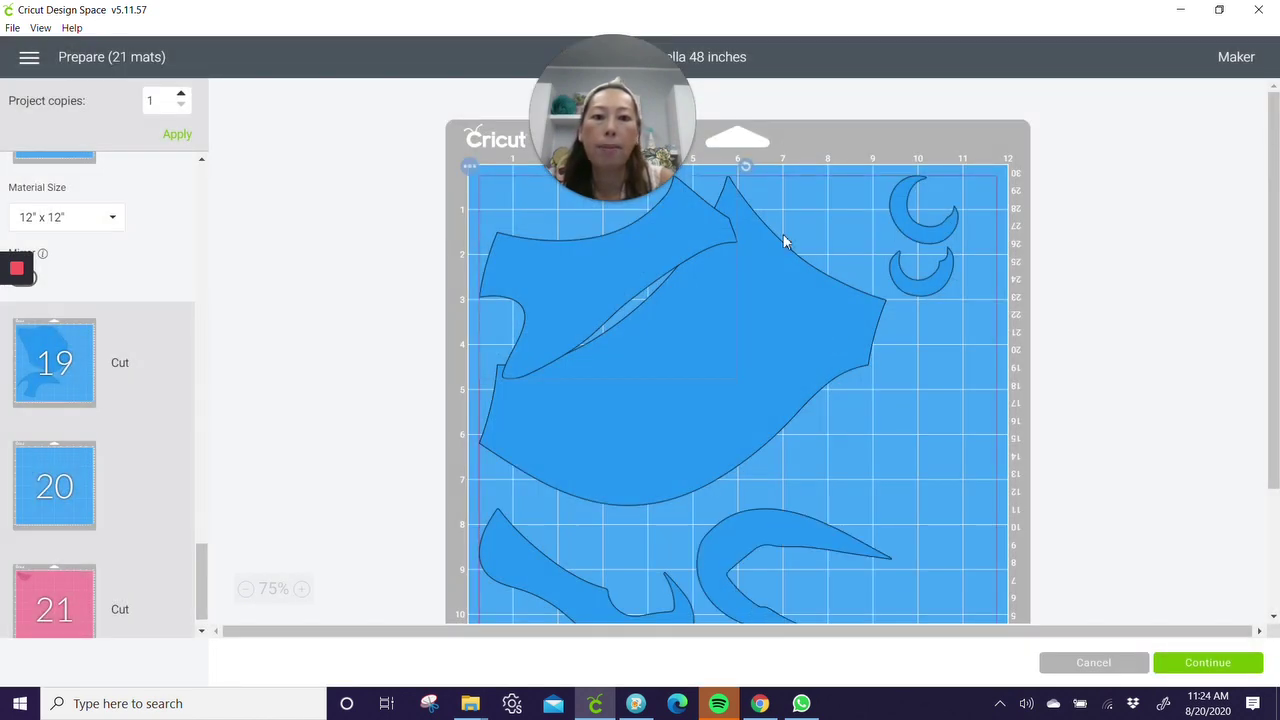
Clear space on mat 18 by moving both small crescents to its upper-left area and the forked piece toward the right edge
drag(904, 215, 494, 212)
drag(543, 277, 980, 451)
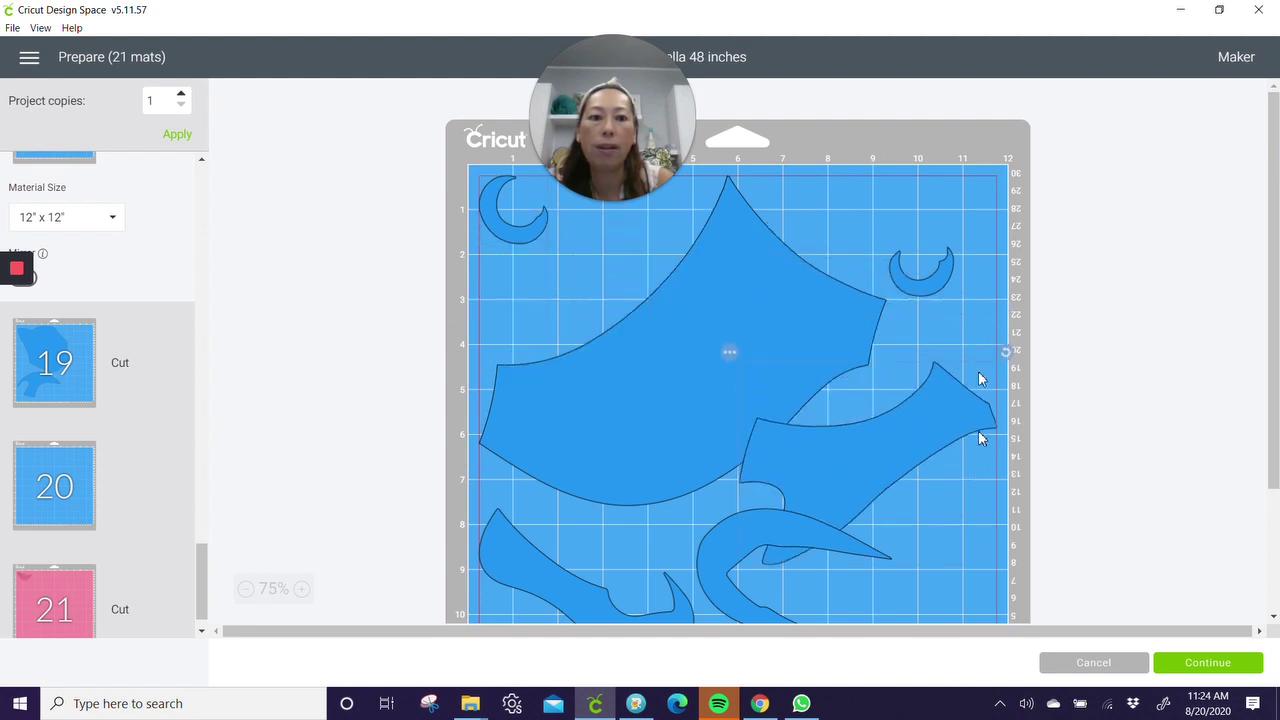
drag(946, 274, 763, 276)
drag(659, 296, 602, 206)
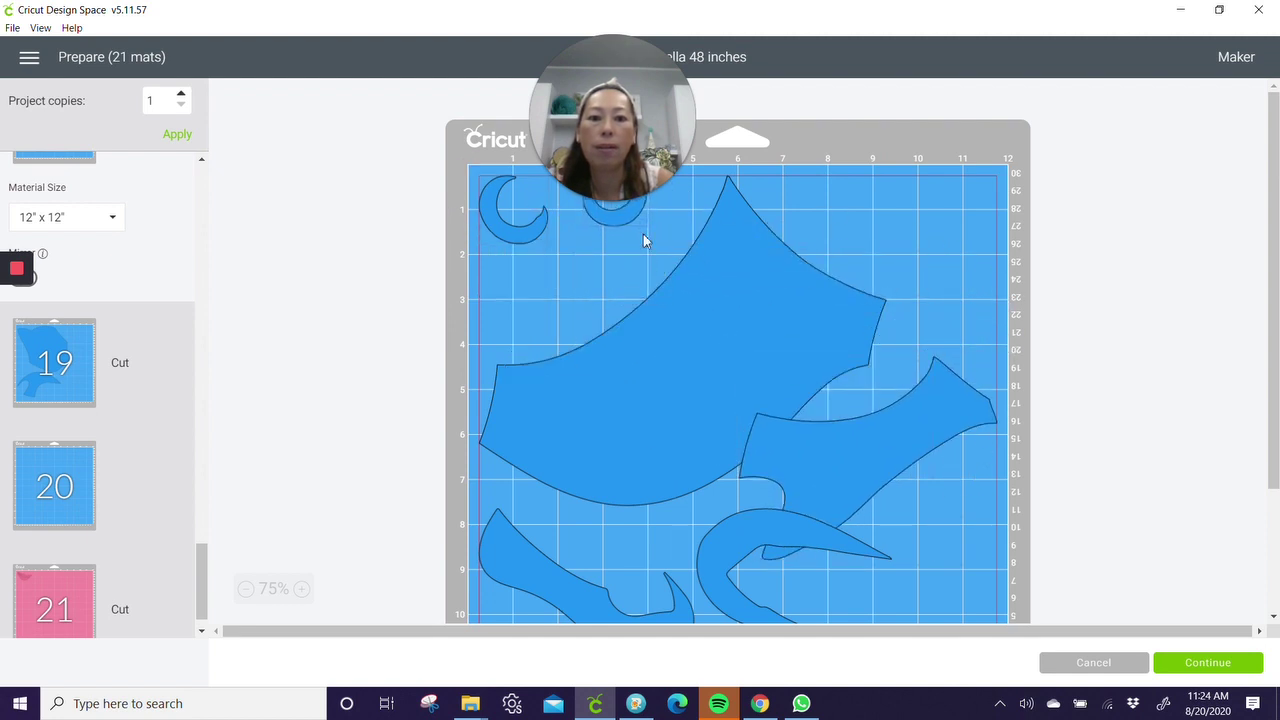
Rotate the forked piece counter-clockwise until nearly upright and fit it along mat 18's right edge beside the large skirt piece
click(979, 358)
drag(1007, 350, 843, 257)
drag(865, 461, 952, 343)
scroll(840, 363, down, 3)
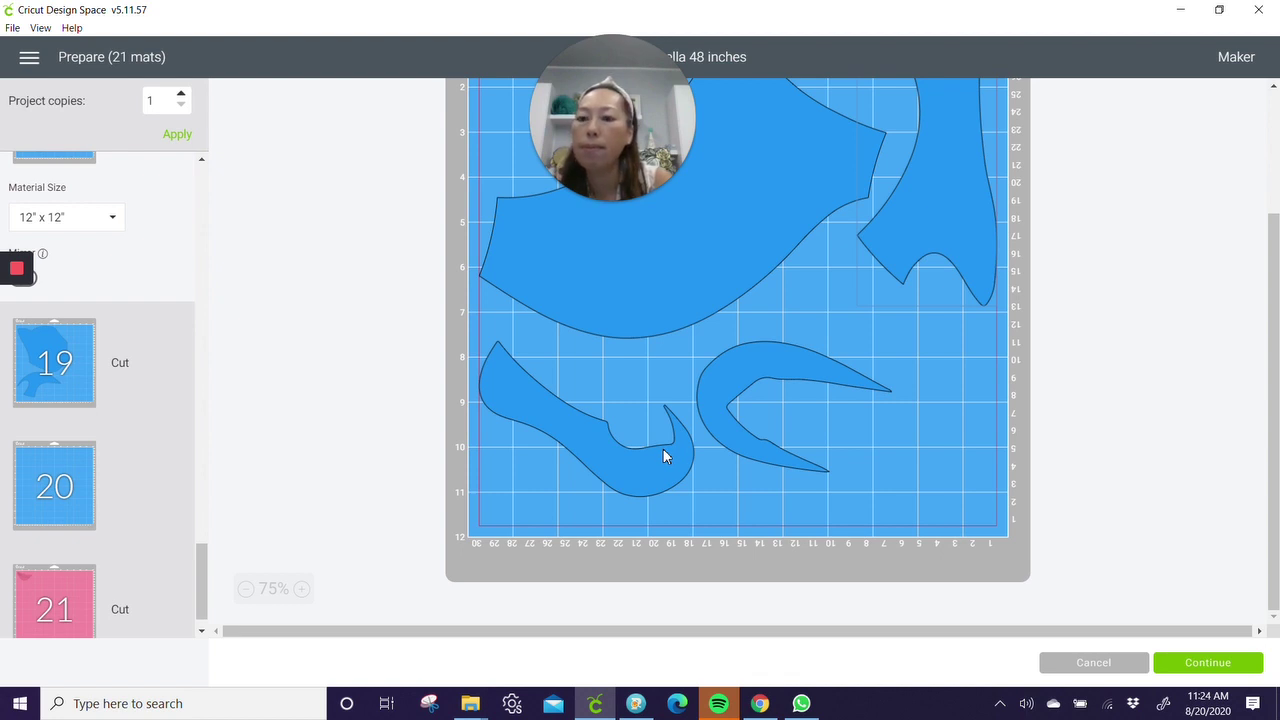
scroll(663, 440, up, 3)
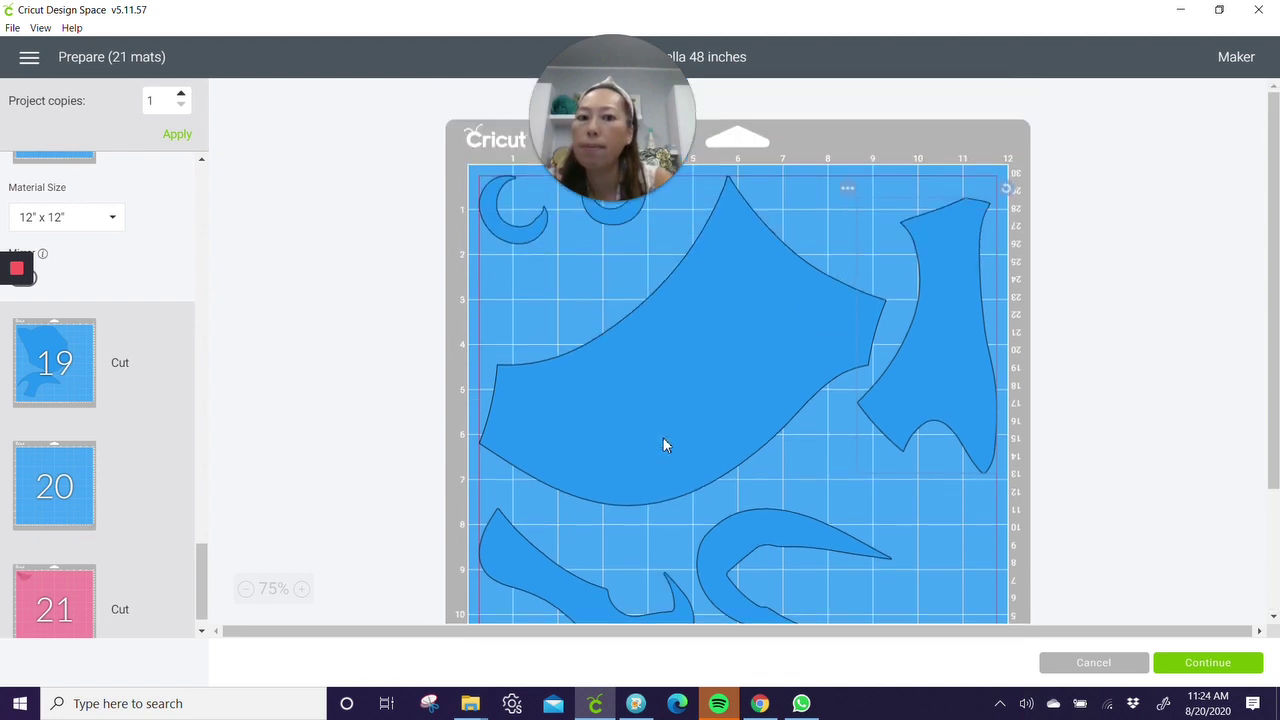
scroll(665, 444, down, 3)
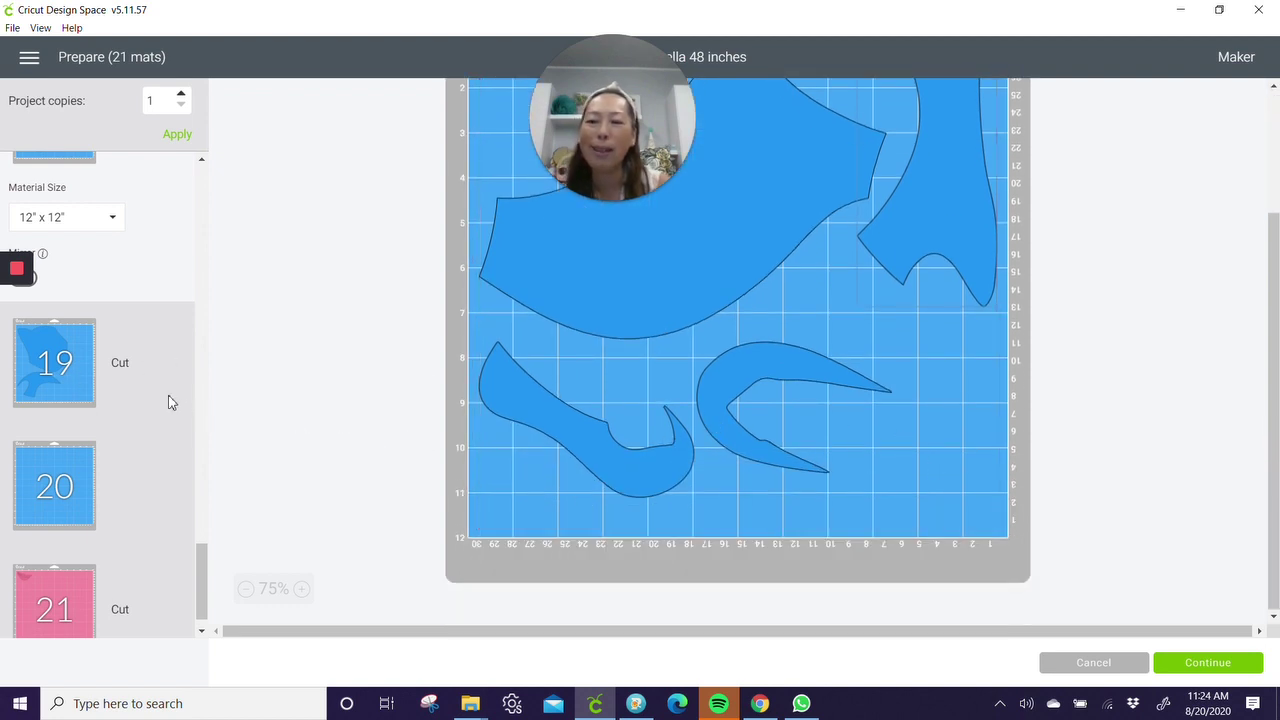
Open pink mat 21 to check the layout of the lips pieces
scroll(170, 402, up, 2)
scroll(170, 402, down, 3)
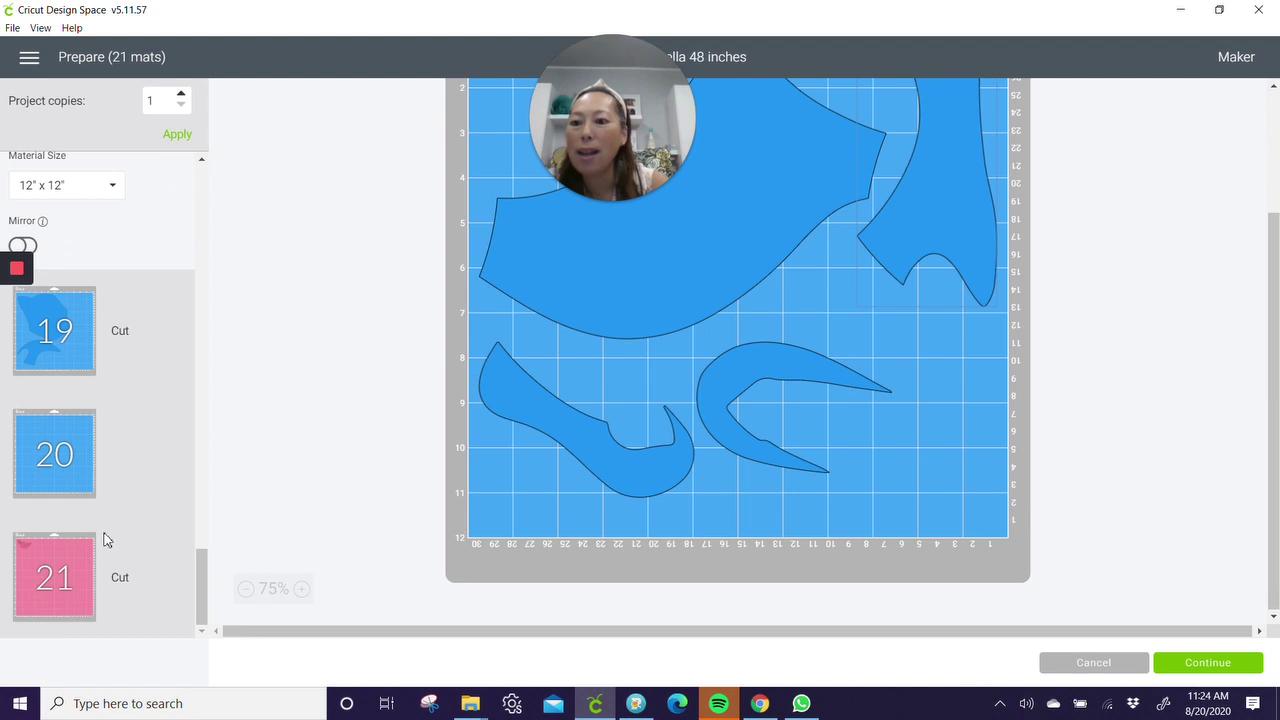
click(82, 578)
scroll(643, 398, up, 3)
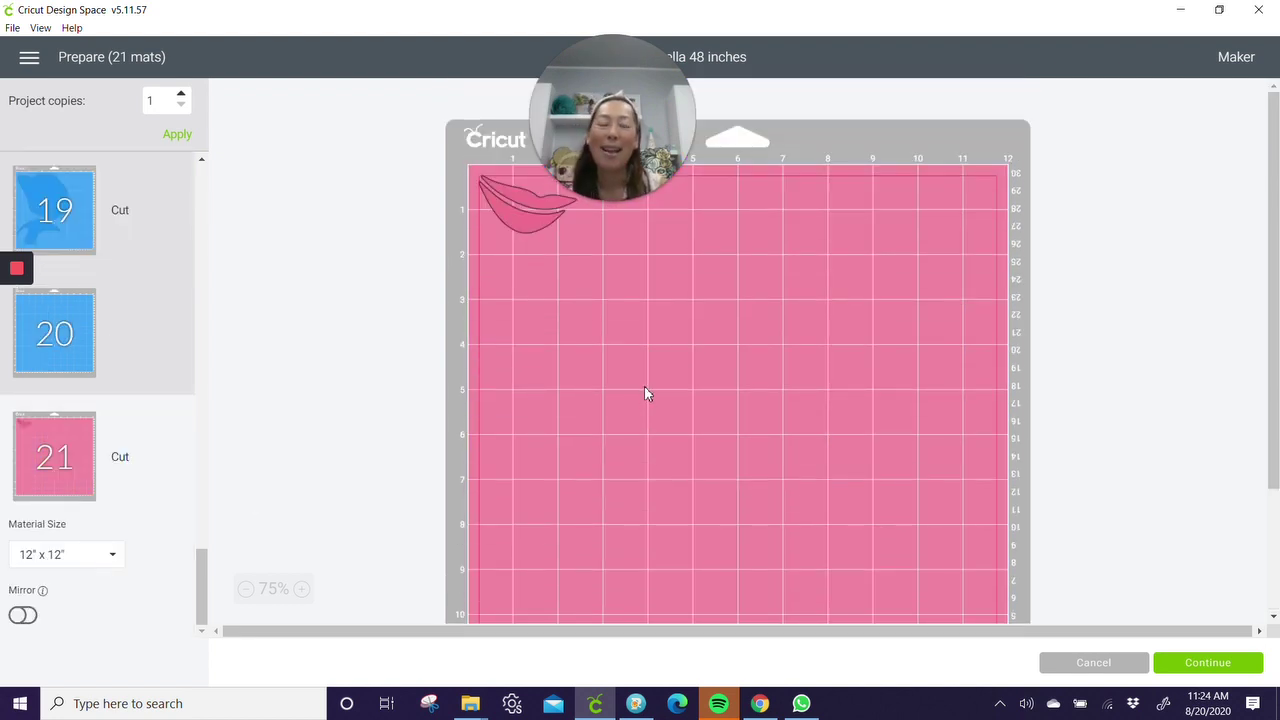